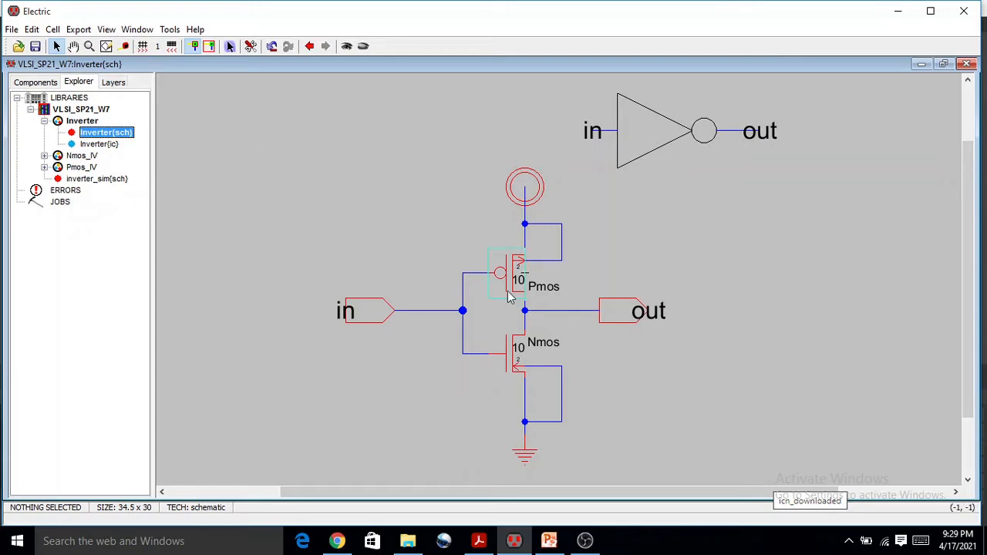
# Inspect the pMOS and nMOS transistors in the inverter schematic for their sizes.
pyautogui.click(513, 293)
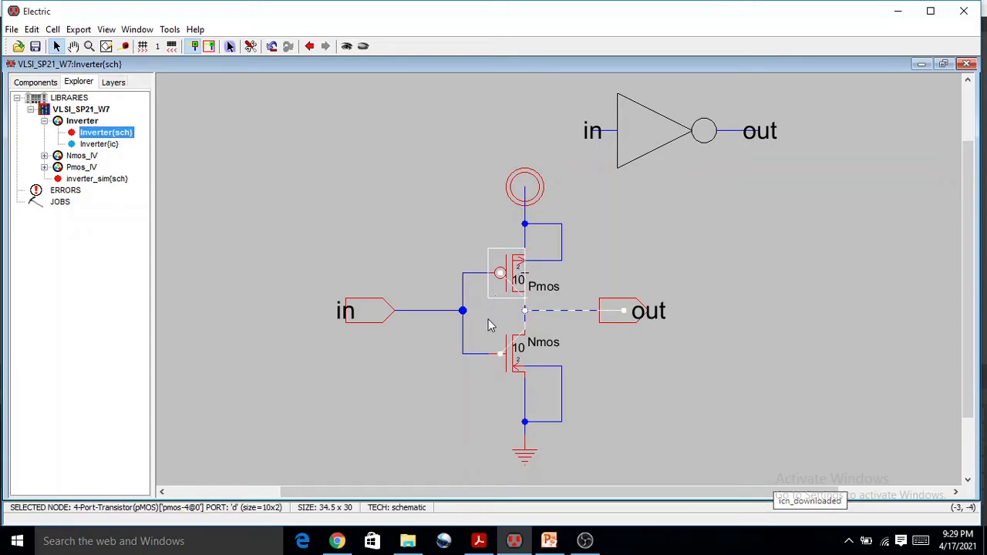
pyautogui.click(519, 362)
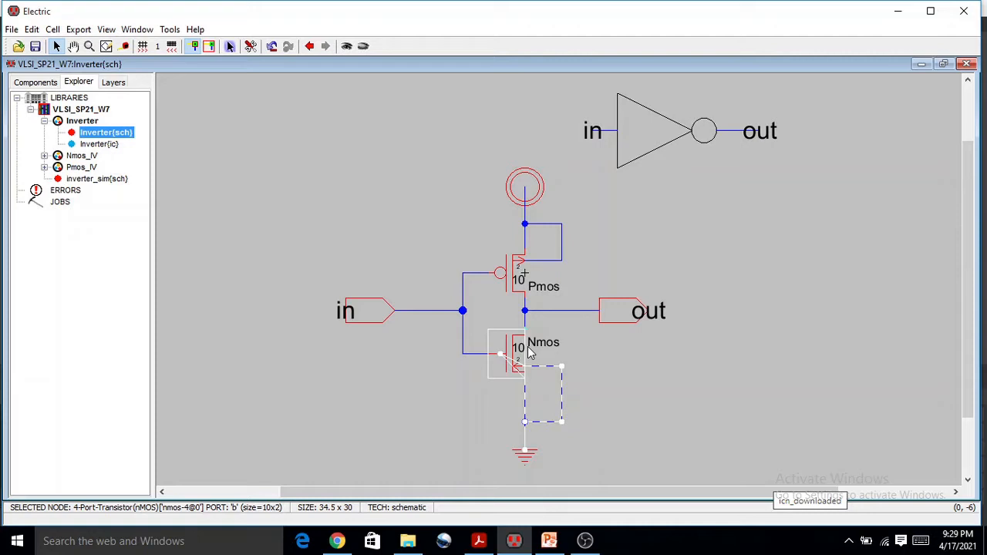
pyautogui.click(547, 541)
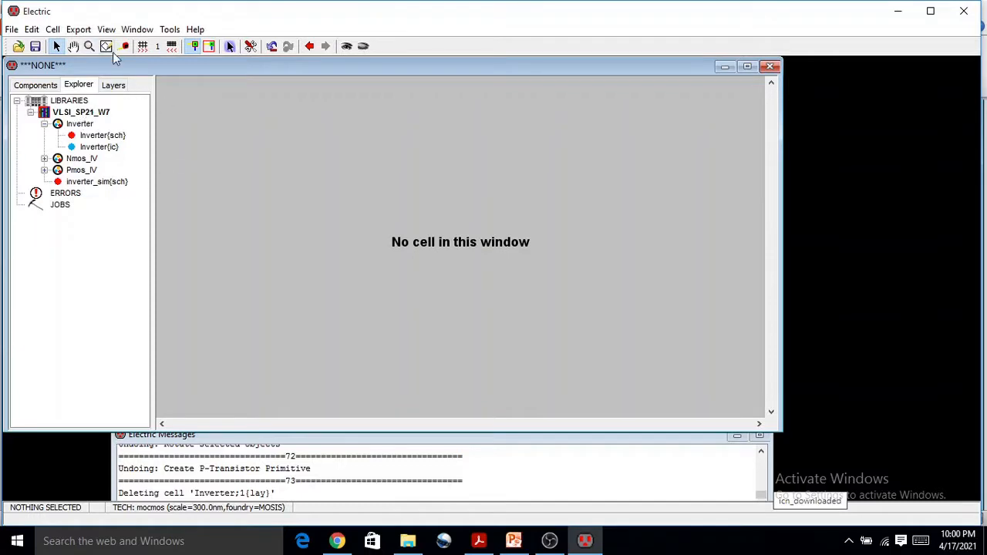
# Create a new layout cell named Inverter in the VLSI_SP21_W7 library using the mocmos technology.
pyautogui.click(77, 113)
pyautogui.click(80, 124)
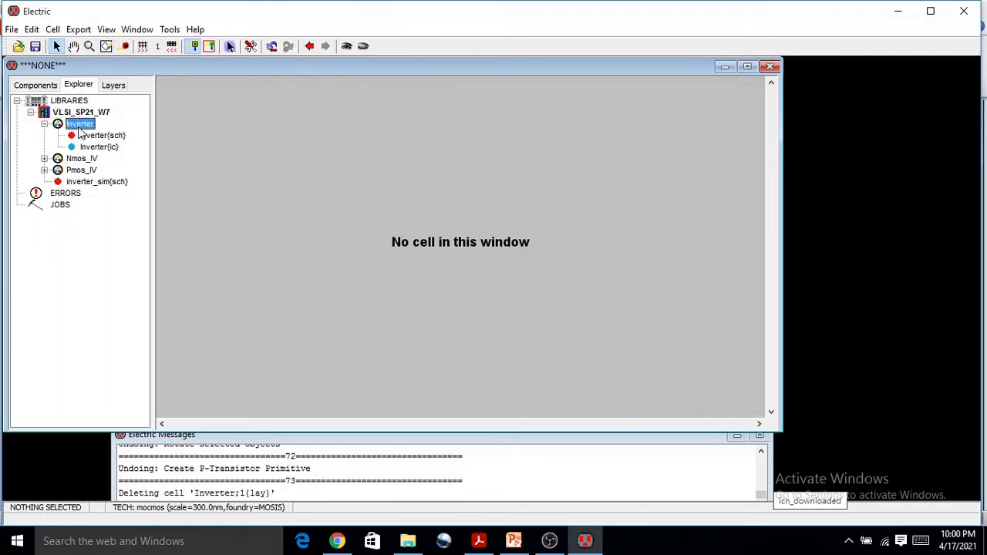
pyautogui.rightClick(79, 129)
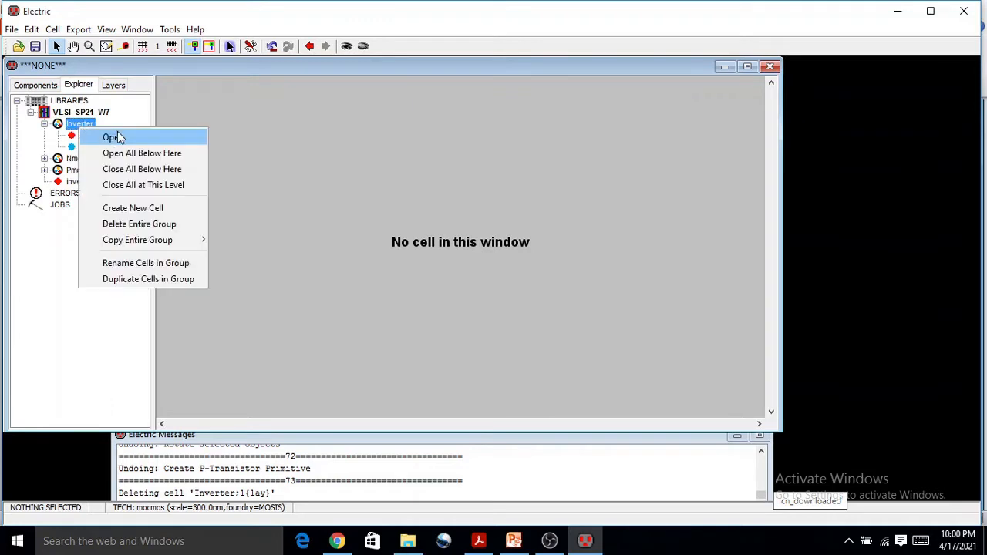
pyautogui.click(133, 209)
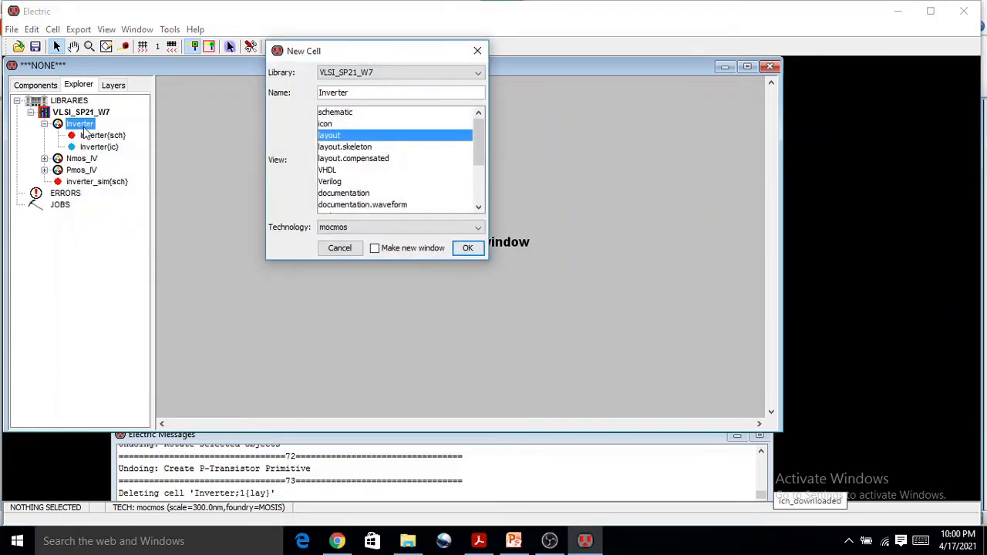
pyautogui.click(467, 248)
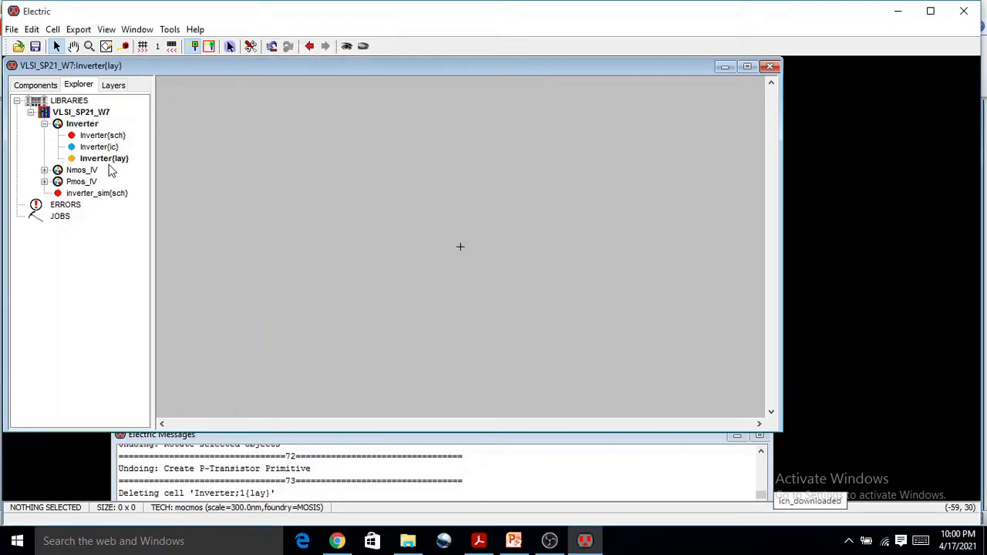
# Review the Inverter schematic and its available schematic components, and return to the Inverter layout cell.
pyautogui.click(93, 162)
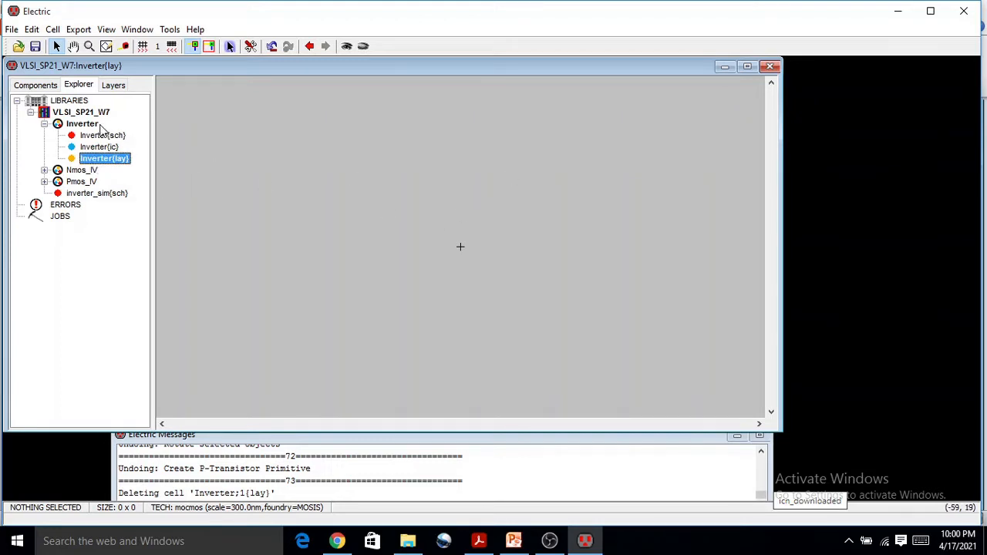
pyautogui.doubleClick(100, 135)
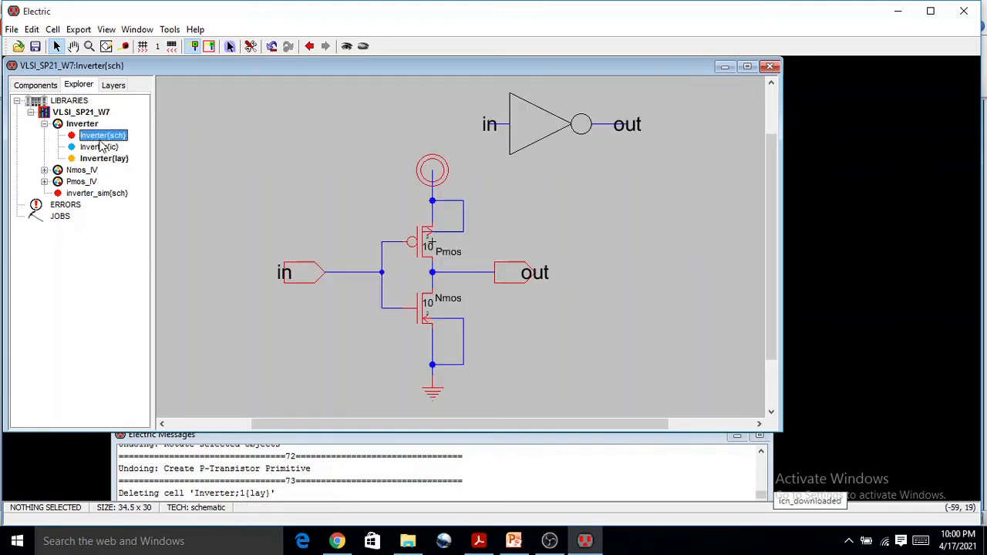
pyautogui.click(35, 85)
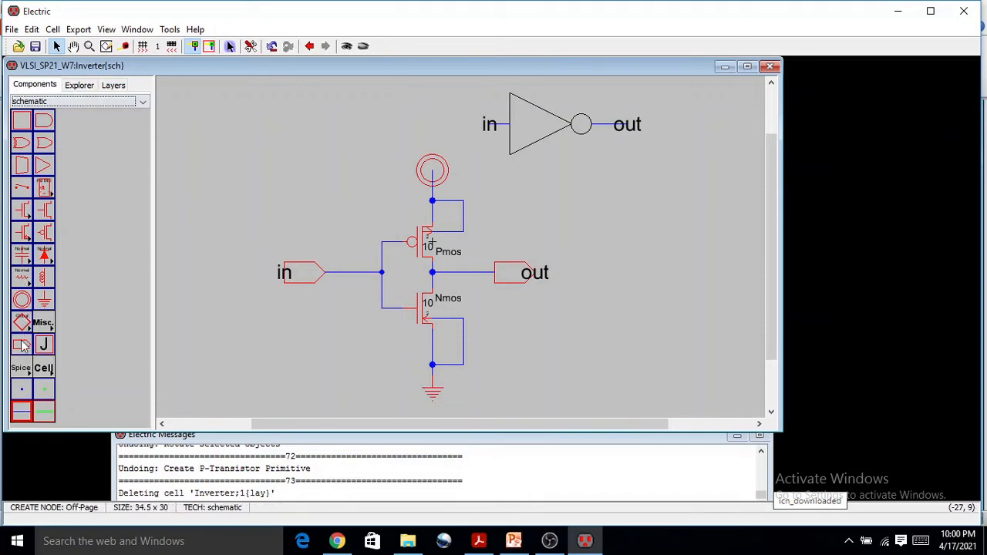
pyautogui.click(78, 85)
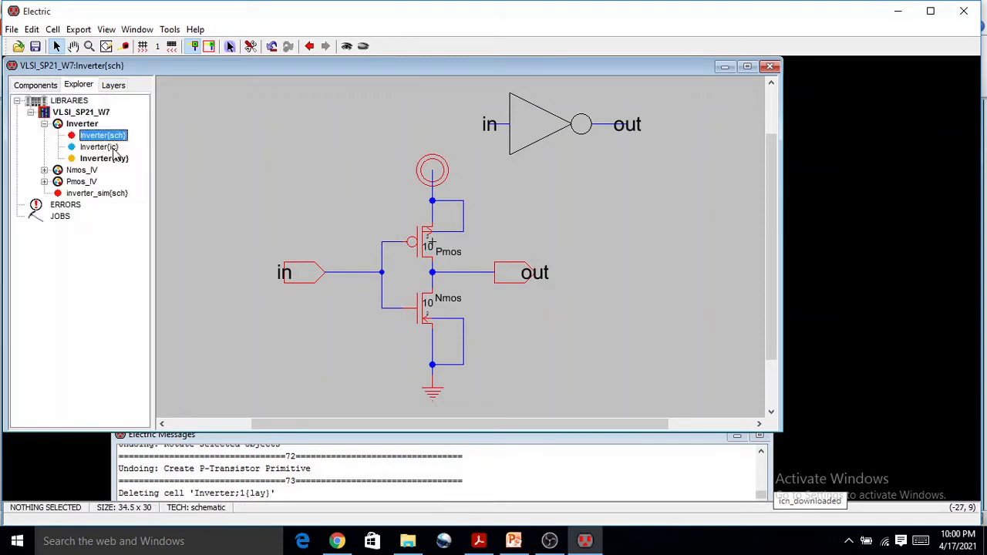
pyautogui.doubleClick(115, 159)
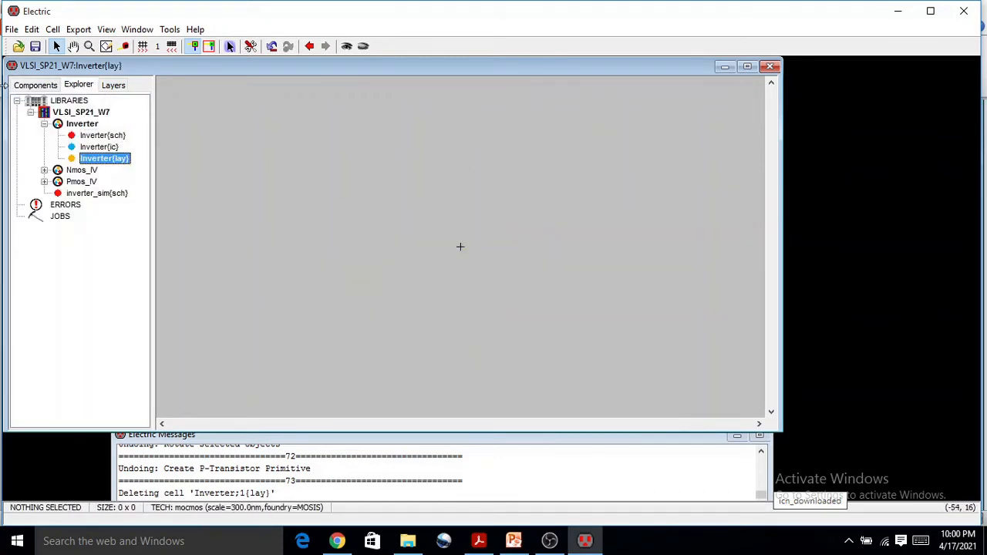
# Place a P-Transistor from the mocmos components in the layout, above and left of the cell origin.
pyautogui.click(34, 86)
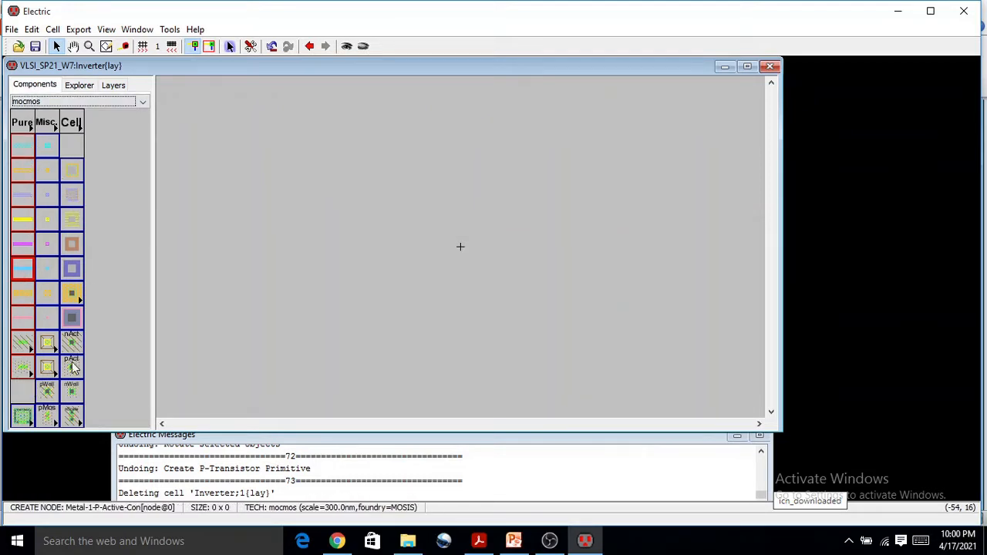
pyautogui.click(59, 423)
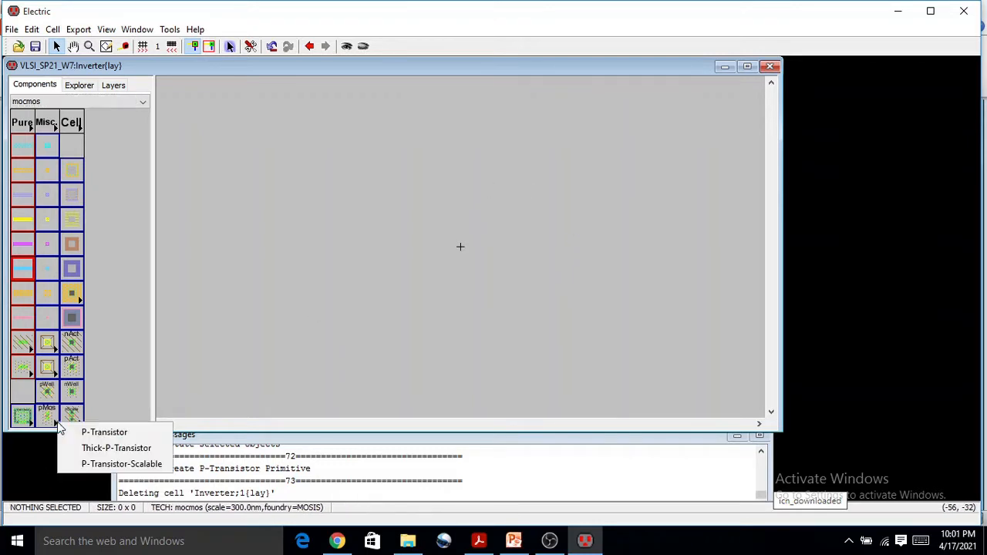
pyautogui.click(99, 399)
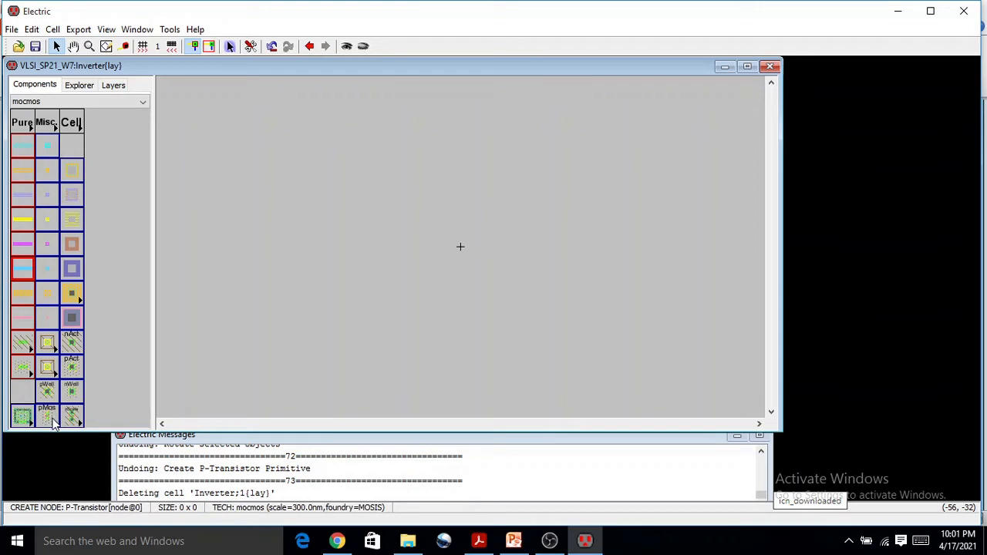
pyautogui.click(51, 421)
pyautogui.click(57, 424)
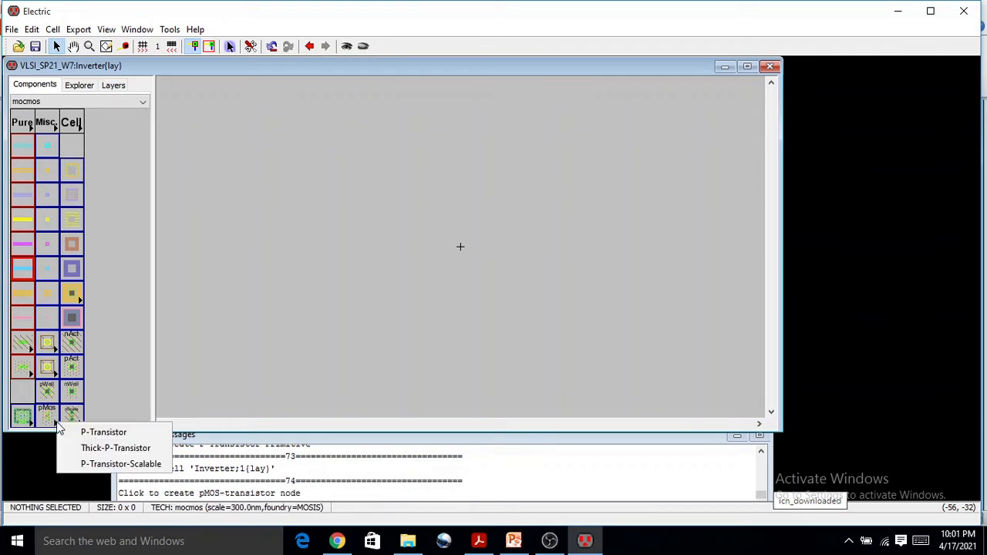
pyautogui.click(93, 436)
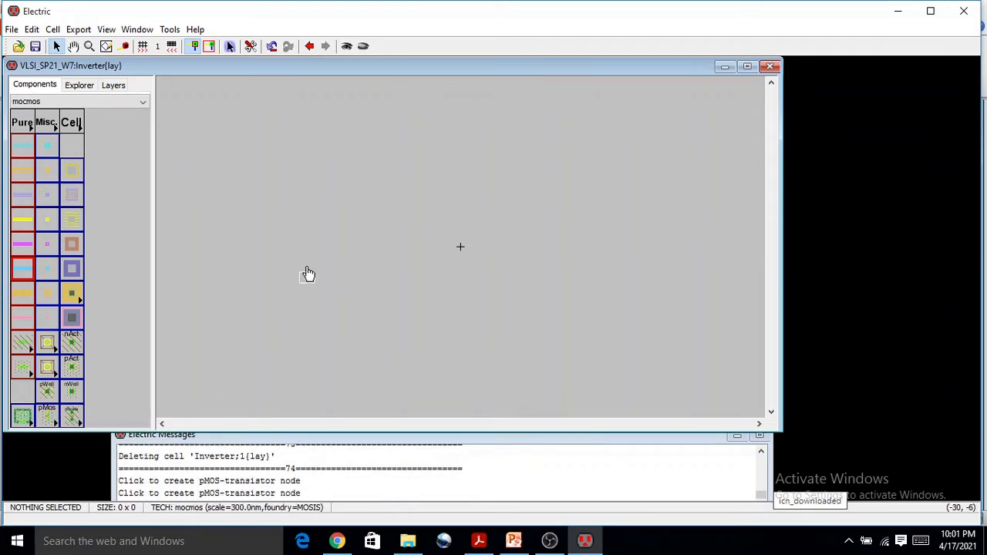
pyautogui.click(411, 166)
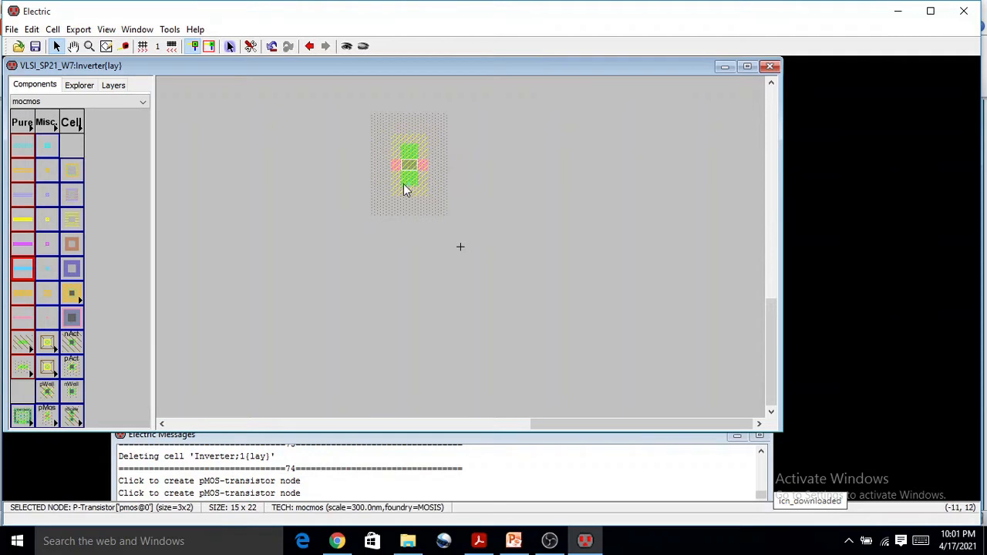
# Rotate the placed P-Transistor 90 degrees clockwise.
pyautogui.keyDown('ctrl'); pyautogui.scroll(3, 403, 185); pyautogui.keyUp('ctrl')
pyautogui.scroll(2, 405, 184)
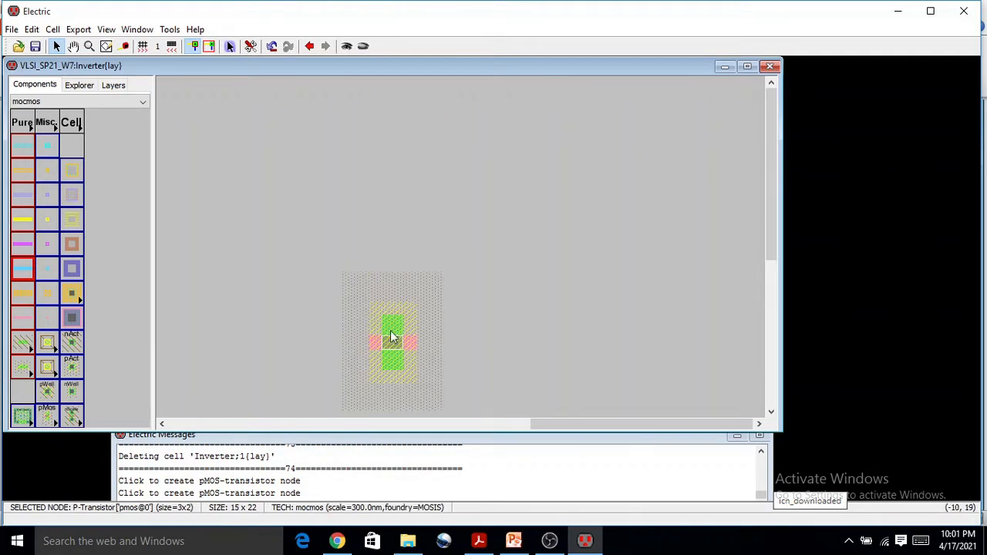
pyautogui.keyDown('ctrl'); pyautogui.scroll(1, 388, 349); pyautogui.keyUp('ctrl')
pyautogui.scroll(-2, 388, 347)
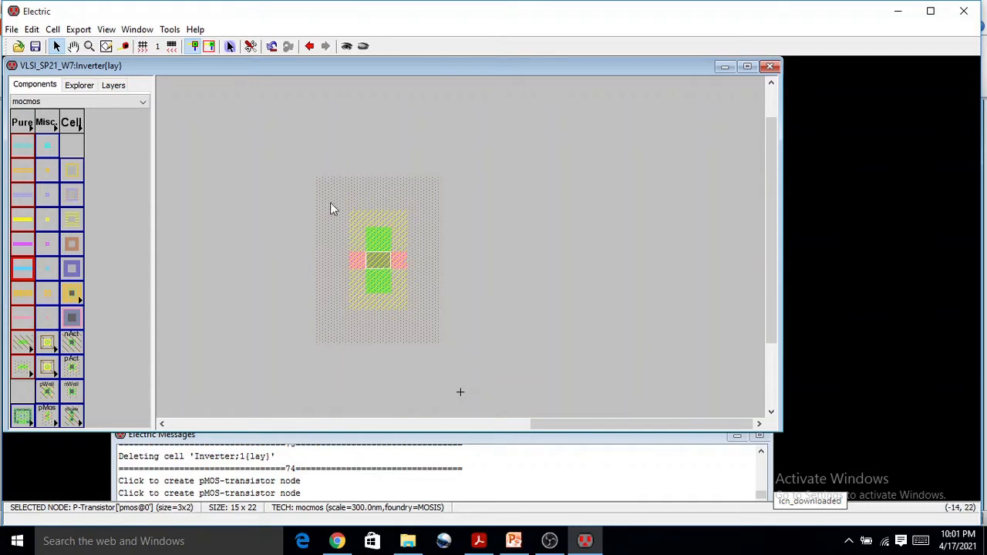
pyautogui.click(32, 30)
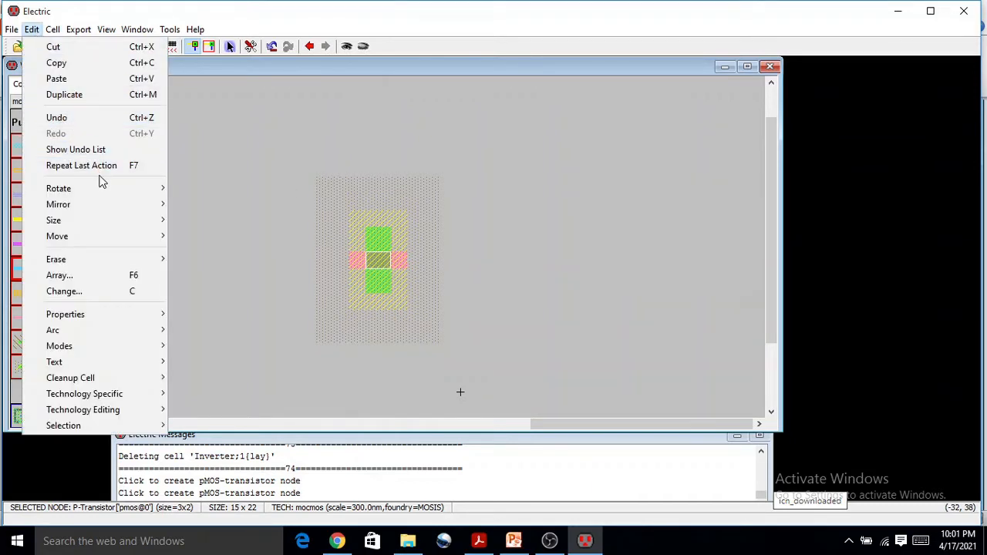
pyautogui.moveTo(158, 192)
pyautogui.click(191, 192)
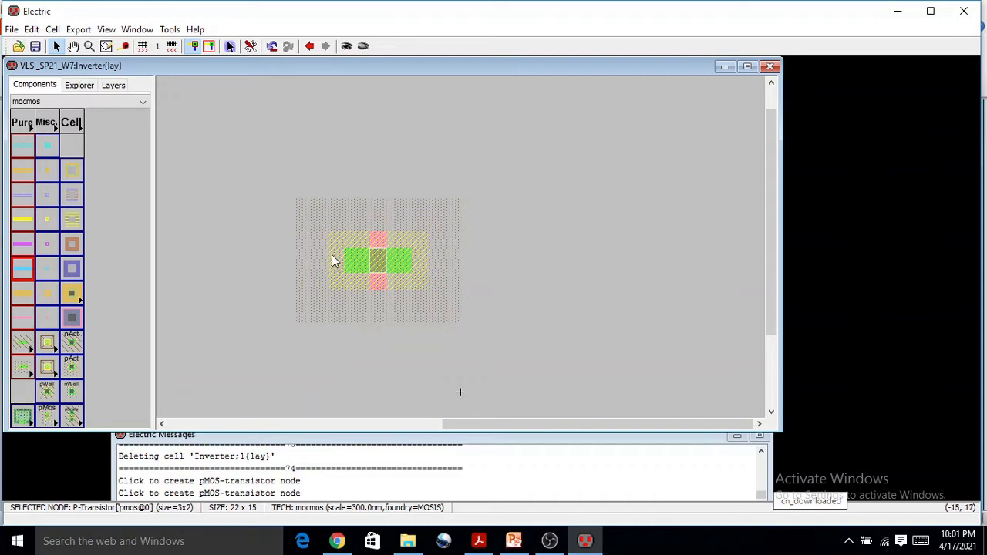
# Set the P-Transistor's width to 10.
pyautogui.doubleClick(385, 264)
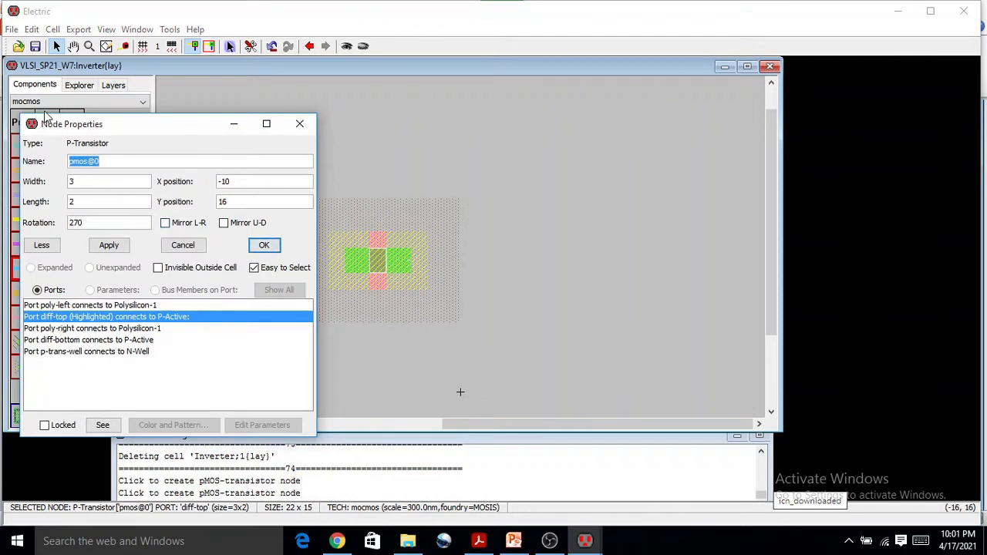
pyautogui.press('Tab')
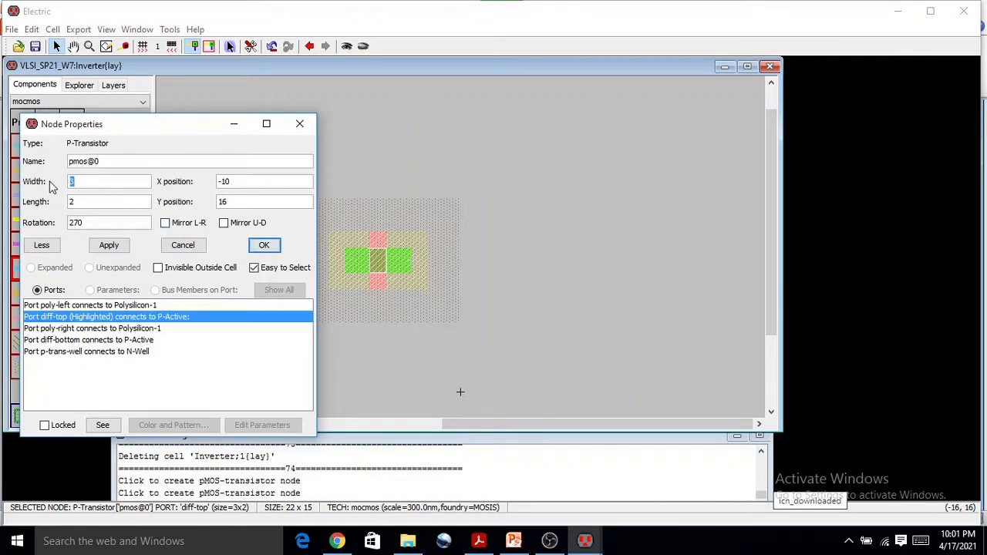
pyautogui.write('10')
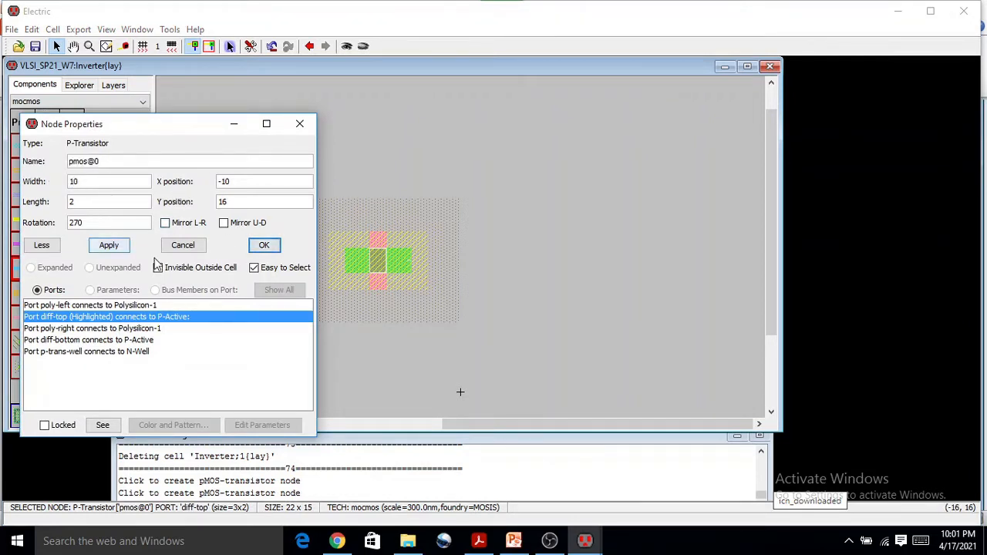
pyautogui.click(264, 246)
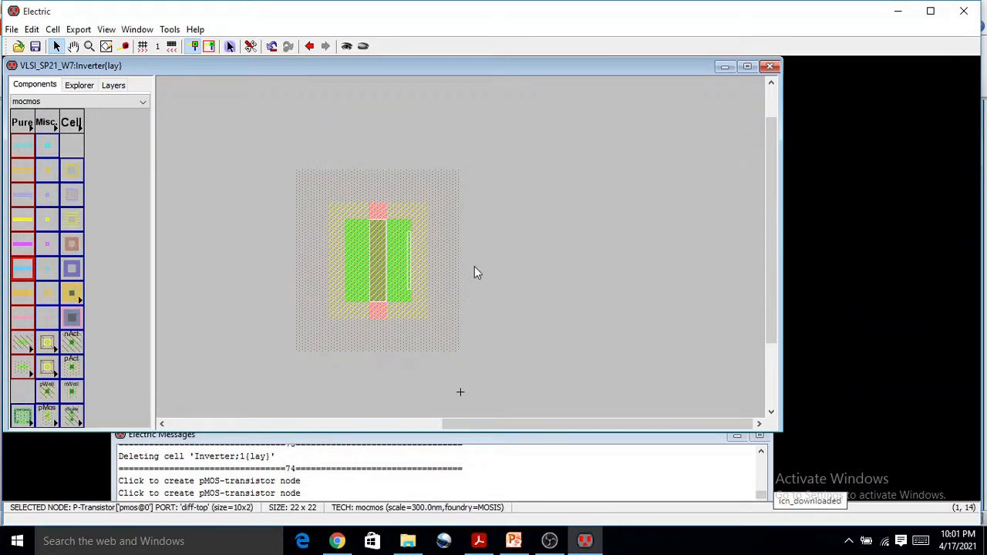
# Place a Metal-1-P-Active contact to the right of the P-Transistor and set its Y size to 10.
pyautogui.click(73, 371)
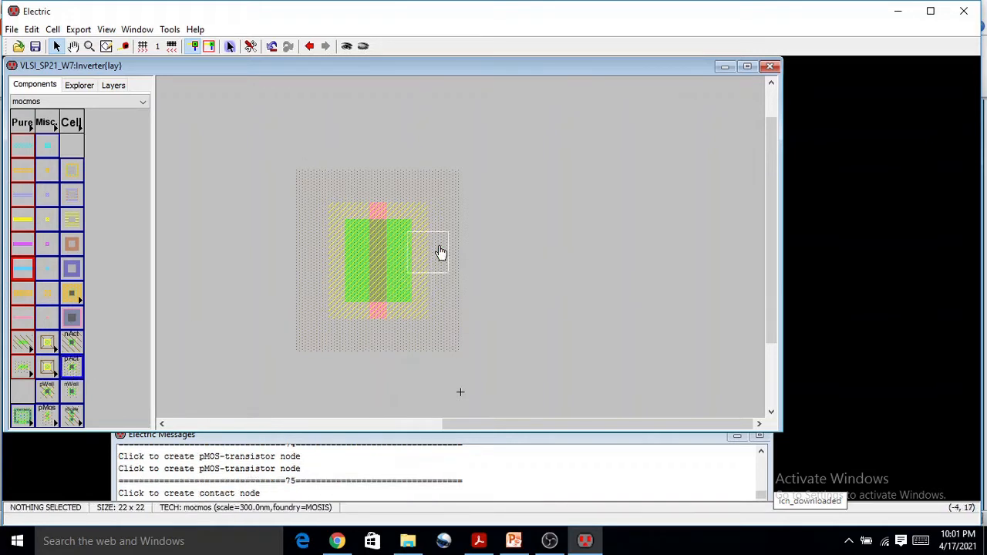
pyautogui.click(478, 262)
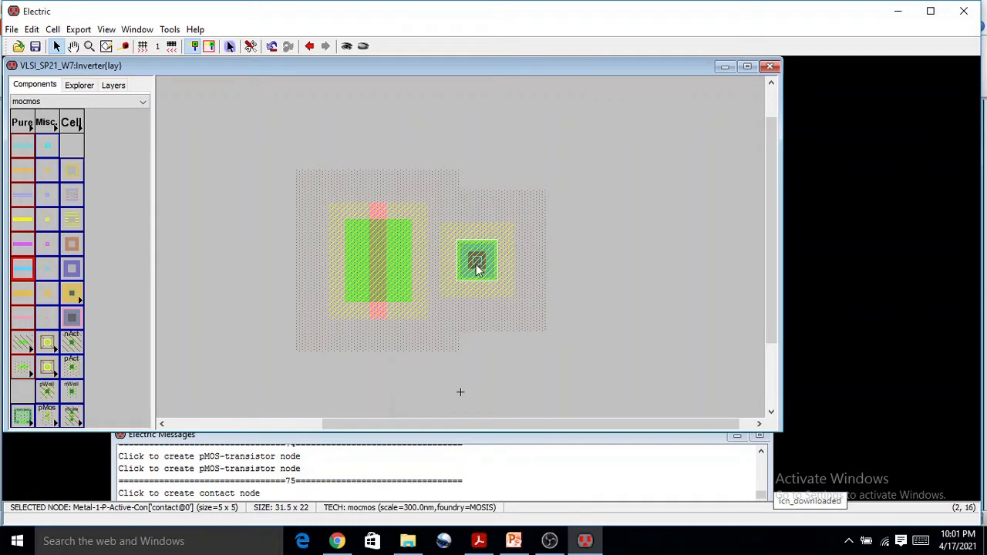
pyautogui.doubleClick(476, 263)
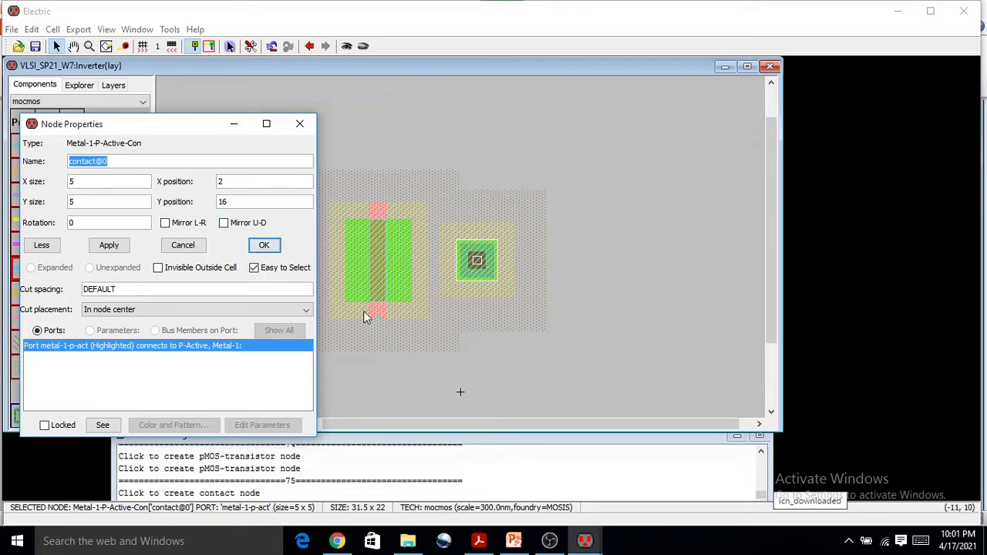
pyautogui.moveTo(108, 203); pyautogui.dragTo(43, 199)
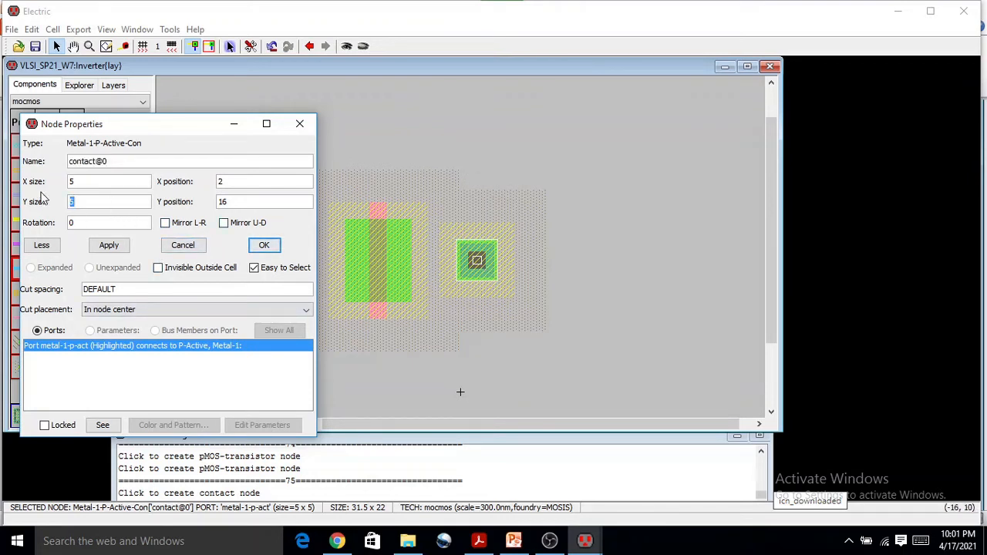
pyautogui.write('10')
pyautogui.click(264, 244)
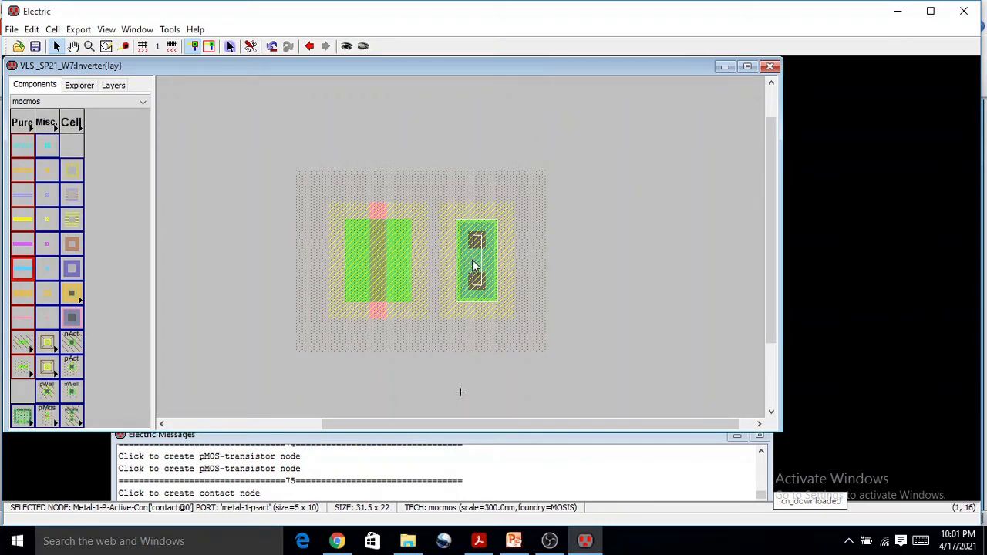
pyautogui.click(264, 245)
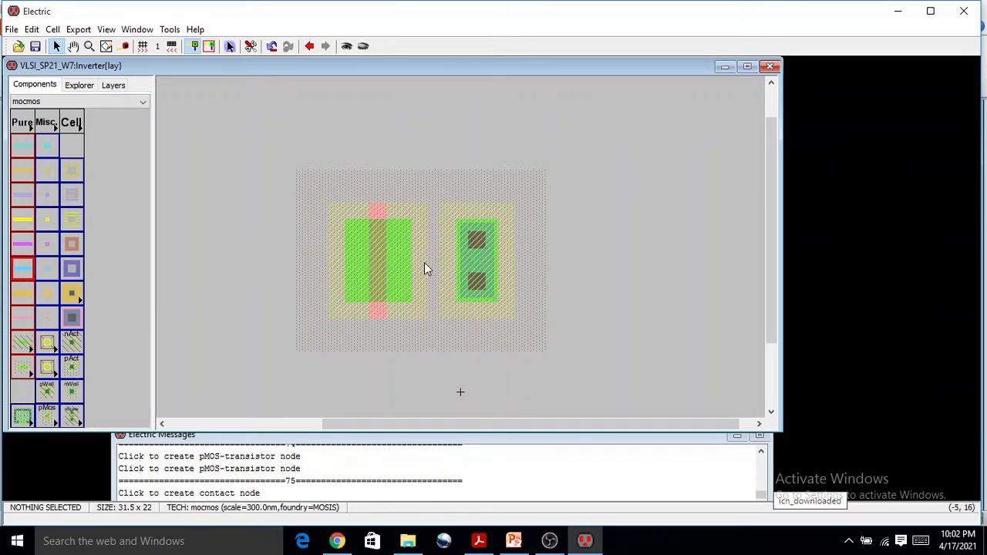
# Copy the Metal-1-P-Active contact and paste the duplicate on the left side of the P-Transistor, level with the original.
pyautogui.click(475, 263)
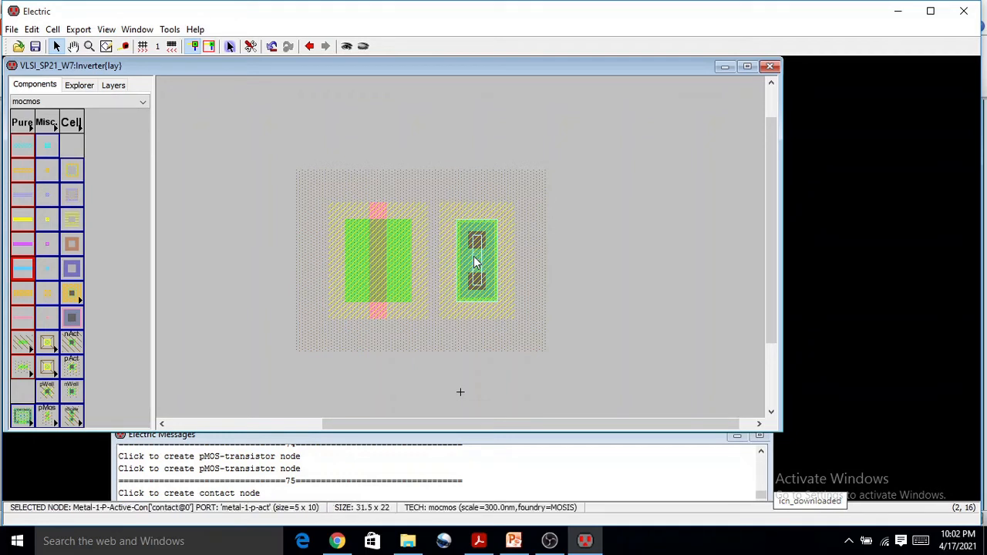
pyautogui.click(32, 30)
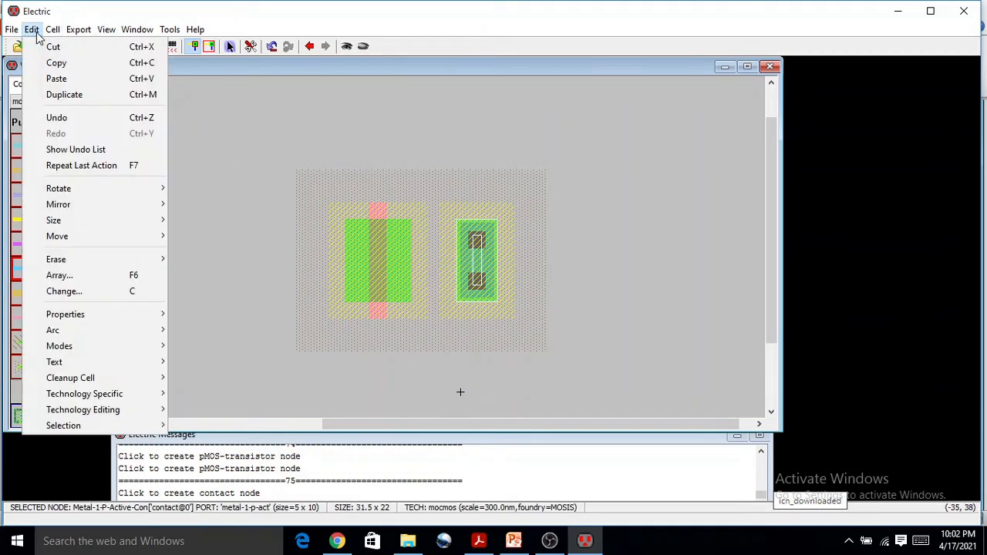
pyautogui.click(53, 64)
pyautogui.click(266, 168)
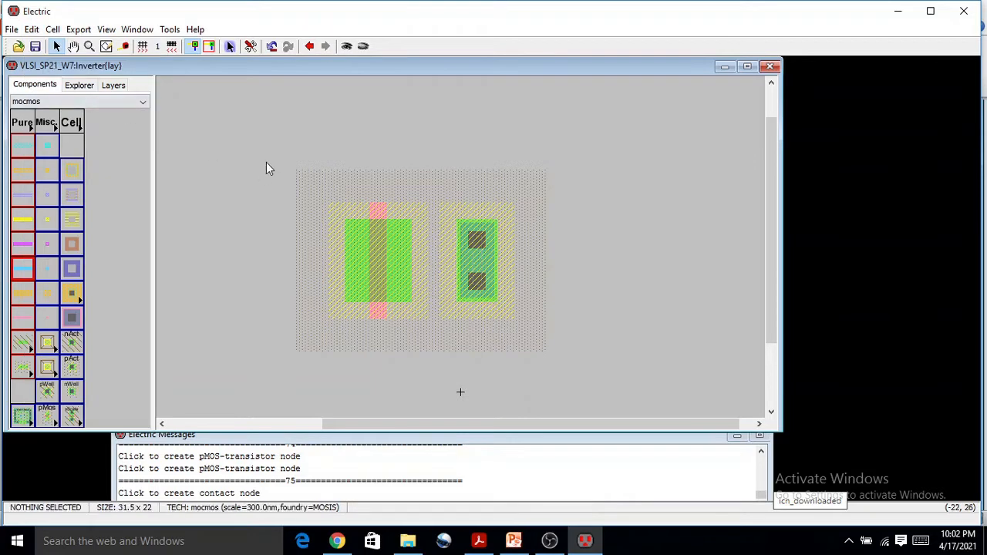
pyautogui.click(32, 29)
pyautogui.click(58, 79)
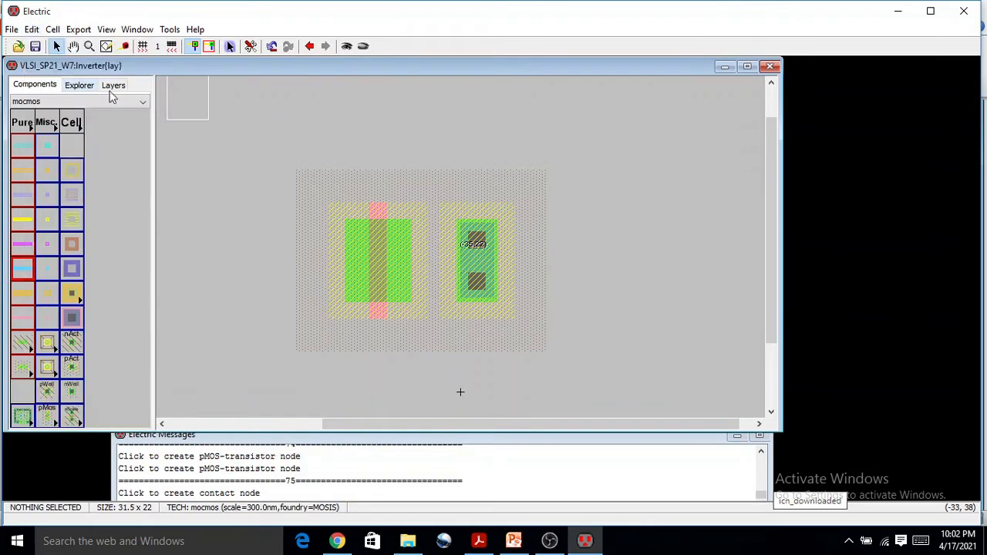
pyautogui.click(278, 258)
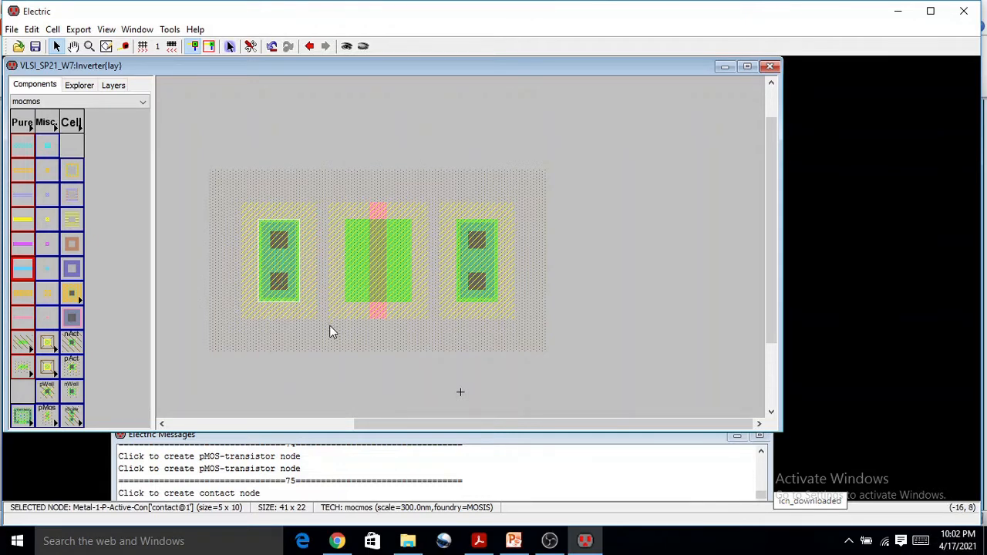
# Wire both diffusion sides of the P-Transistor to their adjacent Metal-1-P-Active contacts with P-Active arcs.
pyautogui.click(411, 268)
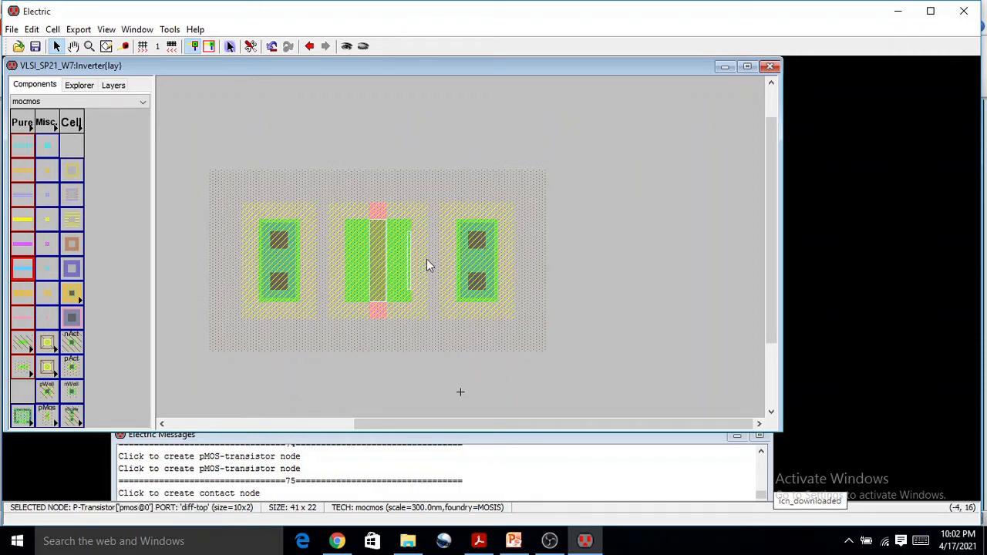
pyautogui.rightClick(467, 263)
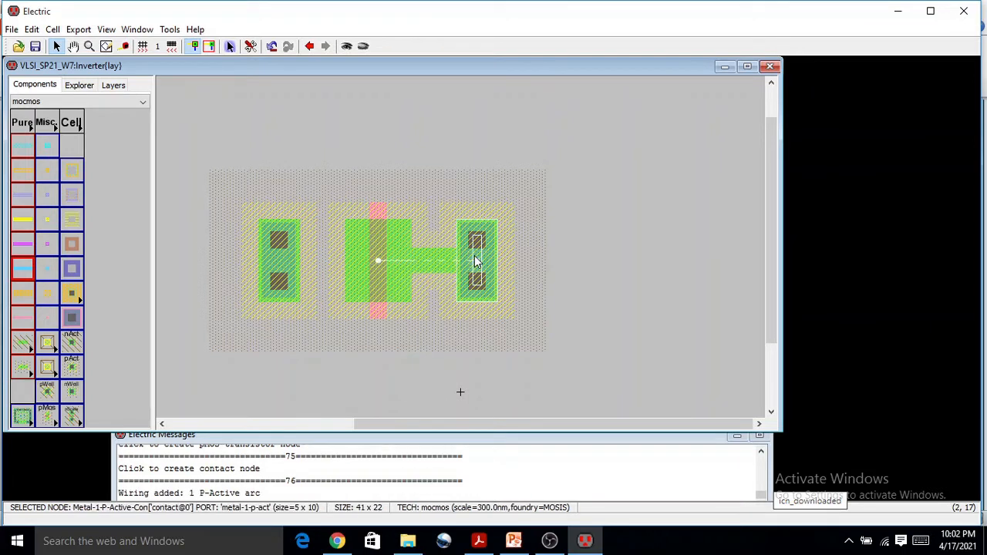
pyautogui.click(351, 267)
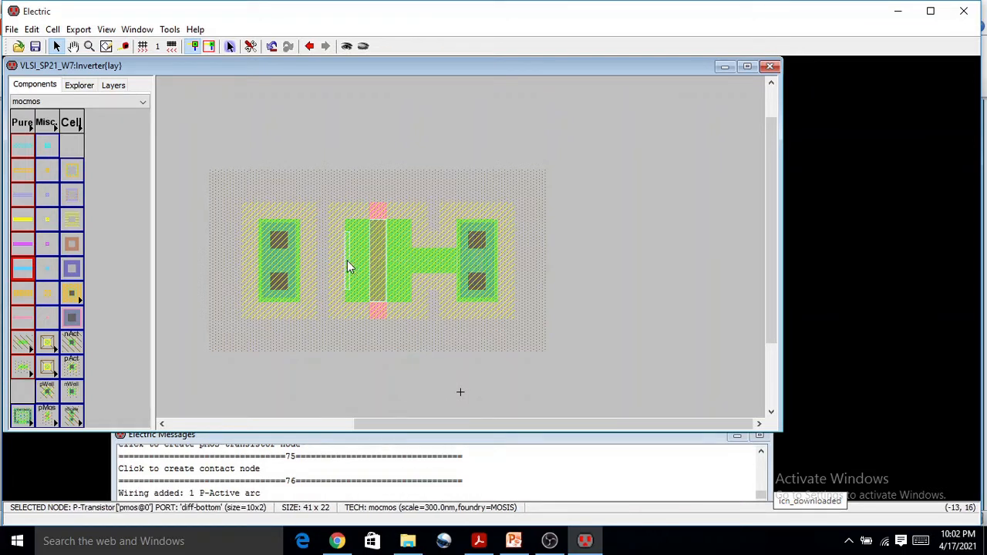
pyautogui.rightClick(285, 263)
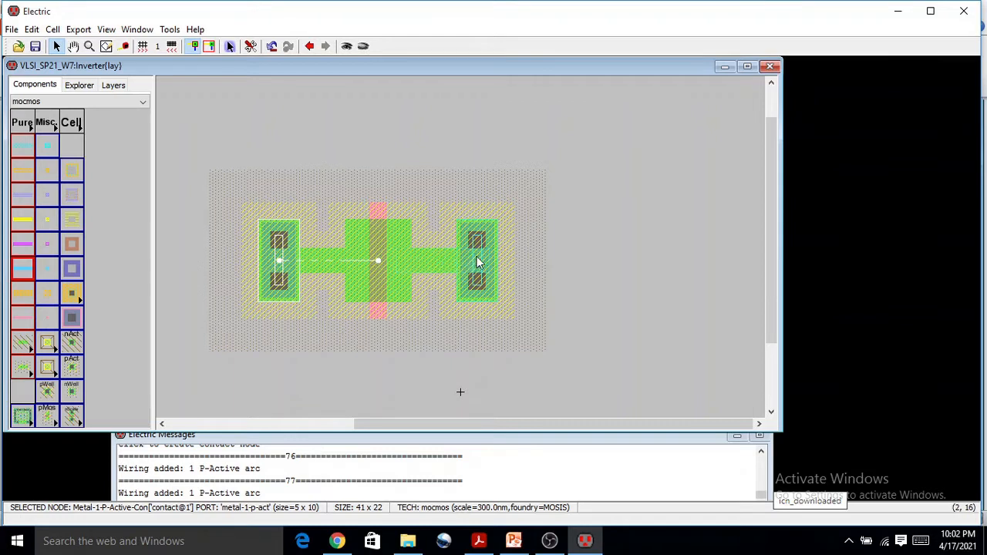
# Move the right Metal-1-P-Active contact 3 and another 4 units left so it overlaps the P-Transistor's diffusion.
pyautogui.moveTo(476, 262); pyautogui.dragTo(416, 253)
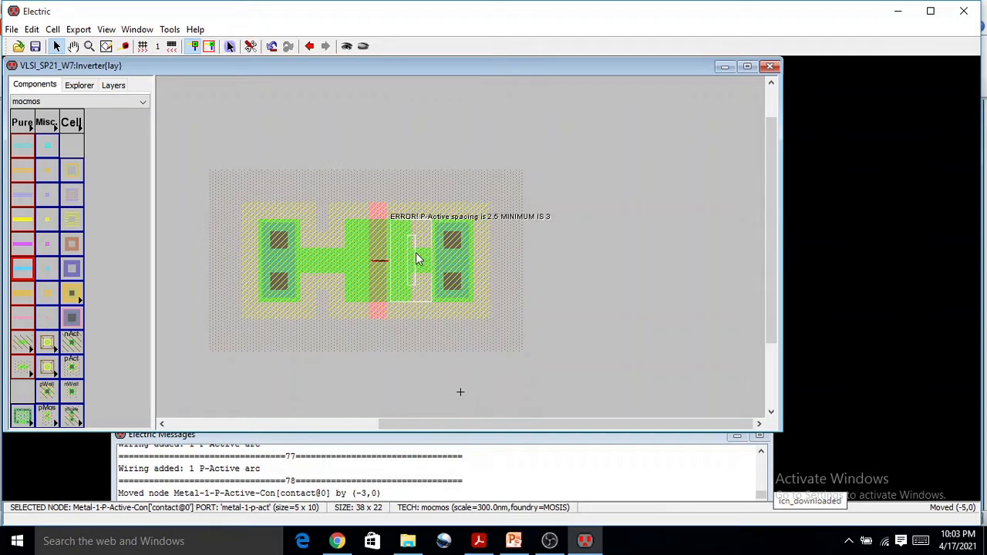
pyautogui.moveTo(416, 252); pyautogui.dragTo(419, 253)
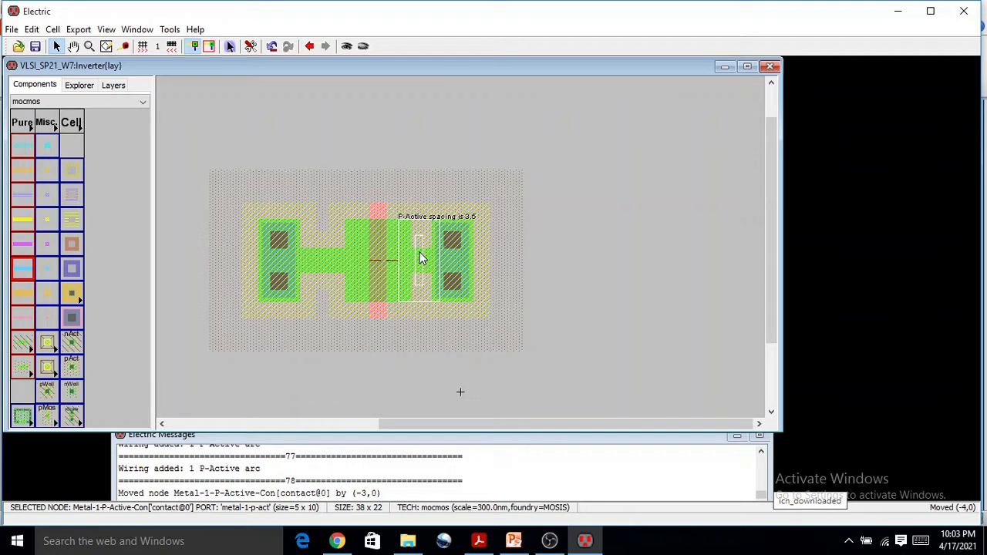
pyautogui.moveTo(420, 259); pyautogui.dragTo(419, 260)
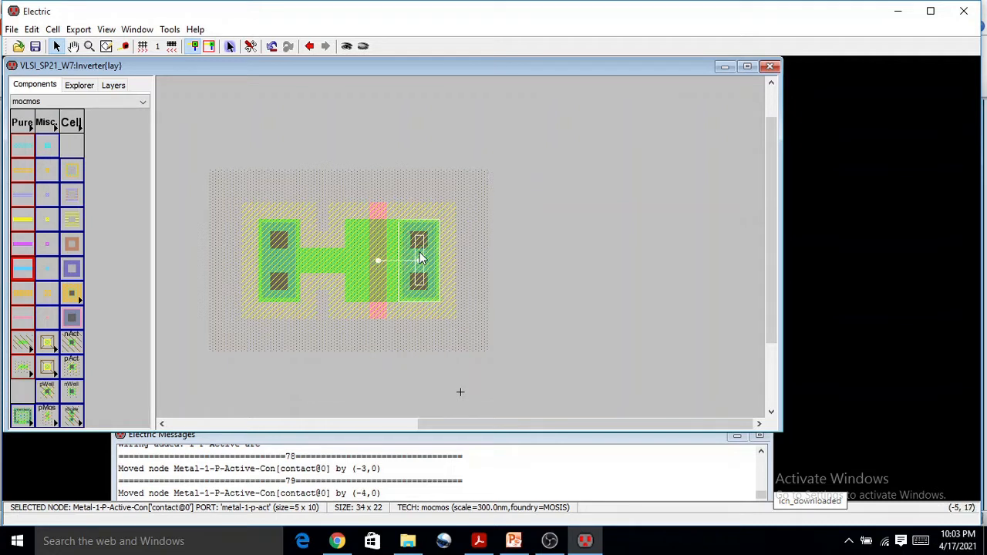
# Set the grid alignment to 0.5 and close up the contacts, moving the right one 0.5 left and the left one 7.5 right.
pyautogui.click(155, 47)
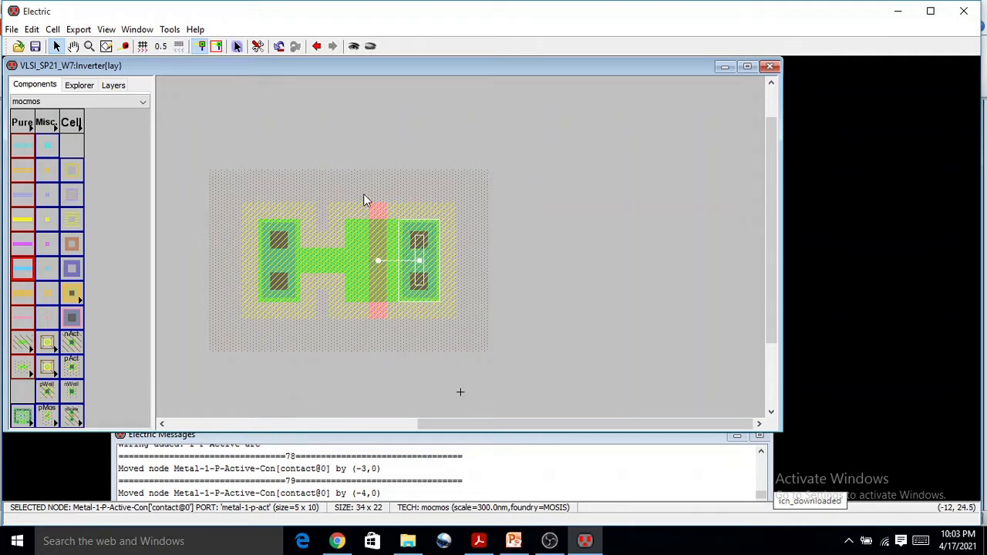
pyautogui.moveTo(420, 260); pyautogui.dragTo(415, 259)
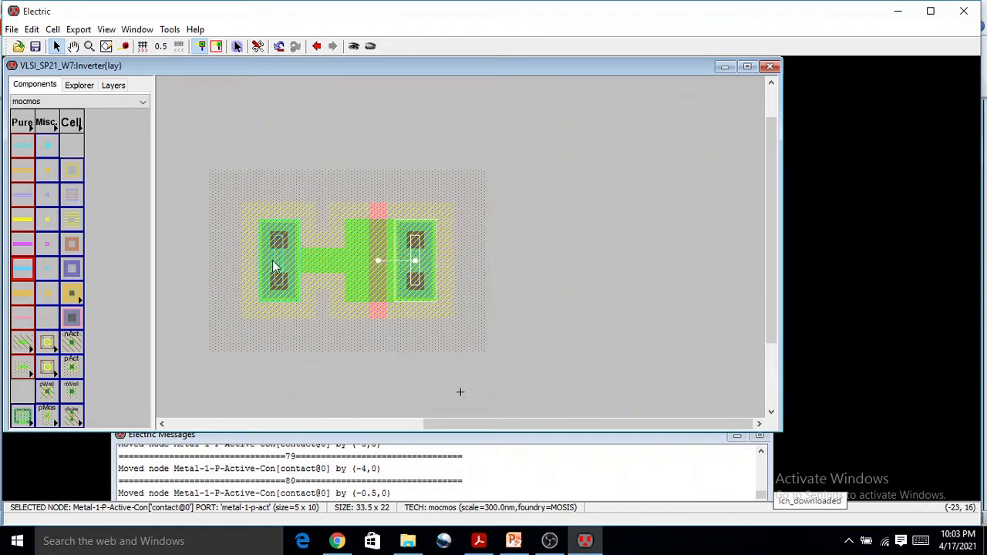
pyautogui.moveTo(274, 266); pyautogui.dragTo(344, 258)
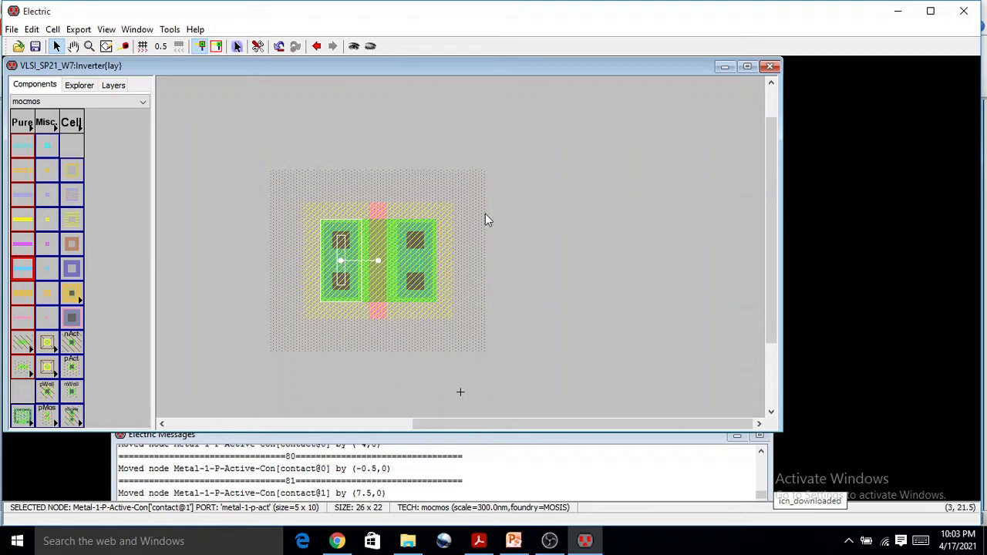
# Nudge the right contact vertically in 0.5 increments and line it up again with the P-Transistor's active area.
pyautogui.keyDown('ctrl'); pyautogui.scroll(-3, 483, 256); pyautogui.keyUp('ctrl')
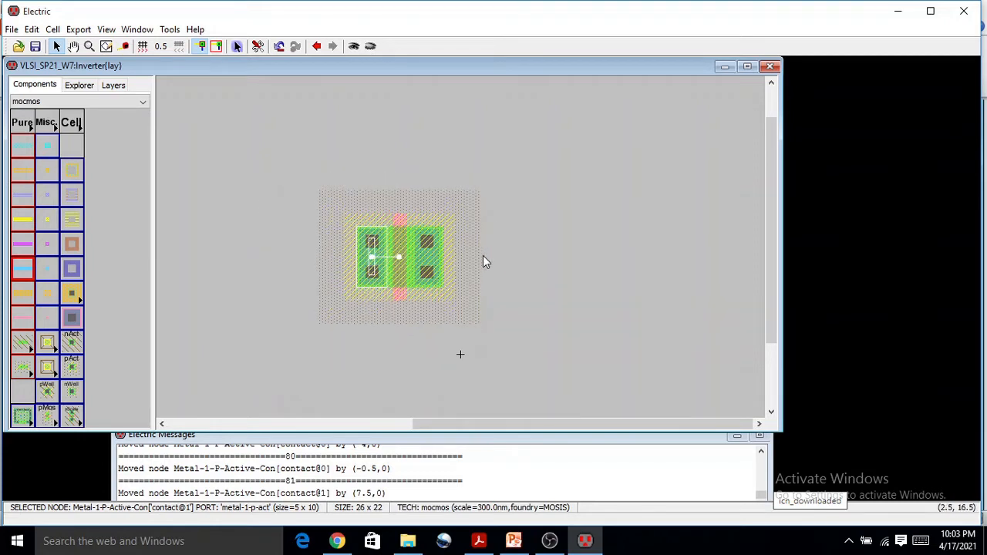
pyautogui.moveTo(429, 262); pyautogui.dragTo(429, 261)
pyautogui.keyDown('ctrl'); pyautogui.scroll(3, 428, 259); pyautogui.keyUp('ctrl')
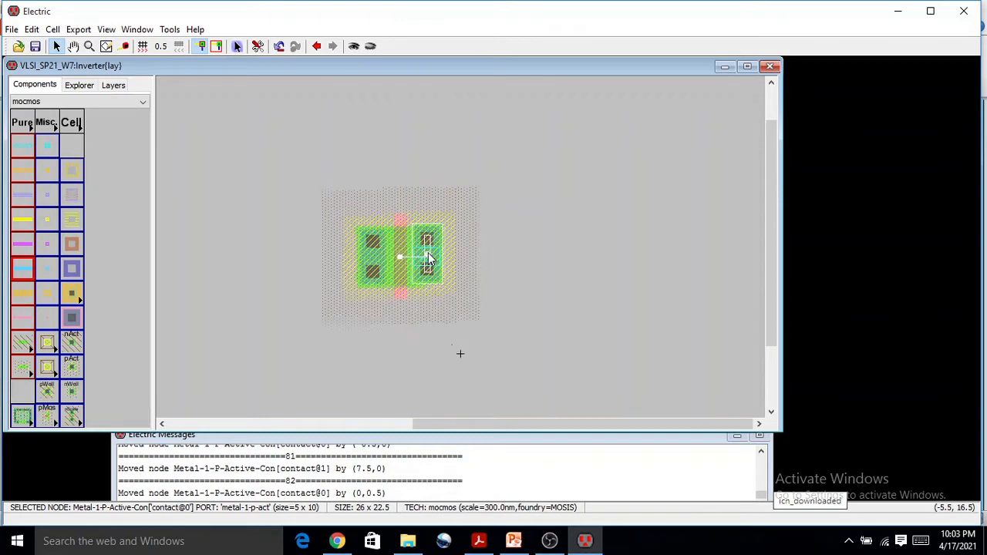
pyautogui.keyDown('ctrl'); pyautogui.scroll(2, 429, 258); pyautogui.keyUp('ctrl')
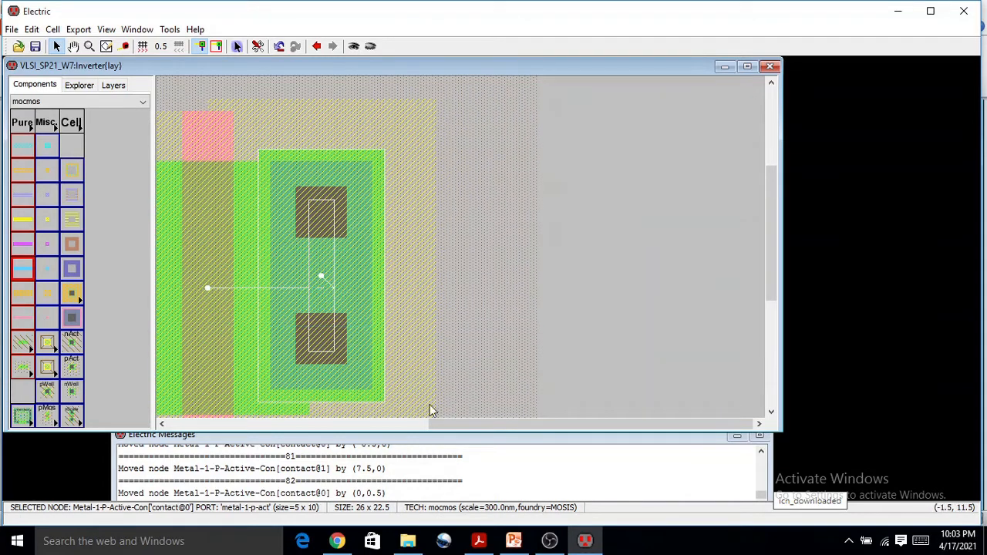
pyautogui.moveTo(487, 423); pyautogui.dragTo(414, 427)
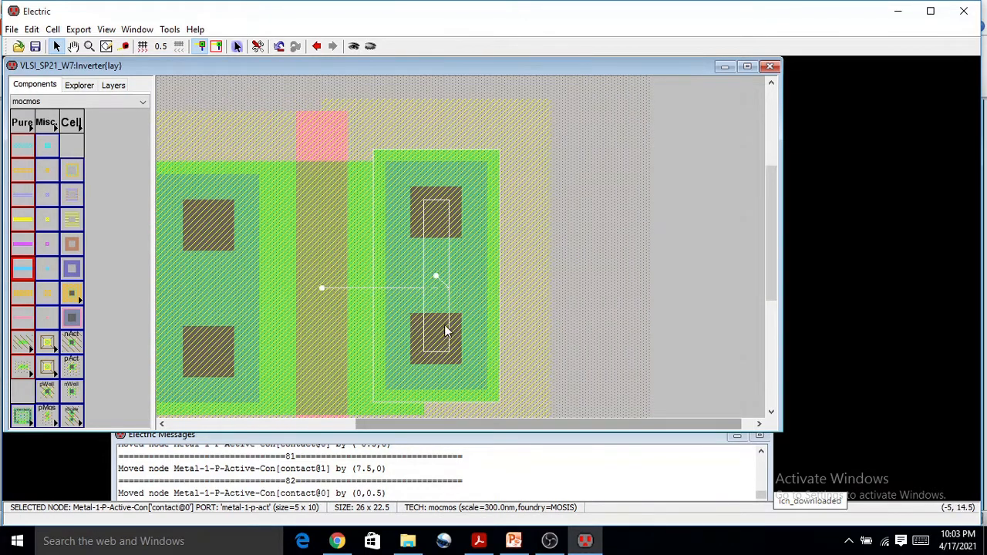
pyautogui.scroll(-2, 446, 323)
pyautogui.scroll(2, 445, 323)
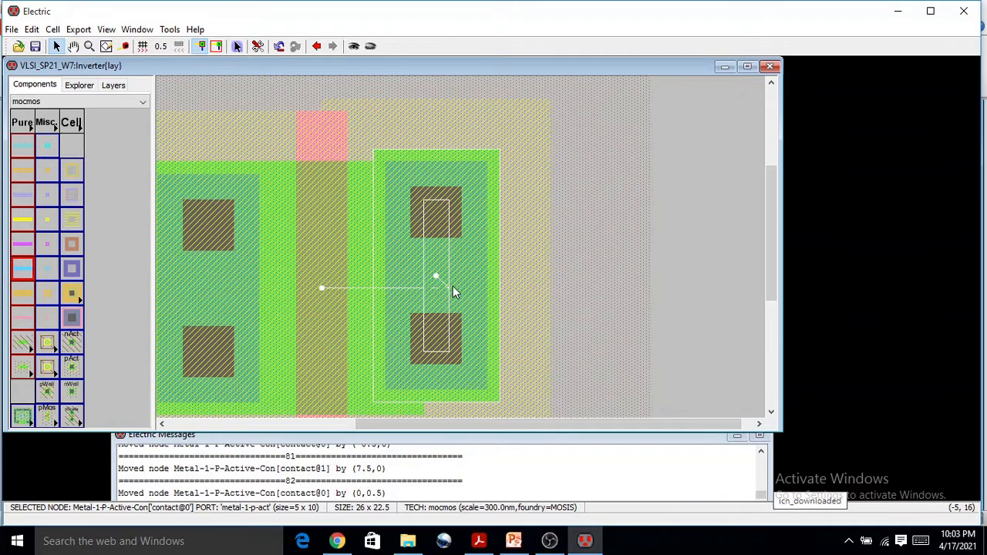
pyautogui.moveTo(437, 277); pyautogui.dragTo(436, 293)
pyautogui.press('Up')
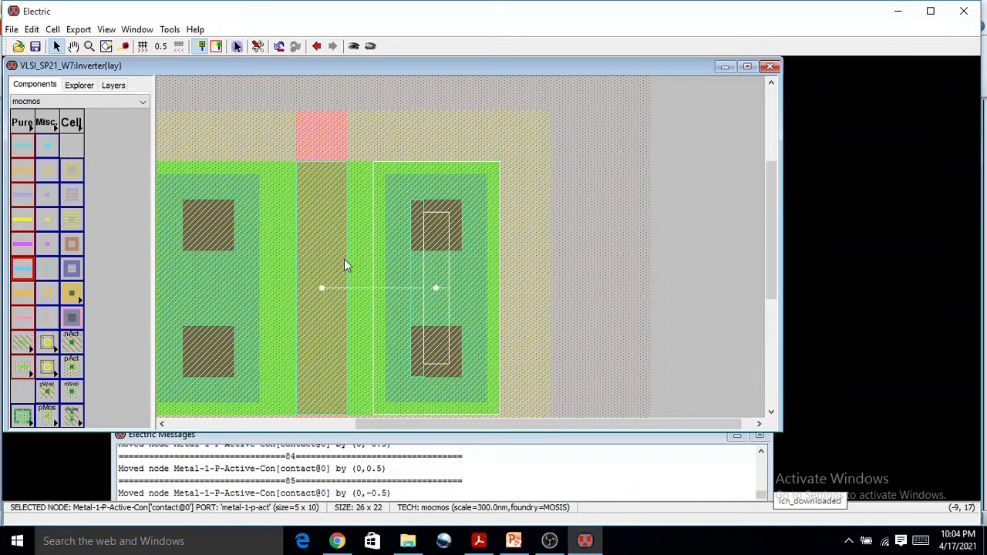
pyautogui.keyDown('ctrl'); pyautogui.scroll(-3, 317, 217); pyautogui.keyUp('ctrl')
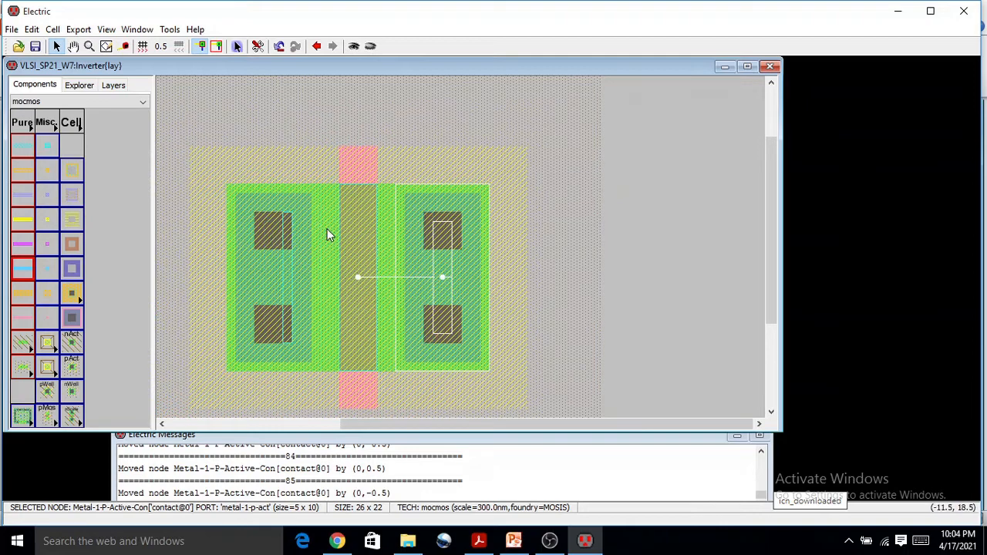
pyautogui.keyDown('ctrl'); pyautogui.scroll(2, 396, 232); pyautogui.keyUp('ctrl')
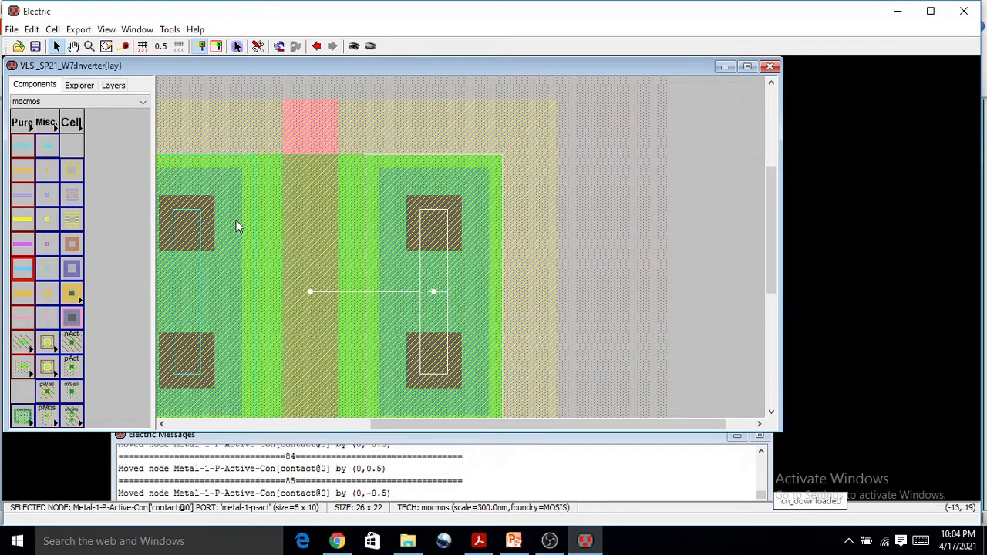
pyautogui.keyDown('ctrl'); pyautogui.scroll(-2, 285, 223); pyautogui.keyUp('ctrl')
pyautogui.keyDown('ctrl'); pyautogui.scroll(-2, 285, 223); pyautogui.keyUp('ctrl')
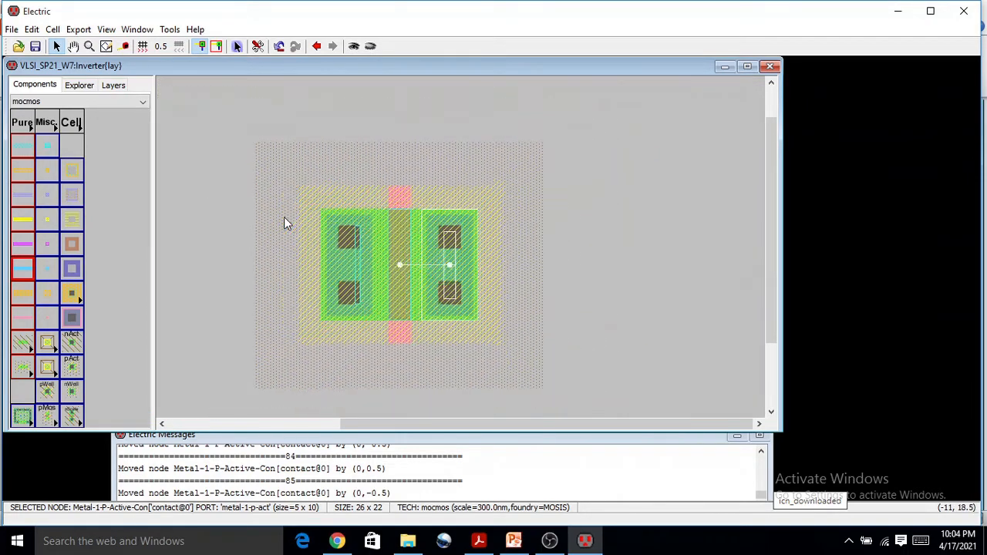
pyautogui.click(551, 189)
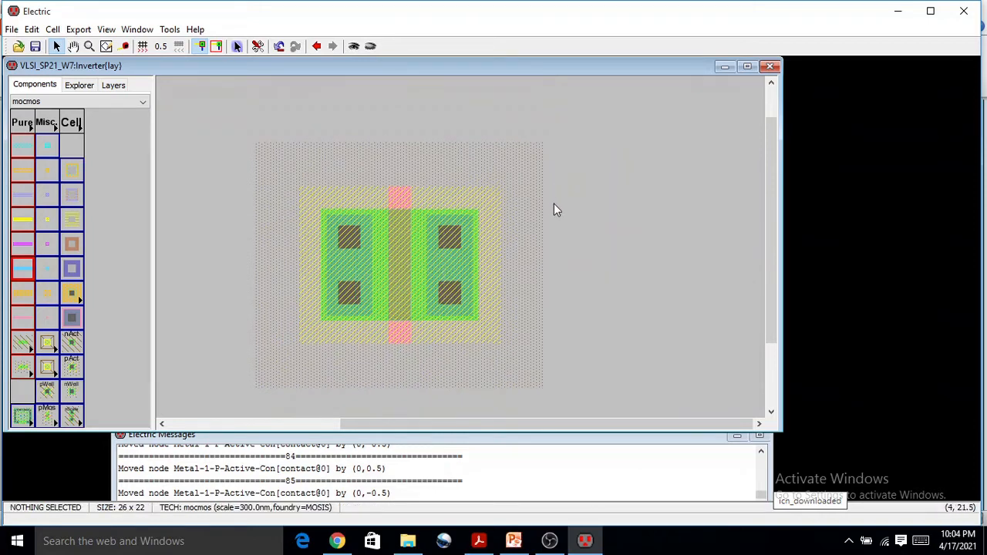
# Place an N-Transistor-Scalable from the nMOS components directly below the pMOS transistor.
pyautogui.keyDown('ctrl'); pyautogui.scroll(-1, 547, 202); pyautogui.keyUp('ctrl')
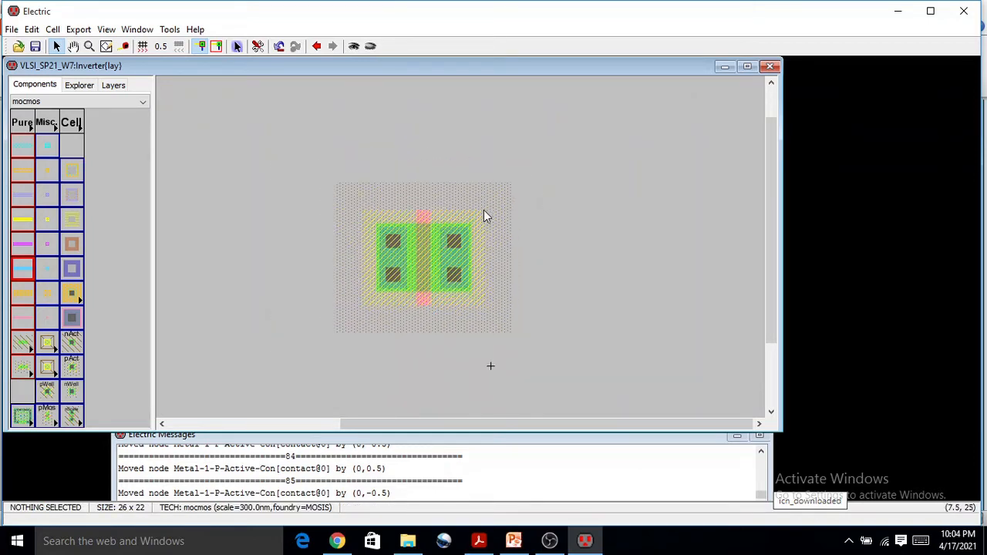
pyautogui.click(69, 417)
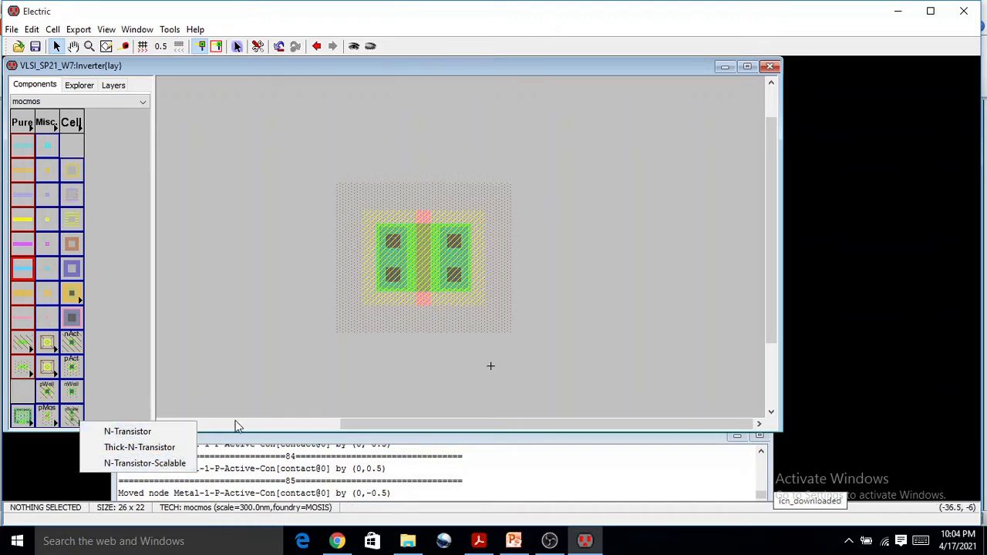
pyautogui.click(145, 463)
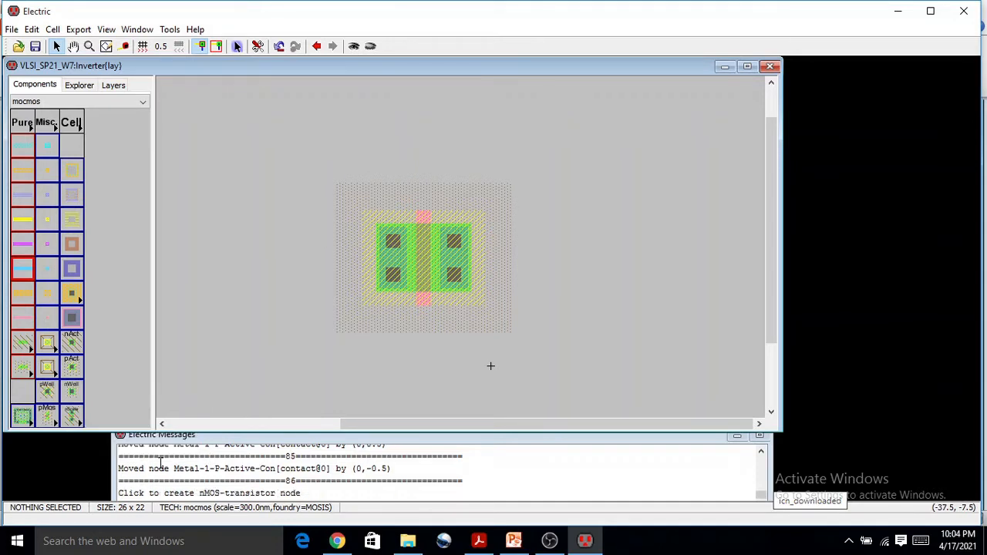
pyautogui.click(425, 404)
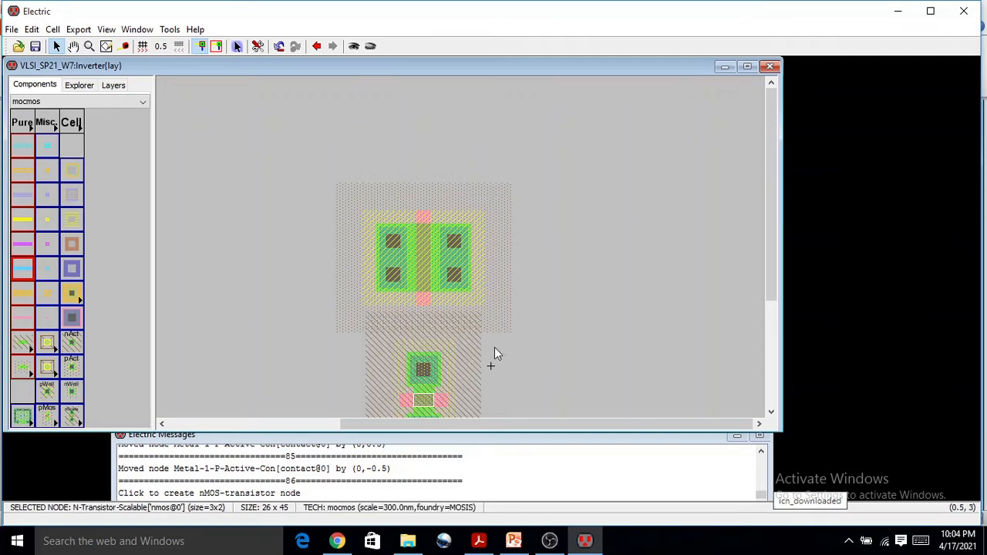
pyautogui.scroll(-5, 492, 340)
pyautogui.scroll(3, 438, 162)
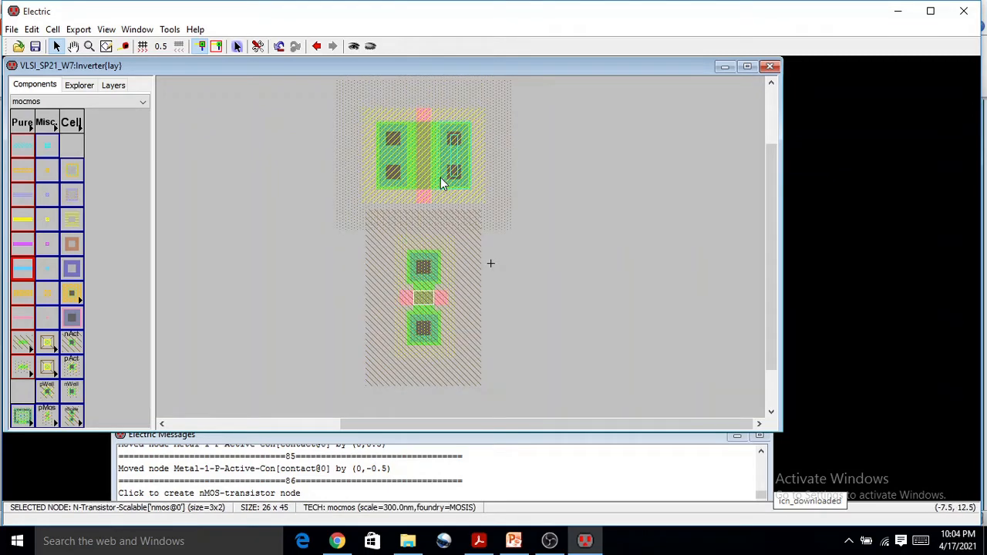
# Move the N-Transistor-Scalable 9.5 units down and 0.5 left, clear of the pMOS transistor's well.
pyautogui.keyDown('ctrl'); pyautogui.scroll(-1, 440, 260); pyautogui.keyUp('ctrl')
pyautogui.moveTo(435, 289); pyautogui.dragTo(443, 337)
pyautogui.scroll(-5, 438, 338)
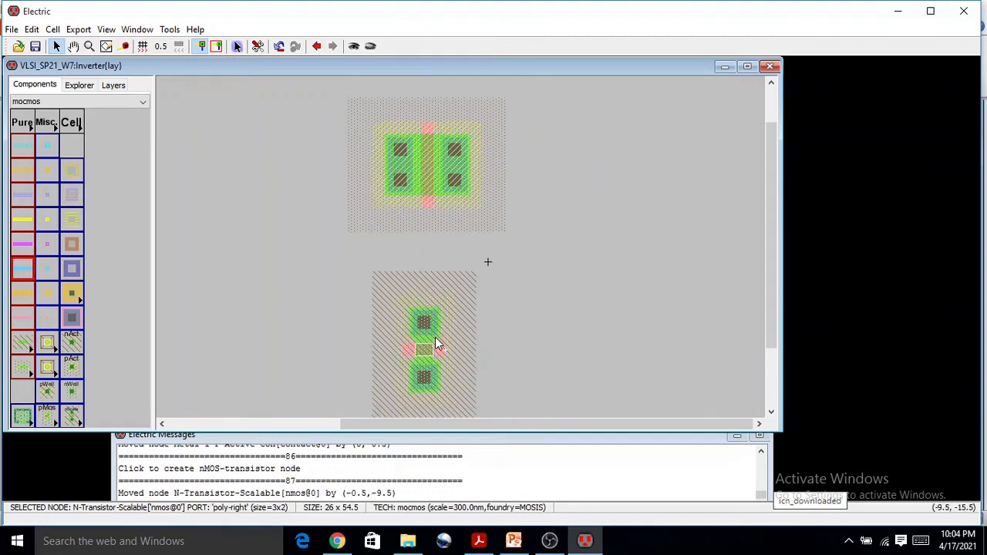
# Rotate the N-Transistor-Scalable 90 degrees clockwise so its gate runs vertically like the pMOS transistor's.
pyautogui.keyDown('ctrl'); pyautogui.scroll(2, 423, 262); pyautogui.keyUp('ctrl')
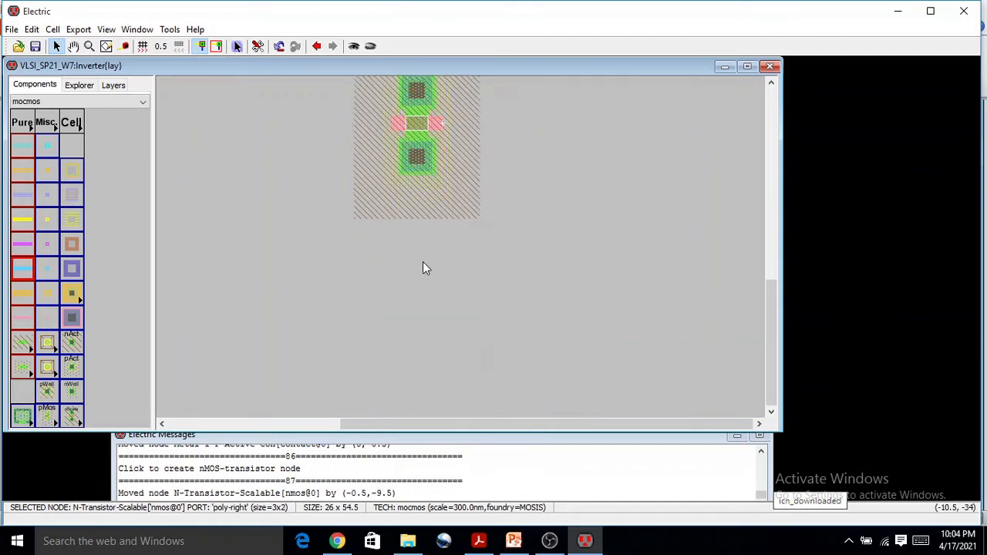
pyautogui.scroll(3, 423, 263)
pyautogui.scroll(-2, 422, 262)
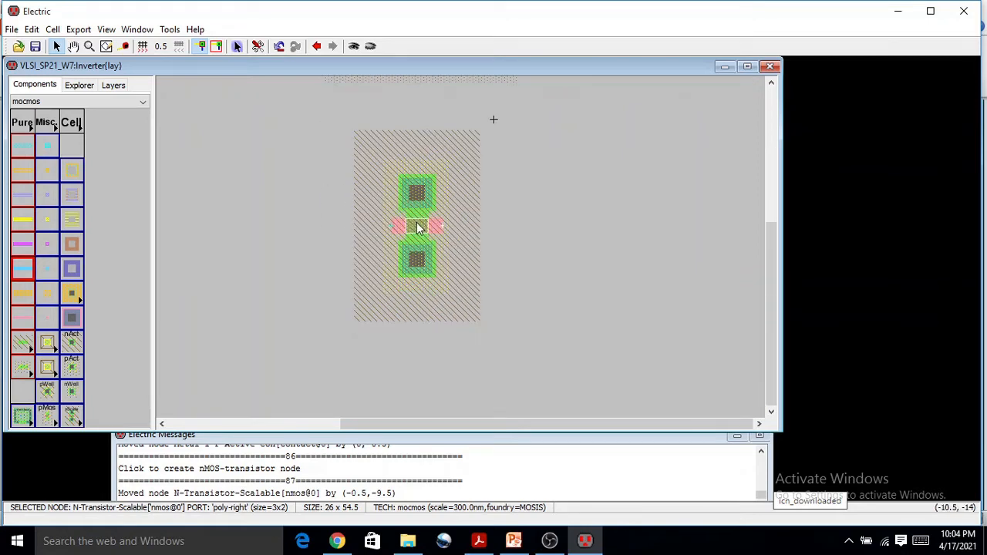
pyautogui.click(379, 223)
pyautogui.click(37, 29)
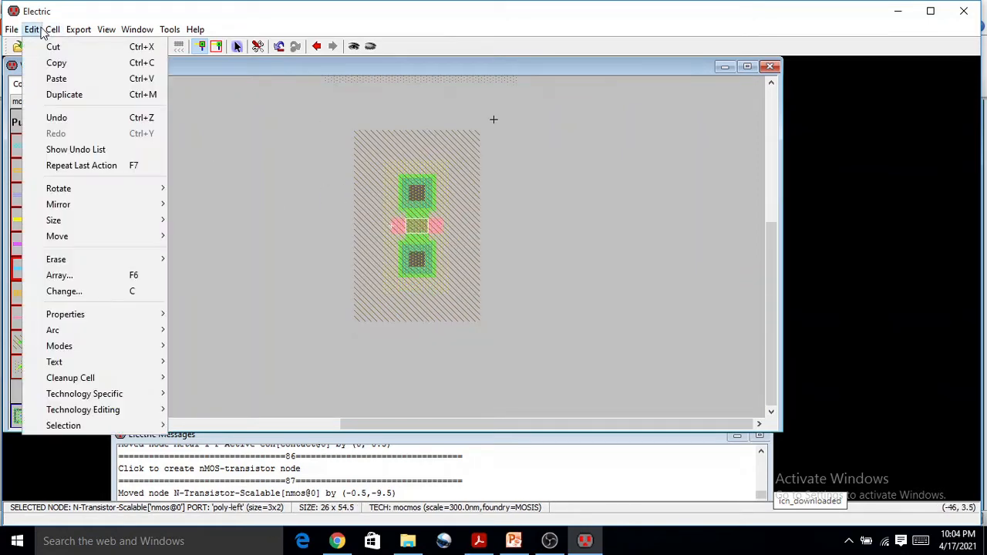
pyautogui.moveTo(85, 194)
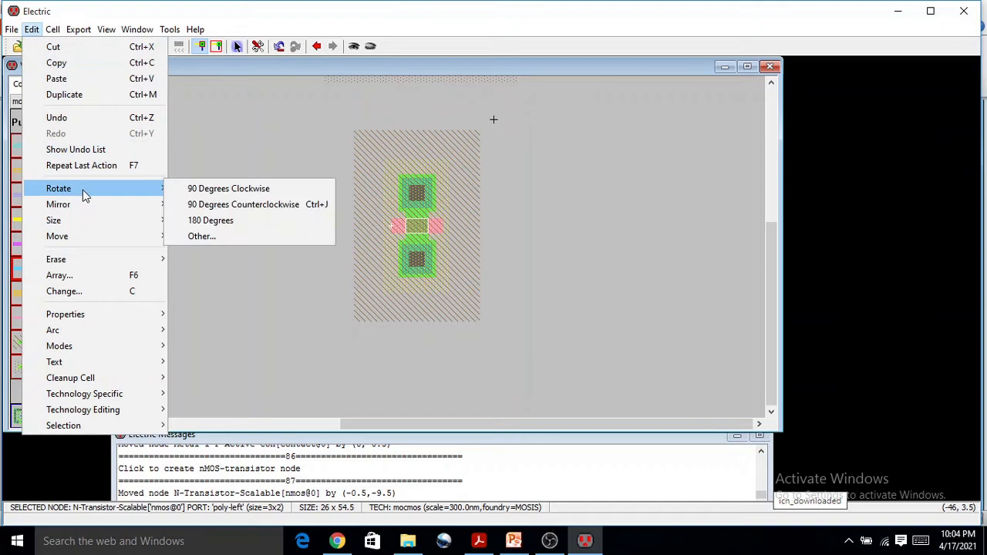
pyautogui.click(209, 189)
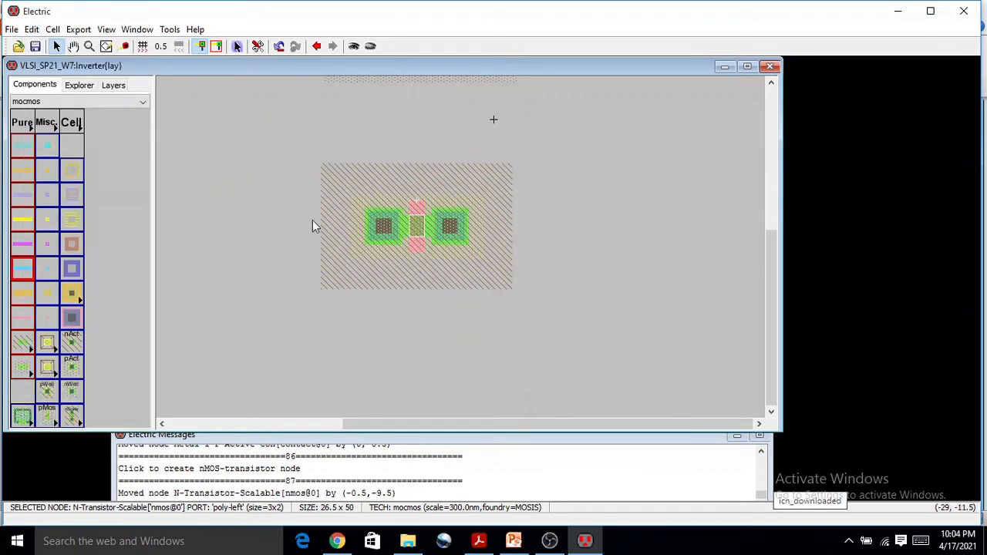
# Set the N-Transistor-Scalable's width to 10 in its node properties.
pyautogui.doubleClick(417, 230)
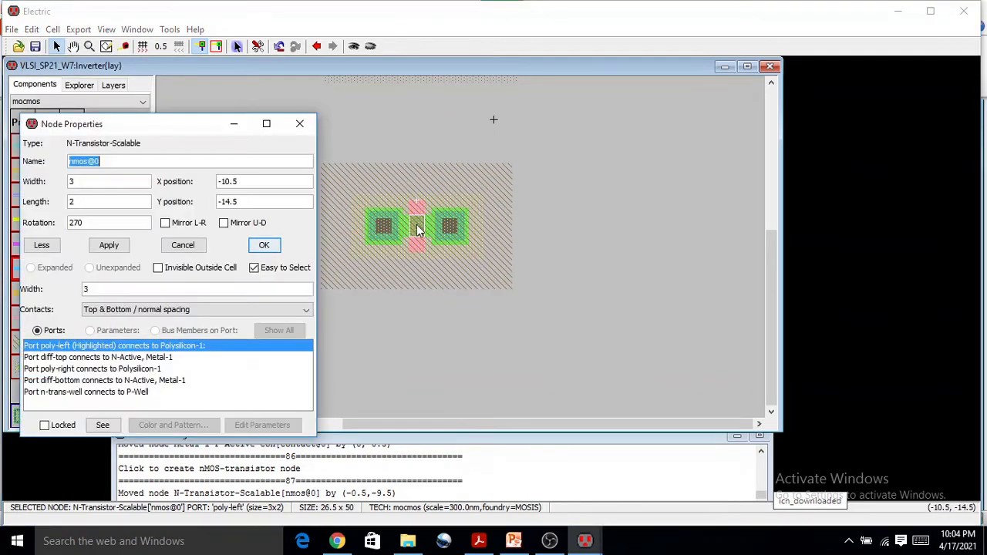
pyautogui.doubleClick(91, 181)
pyautogui.write('10')
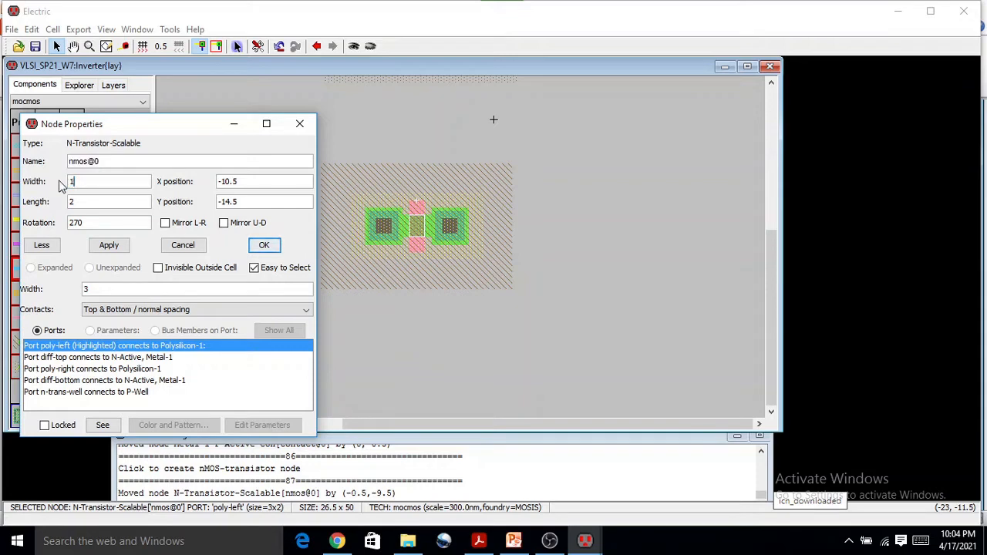
pyautogui.click(262, 245)
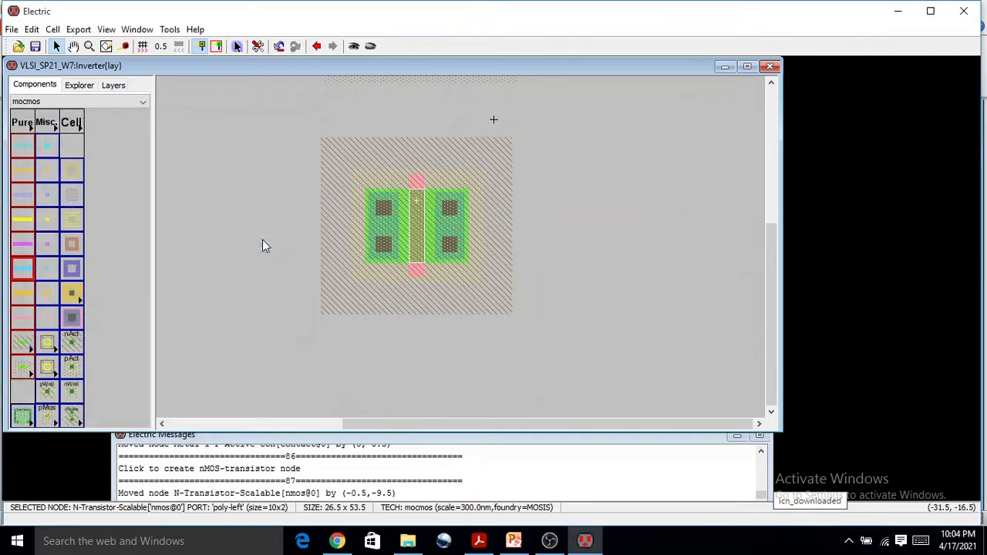
# Move the N-Transistor-Scalable 0.5 right so its gate lines up with the pMOS transistor's gate.
pyautogui.scroll(-2, 509, 285)
pyautogui.scroll(4, 503, 231)
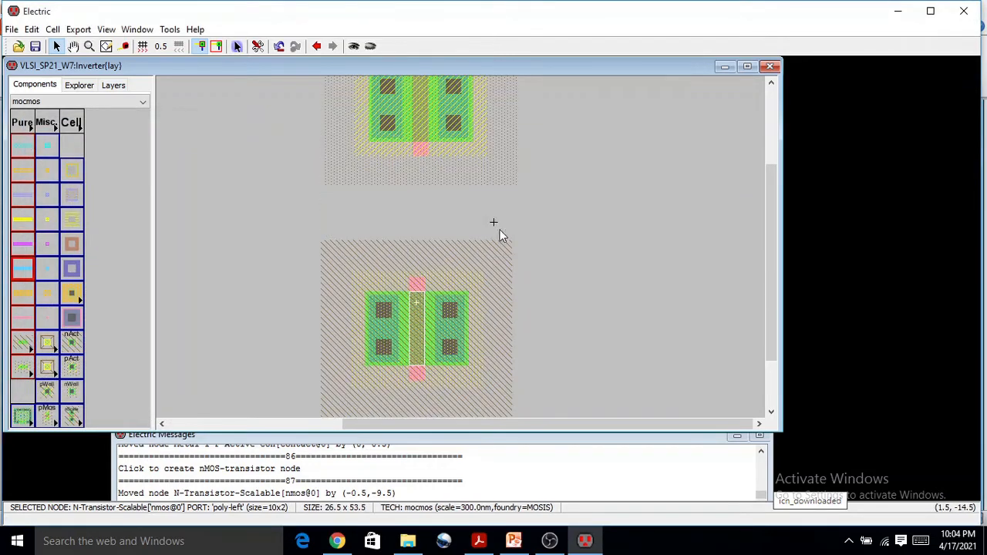
pyautogui.moveTo(498, 231); pyautogui.dragTo(421, 328, button='right')
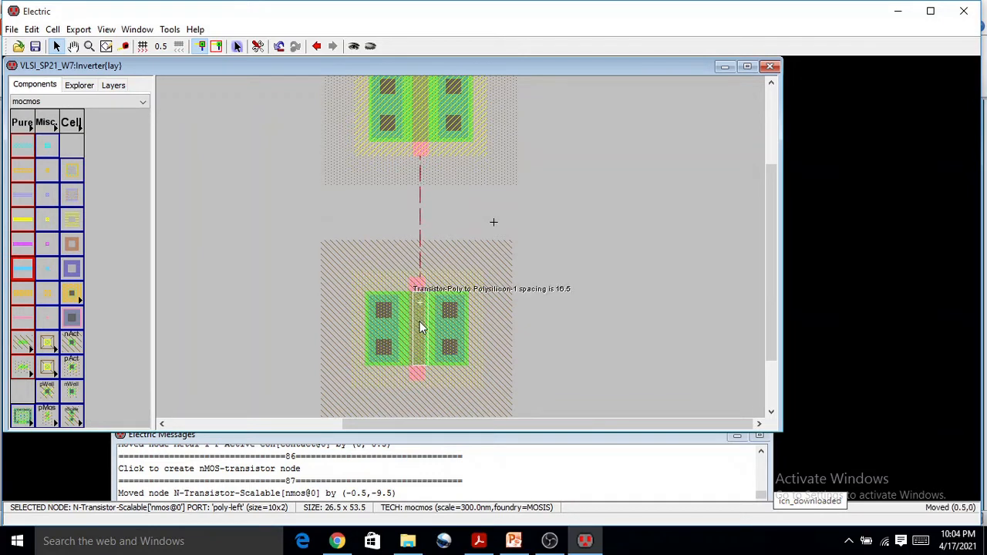
pyautogui.moveTo(420, 328); pyautogui.dragTo(421, 327)
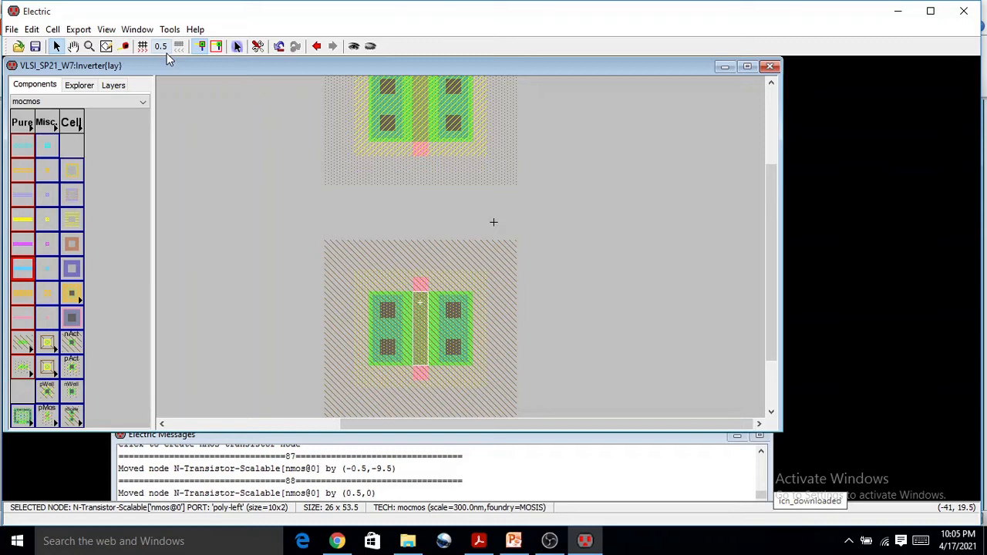
# Raise the grid alignment to 5 and test it by moving the pMOS transistor's right contact 5 up and 5 back down.
pyautogui.click(144, 47)
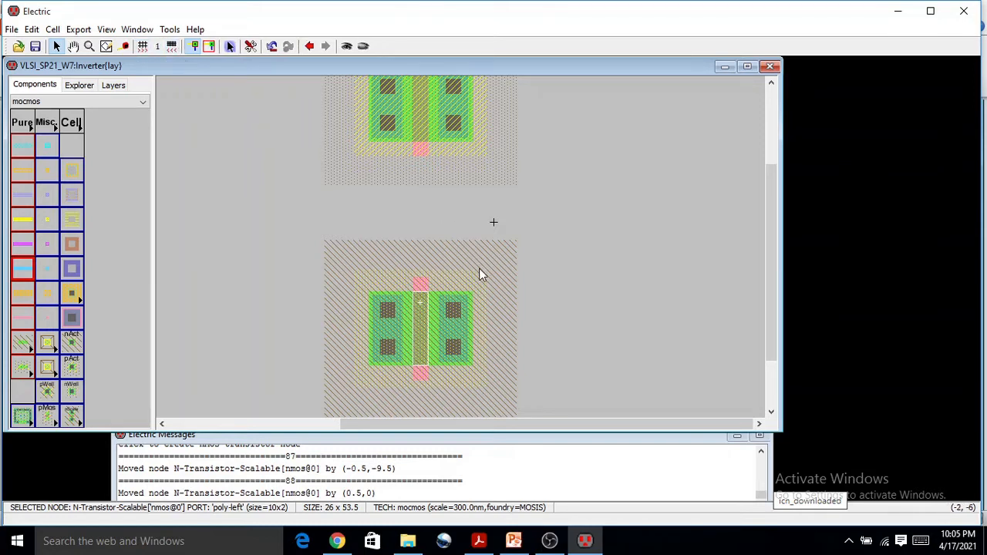
pyautogui.scroll(-1, 472, 246)
pyautogui.scroll(2, 472, 247)
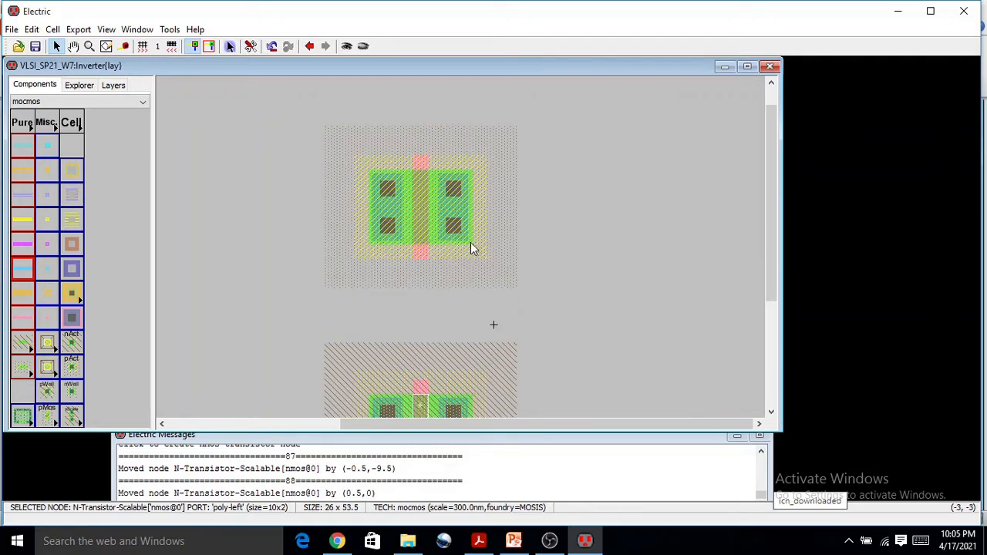
pyautogui.click(144, 49)
pyautogui.moveTo(454, 204)
pyautogui.mouseDown()
pyautogui.moveTo(456, 157)
pyautogui.moveTo(458, 207)
pyautogui.mouseUp()
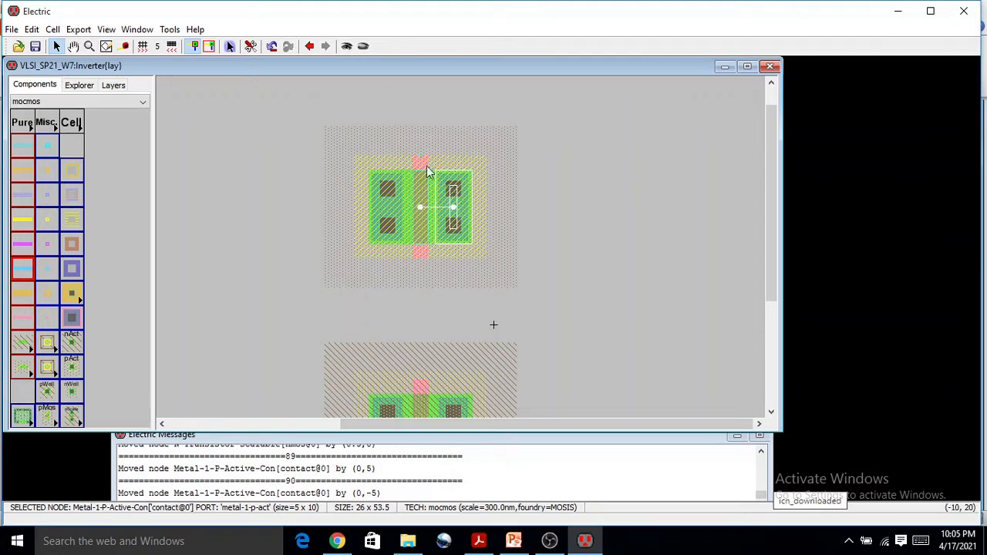
# Examine the pMOS contact alignment and the gap between the two transistors up close, and switch to PowerPoint.
pyautogui.keyDown('ctrl'); pyautogui.scroll(1, 445, 165); pyautogui.keyUp('ctrl')
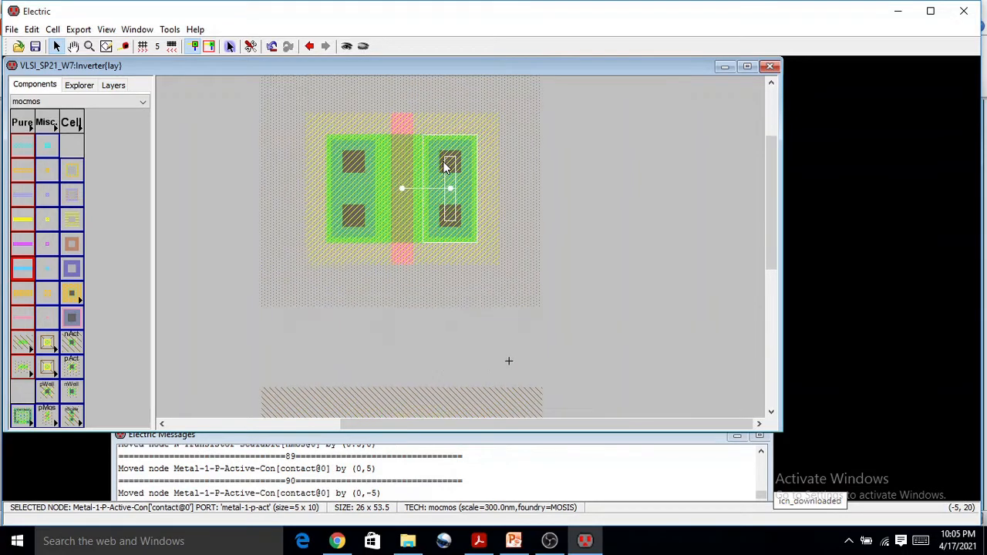
pyautogui.keyDown('ctrl'); pyautogui.scroll(1, 445, 164); pyautogui.keyUp('ctrl')
pyautogui.scroll(2, 429, 203)
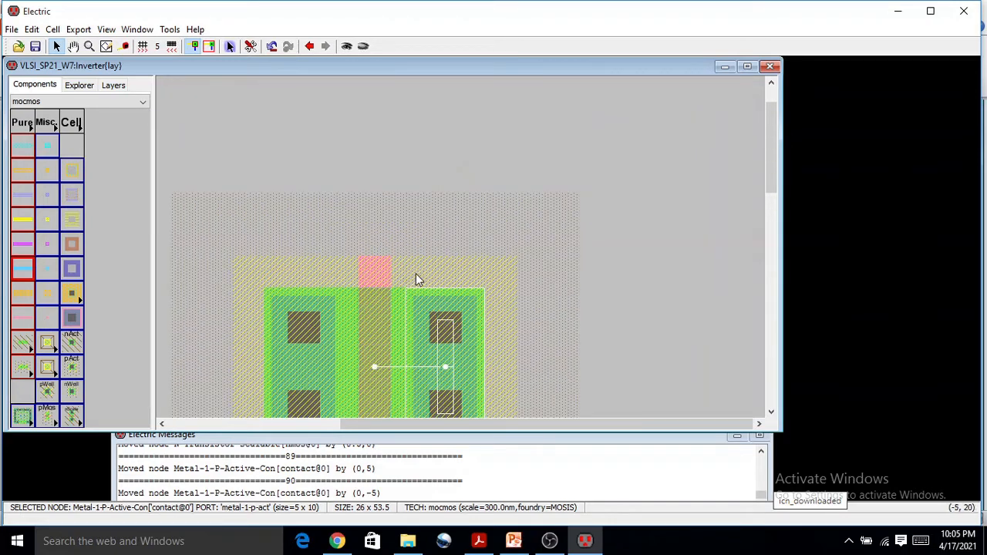
pyautogui.scroll(-3, 417, 280)
pyautogui.keyDown('ctrl'); pyautogui.scroll(-3, 417, 280); pyautogui.keyUp('ctrl')
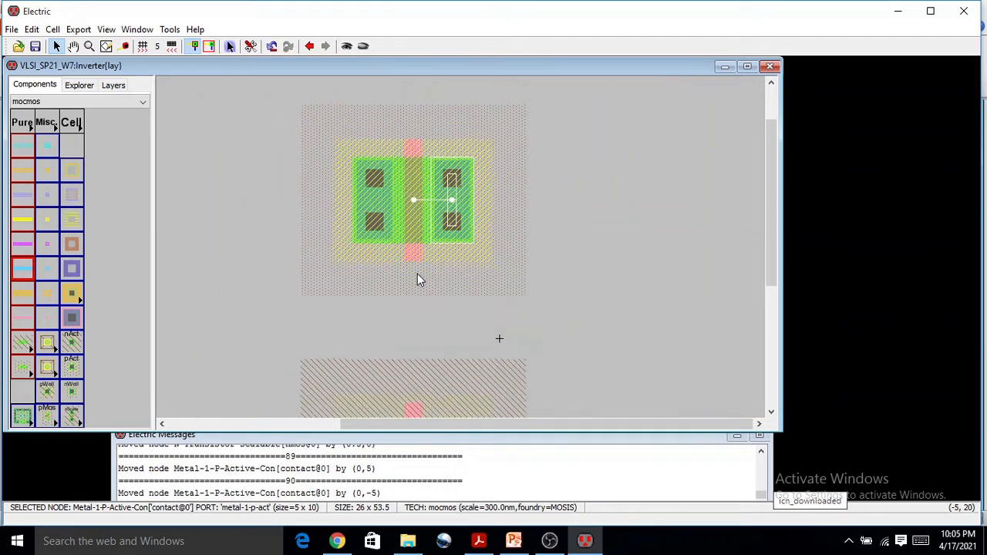
pyautogui.scroll(-3, 498, 281)
pyautogui.scroll(2, 498, 281)
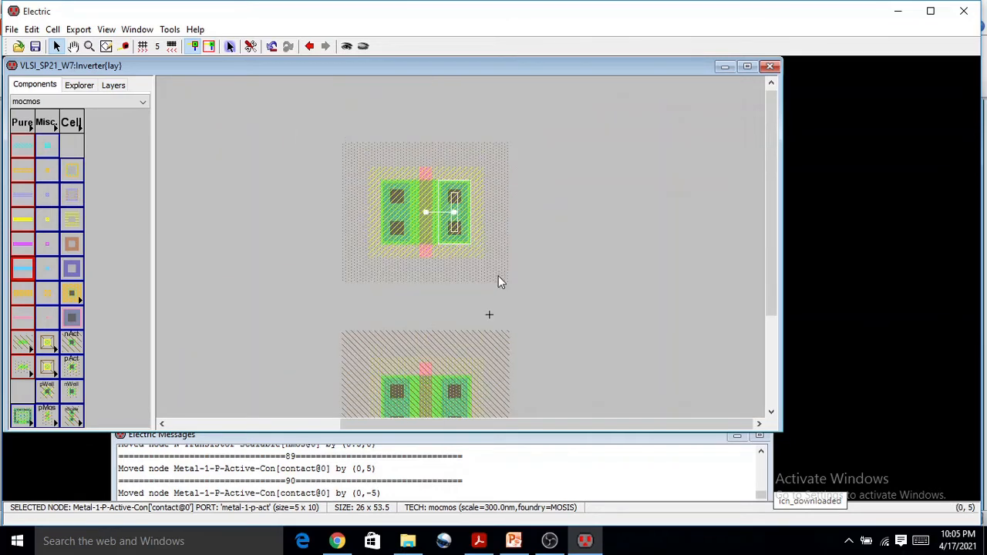
pyautogui.scroll(-1, 494, 276)
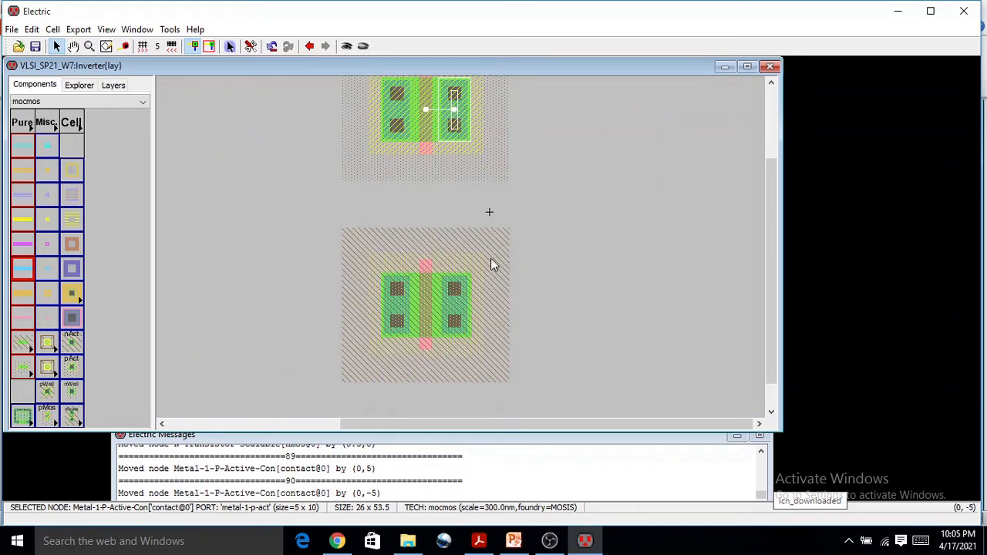
pyautogui.click(515, 541)
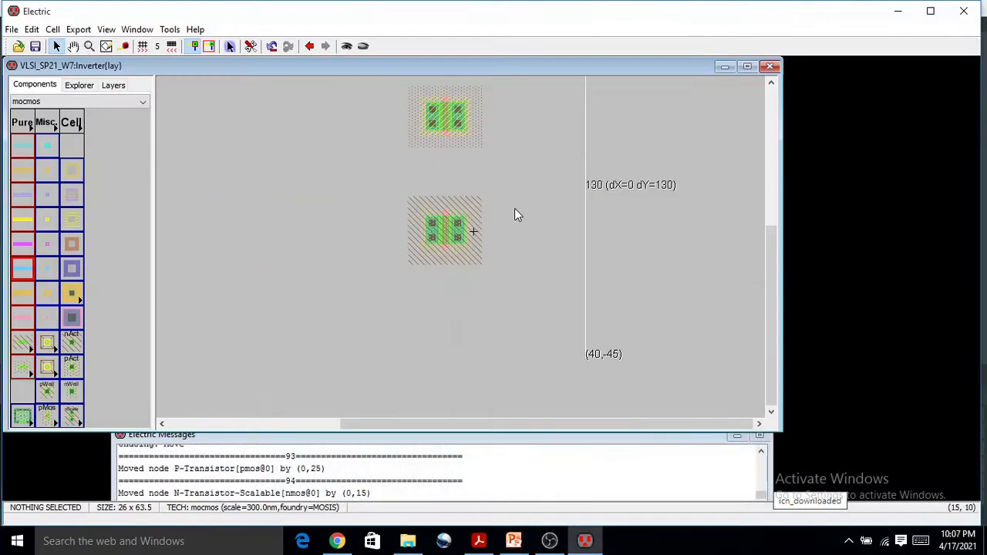
# Check the pMOS and nMOS transistors in the layout against the Inverter schematic.
pyautogui.click(446, 121)
pyautogui.click(445, 234)
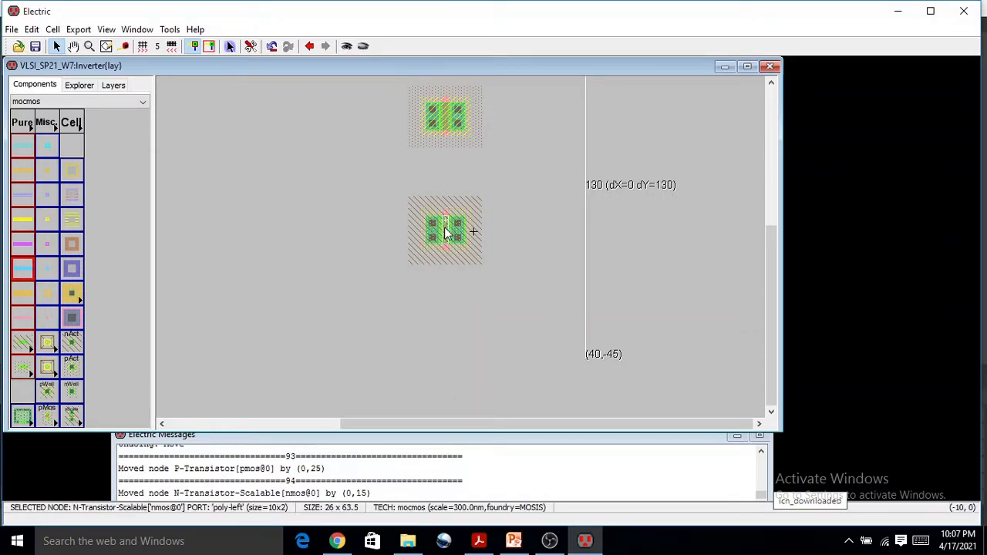
pyautogui.click(79, 85)
pyautogui.doubleClick(102, 135)
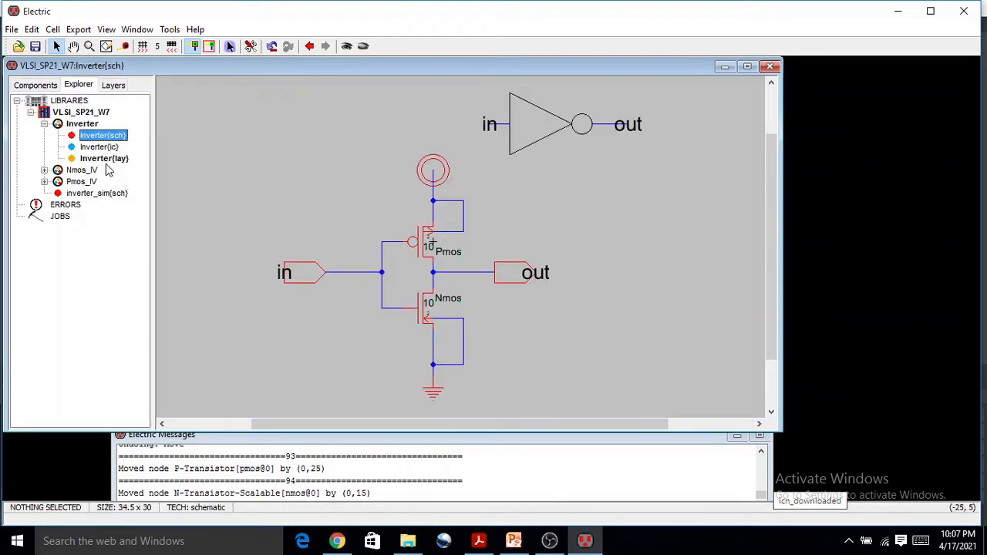
# Return to the Inverter layout and attach a Spice model to the P-Transistor.
pyautogui.doubleClick(104, 158)
pyautogui.click(464, 151)
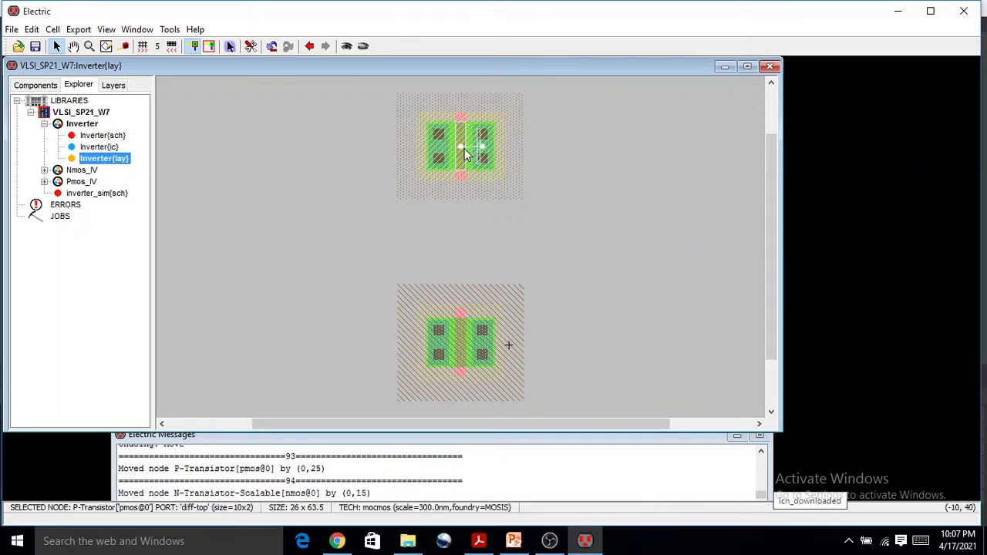
pyautogui.click(170, 30)
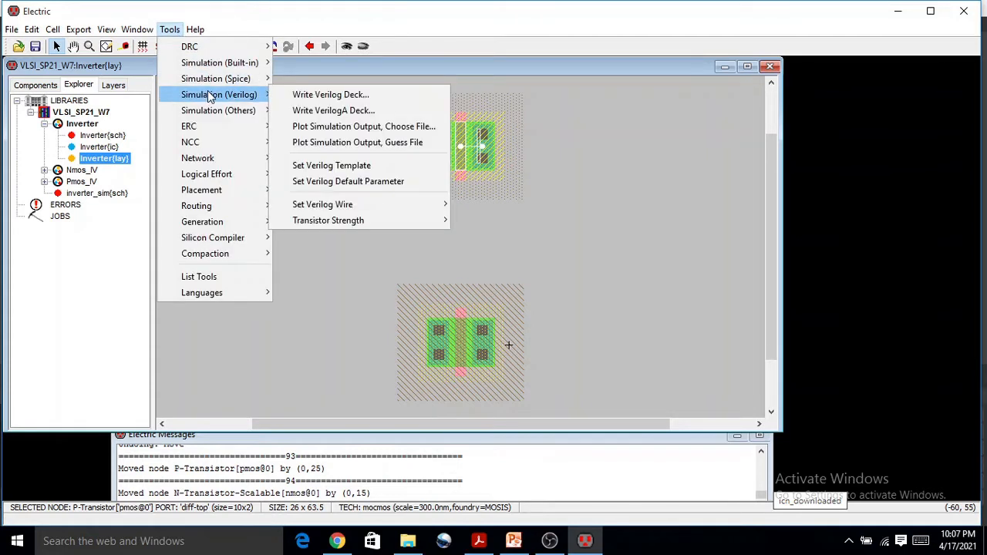
pyautogui.moveTo(219, 87)
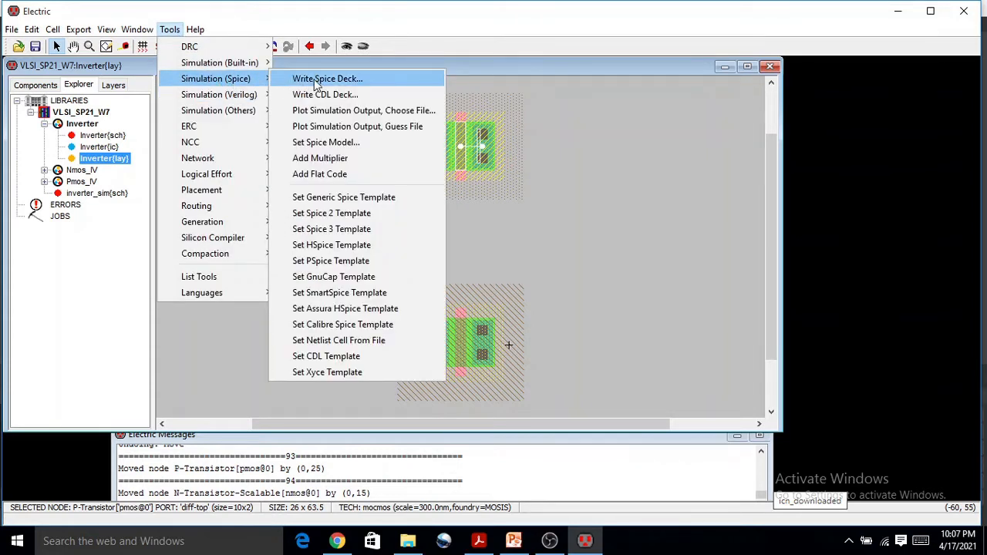
pyautogui.click(328, 142)
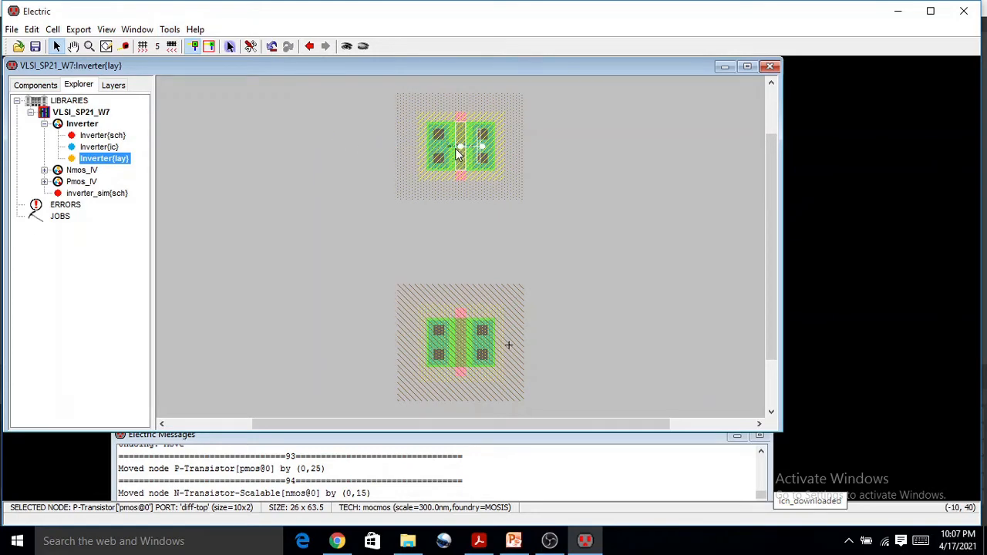
pyautogui.keyDown('ctrl'); pyautogui.scroll(2, 458, 147); pyautogui.keyUp('ctrl')
pyautogui.scroll(1, 468, 148)
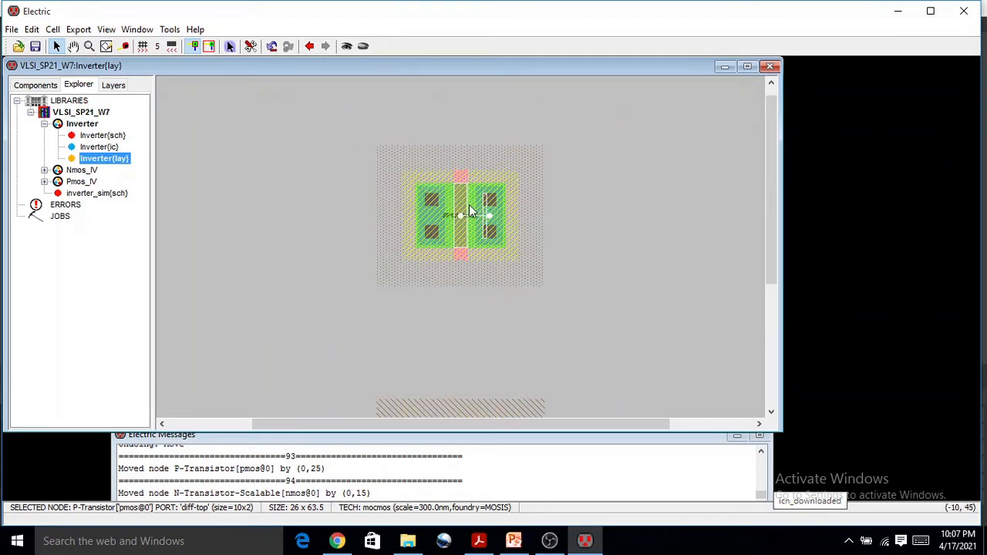
pyautogui.keyDown('ctrl'); pyautogui.scroll(3, 469, 206); pyautogui.keyUp('ctrl')
pyautogui.keyDown('ctrl'); pyautogui.scroll(1, 469, 204); pyautogui.keyUp('ctrl')
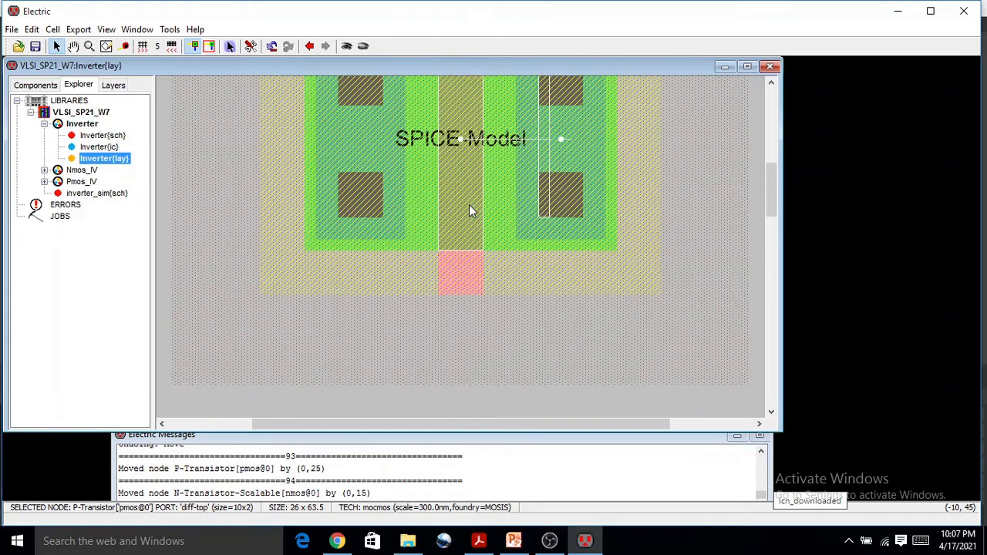
pyautogui.scroll(2, 468, 205)
pyautogui.doubleClick(507, 249)
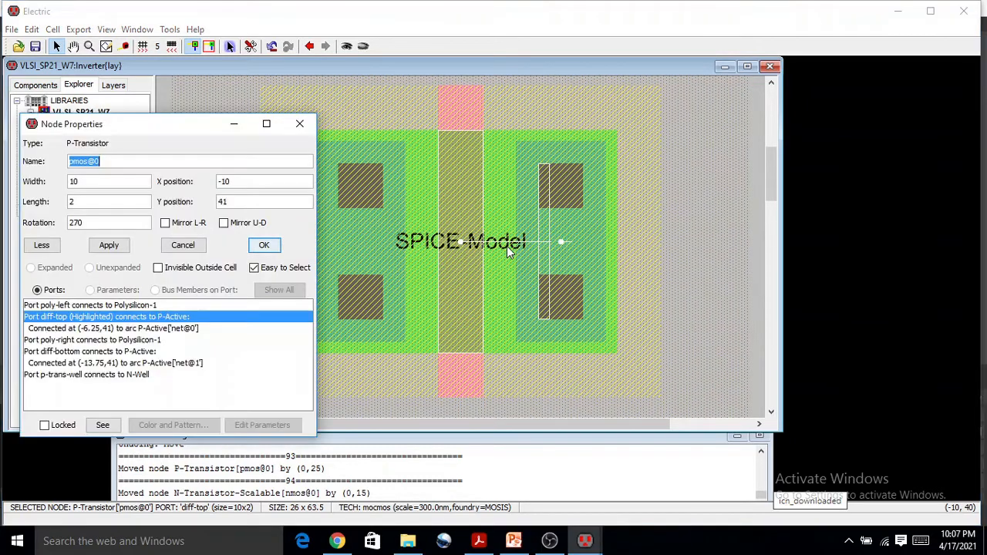
pyautogui.click(306, 129)
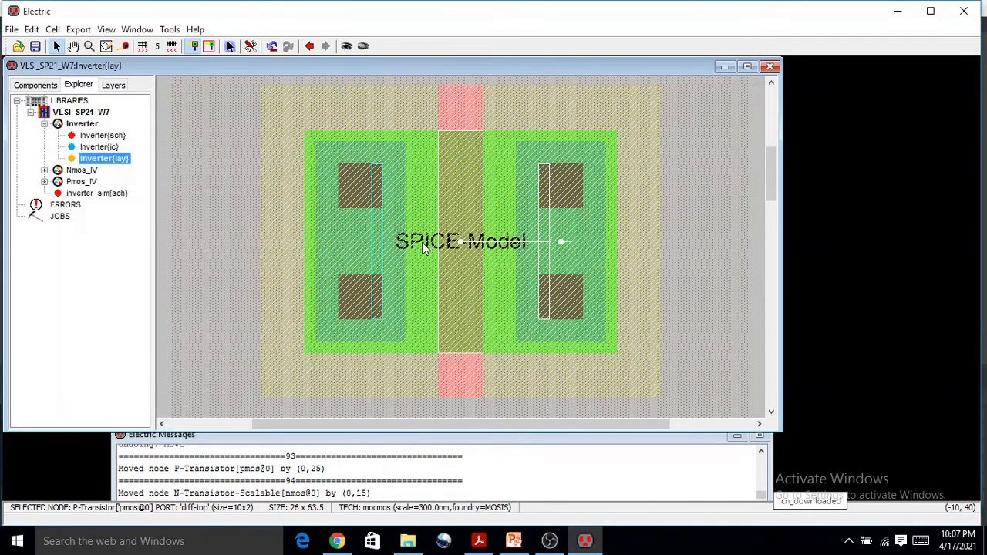
pyautogui.doubleClick(422, 242)
pyautogui.scroll(-2, 478, 245)
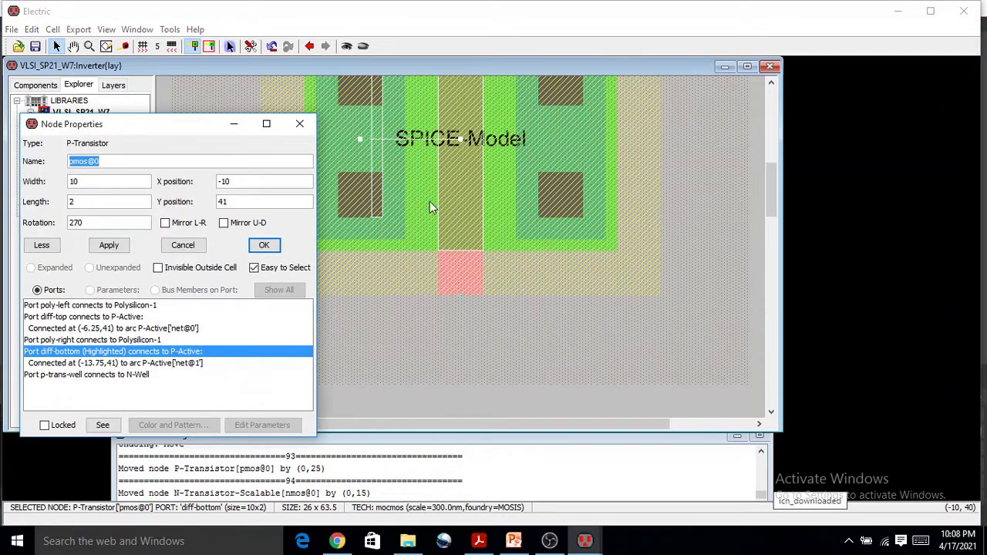
pyautogui.click(300, 124)
pyautogui.scroll(2, 475, 167)
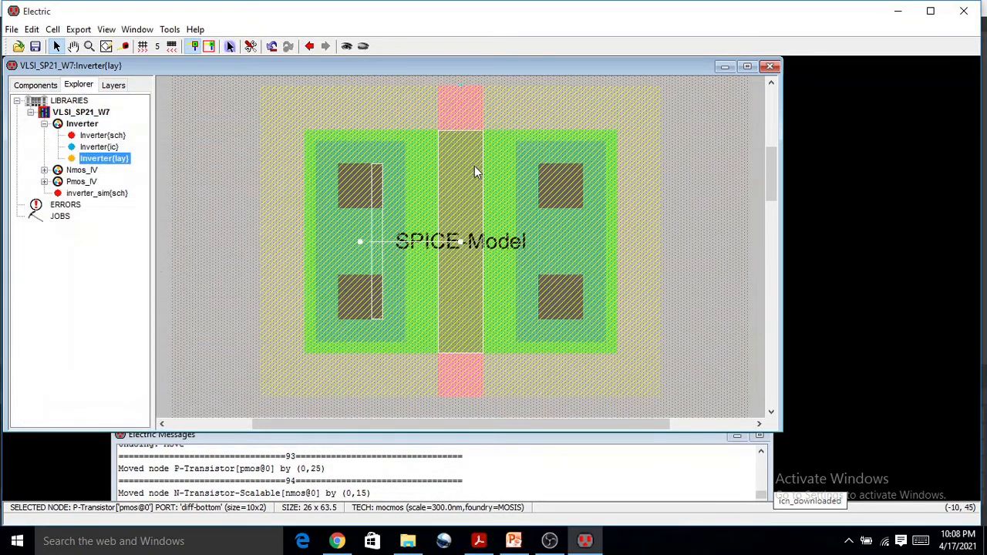
# Change the SPICE model text on the P-Transistor to Pmos.
pyautogui.click(491, 249)
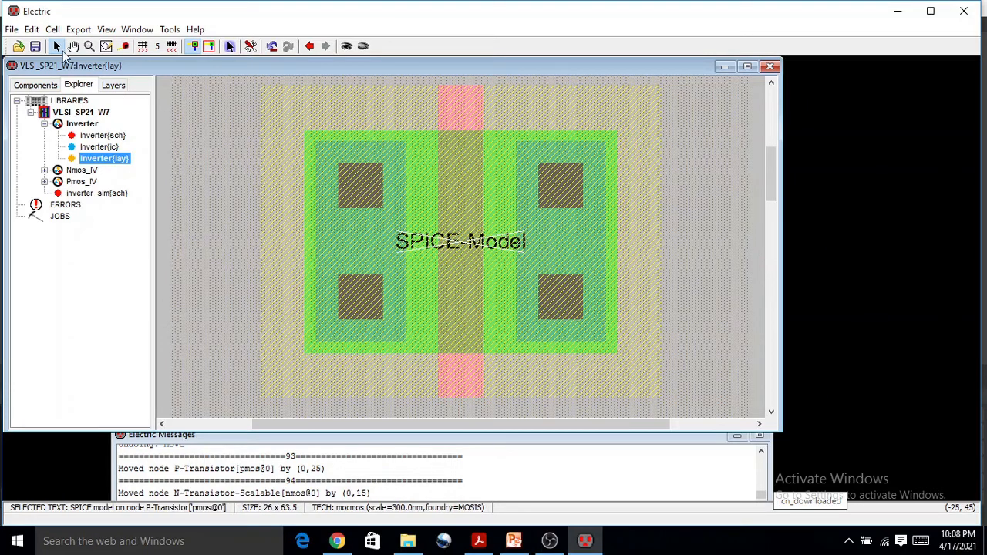
pyautogui.click(32, 29)
pyautogui.moveTo(102, 315)
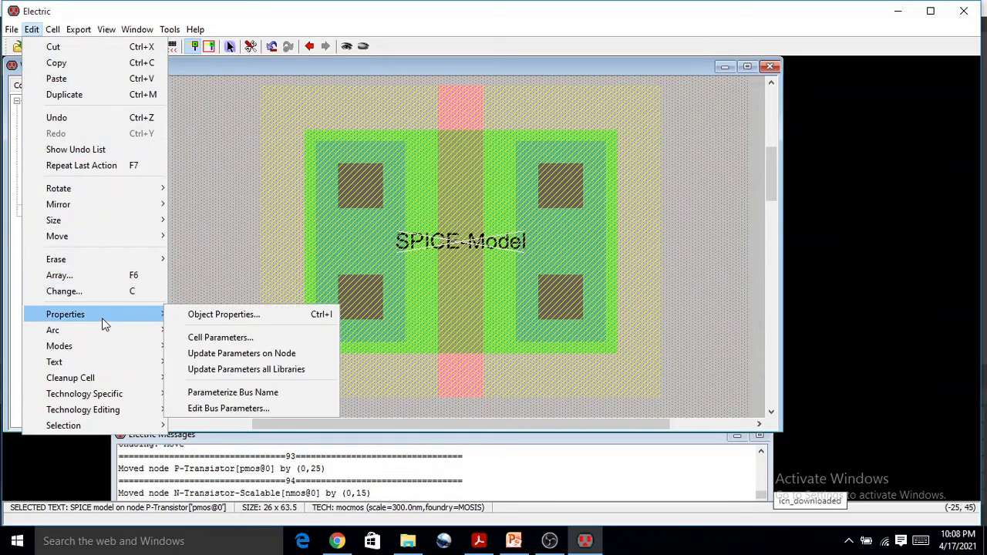
pyautogui.click(184, 316)
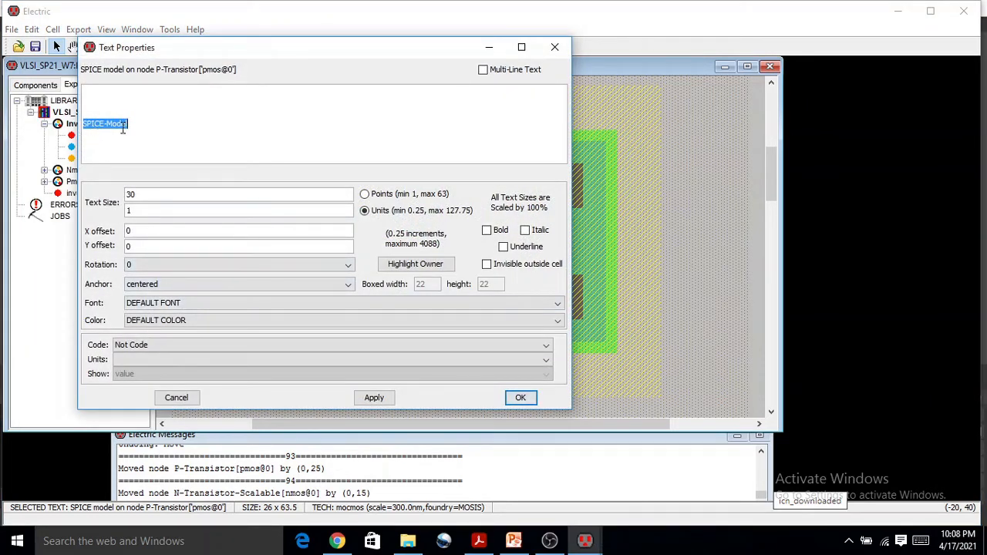
pyautogui.write('Pmos')
pyautogui.click(520, 397)
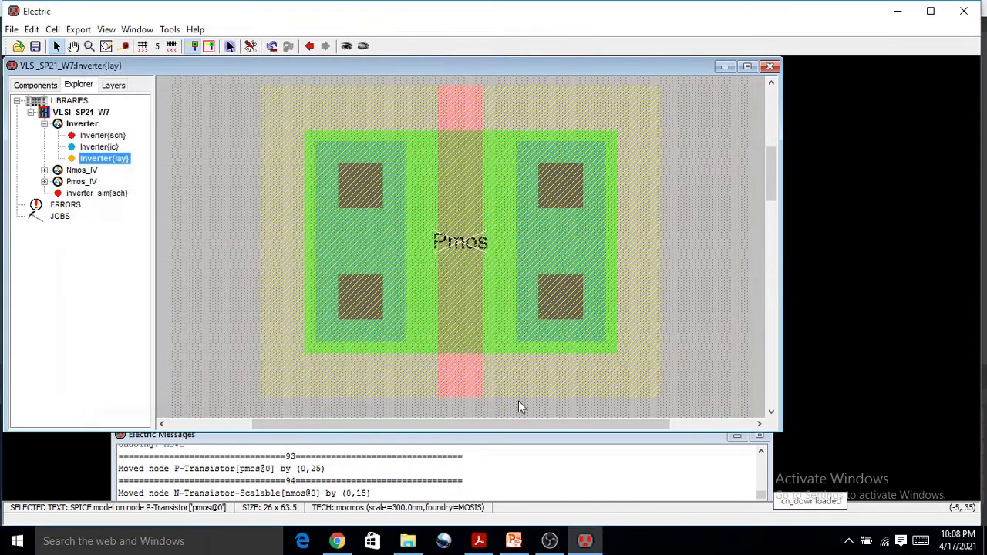
# Set the text size of the P-Transistor's Pmos label to 5 units.
pyautogui.click(32, 29)
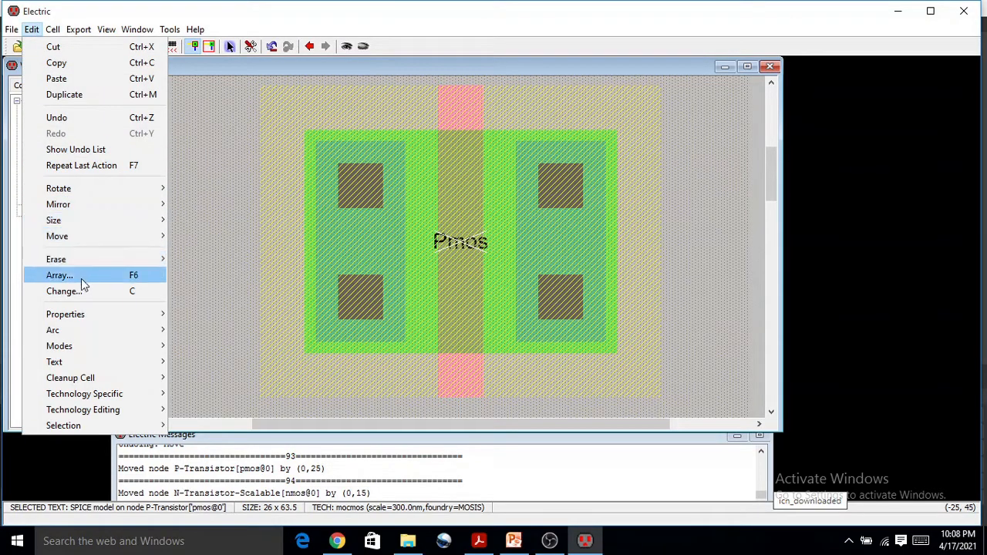
pyautogui.moveTo(155, 314)
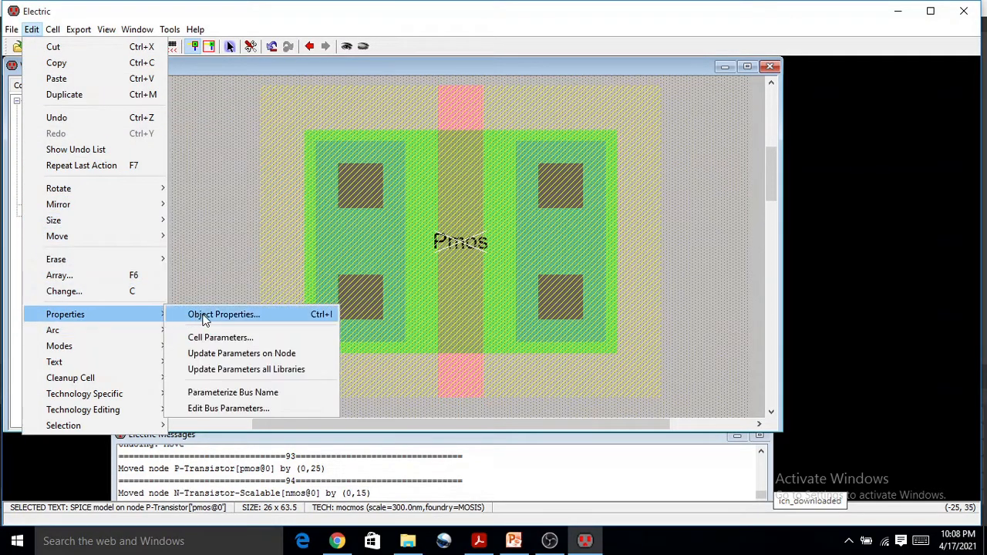
pyautogui.click(208, 316)
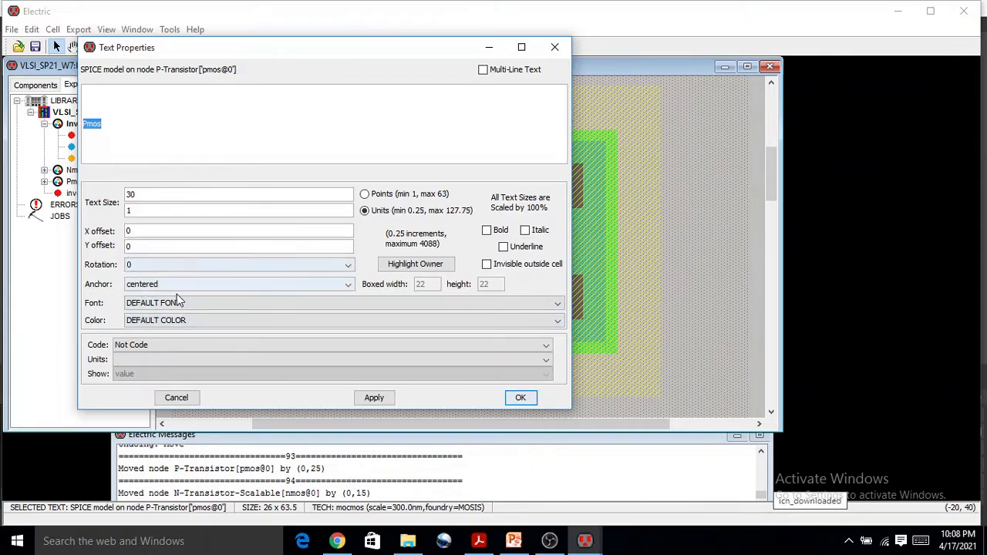
pyautogui.doubleClick(134, 212)
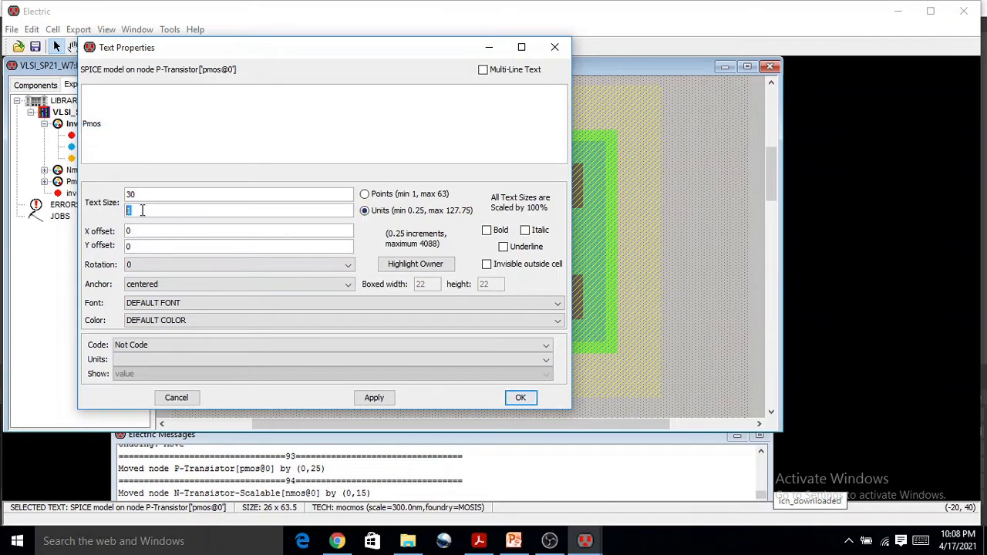
pyautogui.write('5')
pyautogui.moveTo(331, 57); pyautogui.dragTo(152, 83)
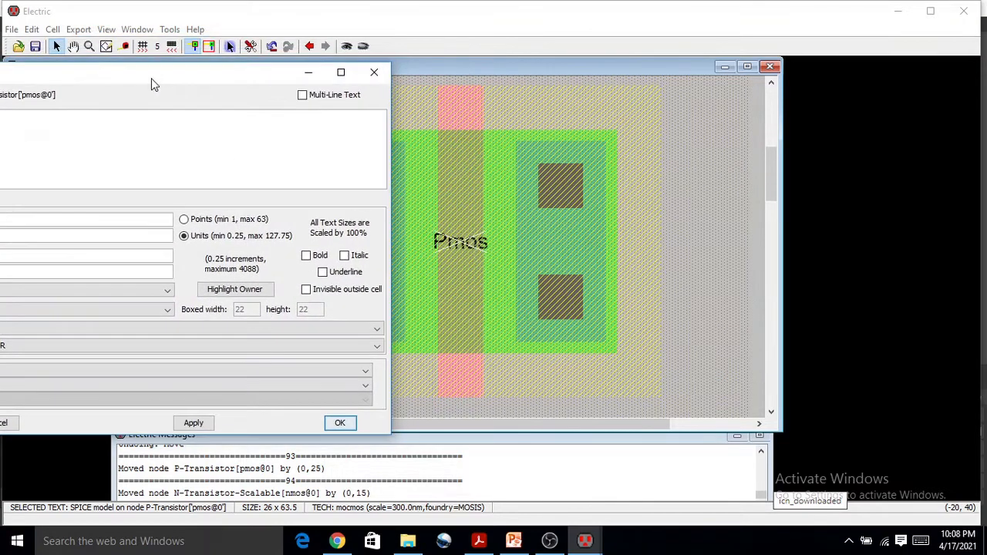
pyautogui.click(193, 424)
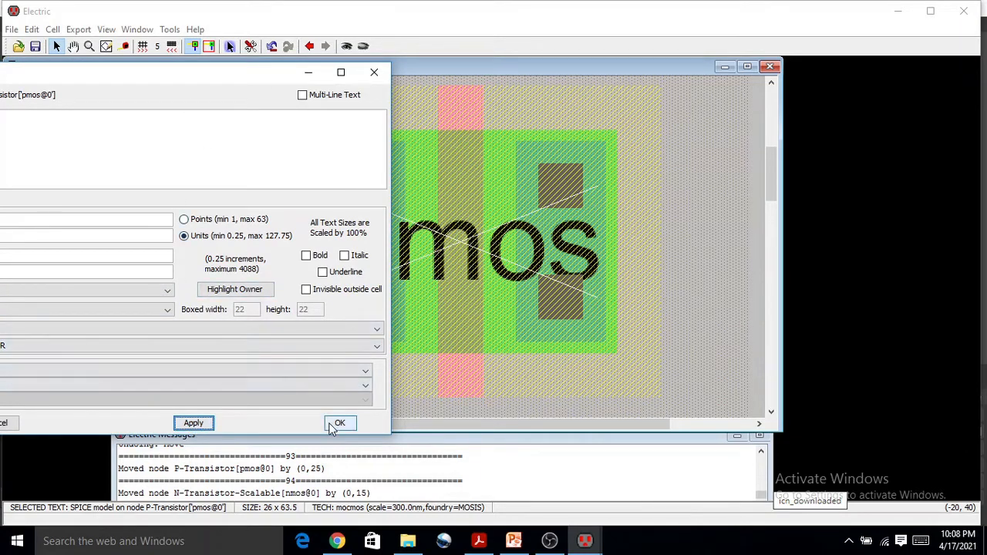
# Rotate the Pmos label on the P-Transistor by 90 degrees and close its text properties.
pyautogui.moveTo(182, 71); pyautogui.dragTo(544, 67)
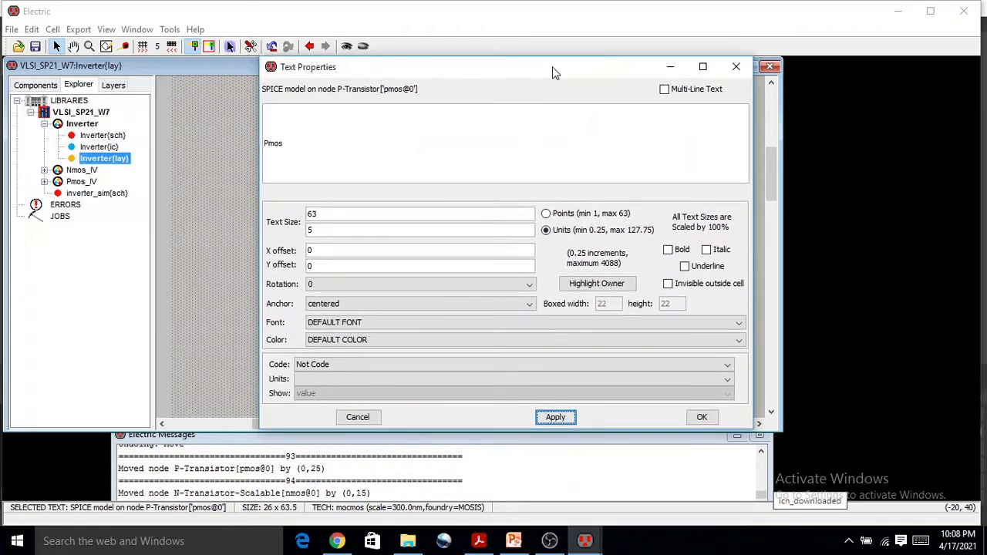
pyautogui.click(519, 285)
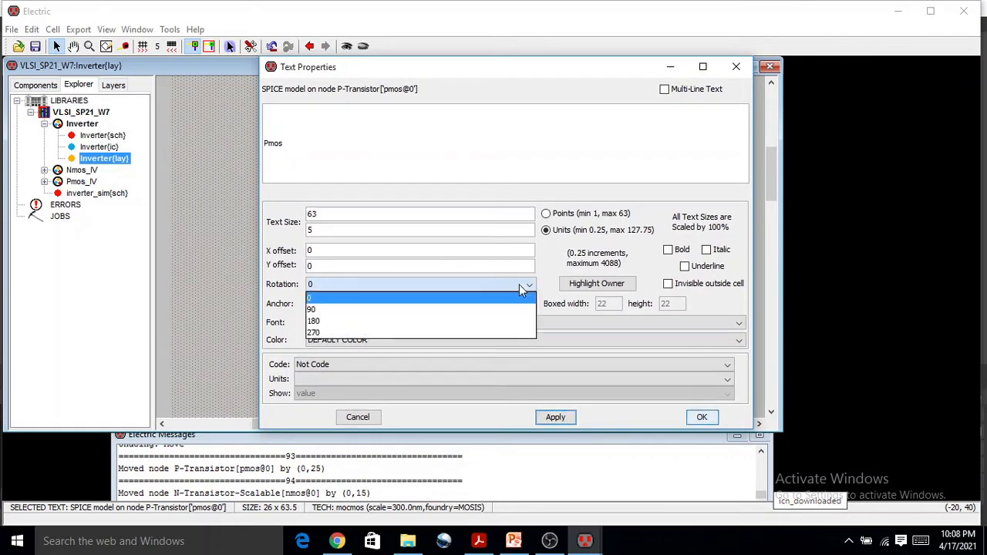
pyautogui.click(439, 314)
pyautogui.moveTo(501, 69); pyautogui.dragTo(369, 71)
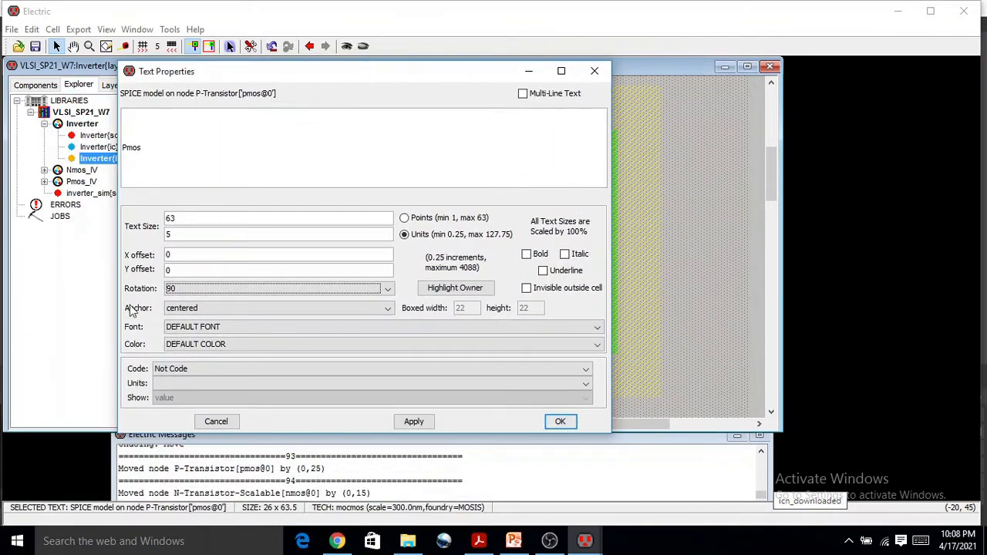
pyautogui.click(240, 287)
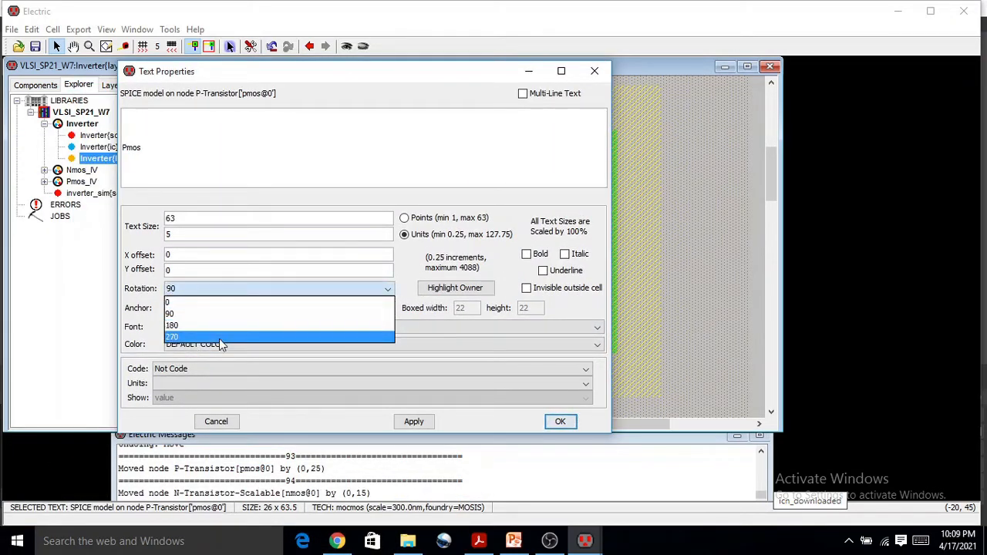
pyautogui.click(219, 338)
pyautogui.moveTo(370, 71); pyautogui.dragTo(302, 95)
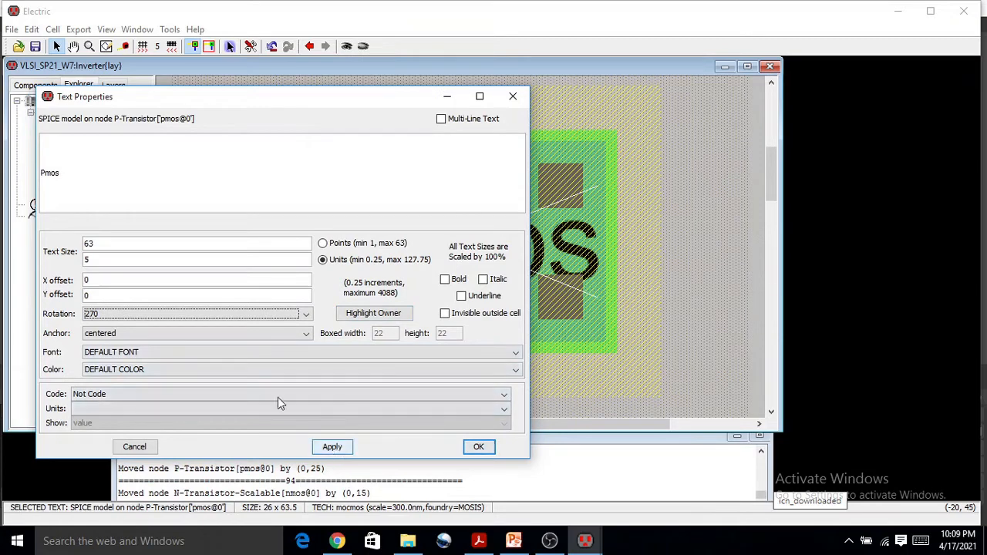
pyautogui.click(124, 314)
pyautogui.click(110, 342)
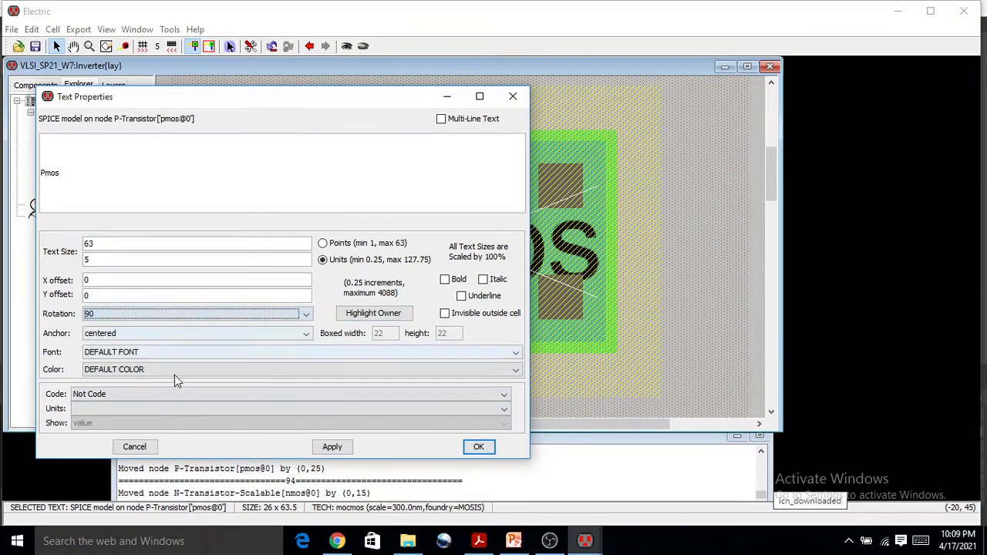
pyautogui.click(331, 447)
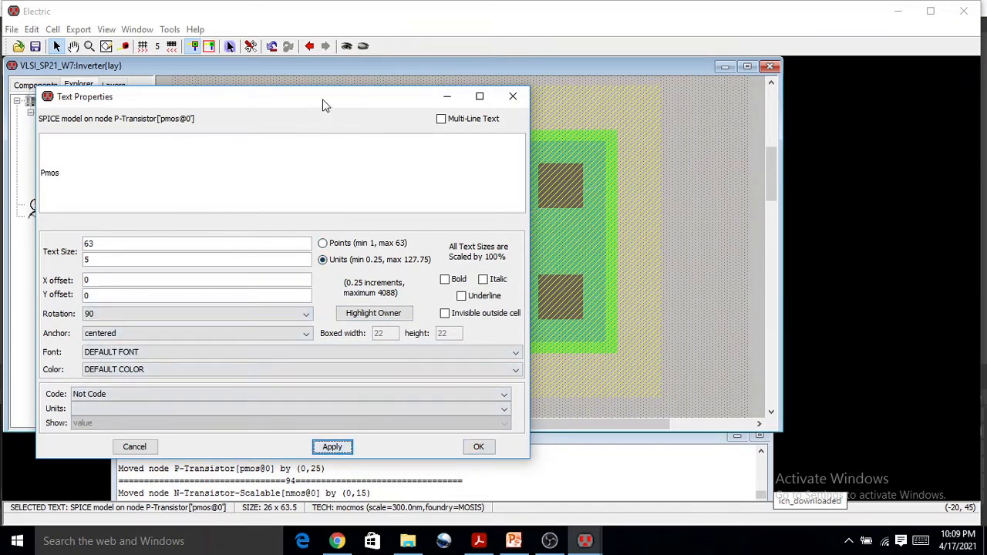
pyautogui.moveTo(322, 113); pyautogui.dragTo(120, 202)
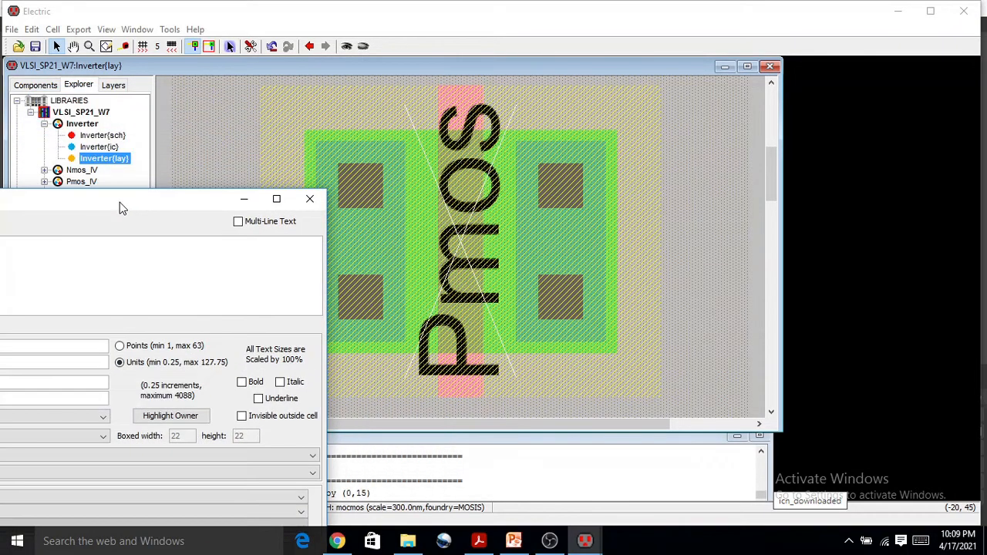
pyautogui.click(309, 198)
# Set the text size of the P-Transistor's Pmos label to 3 units.
pyautogui.keyDown('ctrl'); pyautogui.scroll(-5, 479, 176); pyautogui.keyUp('ctrl')
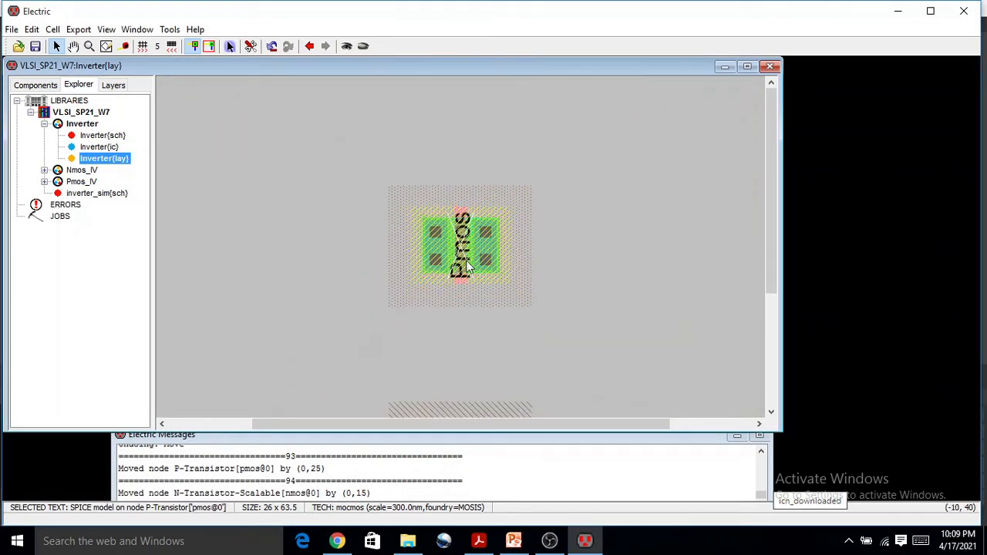
pyautogui.click(509, 318)
pyautogui.keyDown('ctrl'); pyautogui.scroll(-1, 473, 276); pyautogui.keyUp('ctrl')
pyautogui.keyDown('ctrl'); pyautogui.scroll(-1, 473, 271); pyautogui.keyUp('ctrl')
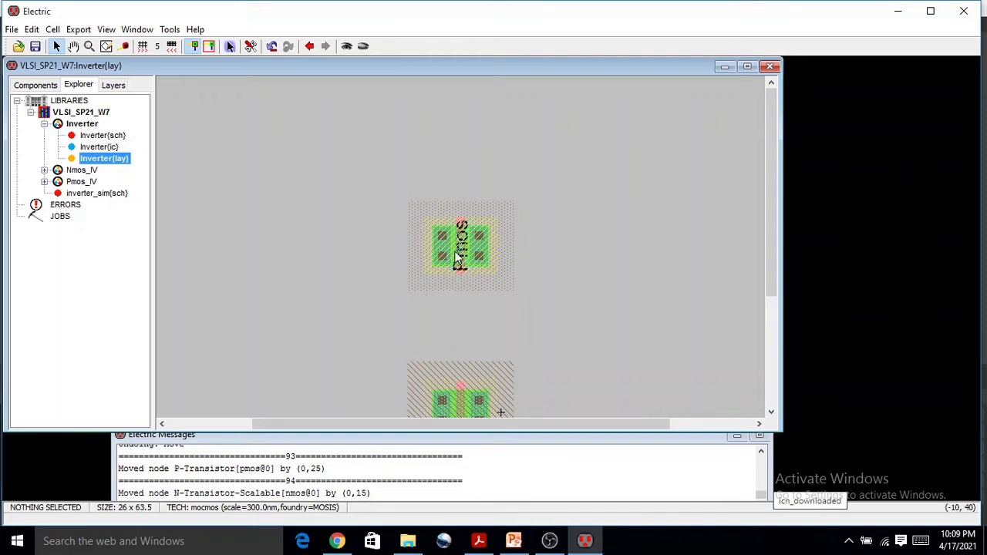
pyautogui.click(460, 254)
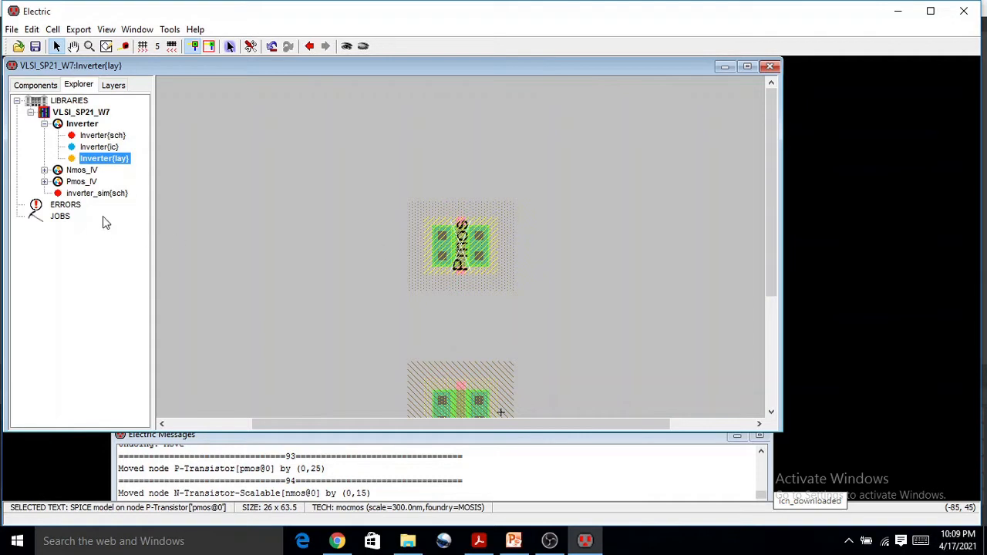
pyautogui.click(32, 29)
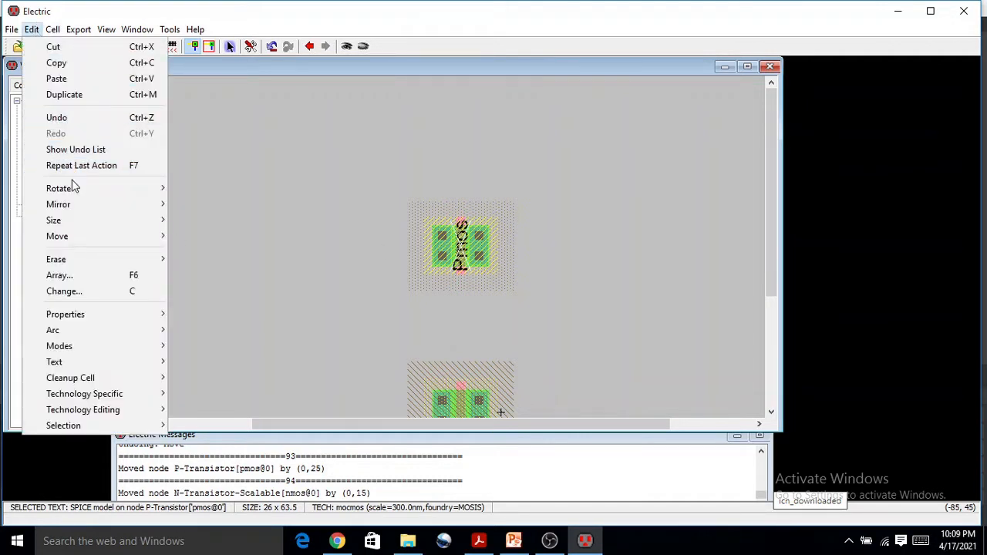
pyautogui.moveTo(78, 214)
pyautogui.moveTo(99, 318)
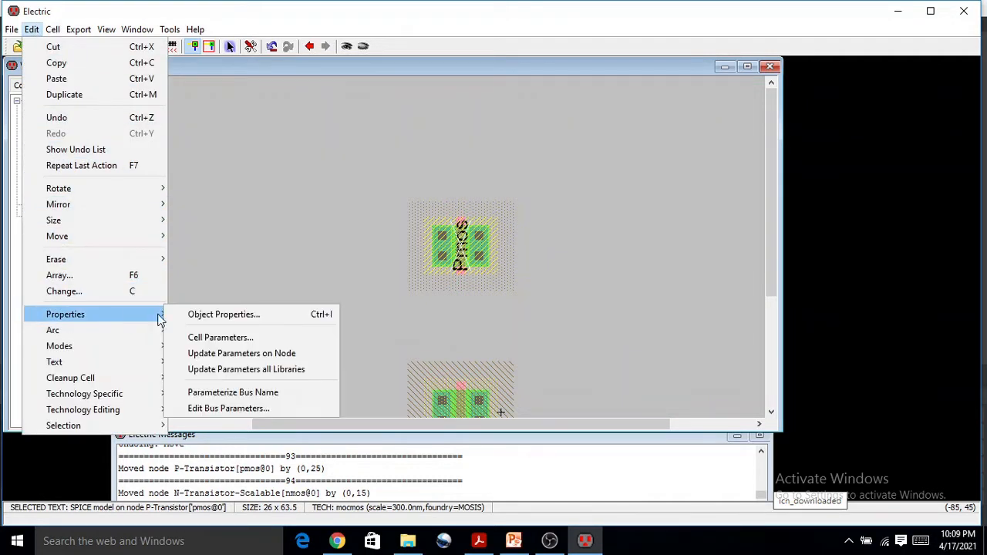
pyautogui.click(204, 316)
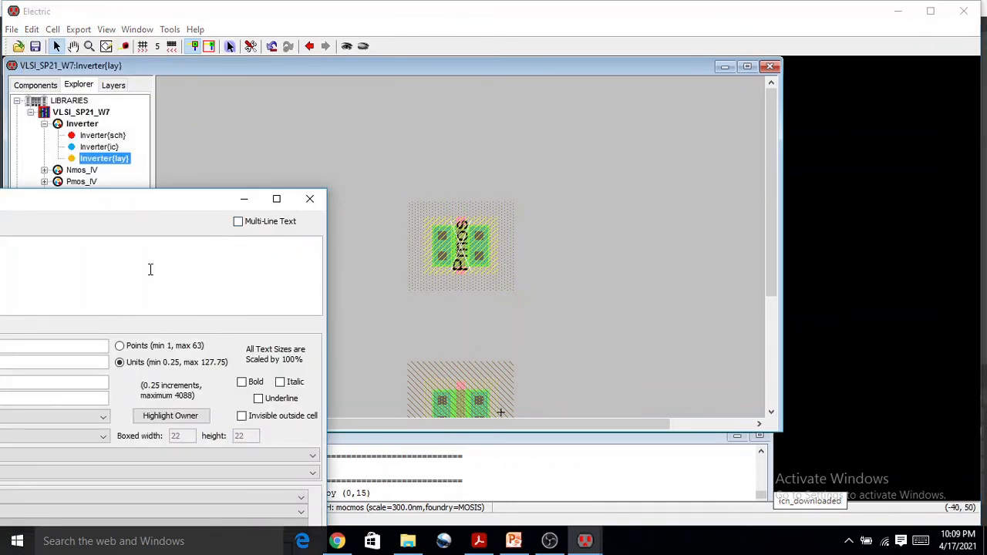
pyautogui.moveTo(155, 201); pyautogui.dragTo(422, 76)
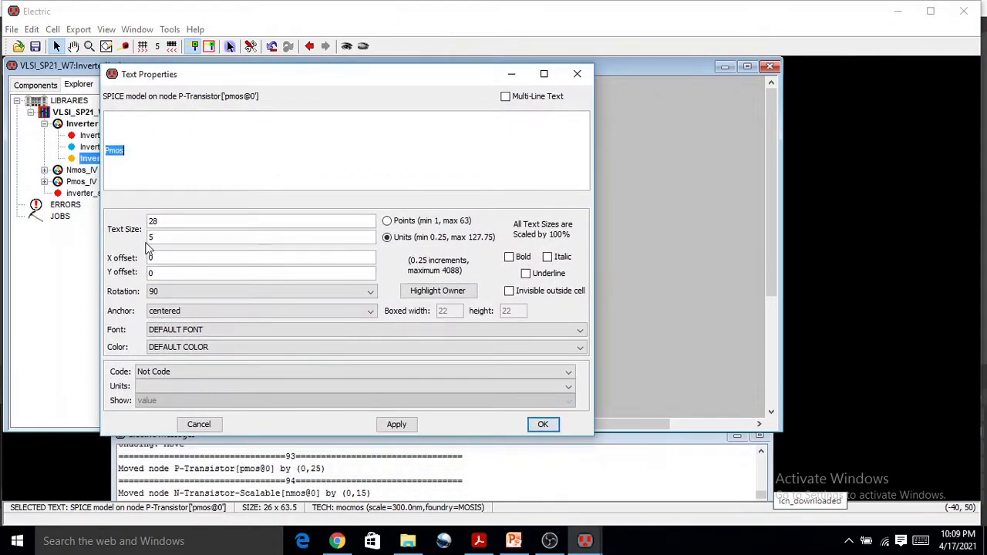
pyautogui.press('BackSpace')
pyautogui.write('3')
pyautogui.click(395, 425)
pyautogui.moveTo(394, 73); pyautogui.dragTo(195, 209)
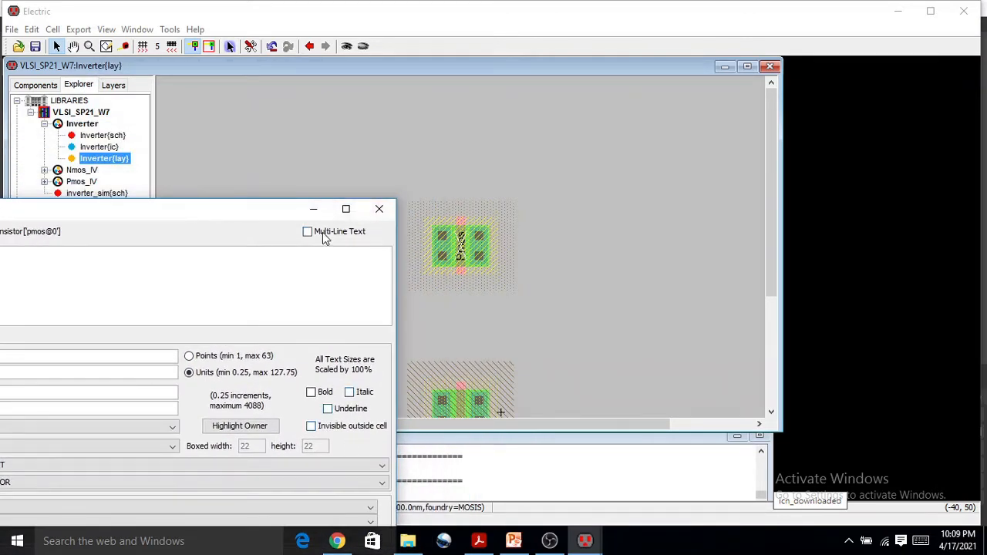
pyautogui.click(376, 209)
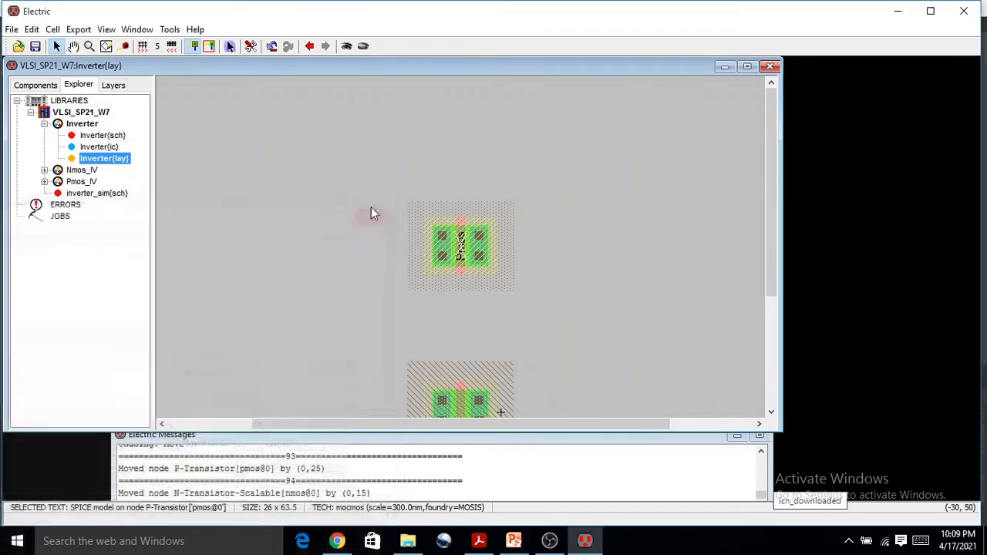
# Attach a Spice model to the N-Transistor.
pyautogui.scroll(-3, 478, 182)
pyautogui.click(464, 206)
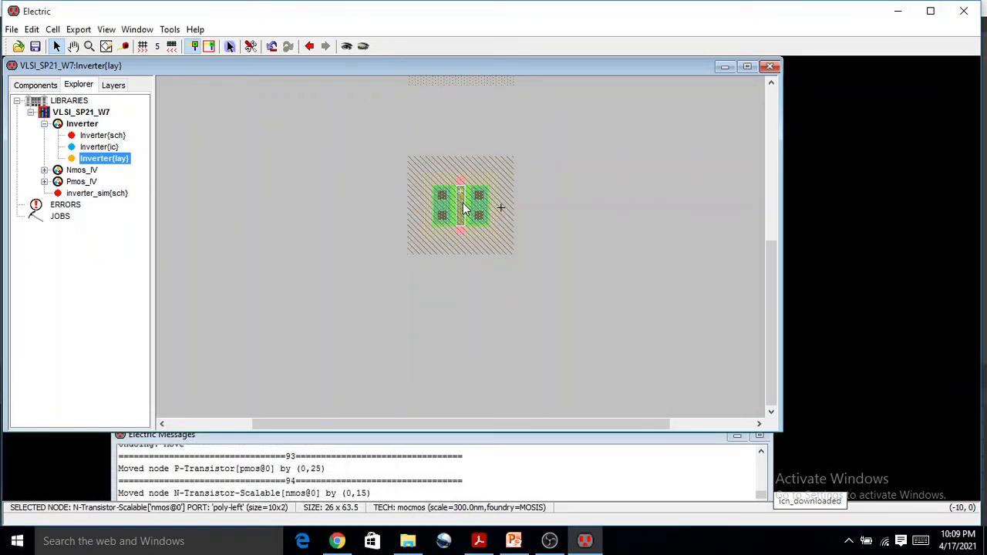
pyautogui.click(170, 29)
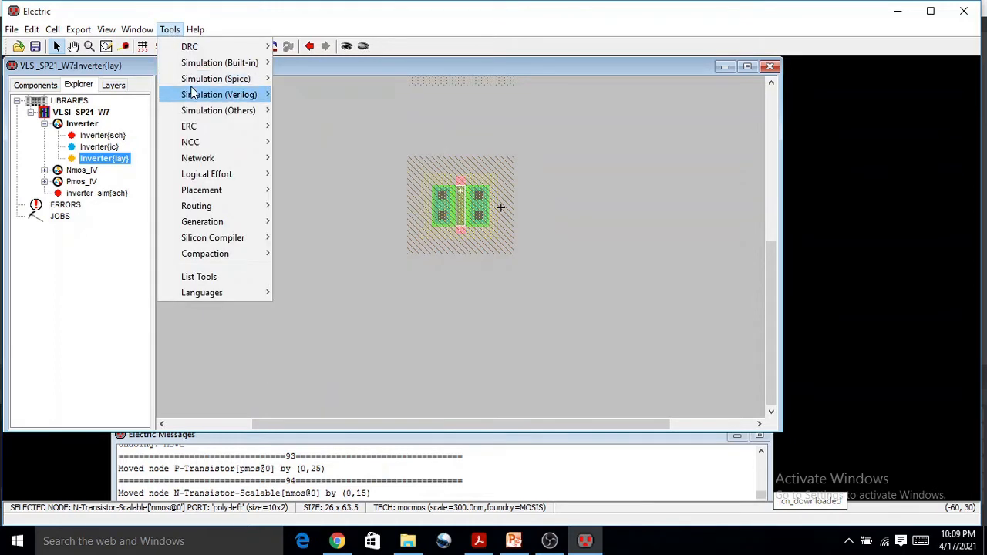
pyautogui.moveTo(215, 78)
pyautogui.click(353, 142)
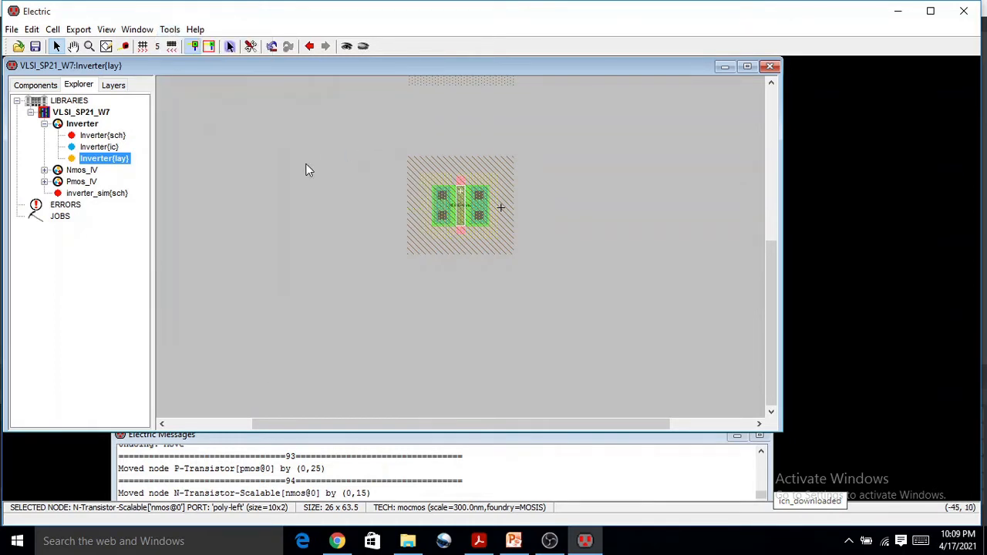
# Set the text size of the N-Transistor's SPICE-Model label to 3 units.
pyautogui.keyDown('ctrl'); pyautogui.scroll(10, 465, 216); pyautogui.keyUp('ctrl')
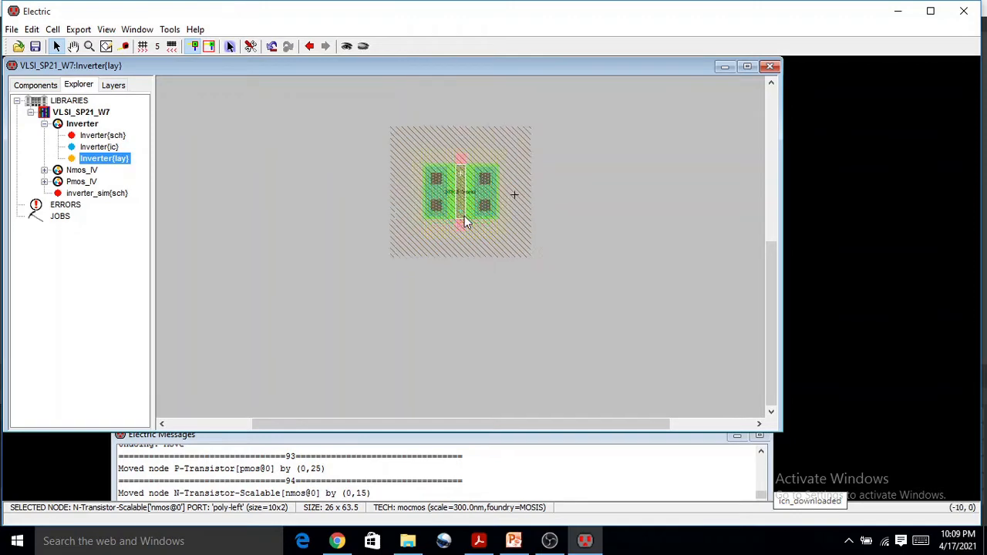
pyautogui.scroll(3, 463, 214)
pyautogui.scroll(-3, 464, 213)
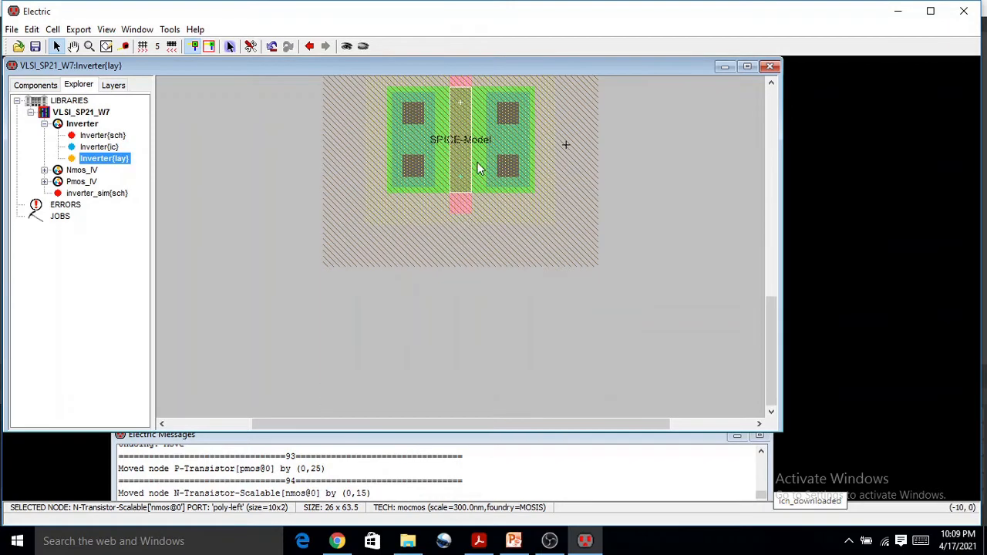
pyautogui.keyDown('ctrl'); pyautogui.scroll(4, 475, 154); pyautogui.keyUp('ctrl')
pyautogui.scroll(2, 475, 153)
pyautogui.scroll(-2, 475, 153)
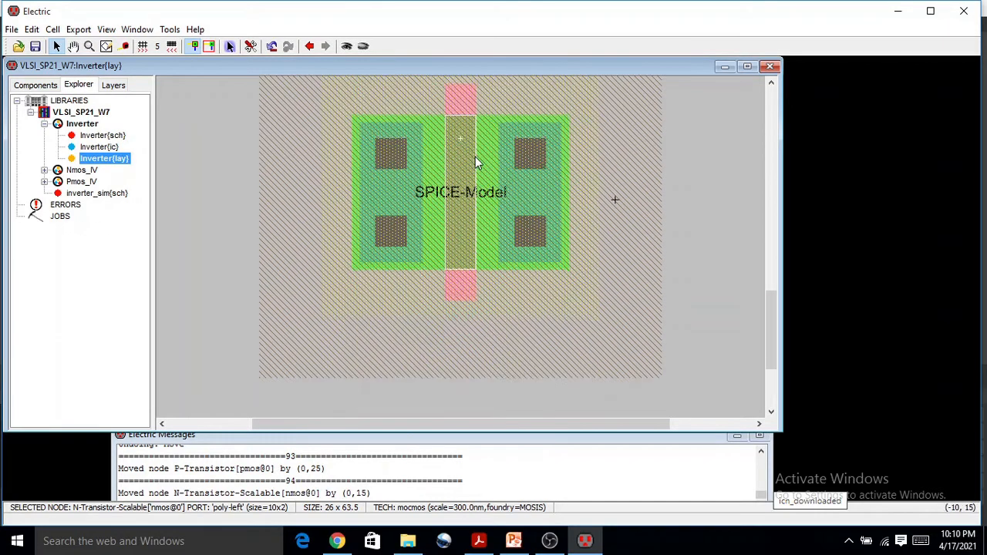
pyautogui.click(488, 199)
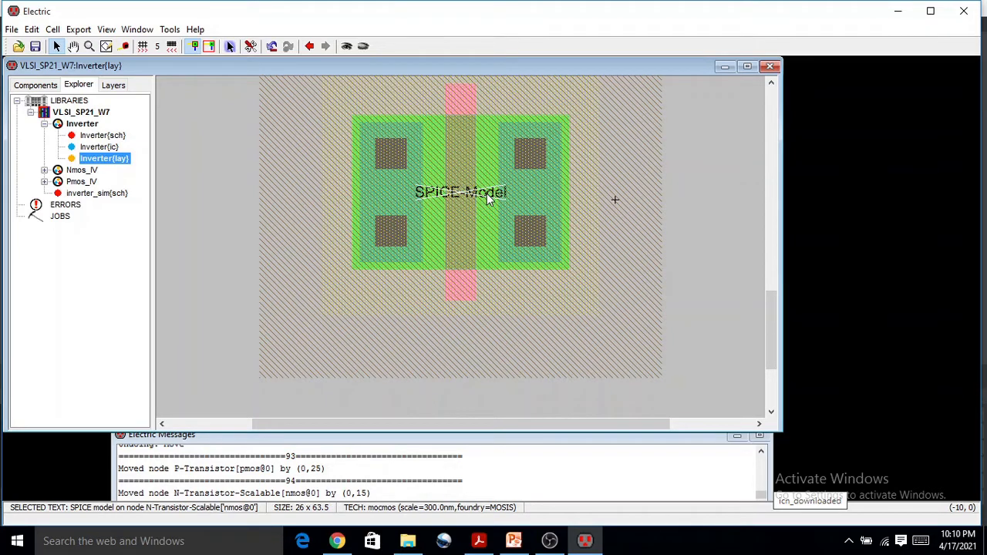
pyautogui.click(32, 29)
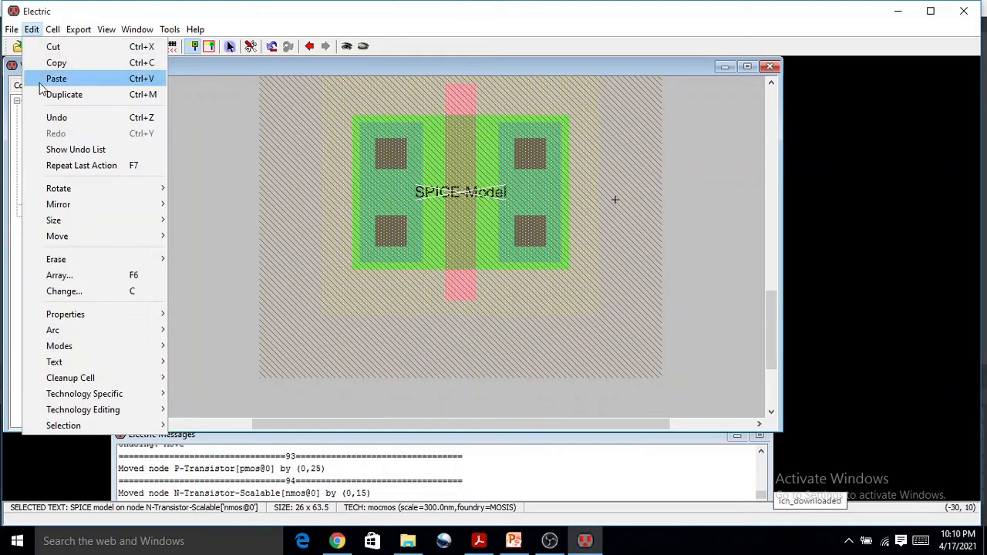
pyautogui.moveTo(106, 315)
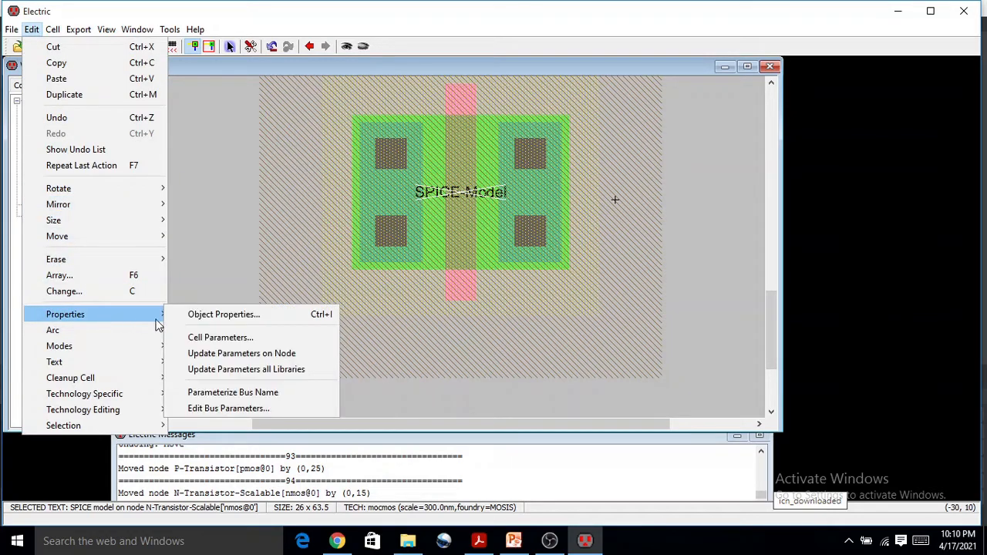
pyautogui.click(195, 320)
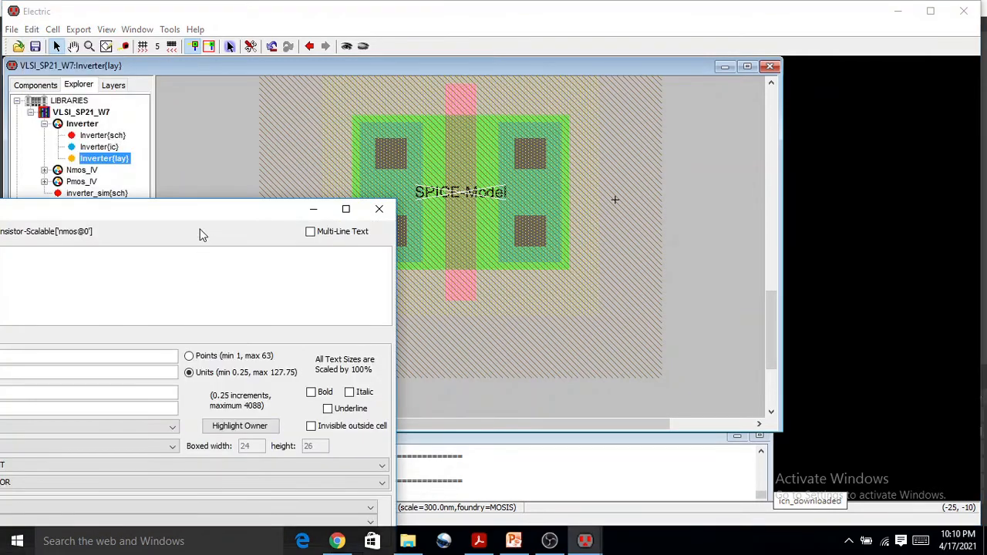
pyautogui.moveTo(218, 216); pyautogui.dragTo(531, 115)
pyautogui.doubleClick(329, 267)
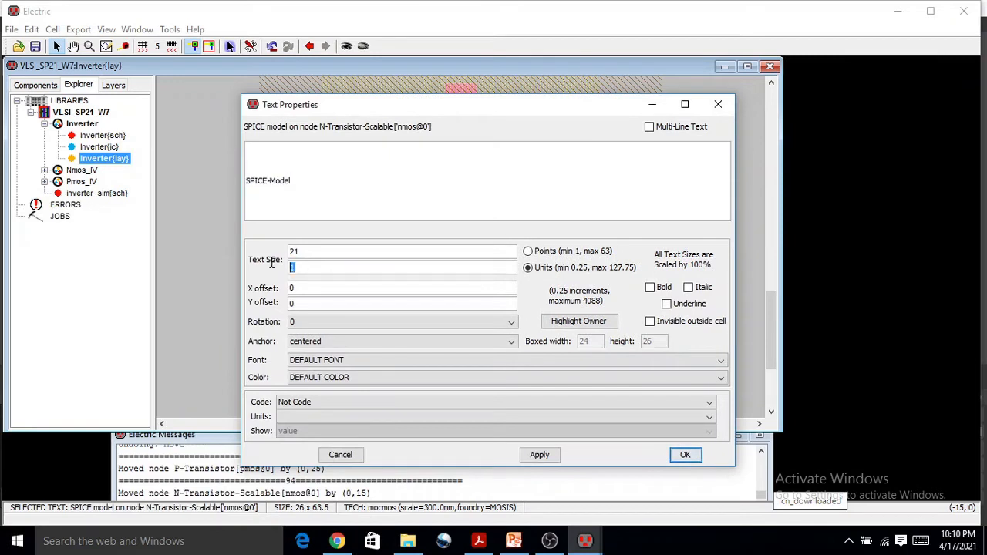
pyautogui.write('3')
# Rename the N-Transistor's Spice model label to Nmos and rotate it by 90 degrees, applying the text properties.
pyautogui.moveTo(304, 187); pyautogui.dragTo(198, 175)
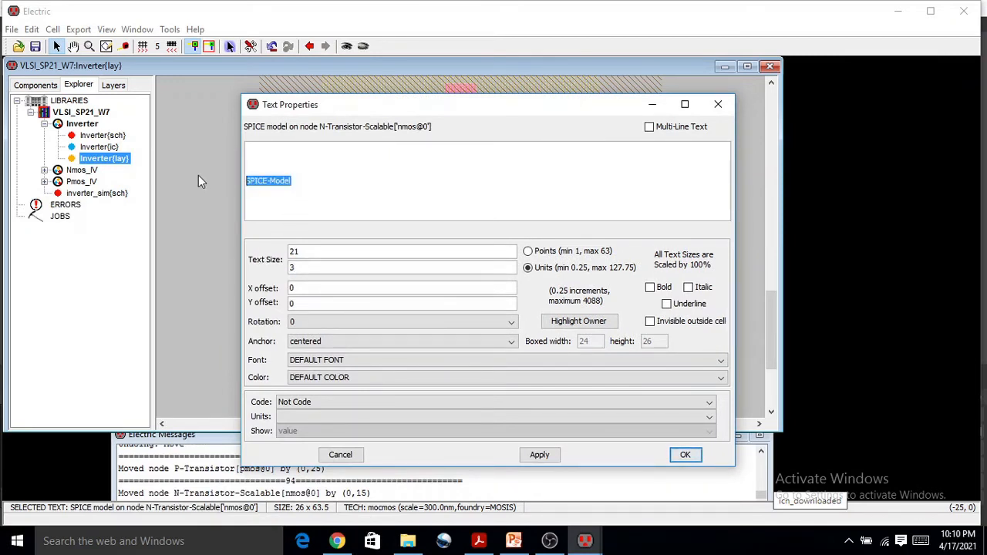
pyautogui.write('Nmos')
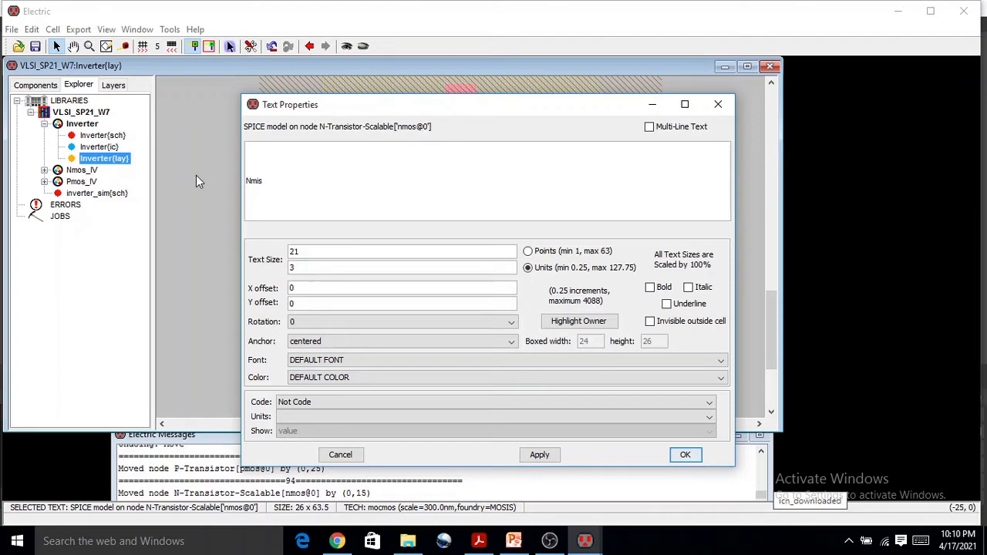
pyautogui.press('BackSpace')
pyautogui.write('os')
pyautogui.click(309, 322)
pyautogui.click(309, 342)
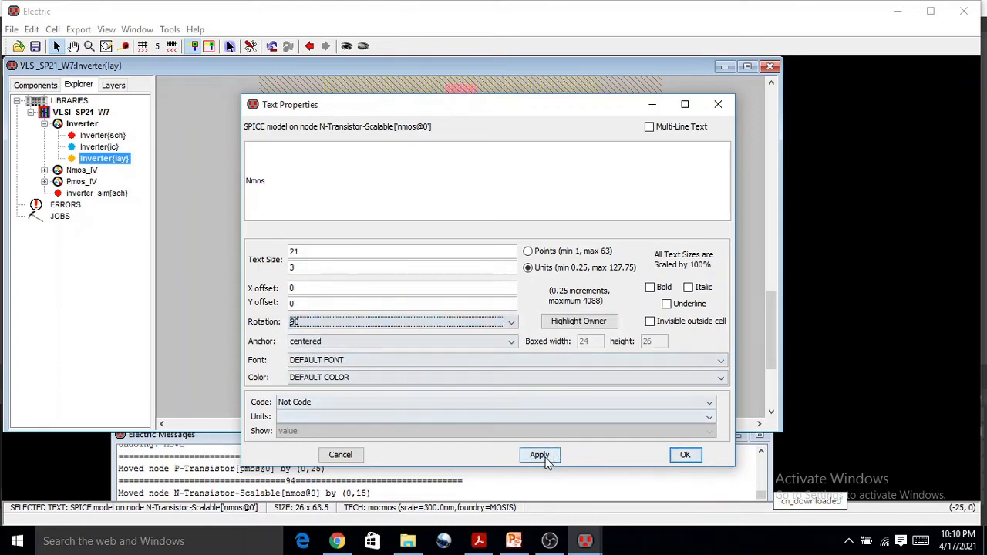
pyautogui.click(539, 455)
pyautogui.click(718, 104)
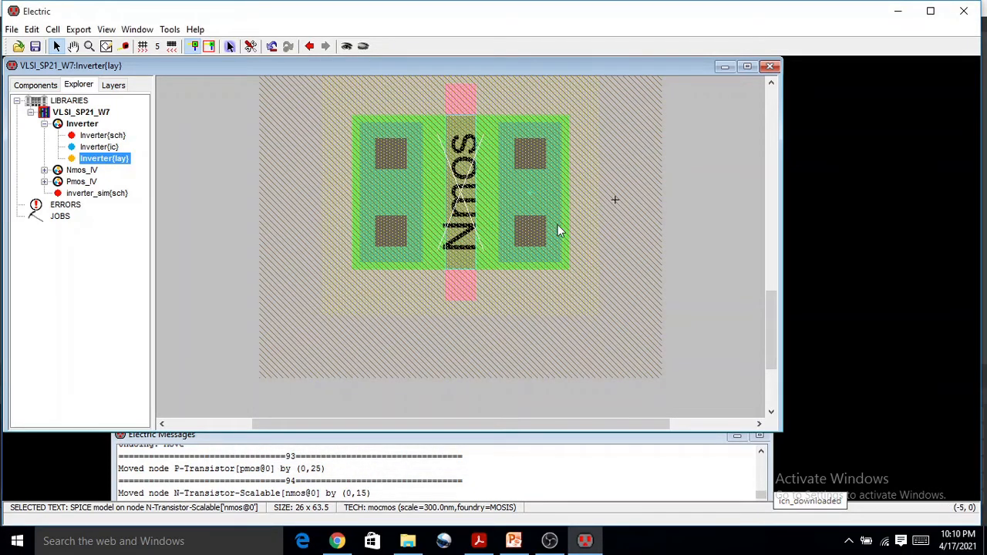
pyautogui.click(584, 223)
pyautogui.keyDown('ctrl'); pyautogui.scroll(-5, 604, 233); pyautogui.keyUp('ctrl')
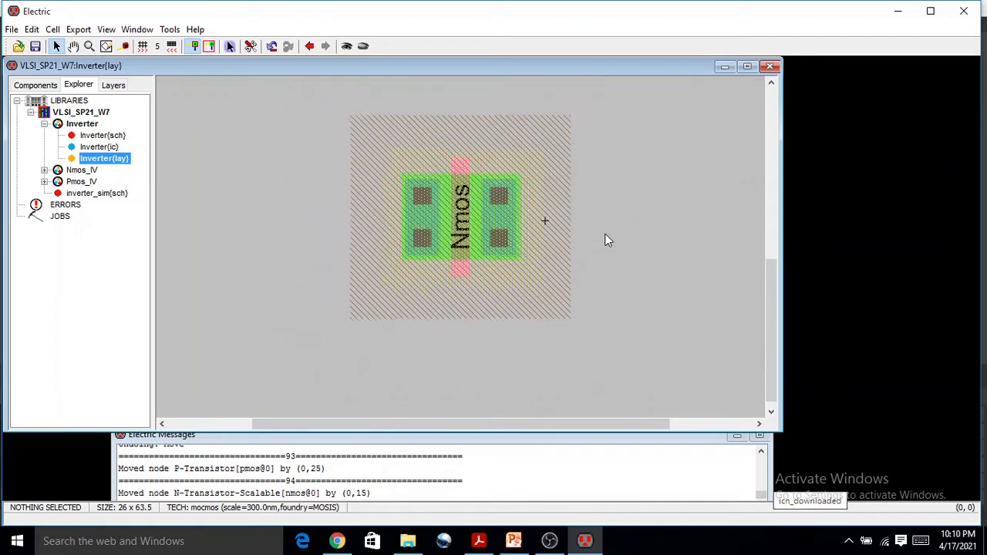
pyautogui.scroll(2, 524, 184)
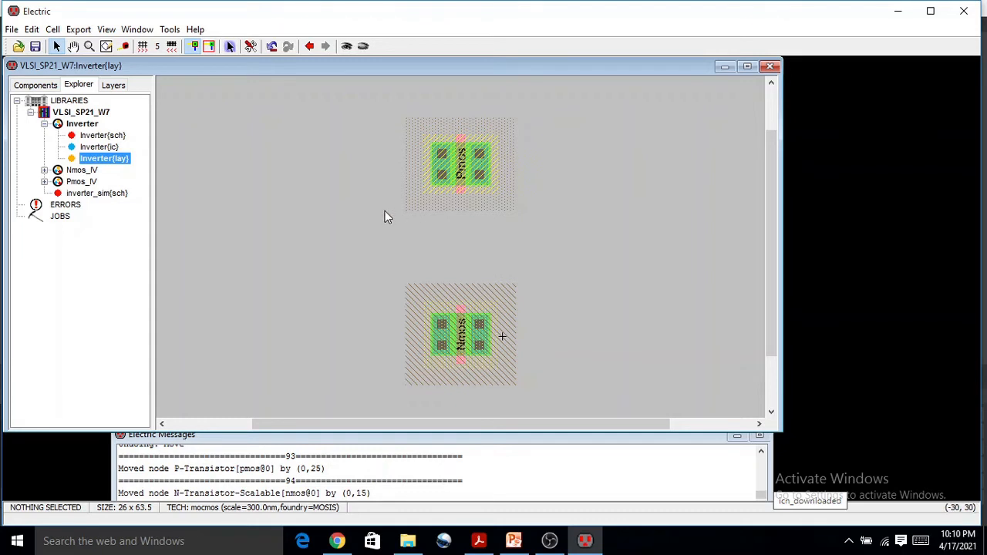
# Examine the transistor and supply connections in the Inverter schematic and return to the Inverter layout.
pyautogui.click(35, 87)
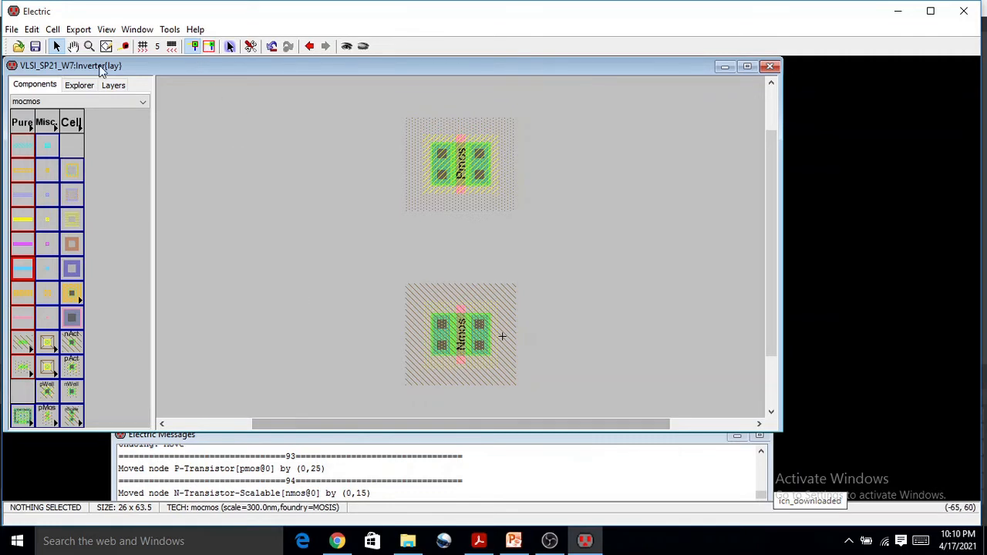
pyautogui.click(80, 86)
pyautogui.doubleClick(97, 135)
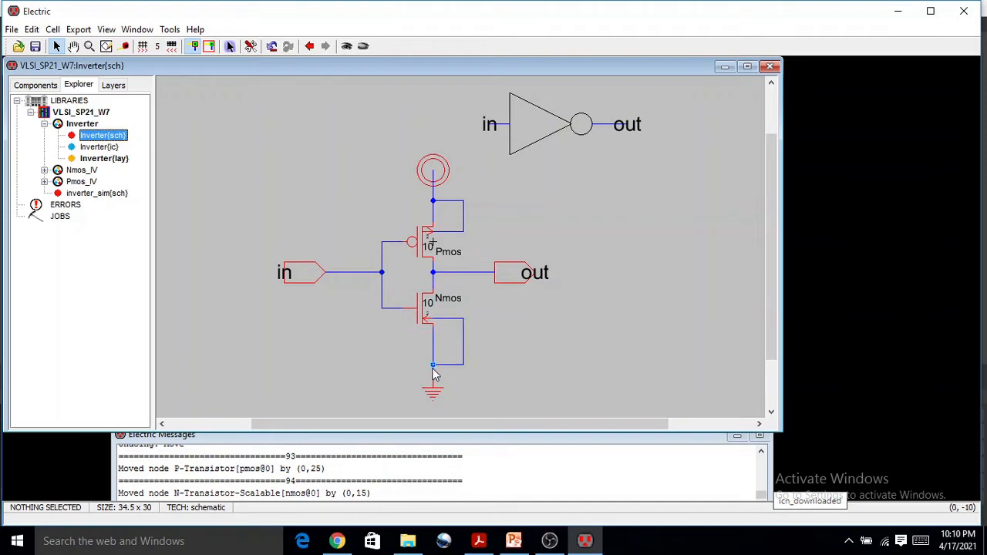
pyautogui.doubleClick(120, 159)
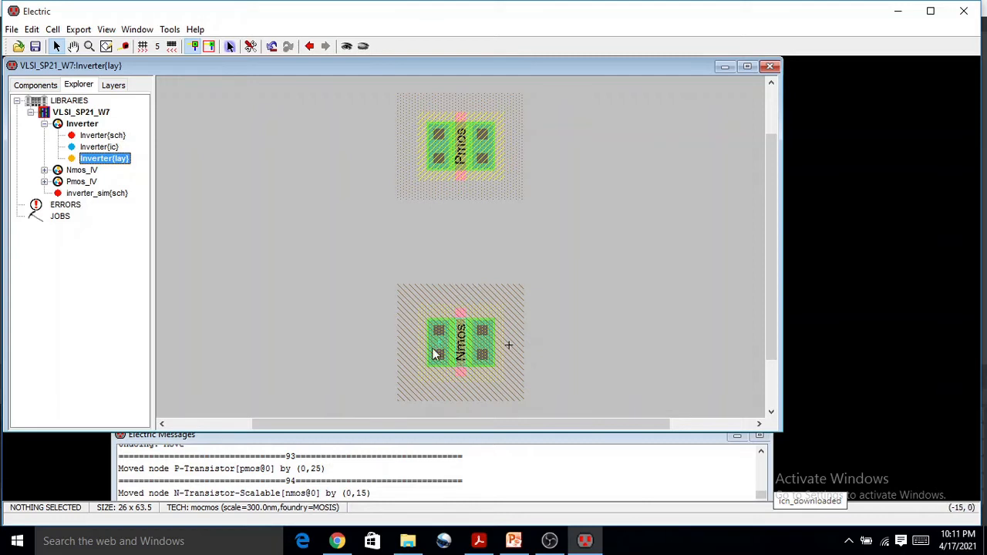
# Place a pWell contact just below the N-Transistor and an nWell contact just above the P-Transistor.
pyautogui.keyDown('ctrl'); pyautogui.scroll(-2, 424, 347); pyautogui.keyUp('ctrl')
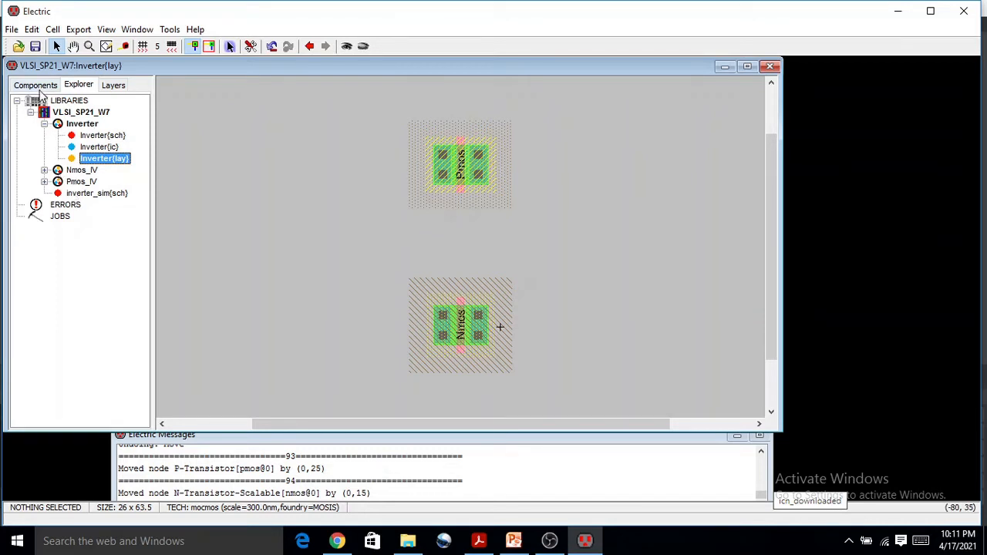
pyautogui.click(36, 85)
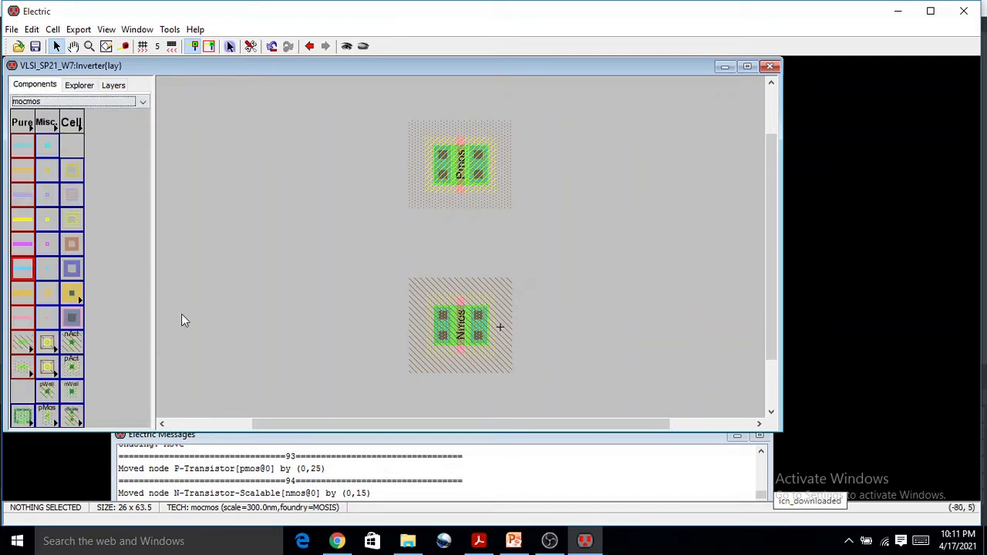
pyautogui.click(48, 393)
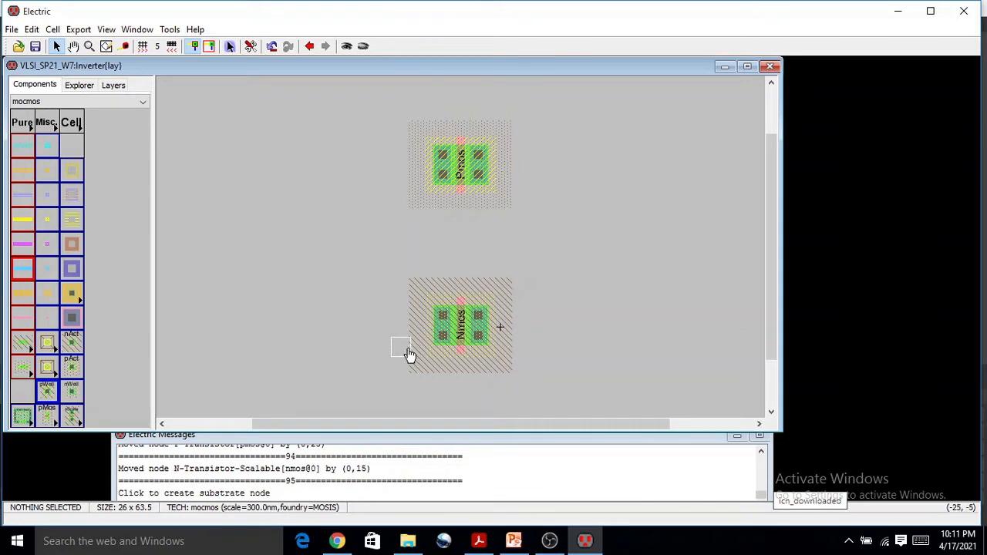
pyautogui.click(436, 400)
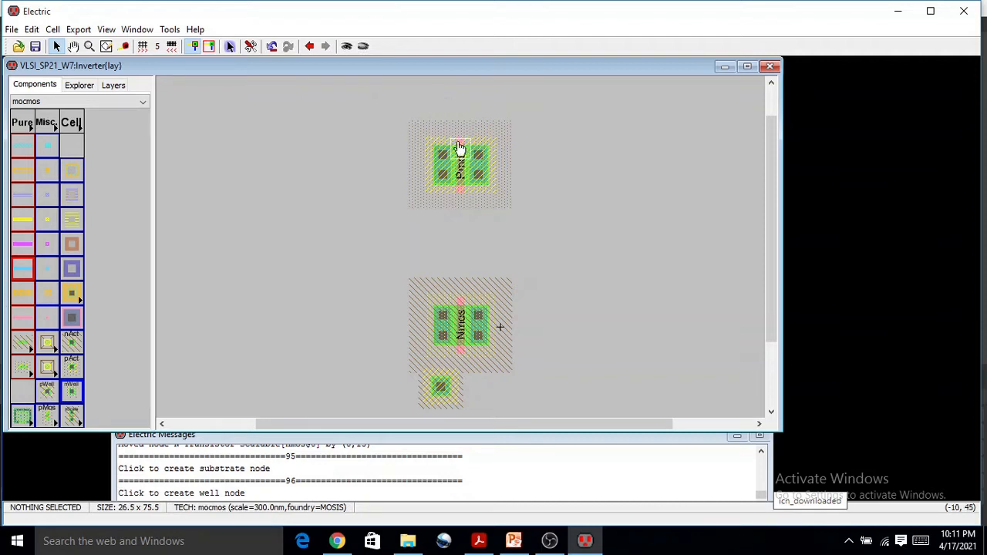
pyautogui.click(438, 109)
pyautogui.click(509, 99)
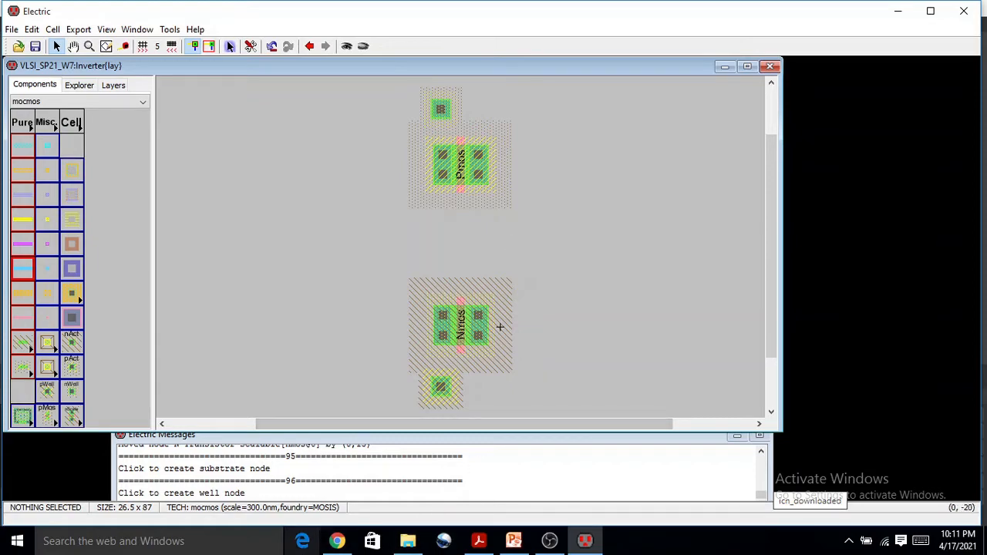
# Switch to PowerPoint to check the inverter's stick diagram, and return to the layout in Electric.
pyautogui.click(337, 541)
pyautogui.click(337, 540)
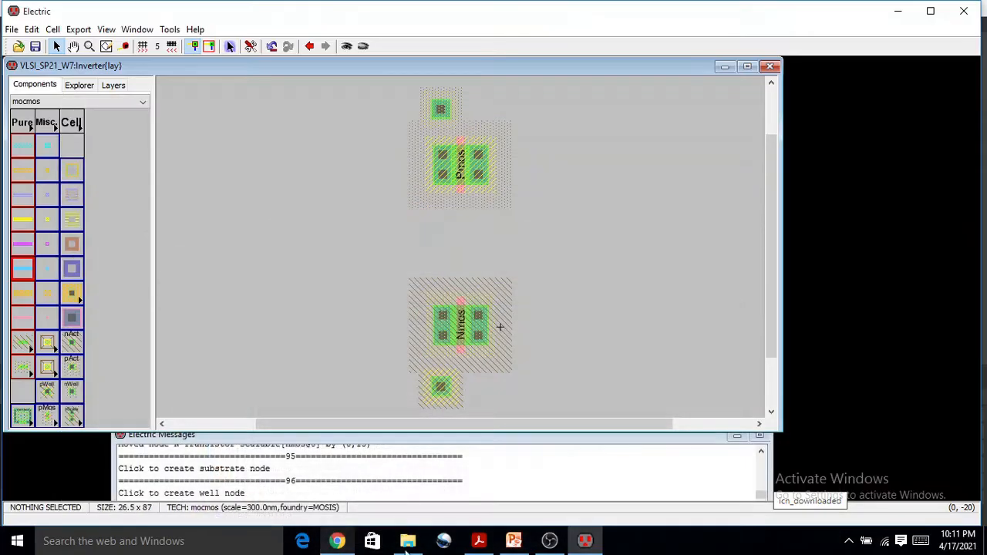
pyautogui.click(514, 541)
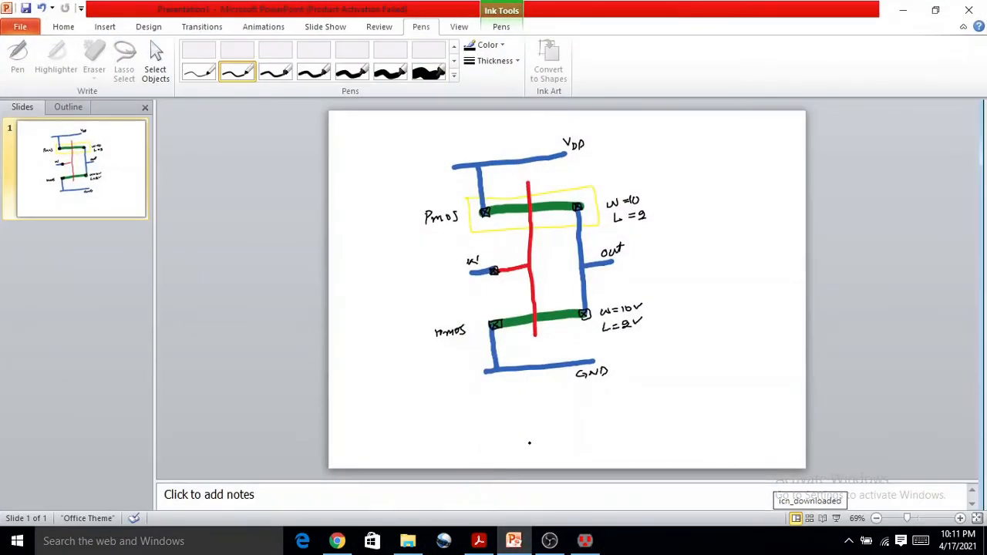
pyautogui.click(517, 535)
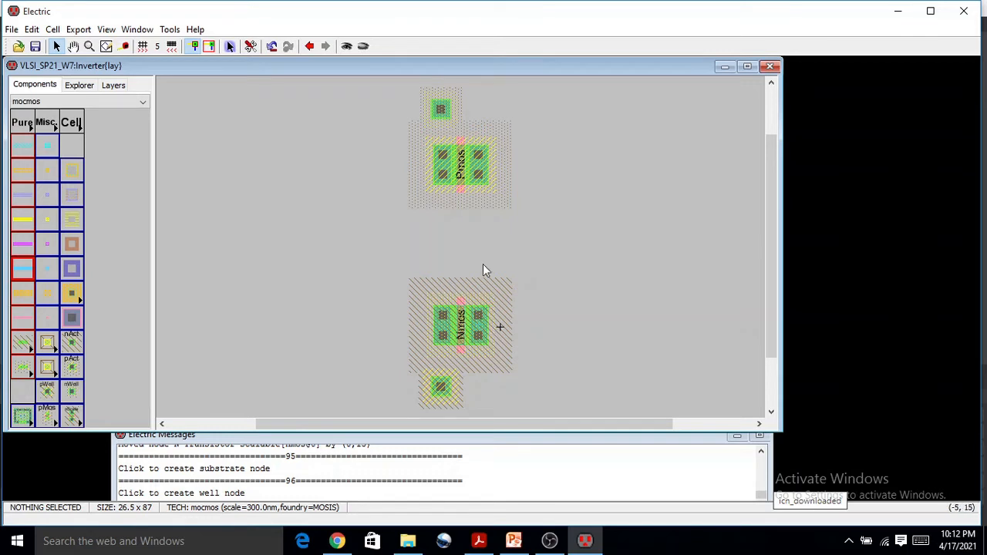
# Wire the lower gate end of the P-Transistor to the N-Transistor's gate with a Polysilicon-1 arc.
pyautogui.click(459, 193)
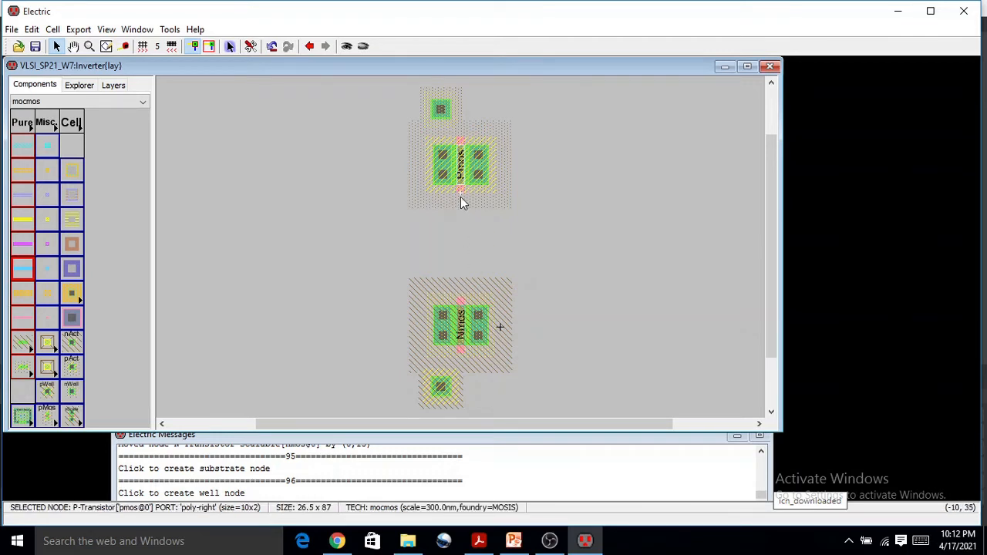
pyautogui.click(456, 223)
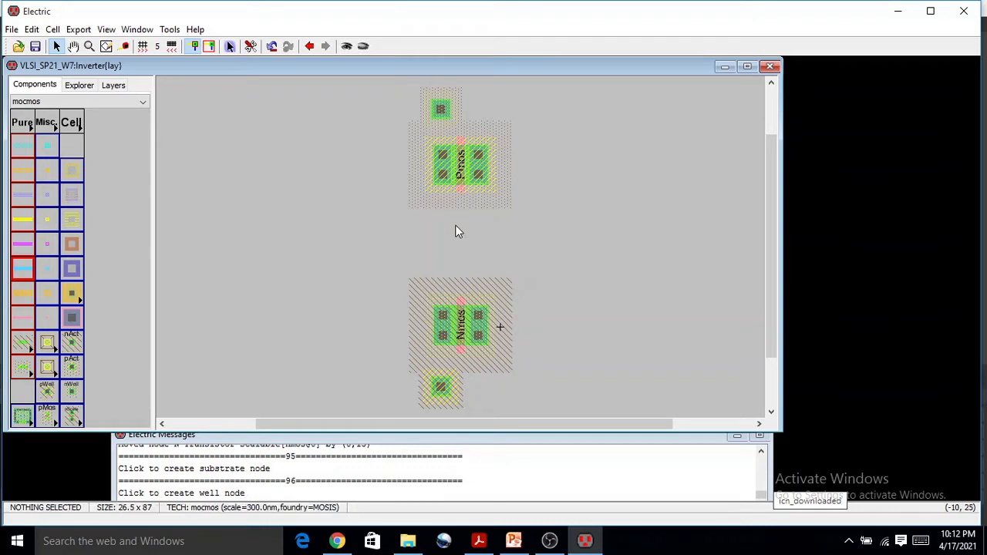
pyautogui.click(459, 190)
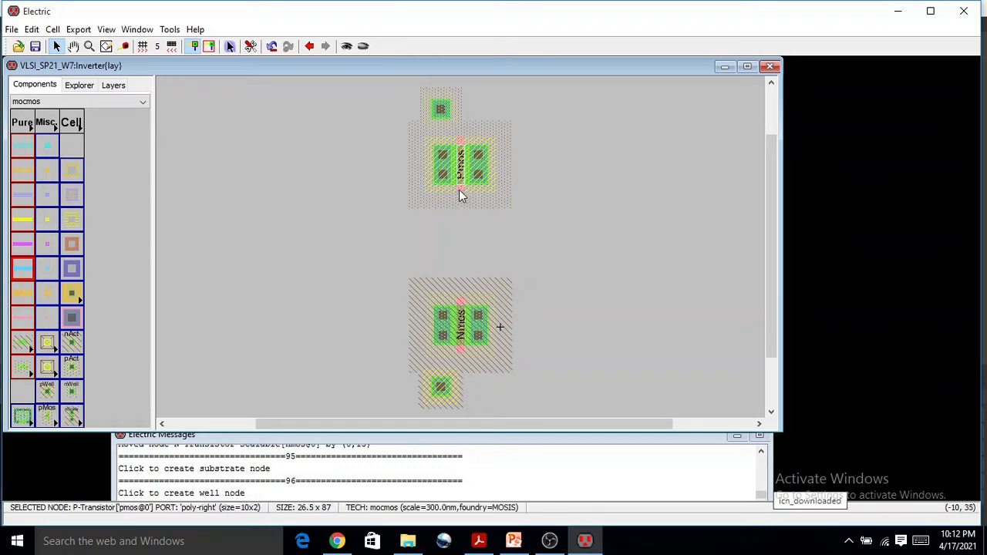
pyautogui.rightClick(462, 324)
# Examine the polysilicon wire between the Pmos and Nmos gates, including where it joins each transistor.
pyautogui.keyDown('ctrl'); pyautogui.scroll(2, 465, 246); pyautogui.keyUp('ctrl')
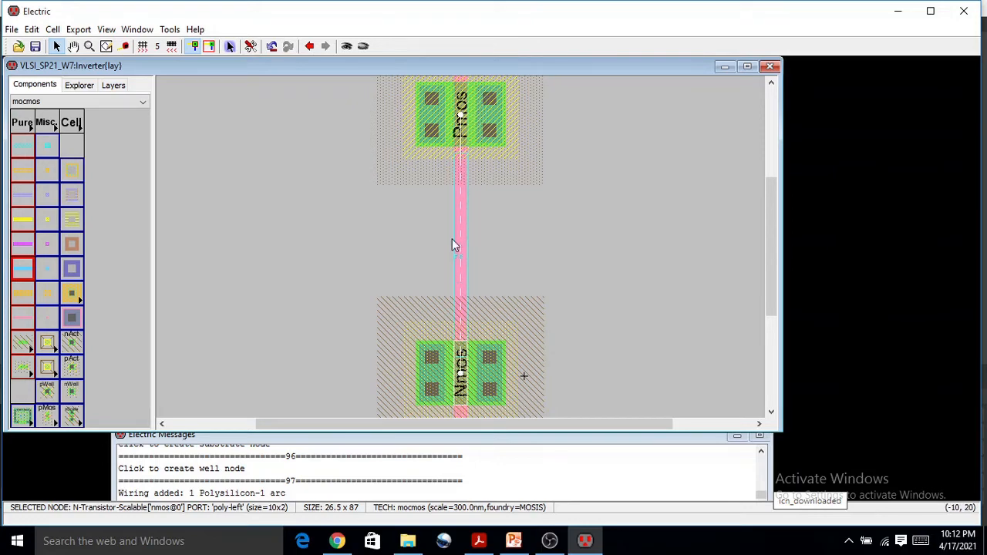
pyautogui.keyDown('ctrl'); pyautogui.scroll(2, 452, 239); pyautogui.keyUp('ctrl')
pyautogui.scroll(5, 463, 224)
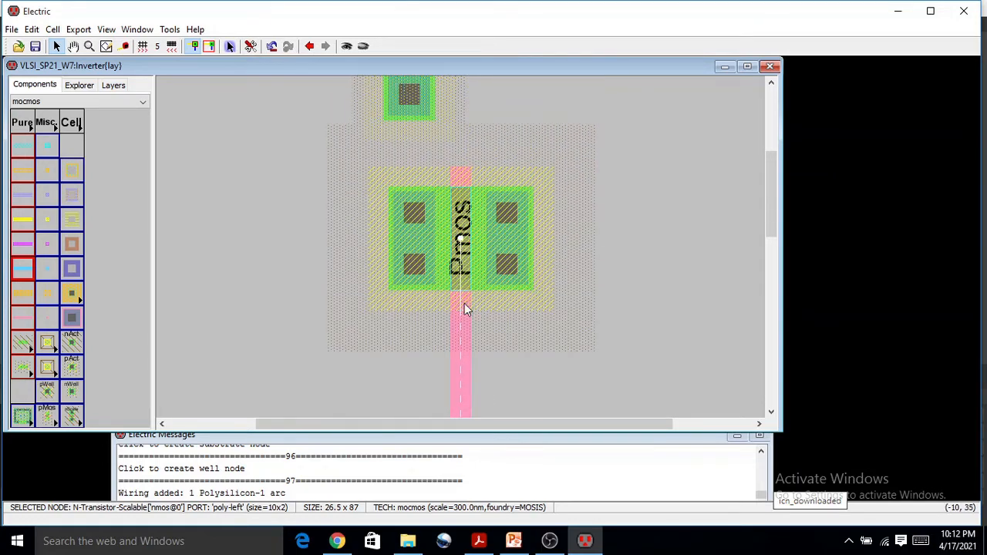
pyautogui.keyDown('ctrl'); pyautogui.scroll(2, 463, 224); pyautogui.keyUp('ctrl')
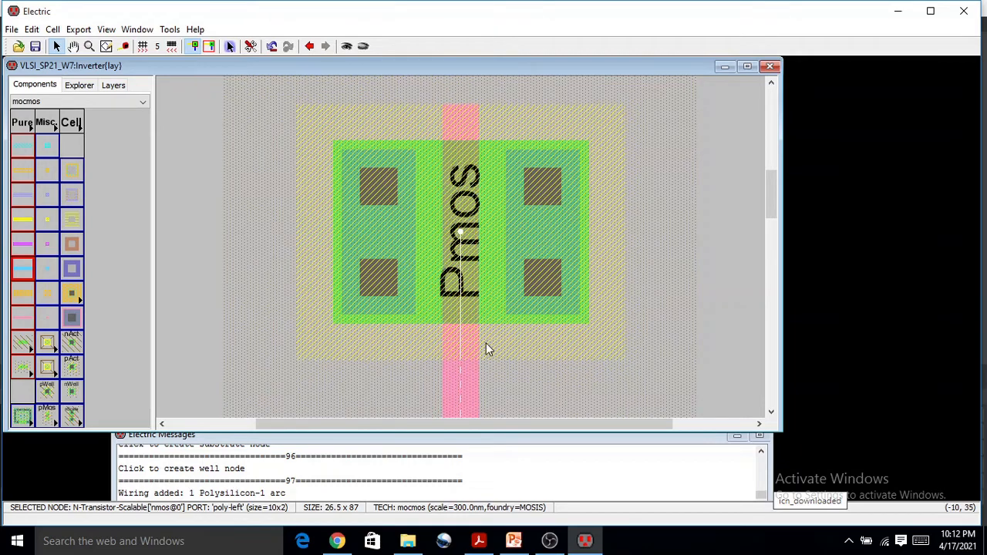
pyautogui.keyDown('ctrl'); pyautogui.scroll(-3, 459, 351); pyautogui.keyUp('ctrl')
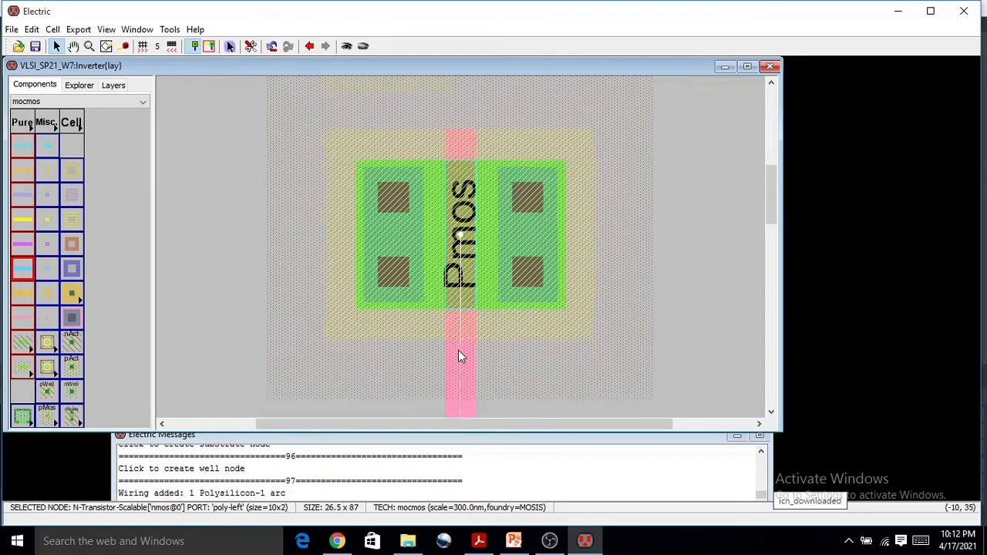
pyautogui.scroll(-5, 457, 348)
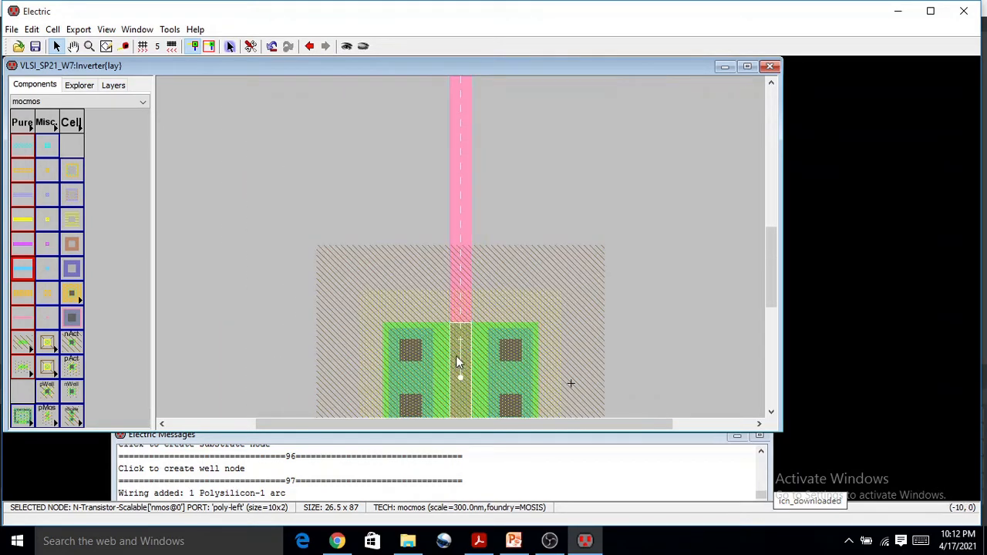
pyautogui.scroll(3, 459, 347)
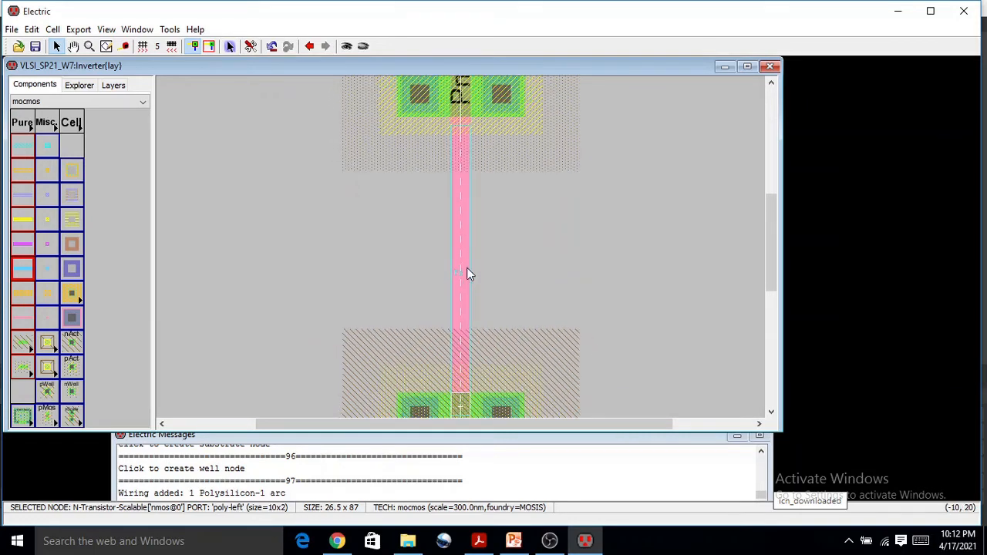
pyautogui.scroll(-3, 490, 222)
pyautogui.keyDown('ctrl'); pyautogui.scroll(2, 491, 220); pyautogui.keyUp('ctrl')
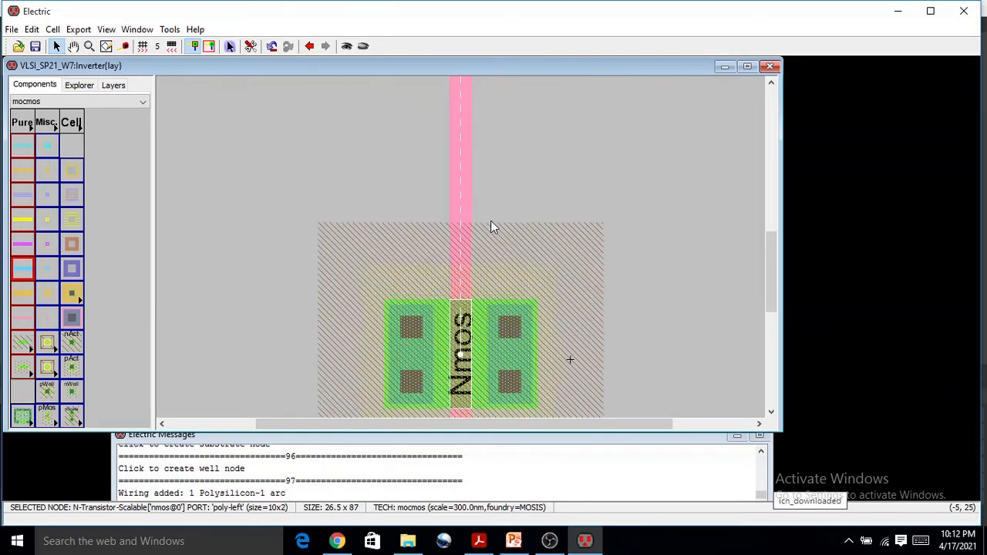
# Switch to PowerPoint to check the drain connection in the inverter's stick diagram, and return to the layout in Electric.
pyautogui.keyDown('ctrl'); pyautogui.scroll(-5, 491, 221); pyautogui.keyUp('ctrl')
pyautogui.scroll(3, 506, 146)
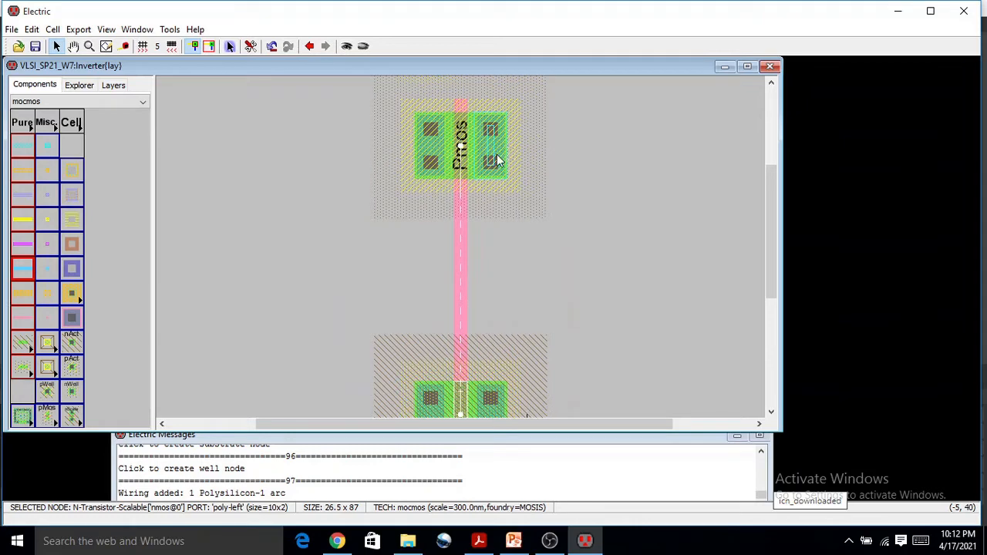
pyautogui.click(514, 540)
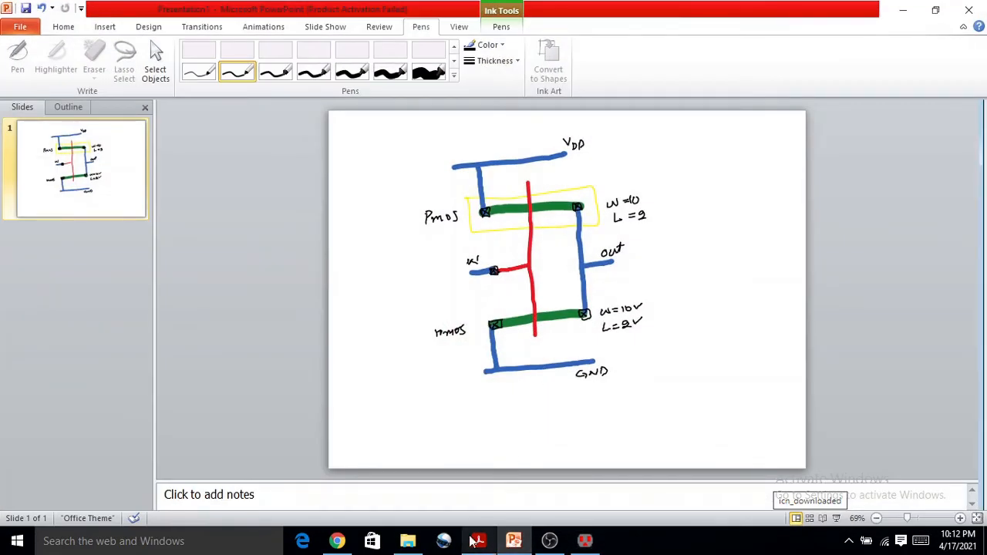
pyautogui.click(549, 540)
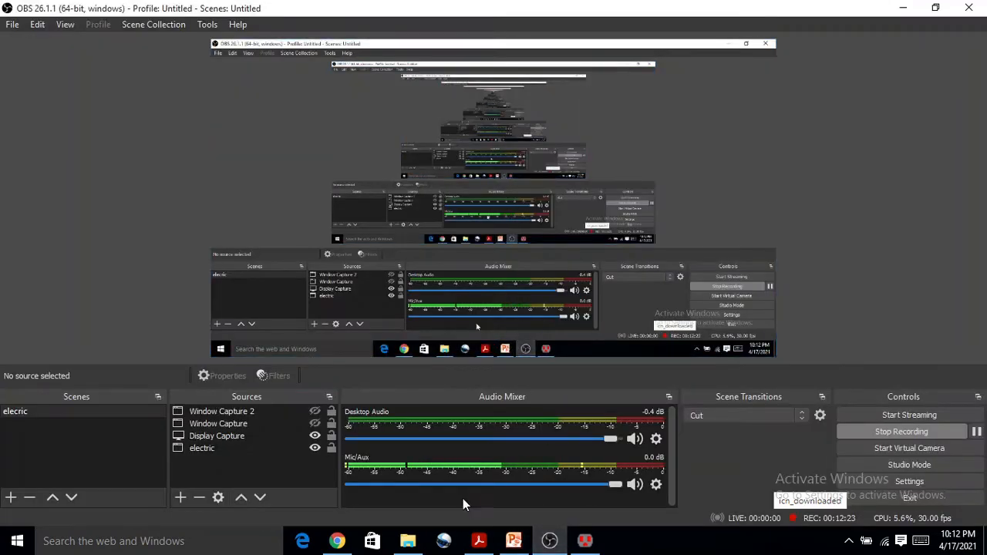
pyautogui.click(585, 540)
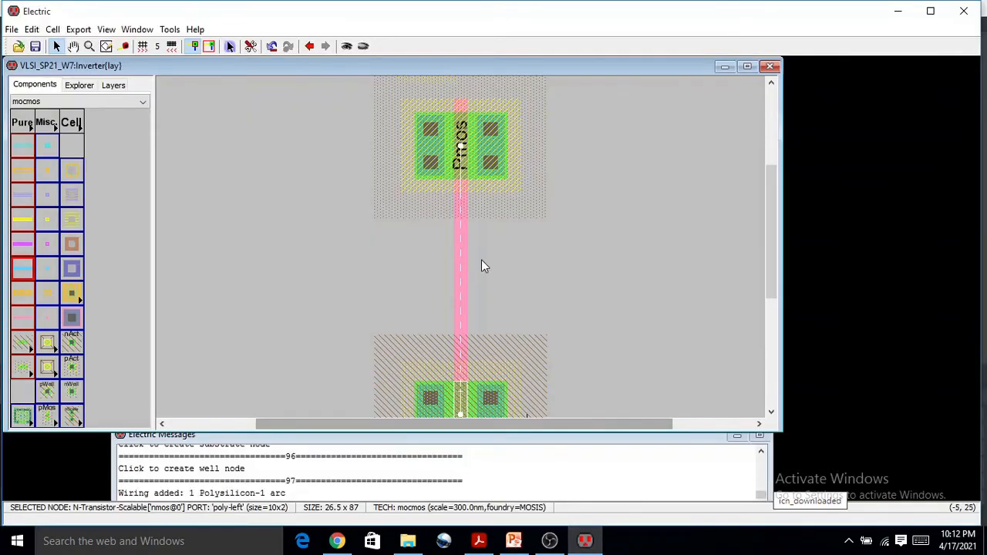
# Wire the Pmos transistor's right active contact to the Nmos transistor's right side with a Metal-1 arc.
pyautogui.click(490, 160)
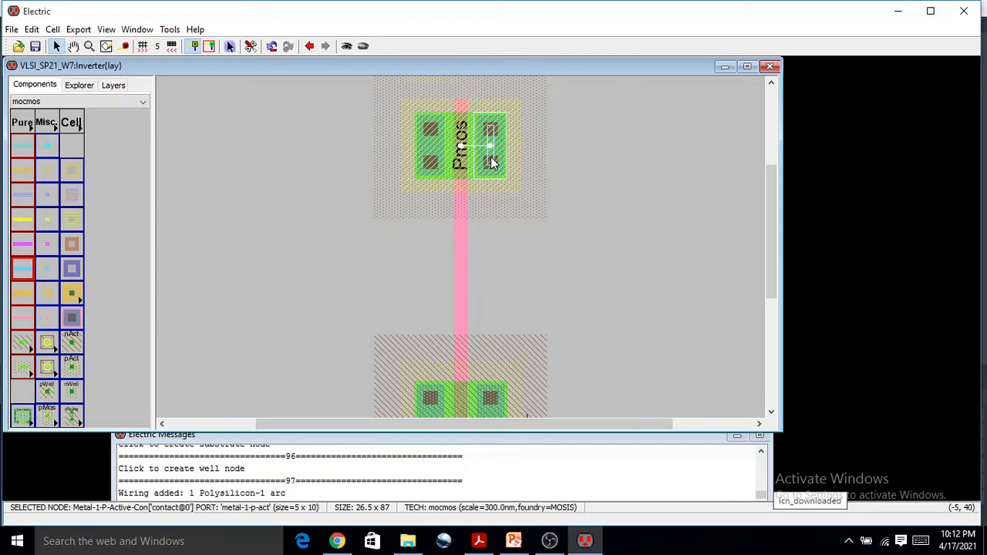
pyautogui.rightClick(494, 399)
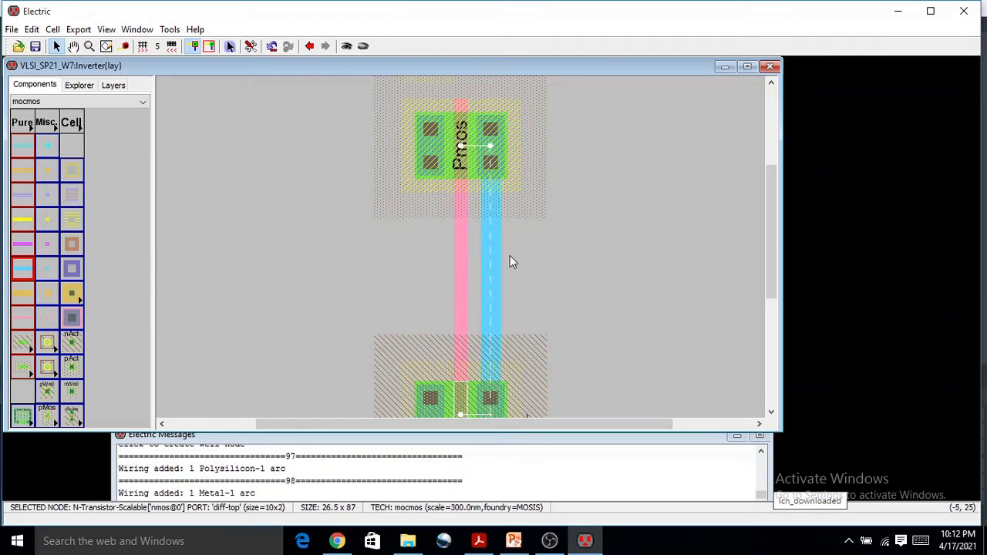
pyautogui.scroll(-2, 539, 237)
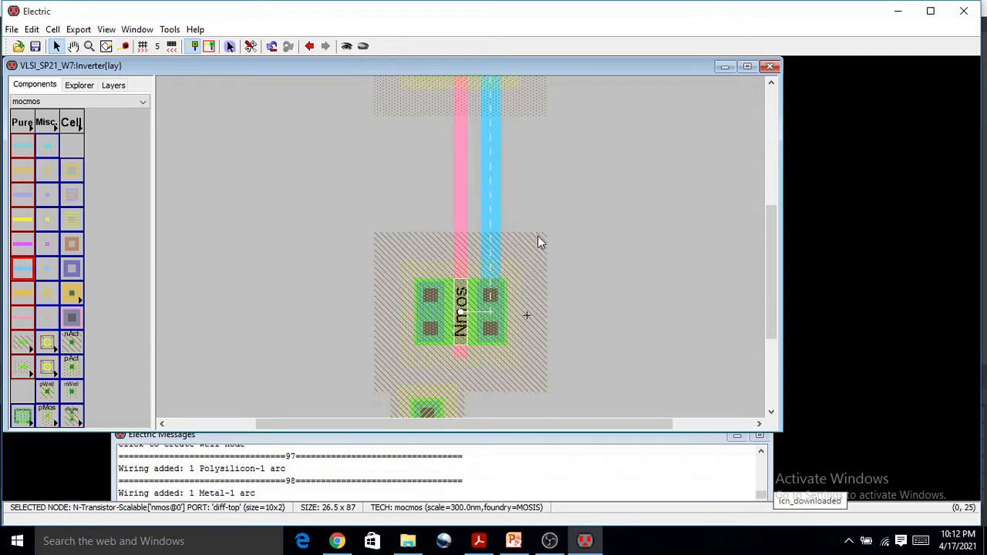
pyautogui.scroll(2, 515, 181)
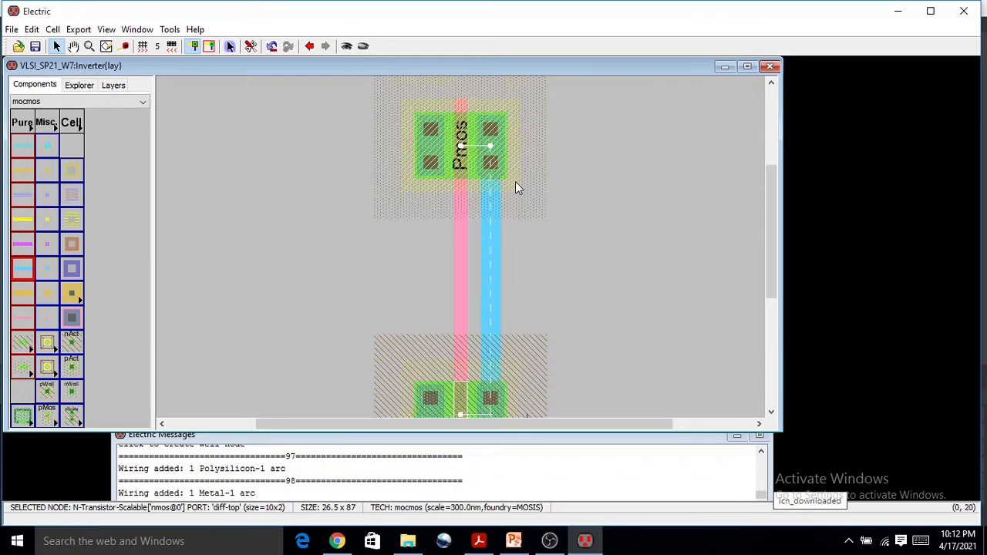
# Try to wire the nWell contact down to the Pmos transistor's left active contact with Metal-1, and undo the wiring.
pyautogui.scroll(2, 515, 181)
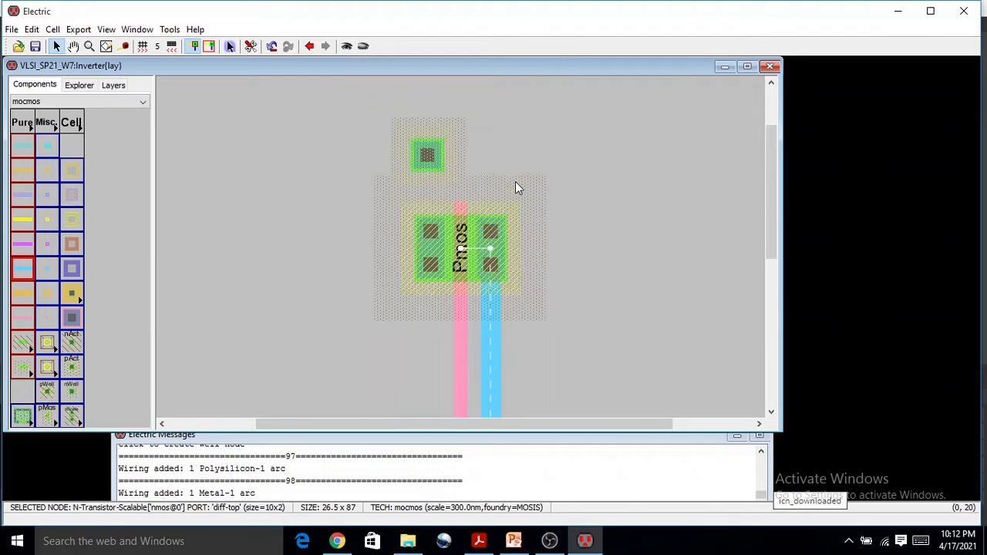
pyautogui.click(432, 235)
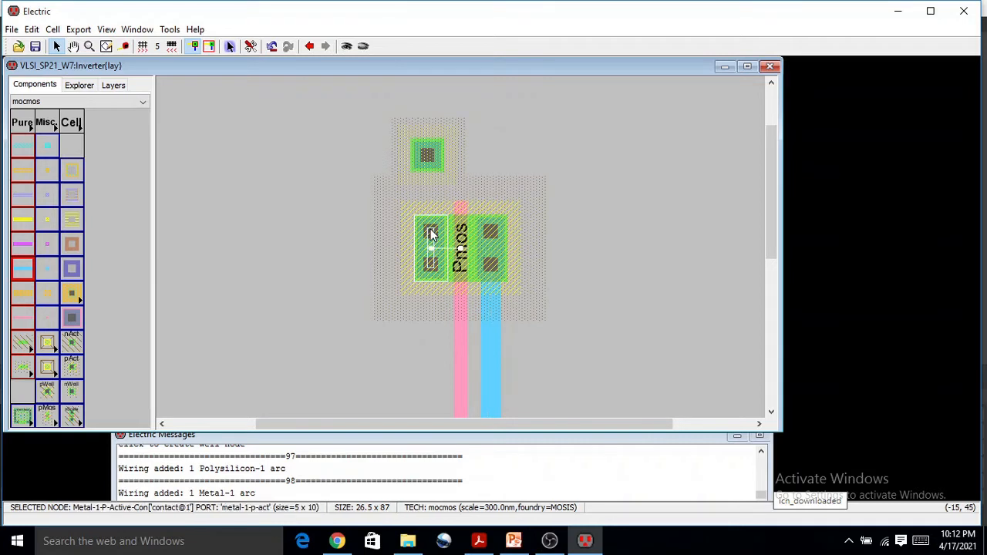
pyautogui.keyDown('ctrl'); pyautogui.scroll(-3, 433, 235); pyautogui.keyUp('ctrl')
pyautogui.keyDown('ctrl'); pyautogui.scroll(-2, 664, 206); pyautogui.keyUp('ctrl')
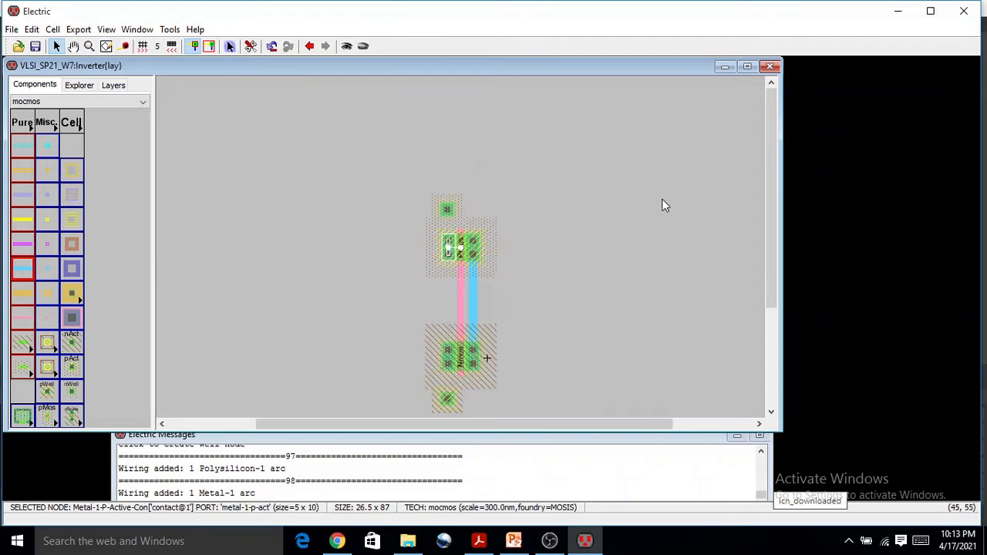
pyautogui.keyDown('ctrl'); pyautogui.scroll(1, 665, 206); pyautogui.keyUp('ctrl')
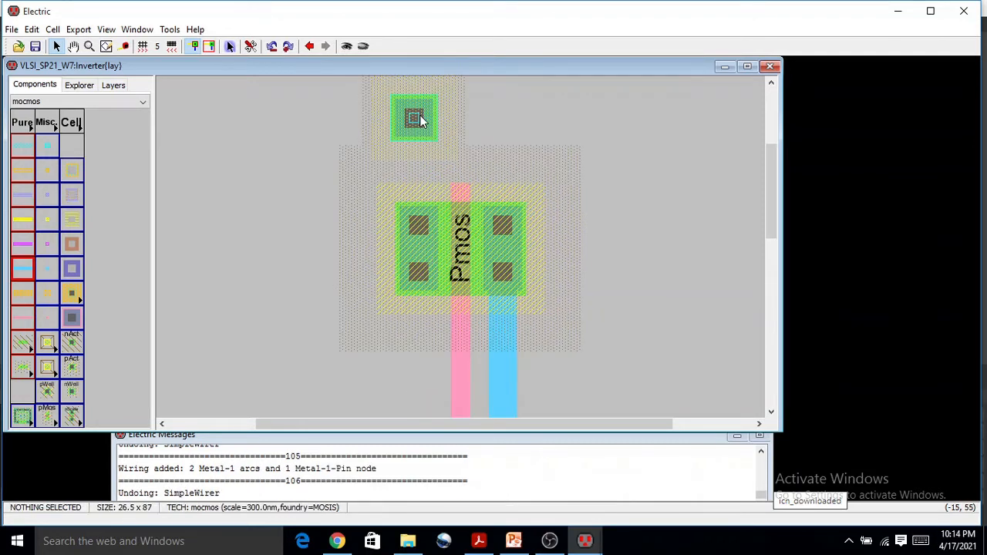
pyautogui.click(417, 118)
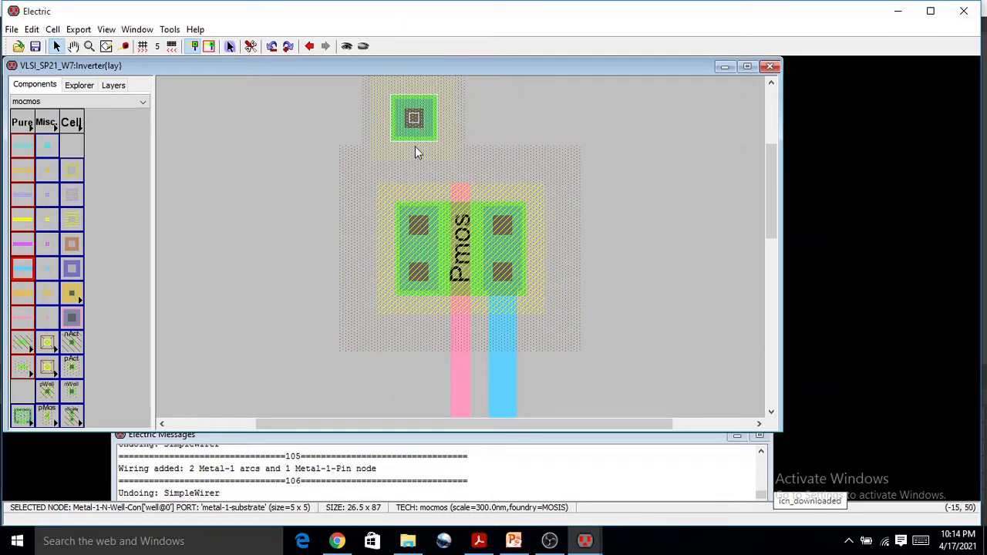
pyautogui.click(482, 116)
pyautogui.click(432, 121)
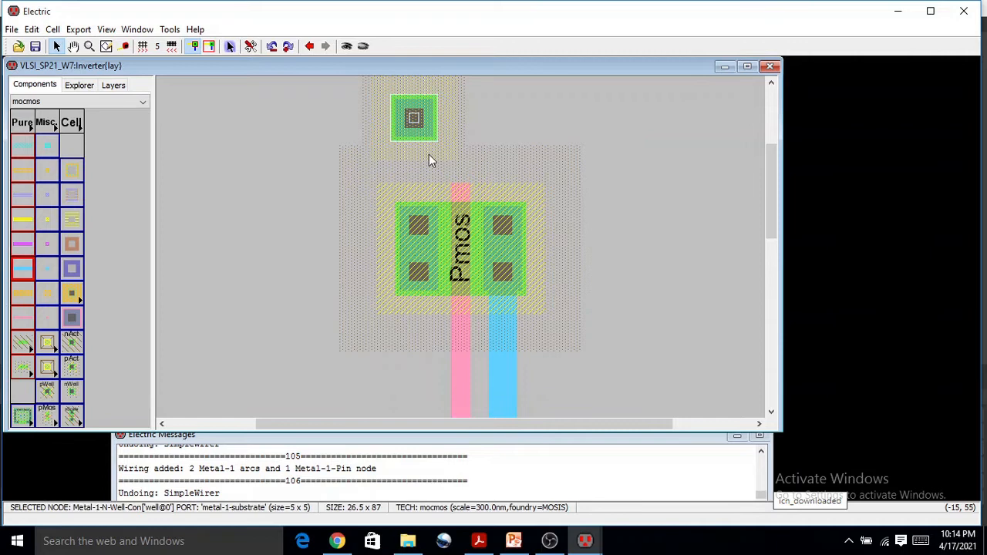
pyautogui.rightClick(428, 221)
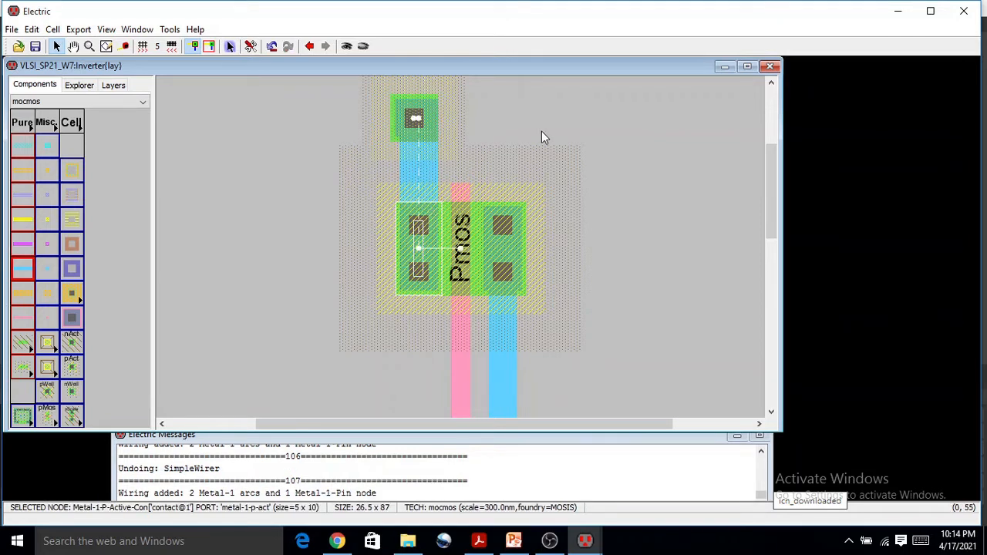
pyautogui.hotkey('ctrl', 'z')
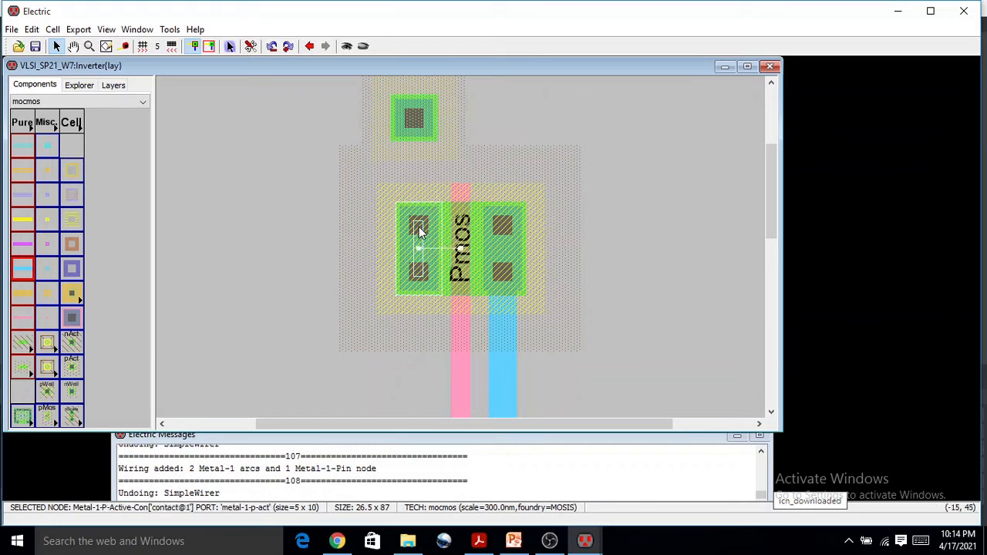
# Try the Metal-1 wiring from the Pmos transistor's left active contact up to the nWell contact, and undo it.
pyautogui.rightClick(418, 137)
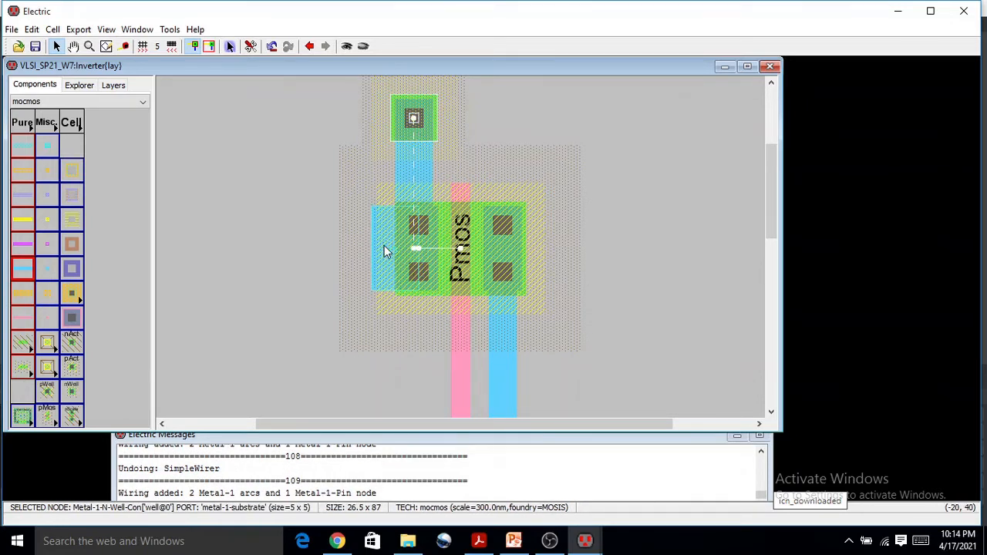
pyautogui.click(509, 106)
pyautogui.hotkey('ctrl', 'z')
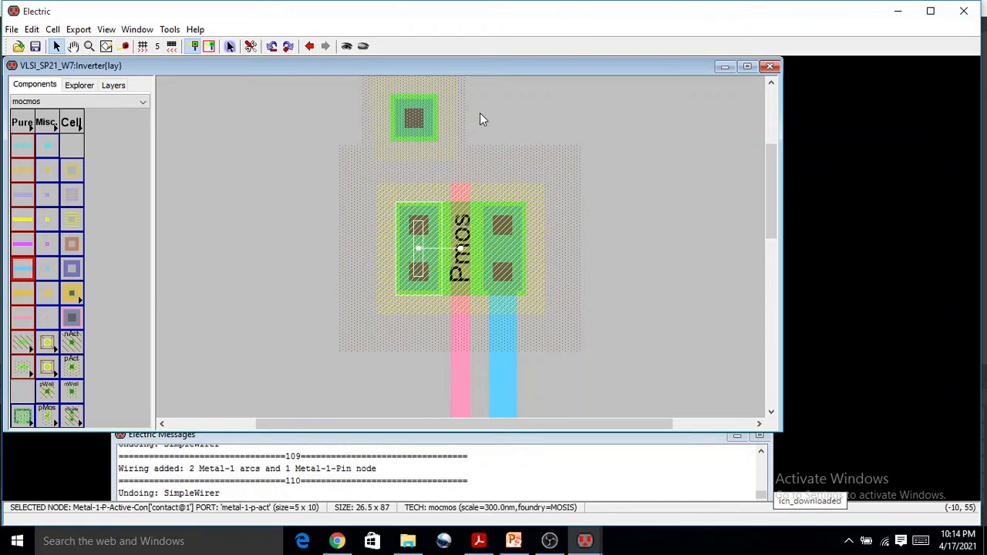
# Set the X size of the nWell contact above the Pmos transistor to 10.
pyautogui.moveTo(430, 121); pyautogui.dragTo(417, 119)
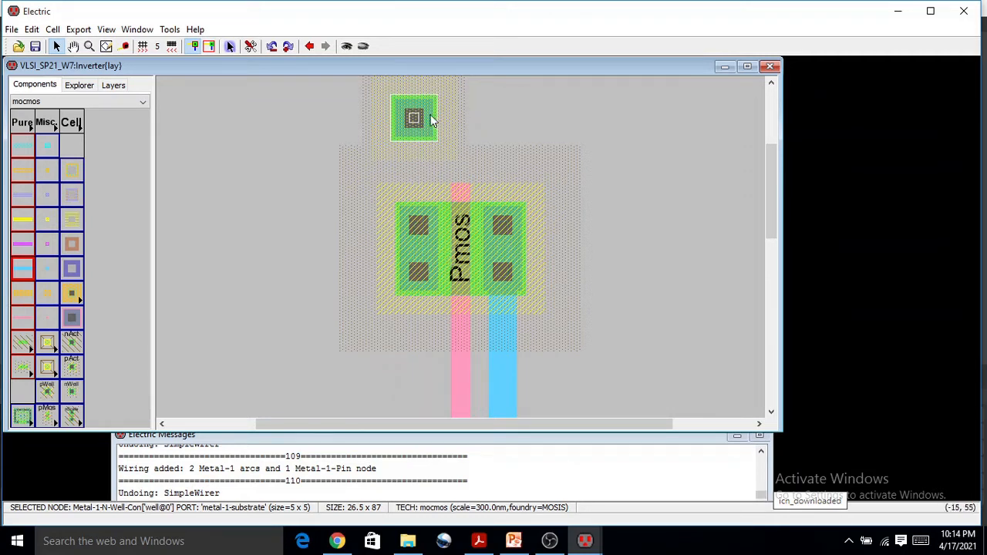
pyautogui.click(417, 226)
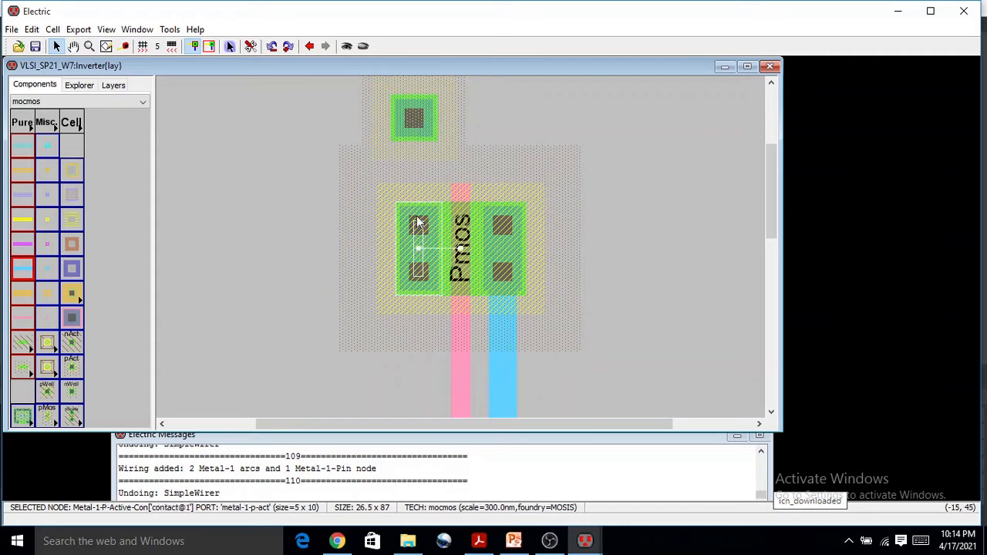
pyautogui.doubleClick(411, 123)
pyautogui.click(97, 181)
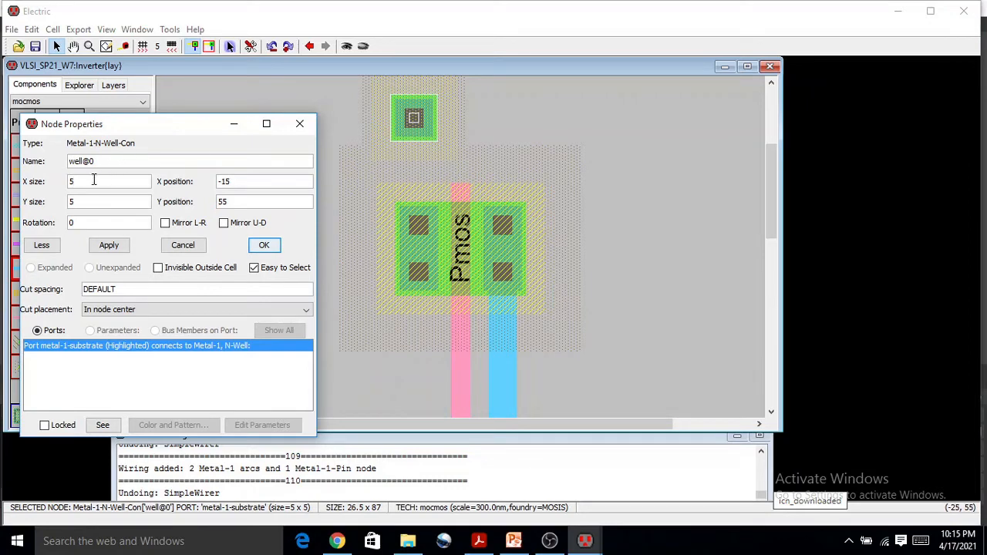
pyautogui.moveTo(93, 180); pyautogui.dragTo(52, 180)
pyautogui.write('10')
pyautogui.click(265, 245)
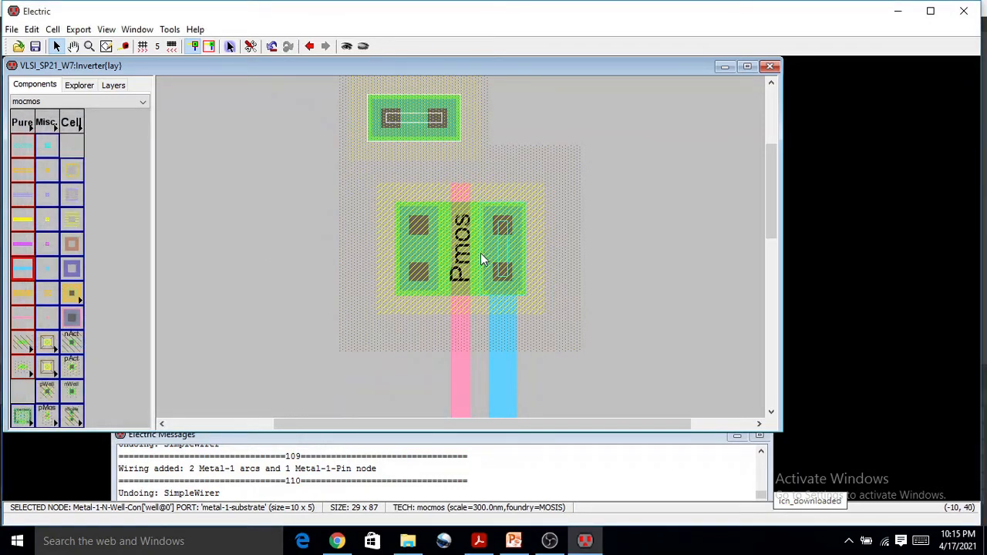
# Move the nWell contact 5 units right so it is centred above the Pmos transistor, and set its X size to 15.
pyautogui.click(435, 120)
pyautogui.moveTo(435, 120); pyautogui.dragTo(457, 113)
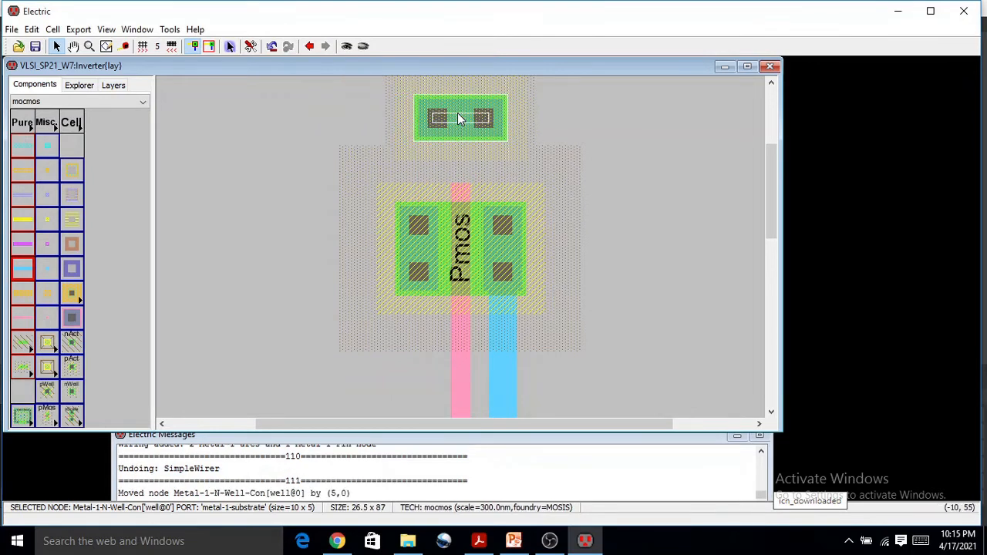
pyautogui.doubleClick(461, 127)
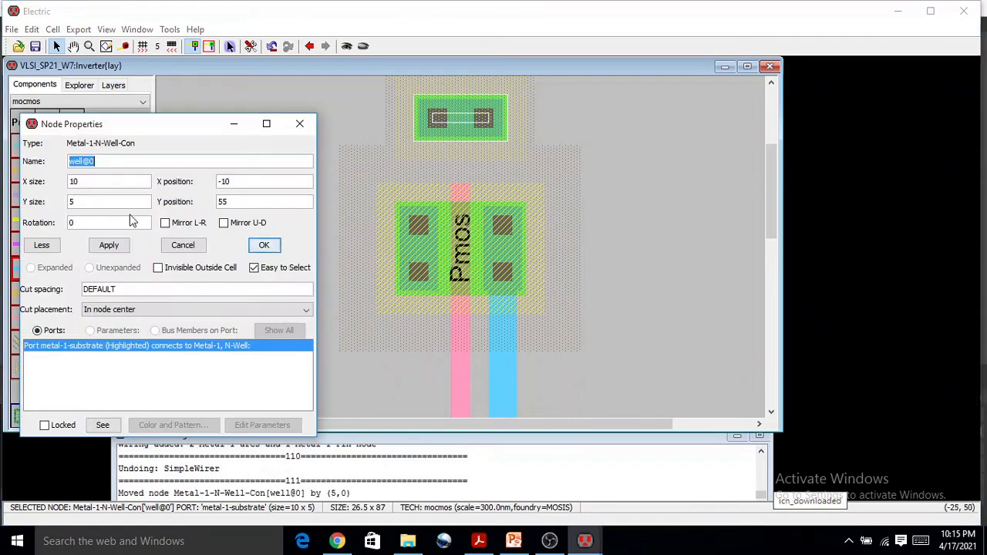
pyautogui.click(74, 181)
pyautogui.write('5')
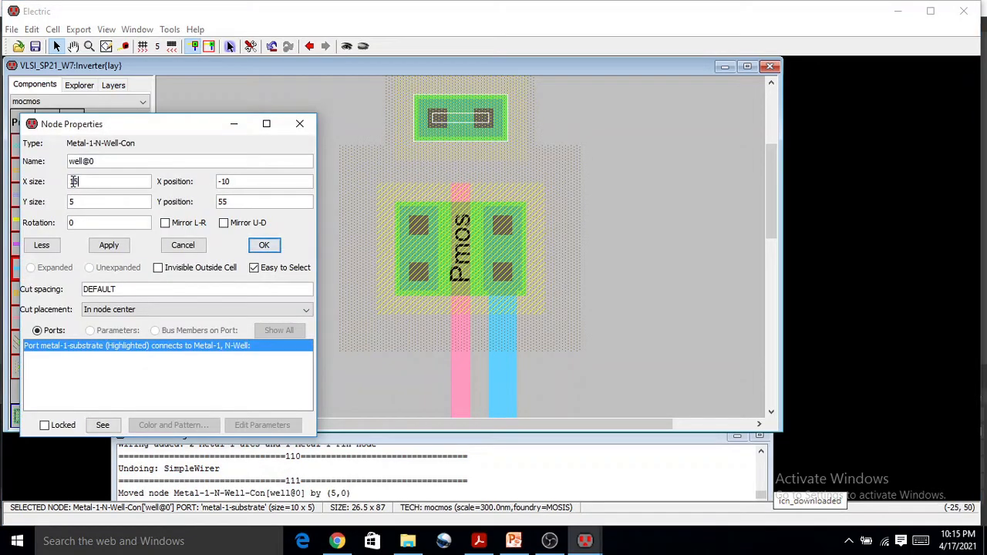
pyautogui.click(263, 245)
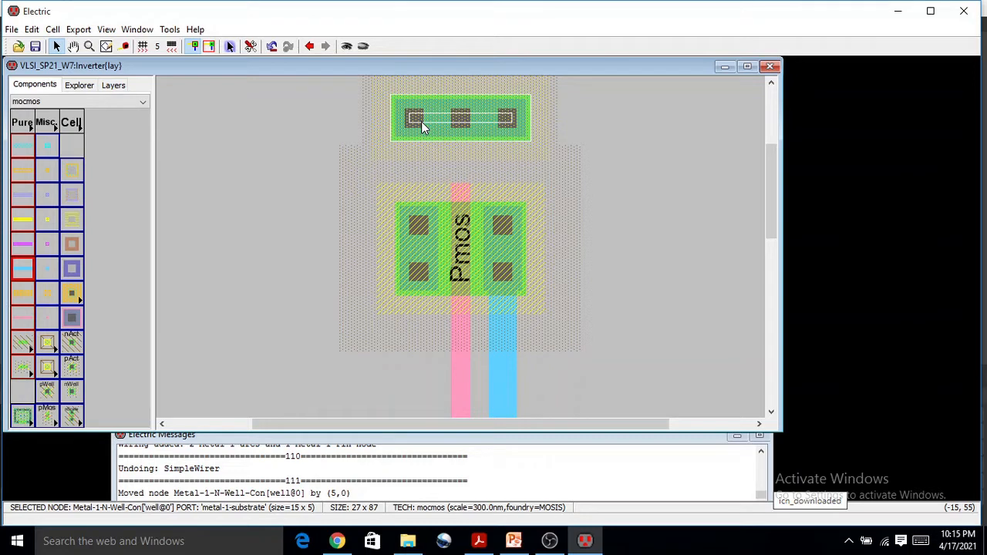
# Wire the widened nWell contact straight down to the Pmos transistor's left active contact with a single Metal-1 arc.
pyautogui.moveTo(421, 121); pyautogui.dragTo(421, 227, button='right')
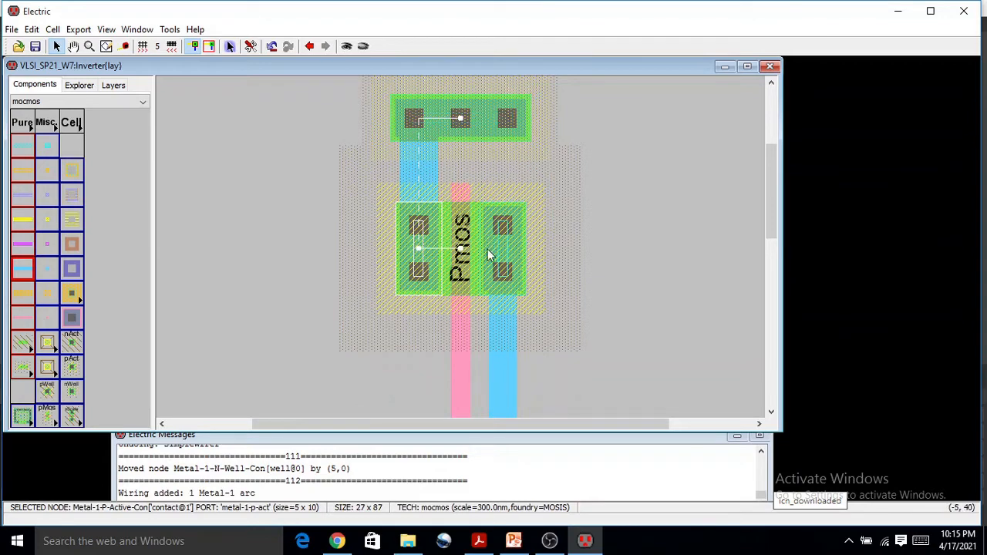
pyautogui.scroll(-5, 425, 243)
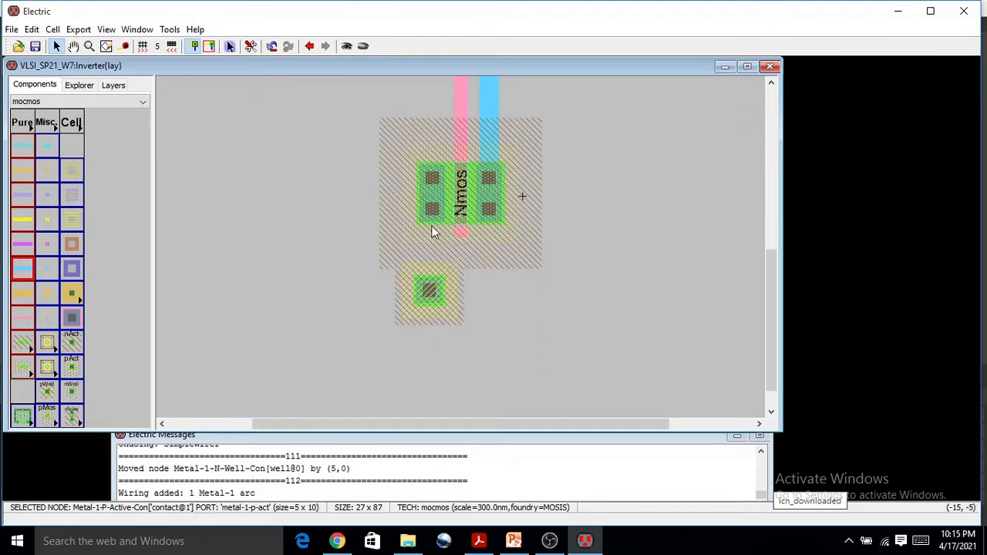
pyautogui.scroll(5, 455, 227)
pyautogui.scroll(-3, 464, 204)
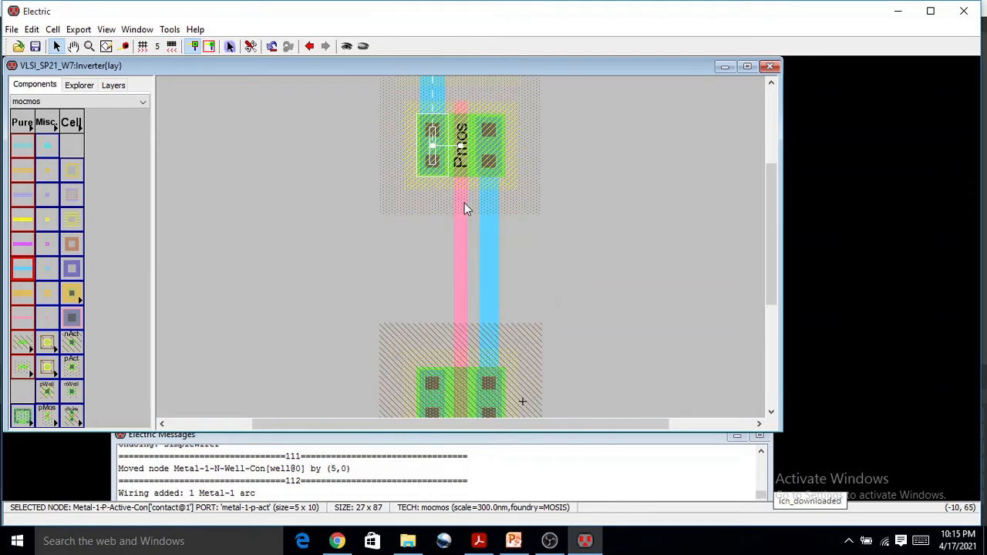
# Set the X size of the pWell contact below the Nmos transistor to 15.
pyautogui.scroll(-2, 465, 316)
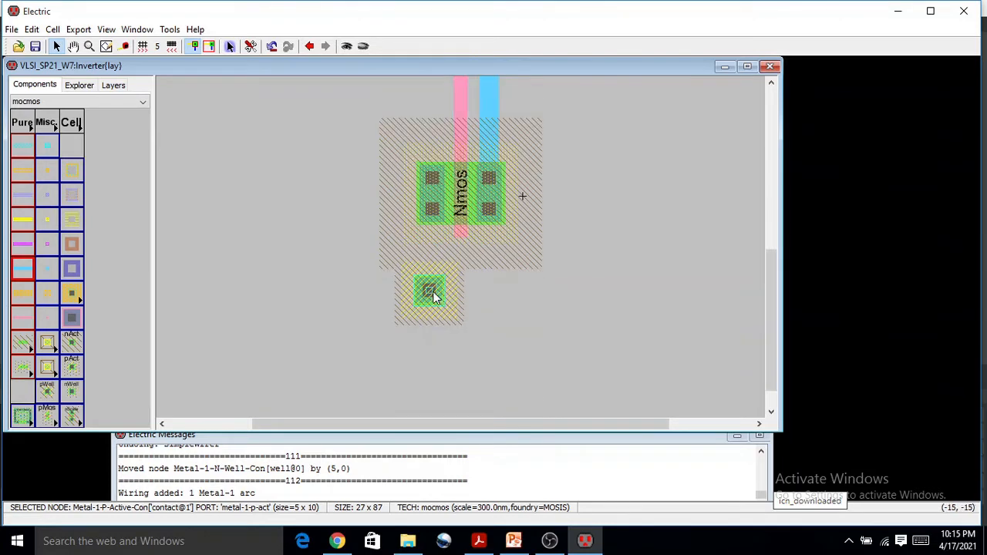
pyautogui.doubleClick(433, 294)
pyautogui.press('Escape')
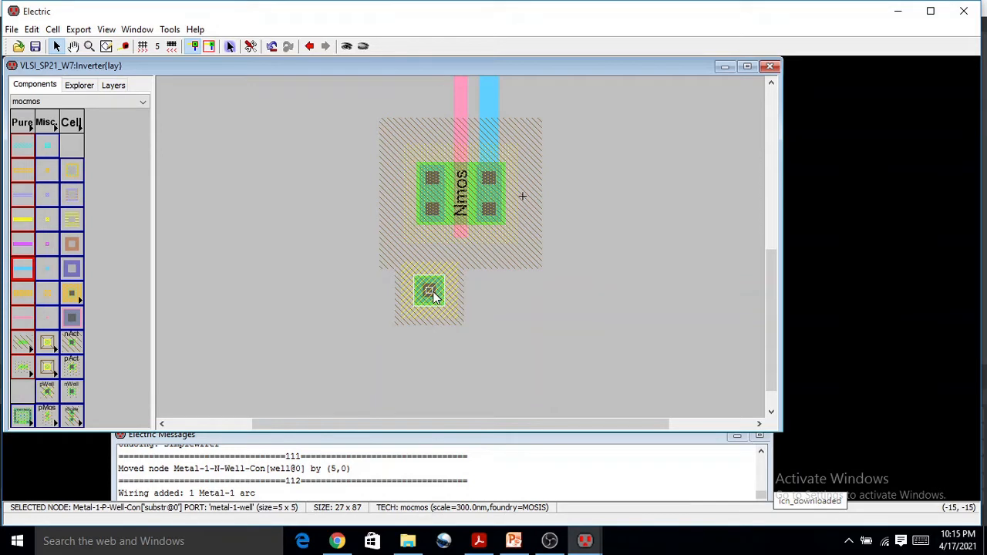
pyautogui.moveTo(585, 541)
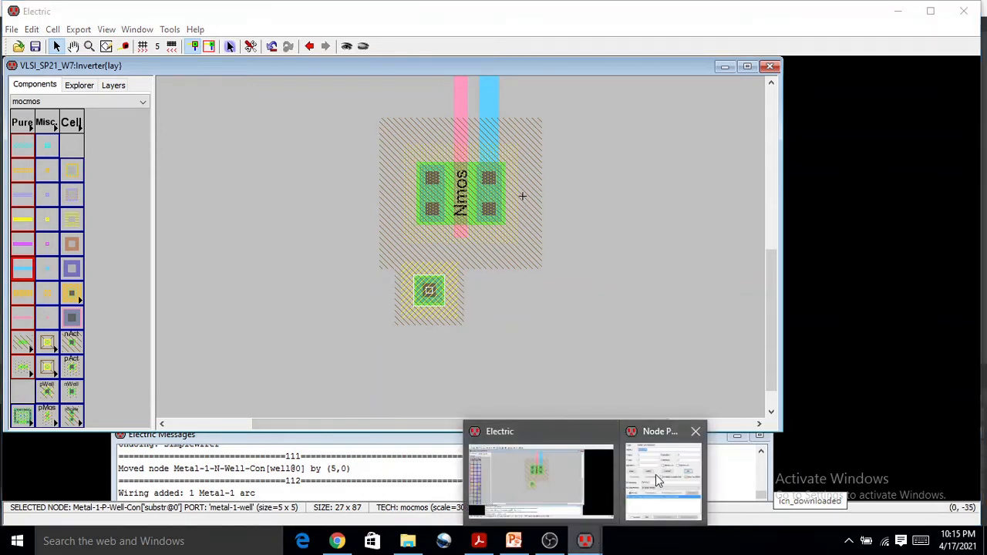
pyautogui.click(656, 474)
pyautogui.doubleClick(91, 185)
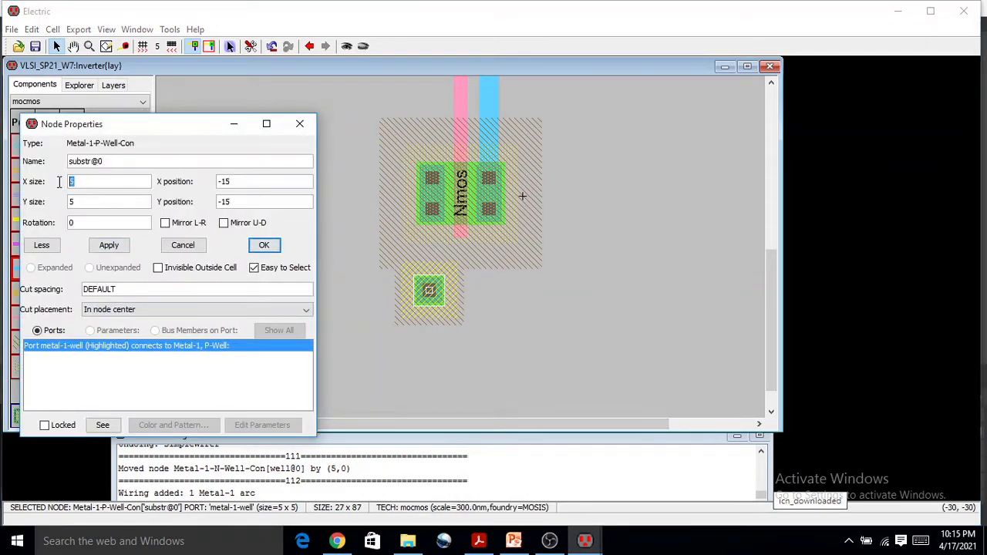
pyautogui.write('15')
pyautogui.click(108, 244)
# Move the pWell contact 5 units right and wire it to the Nmos transistor's left side with a Metal-1 arc.
pyautogui.moveTo(430, 299); pyautogui.dragTo(449, 295)
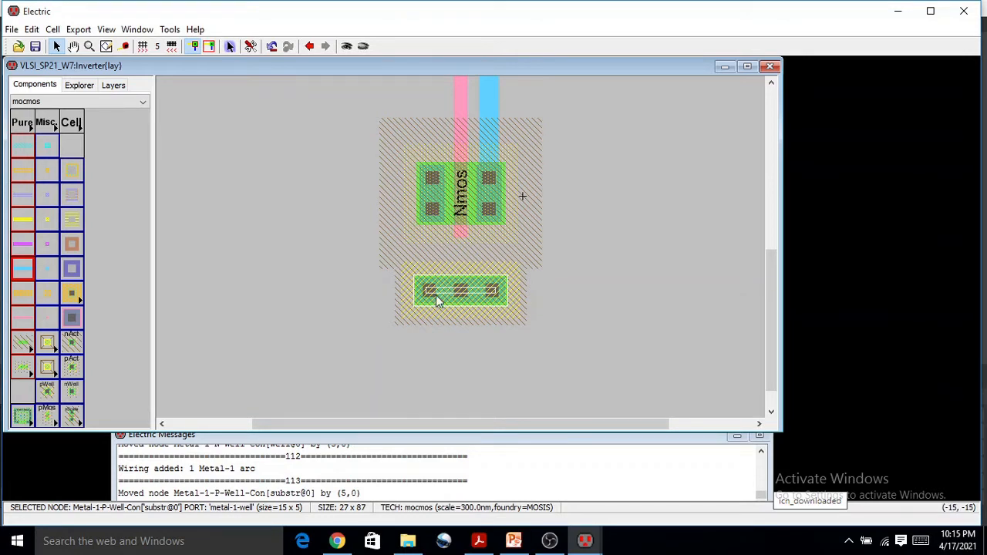
pyautogui.rightClick(433, 214)
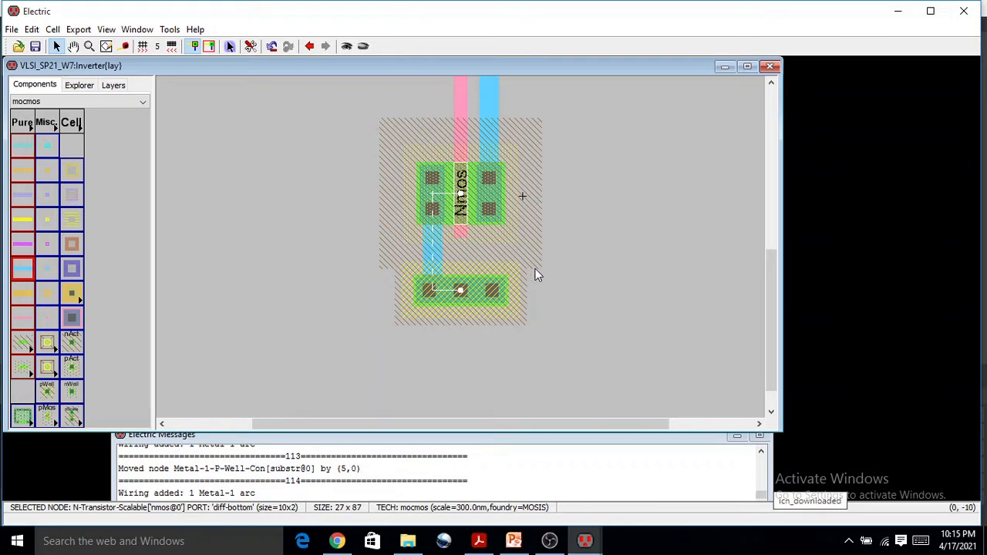
# Create an export named vdd on the nWell contact above the Pmos transistor.
pyautogui.keyDown('ctrl'); pyautogui.scroll(-4, 535, 275); pyautogui.keyUp('ctrl')
pyautogui.scroll(3, 535, 274)
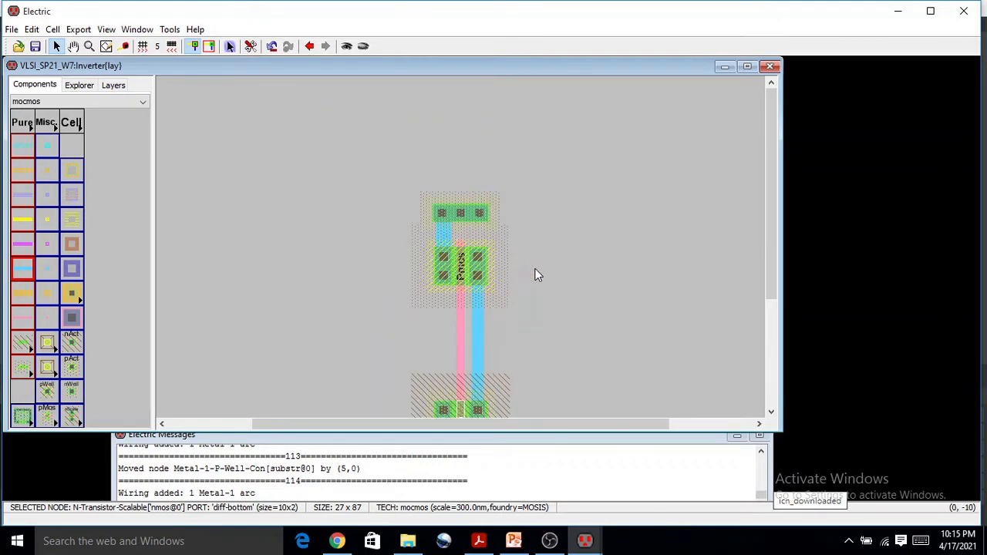
pyautogui.scroll(-1, 471, 229)
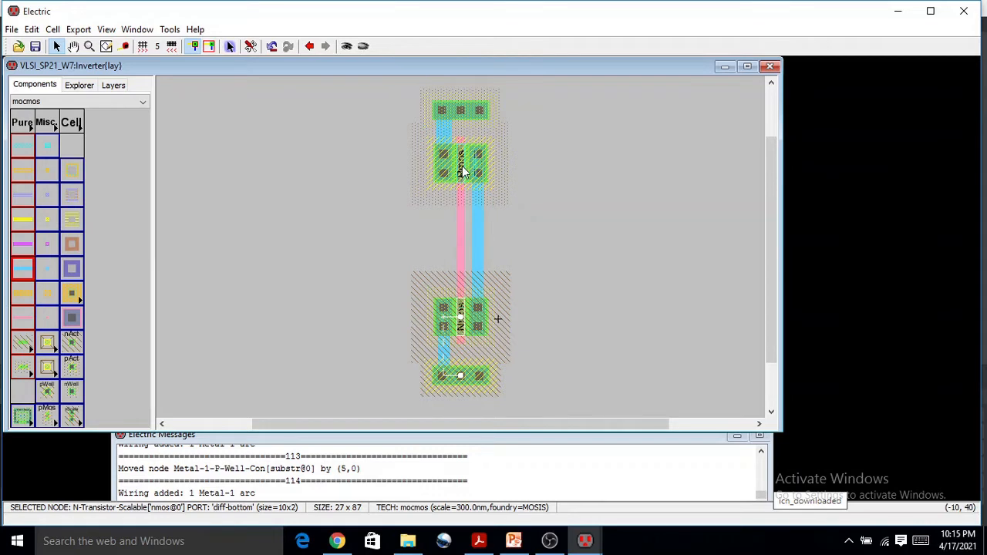
pyautogui.click(465, 112)
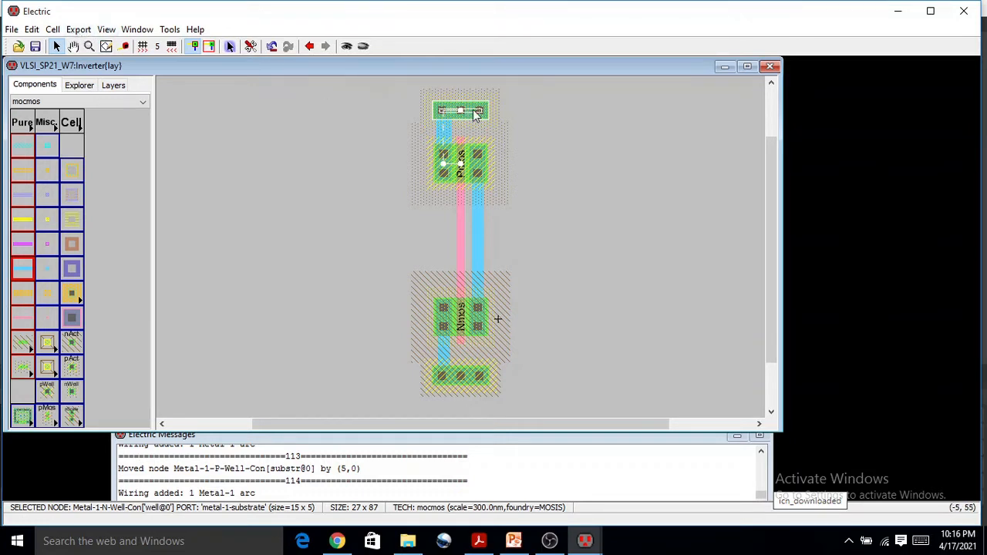
pyautogui.click(78, 35)
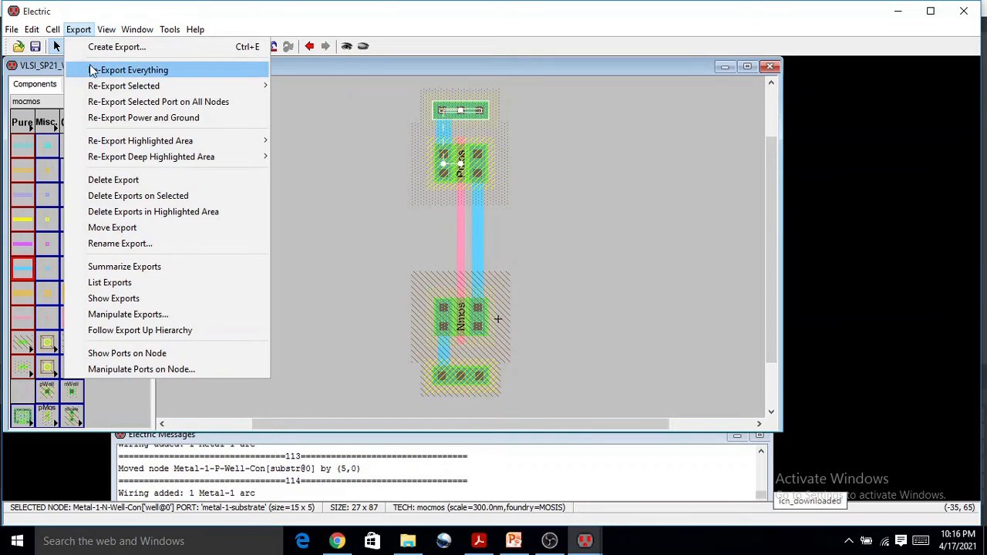
pyautogui.click(96, 48)
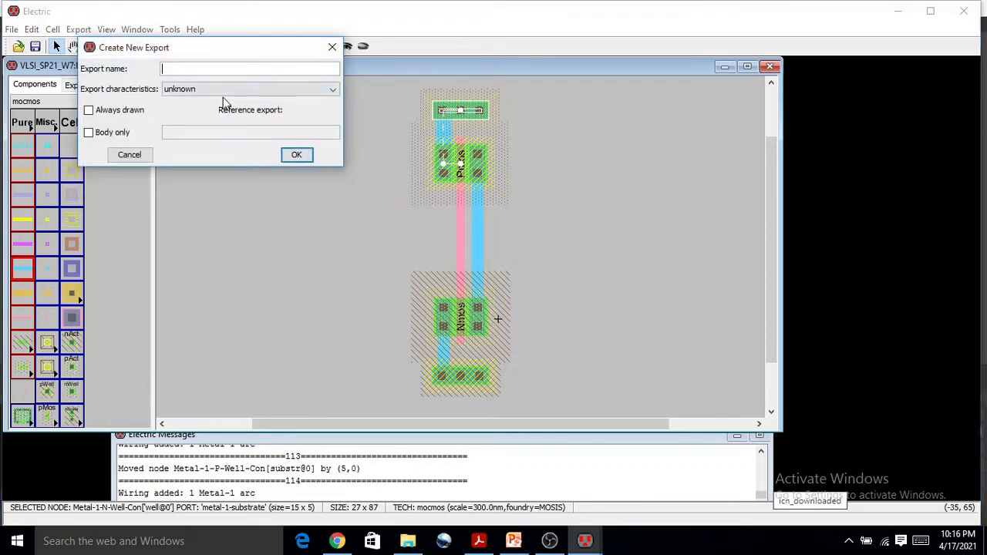
pyautogui.write('vdd')
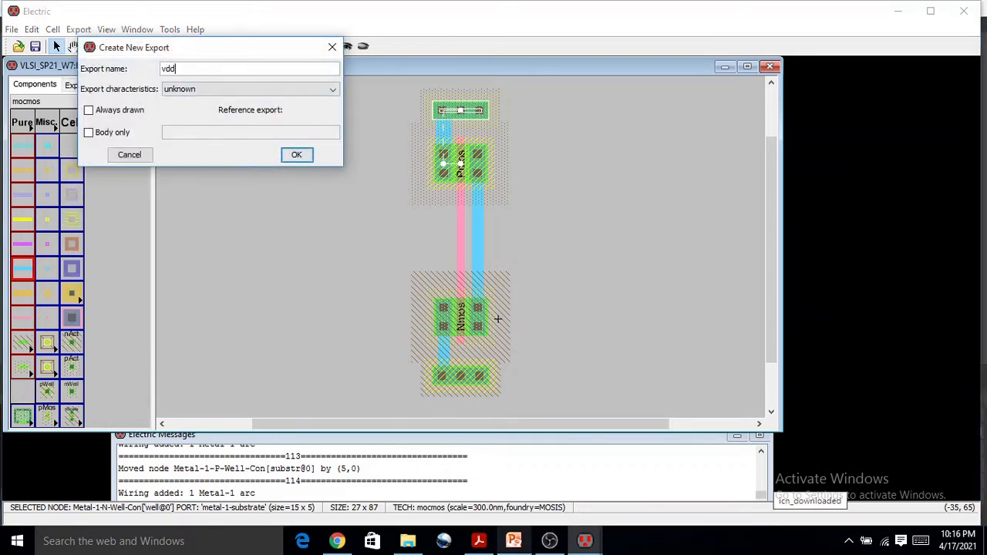
pyautogui.click(296, 156)
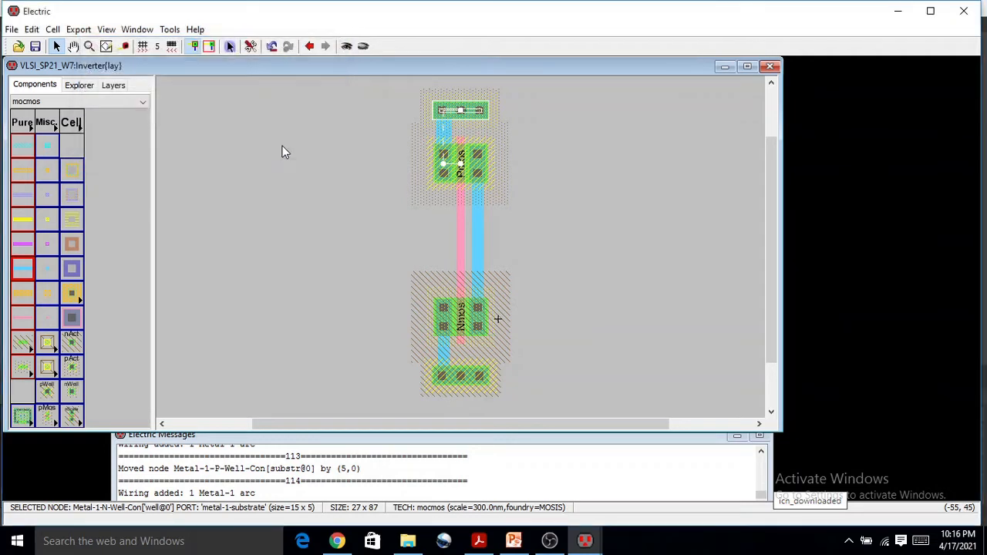
# Open the Inverter schematic to examine its power connection, and return to the Inverter layout.
pyautogui.click(79, 85)
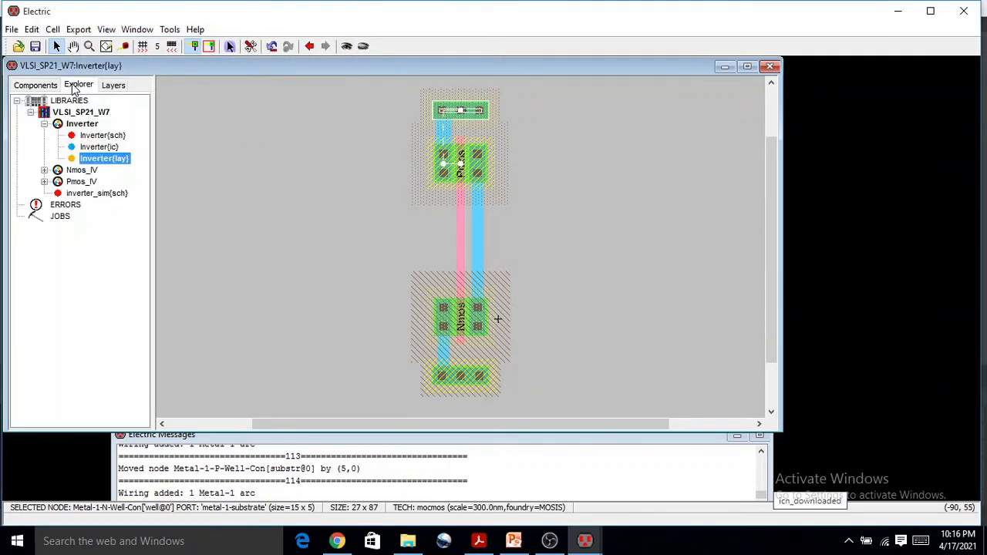
pyautogui.doubleClick(103, 136)
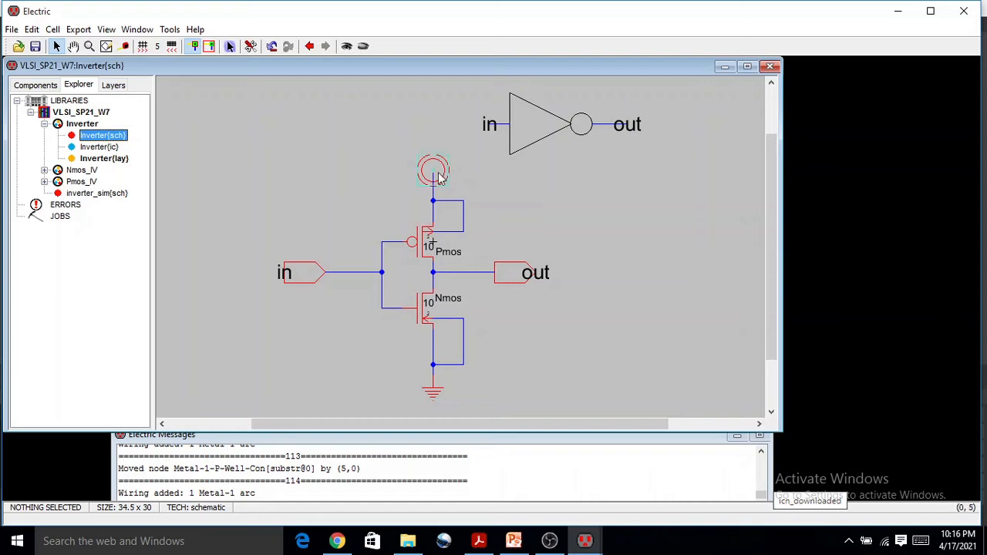
pyautogui.doubleClick(112, 160)
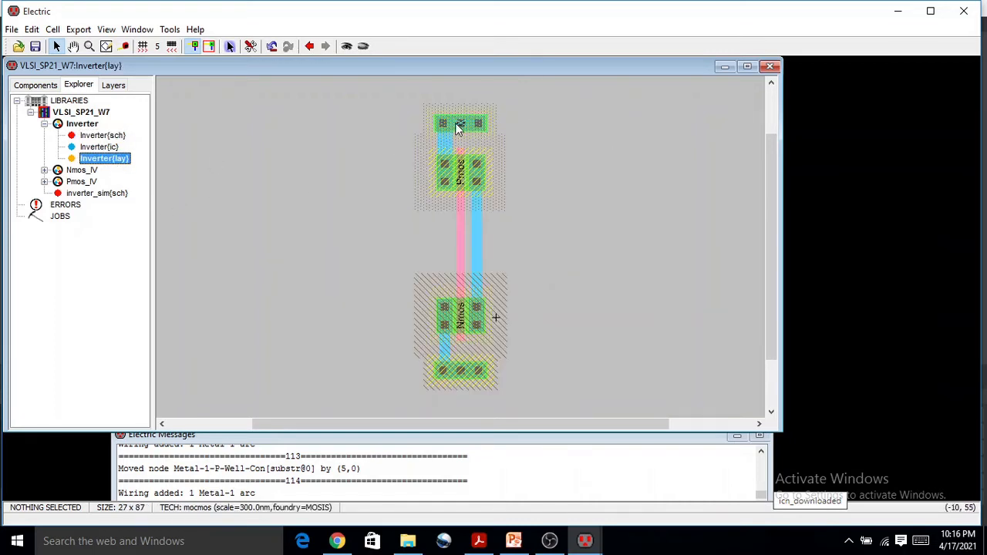
# Enlarge the text size of the vdd export label, in units, keeping the label centred on the nWell contact.
pyautogui.keyDown('ctrl'); pyautogui.scroll(2, 456, 131); pyautogui.keyUp('ctrl')
pyautogui.scroll(3, 467, 125)
pyautogui.scroll(-2, 467, 126)
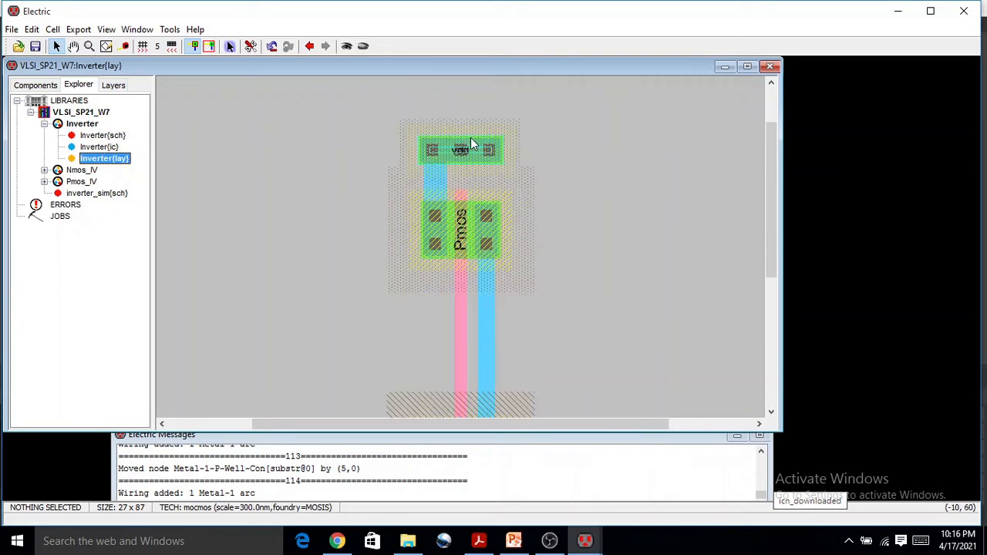
pyautogui.doubleClick(459, 152)
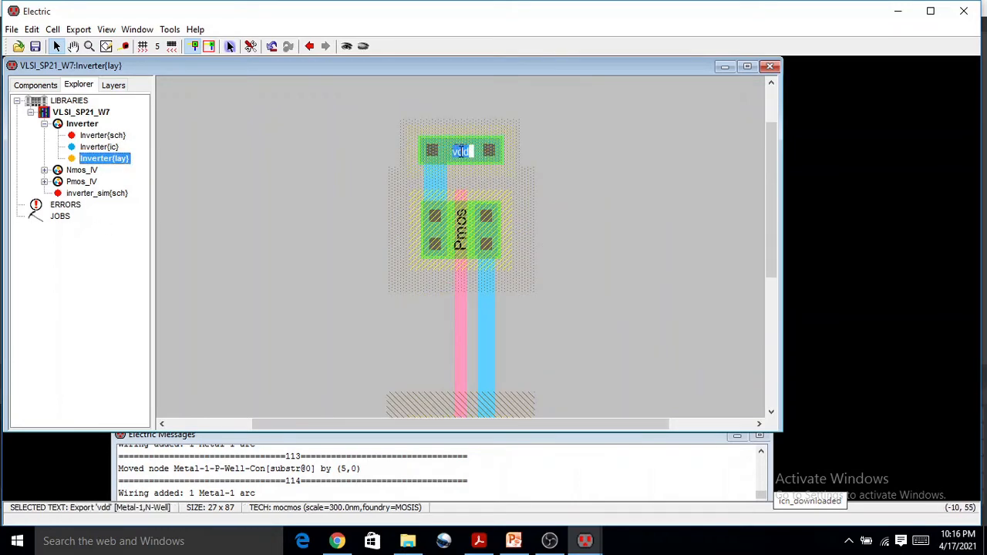
pyautogui.click(461, 166)
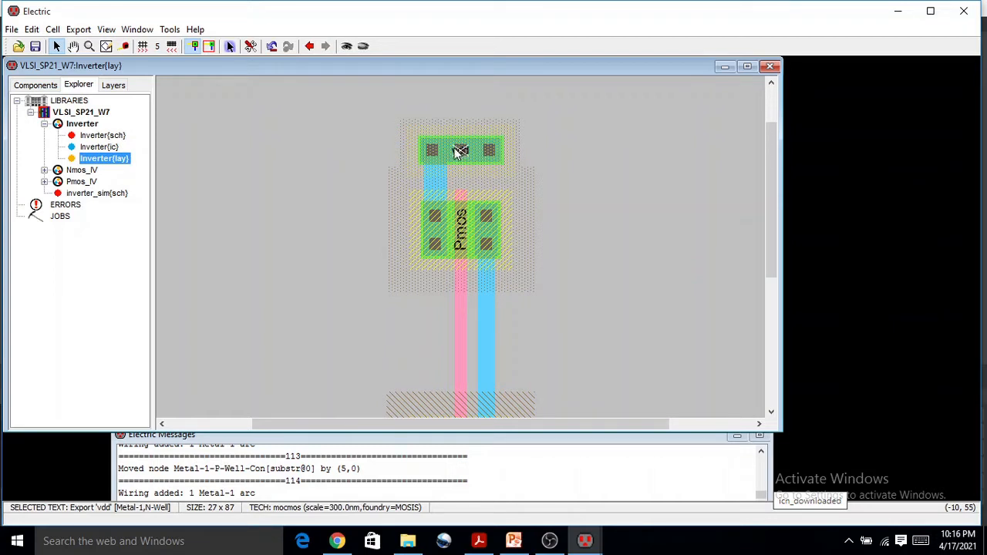
pyautogui.click(31, 30)
pyautogui.moveTo(118, 314)
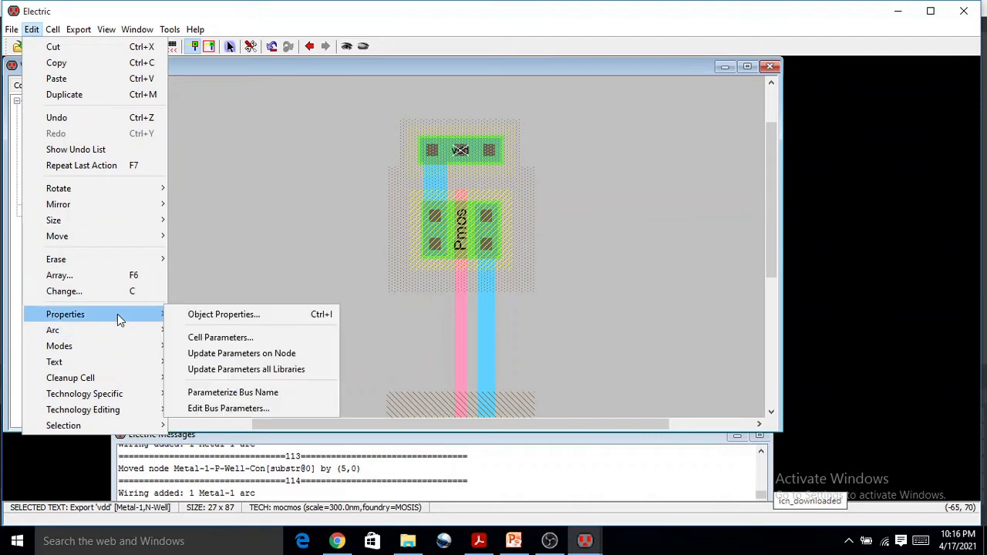
pyautogui.click(202, 313)
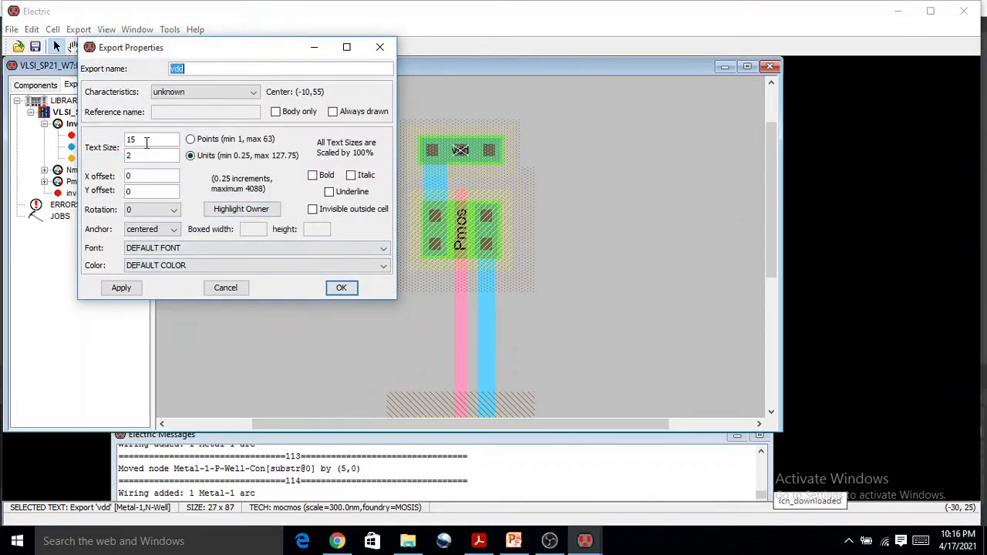
pyautogui.moveTo(146, 156); pyautogui.dragTo(108, 156)
pyautogui.click(342, 288)
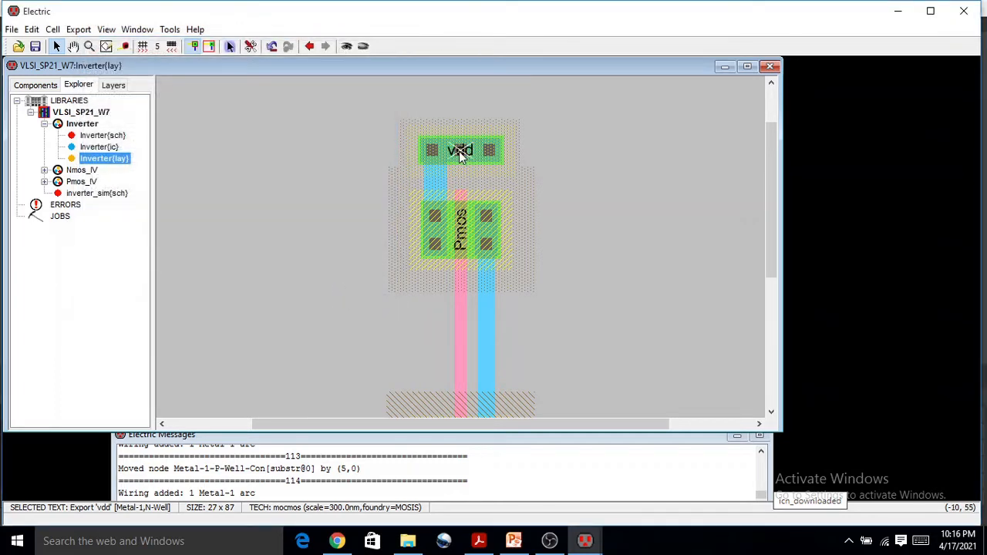
pyautogui.moveTo(459, 151)
pyautogui.mouseDown()
pyautogui.moveTo(459, 134)
pyautogui.moveTo(461, 148)
pyautogui.moveTo(443, 147)
pyautogui.moveTo(459, 153)
pyautogui.mouseUp()
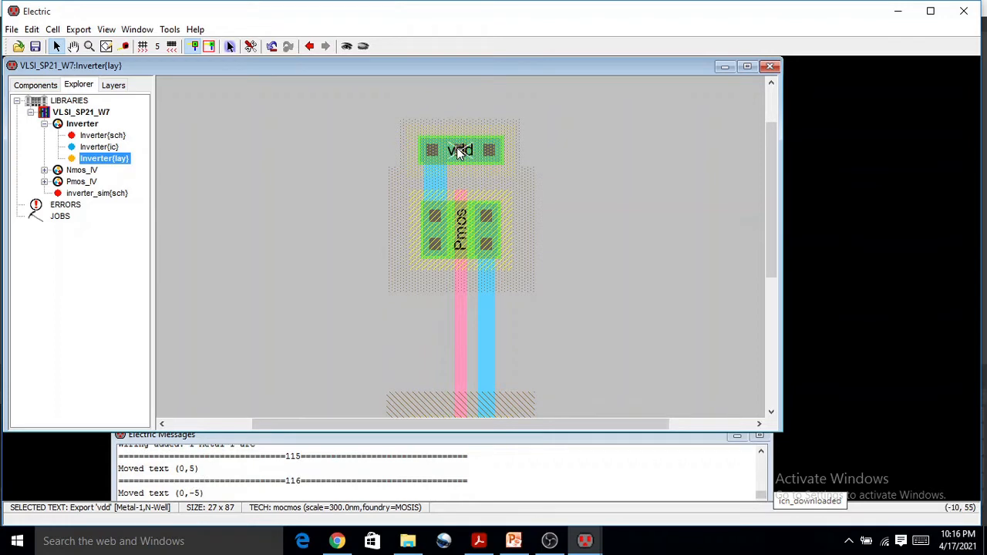
# Create an export named gnd on the pWell contact below the Nmos transistor.
pyautogui.click(485, 206)
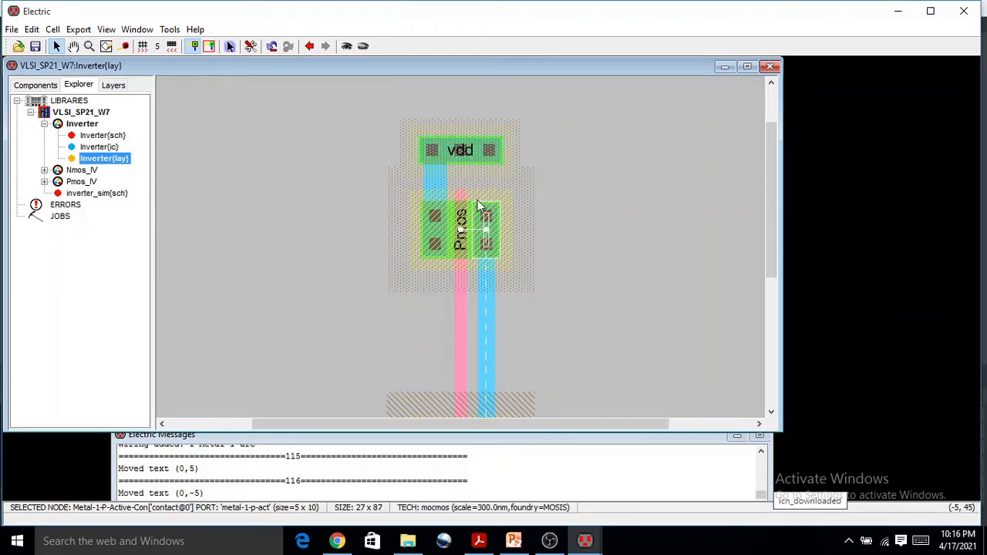
pyautogui.scroll(-5, 478, 206)
pyautogui.click(466, 146)
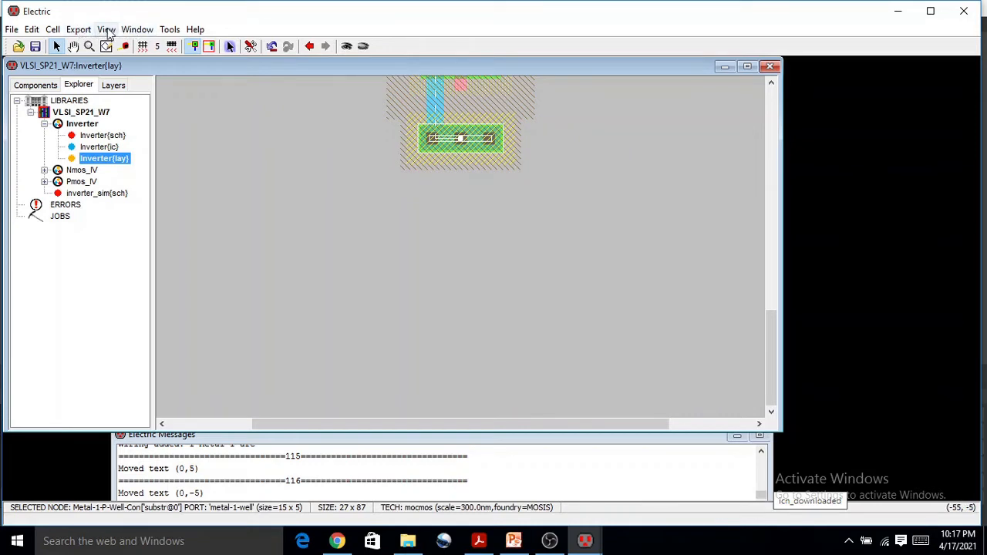
pyautogui.click(79, 30)
pyautogui.click(106, 51)
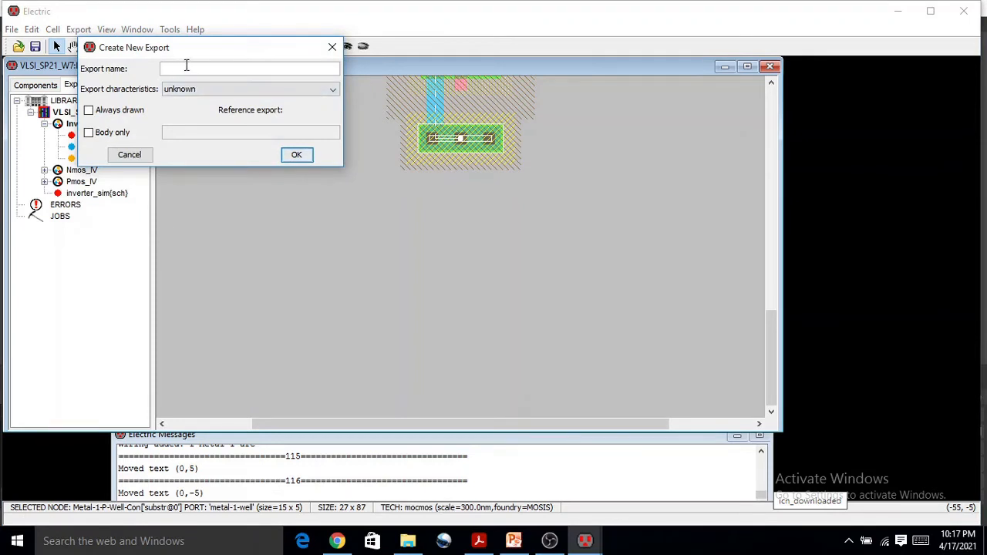
pyautogui.write('gdn')
pyautogui.write('n')
pyautogui.write('d')
pyautogui.click(296, 155)
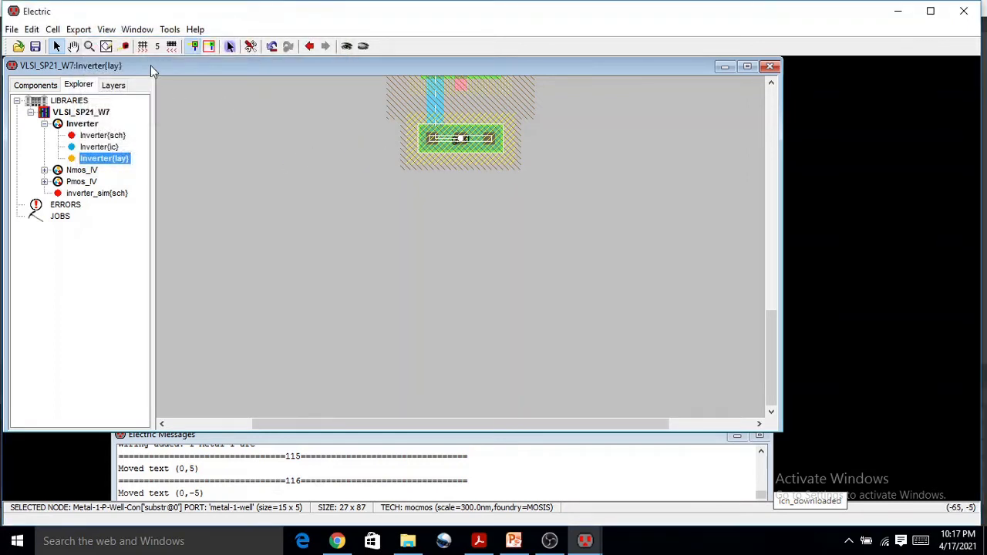
pyautogui.click(32, 29)
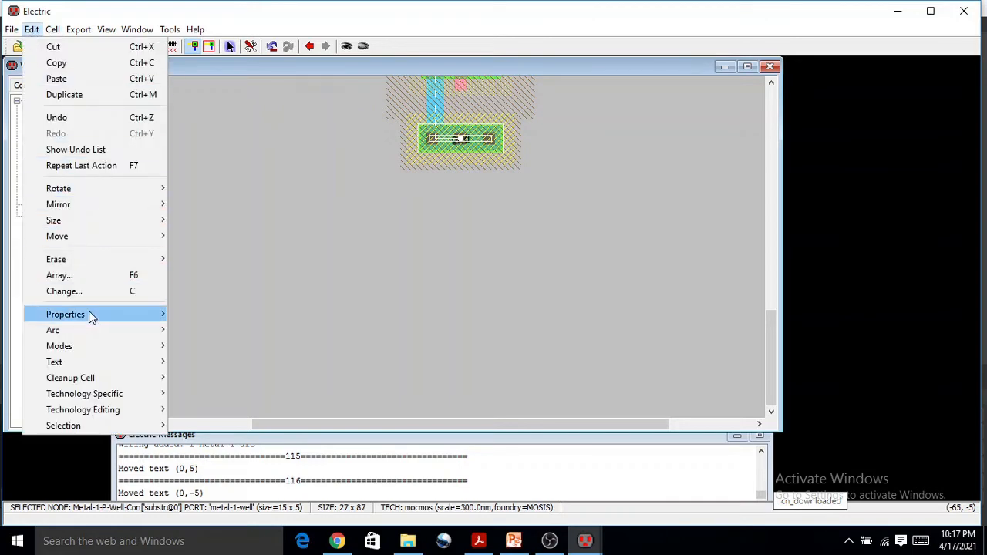
pyautogui.moveTo(89, 313)
pyautogui.click(477, 229)
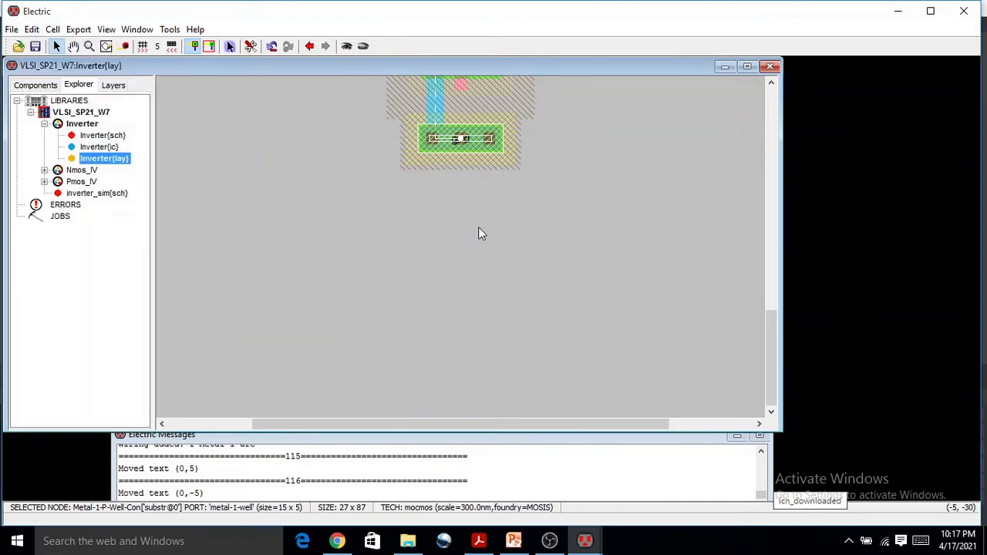
# Set the text size of the gnd export label on the pWell contact to 3 units.
pyautogui.keyDown('ctrl'); pyautogui.scroll(2, 450, 178); pyautogui.keyUp('ctrl')
pyautogui.scroll(2, 450, 178)
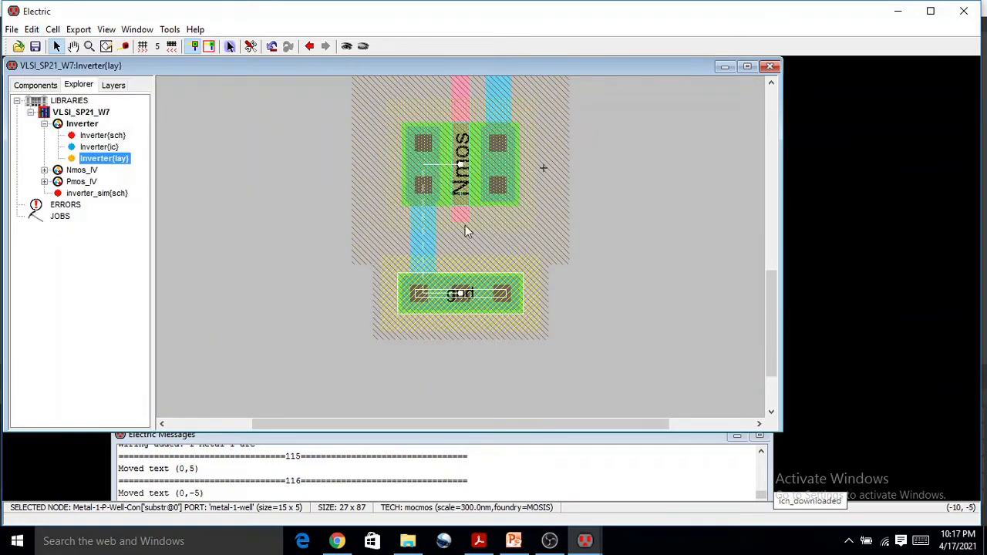
pyautogui.click(461, 294)
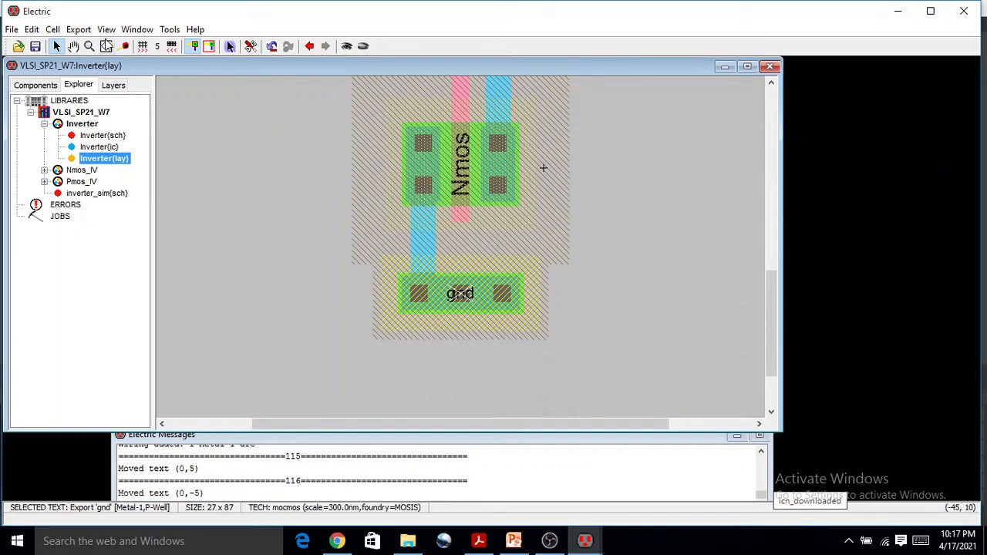
pyautogui.click(32, 29)
pyautogui.moveTo(54, 313)
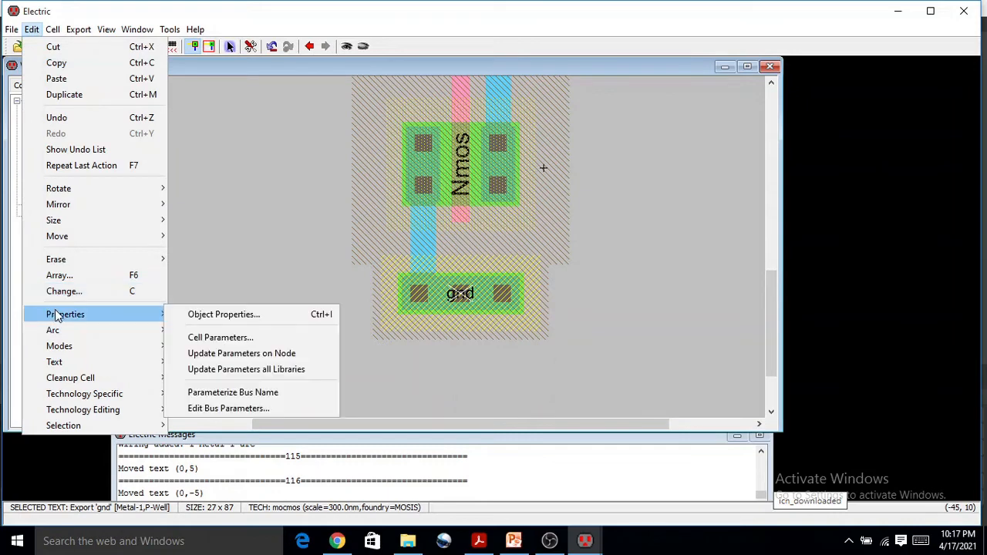
pyautogui.click(191, 313)
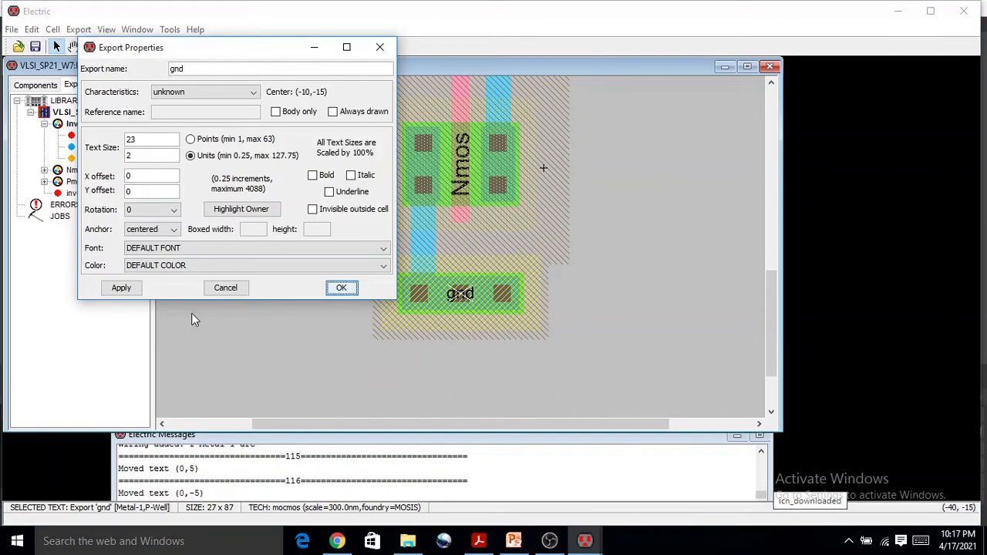
pyautogui.doubleClick(145, 156)
pyautogui.write('3')
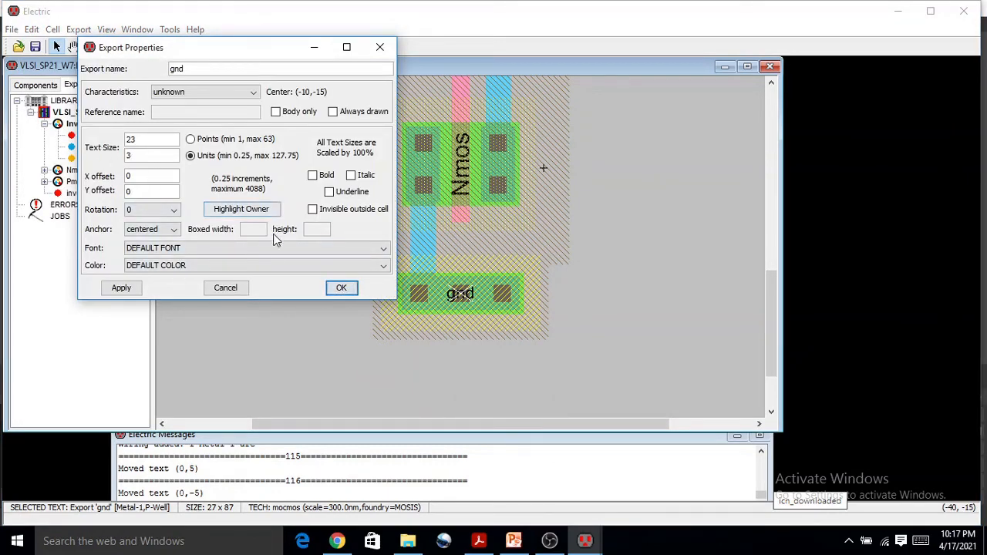
pyautogui.click(343, 287)
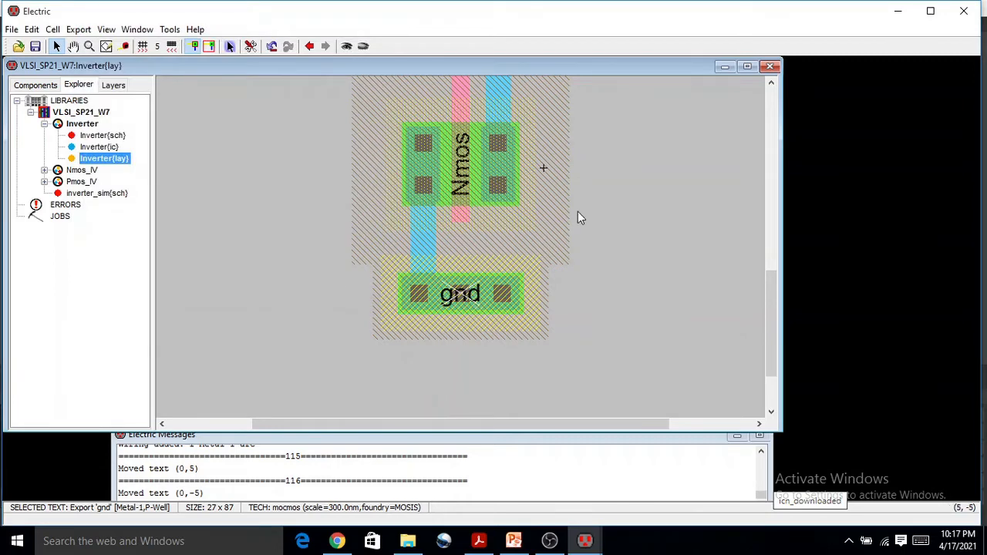
# Branch a short horizontal Metal-1 stub outward from the middle of the Pmos-to-Nmos output arc, ending at (0, 20).
pyautogui.keyDown('ctrl'); pyautogui.scroll(-5, 576, 211); pyautogui.keyUp('ctrl')
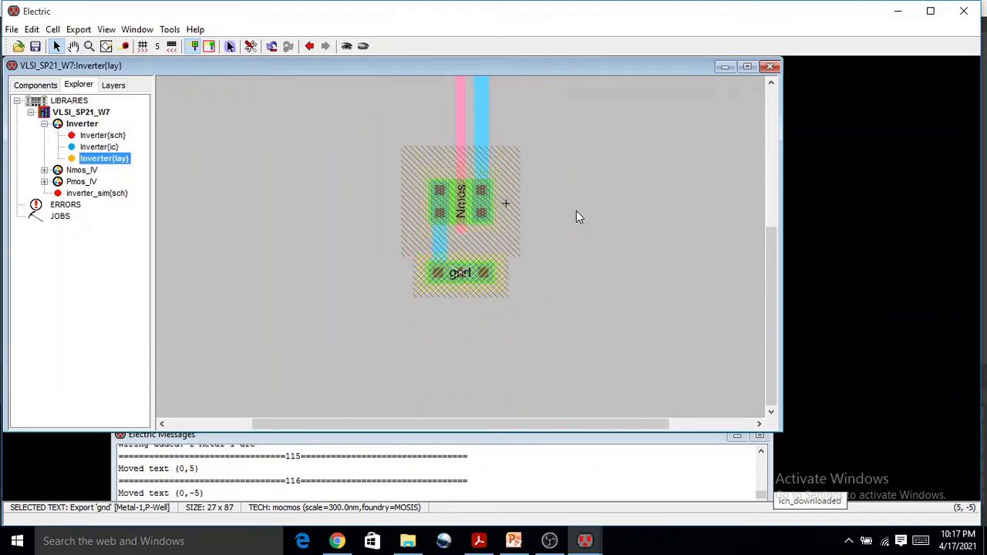
pyautogui.scroll(-2, 495, 195)
pyautogui.scroll(5, 494, 195)
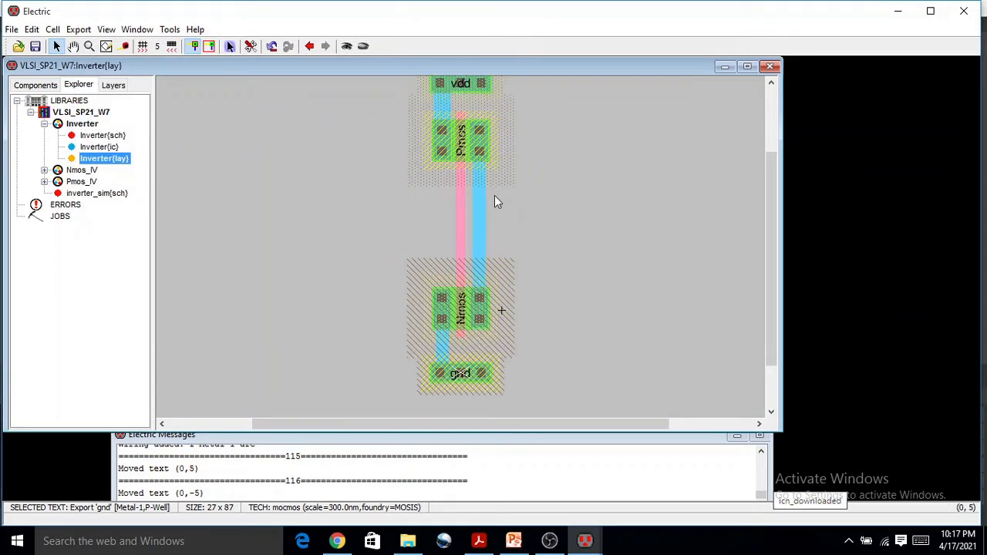
pyautogui.scroll(-4, 488, 342)
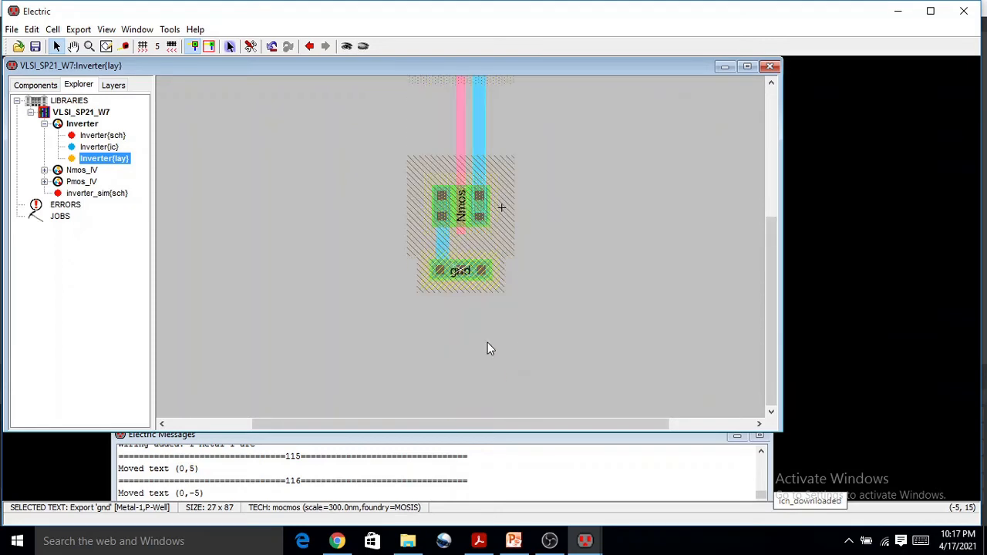
pyautogui.scroll(4, 460, 278)
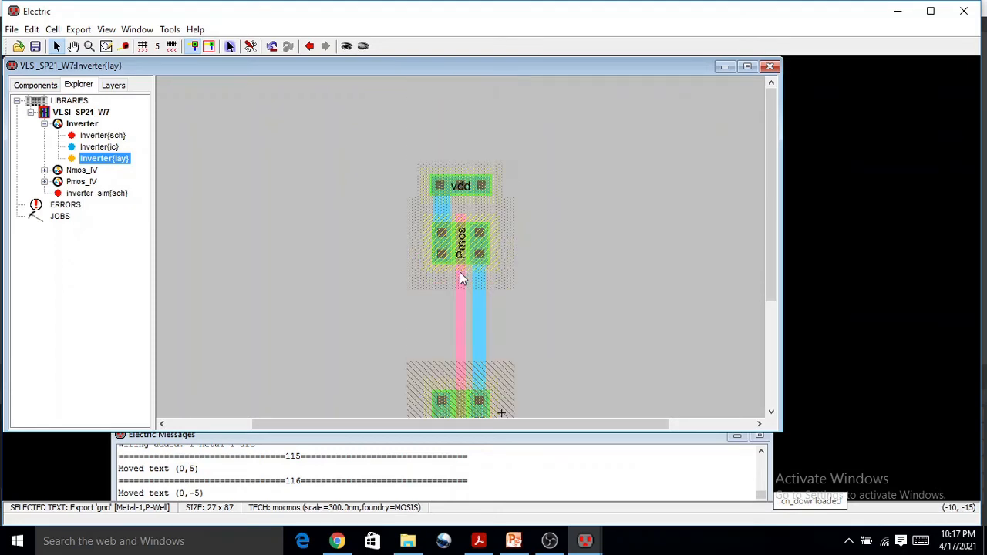
pyautogui.scroll(-2, 460, 277)
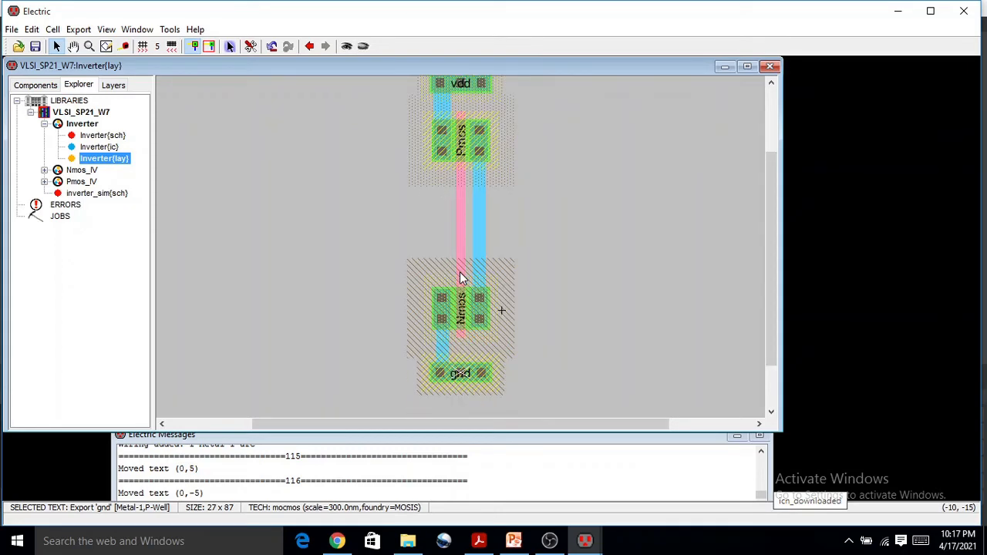
pyautogui.click(480, 226)
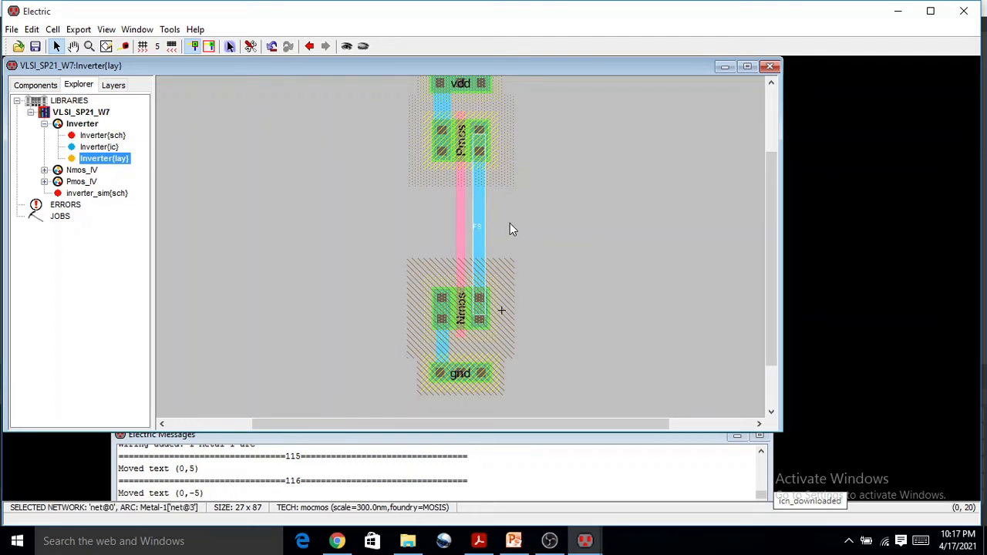
pyautogui.click(510, 229)
pyautogui.click(480, 226)
pyautogui.moveTo(489, 224); pyautogui.dragTo(507, 222, button='right')
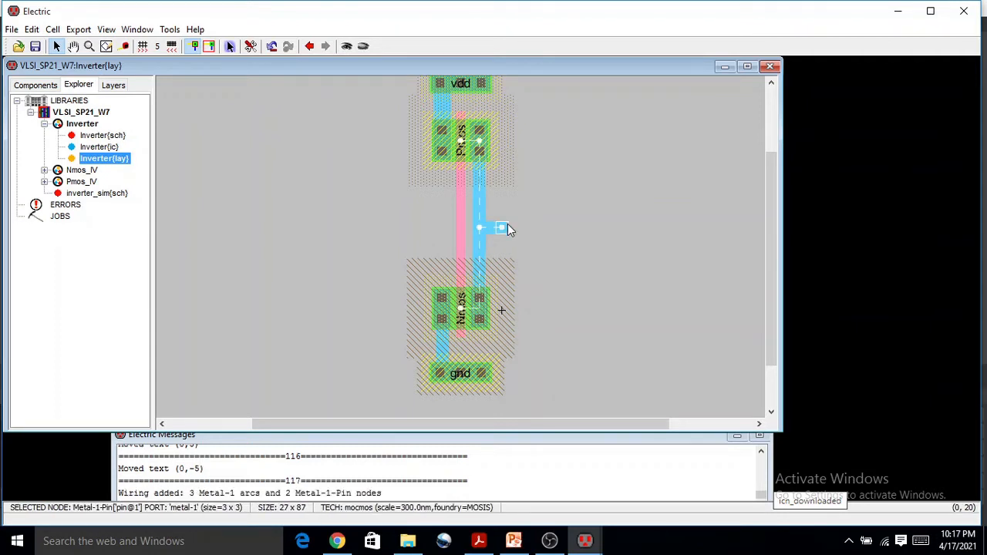
# Create an export named out on the end pin of the Metal-1 output stub.
pyautogui.click(79, 29)
pyautogui.click(89, 48)
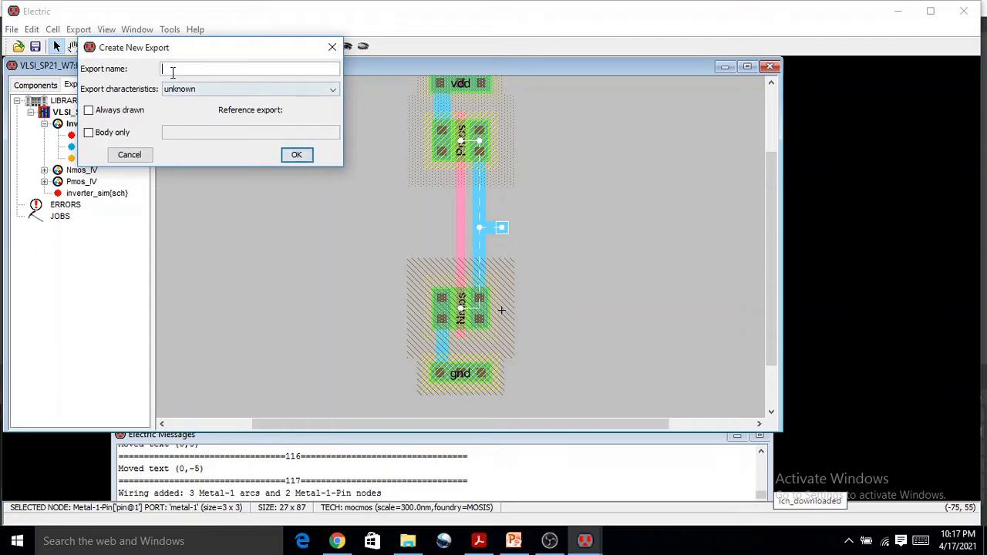
pyautogui.write('out')
pyautogui.click(297, 155)
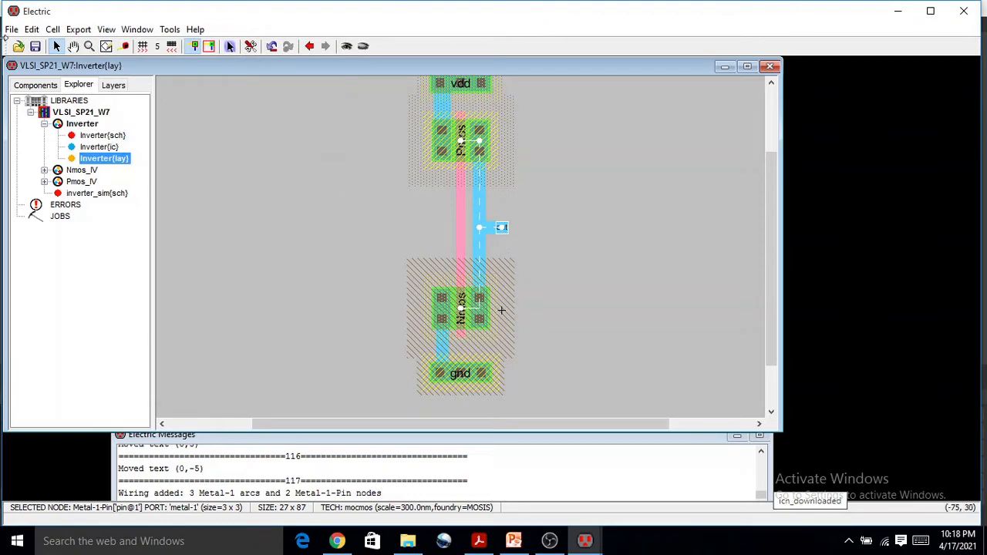
pyautogui.click(32, 29)
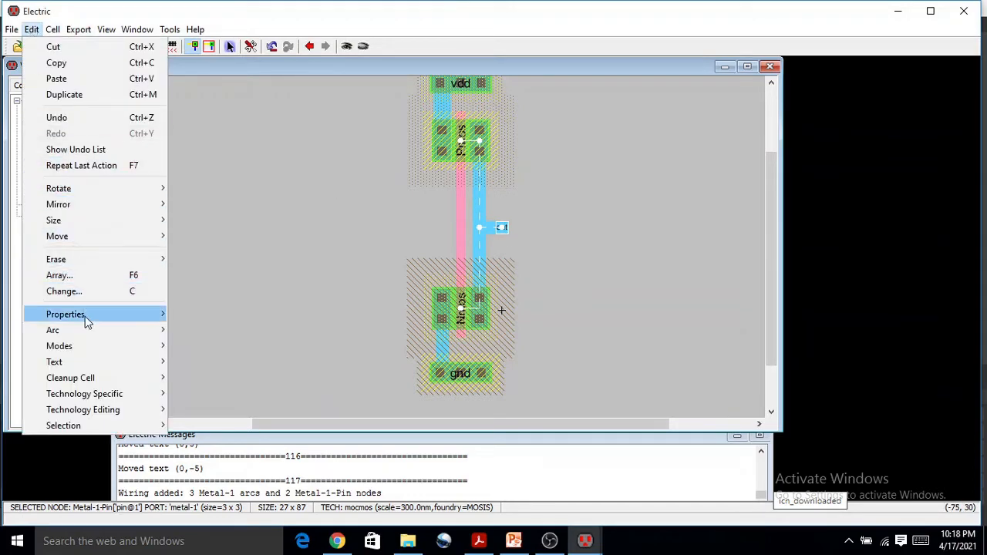
pyautogui.moveTo(86, 316)
pyautogui.click(220, 313)
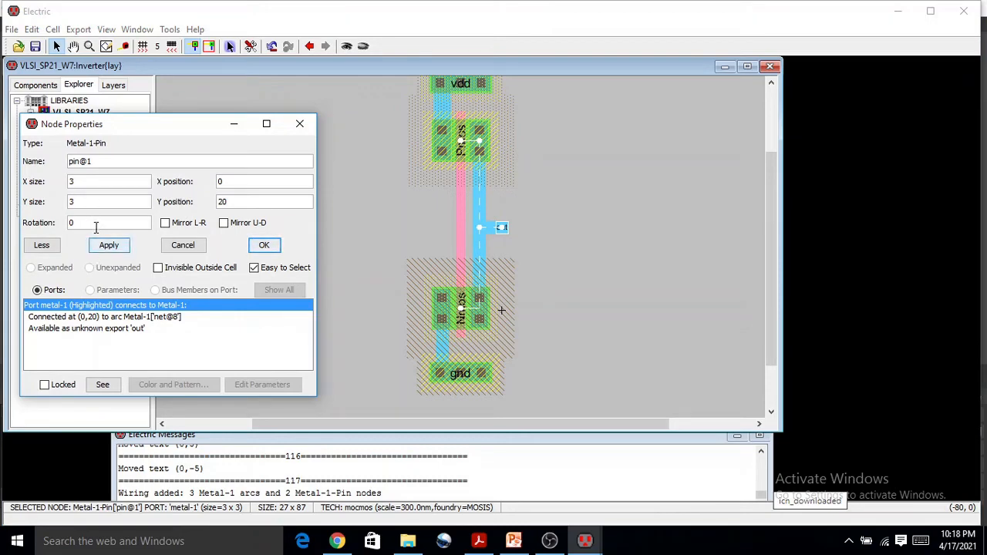
pyautogui.click(307, 130)
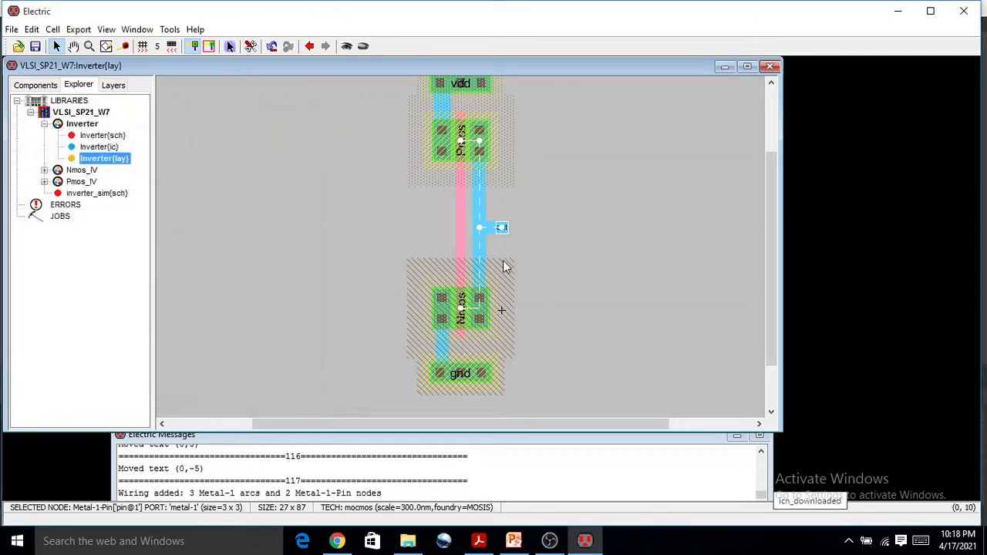
# Set the text size of the out export label on the Metal-1 stub to 3 units.
pyautogui.keyDown('ctrl'); pyautogui.scroll(3, 505, 247); pyautogui.keyUp('ctrl')
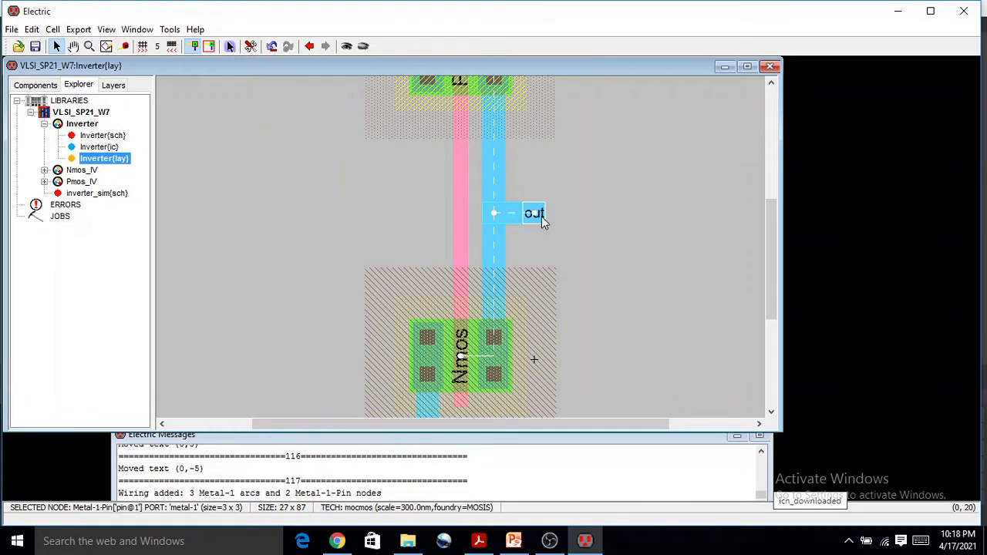
pyautogui.click(566, 228)
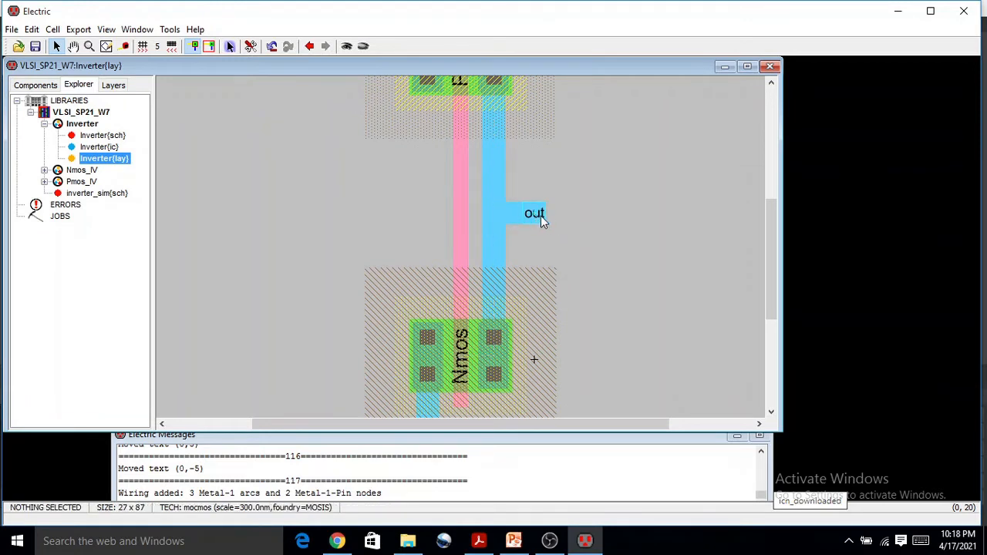
pyautogui.click(541, 215)
pyautogui.click(541, 216)
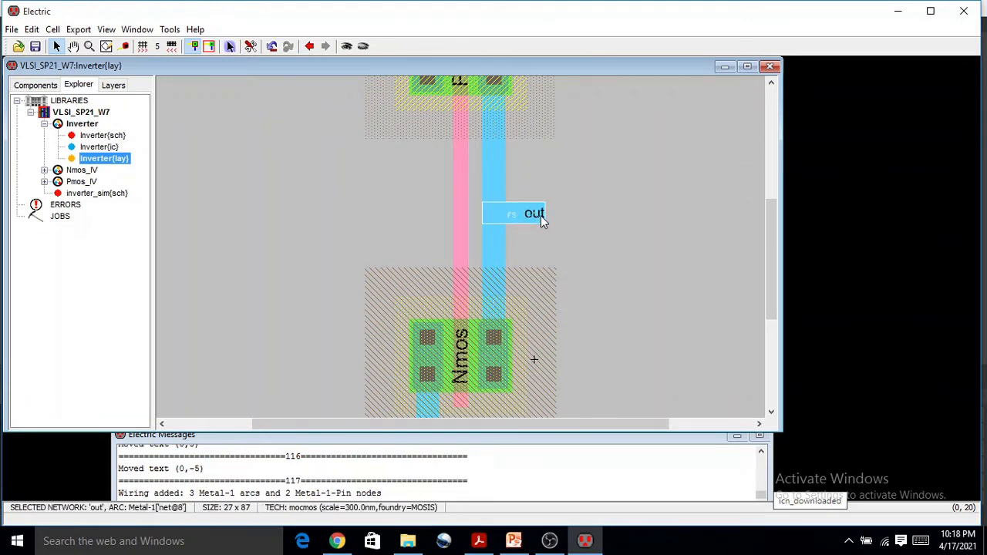
pyautogui.click(540, 215)
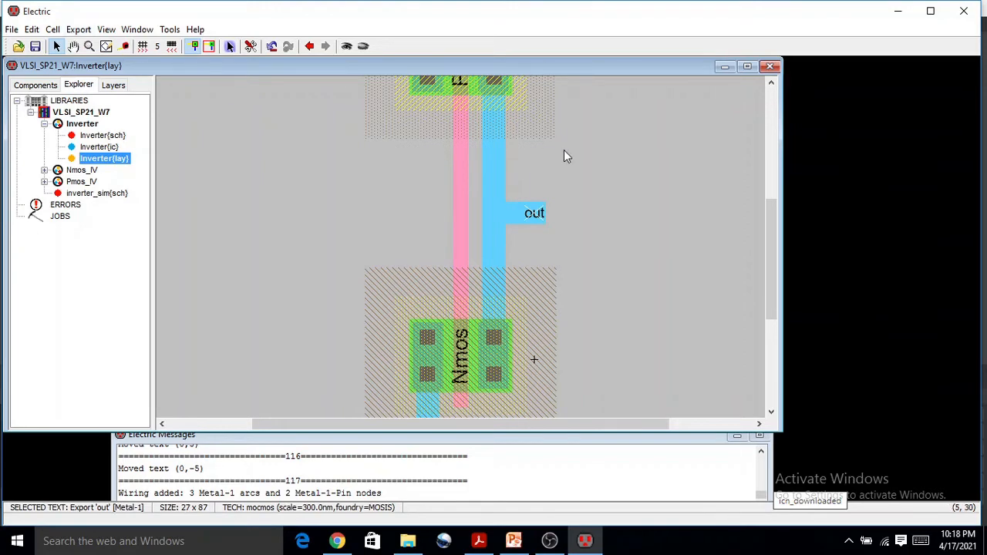
pyautogui.click(40, 31)
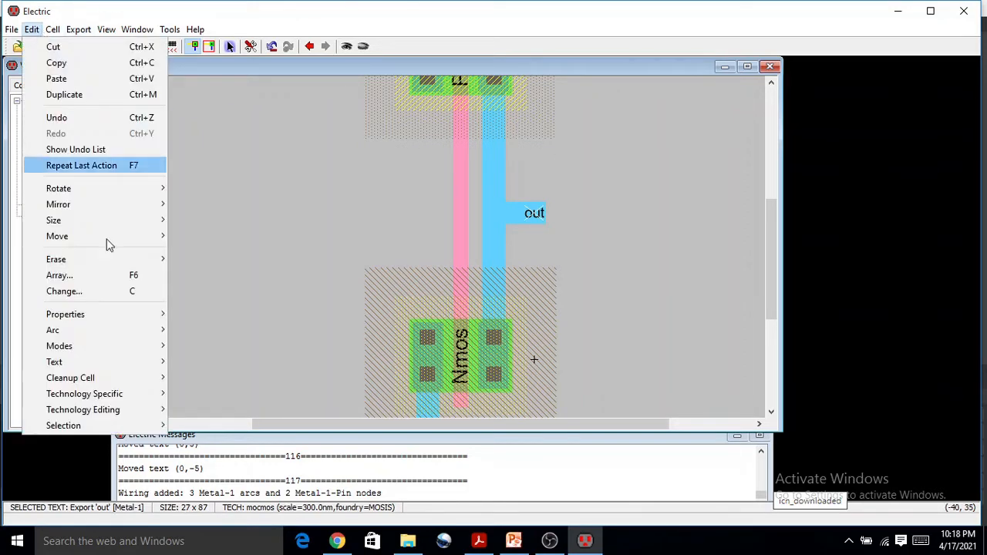
pyautogui.moveTo(121, 313)
pyautogui.click(194, 314)
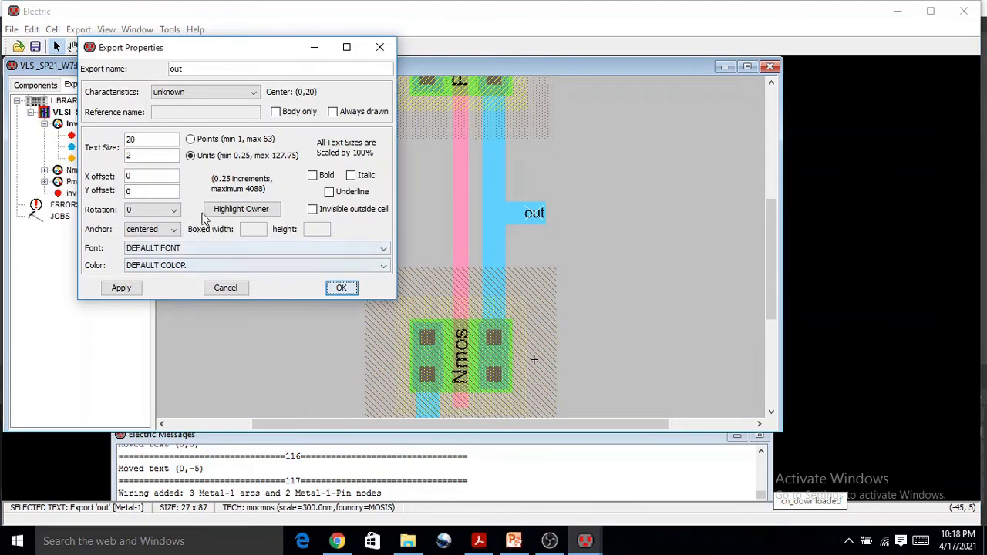
pyautogui.moveTo(134, 157); pyautogui.dragTo(115, 158)
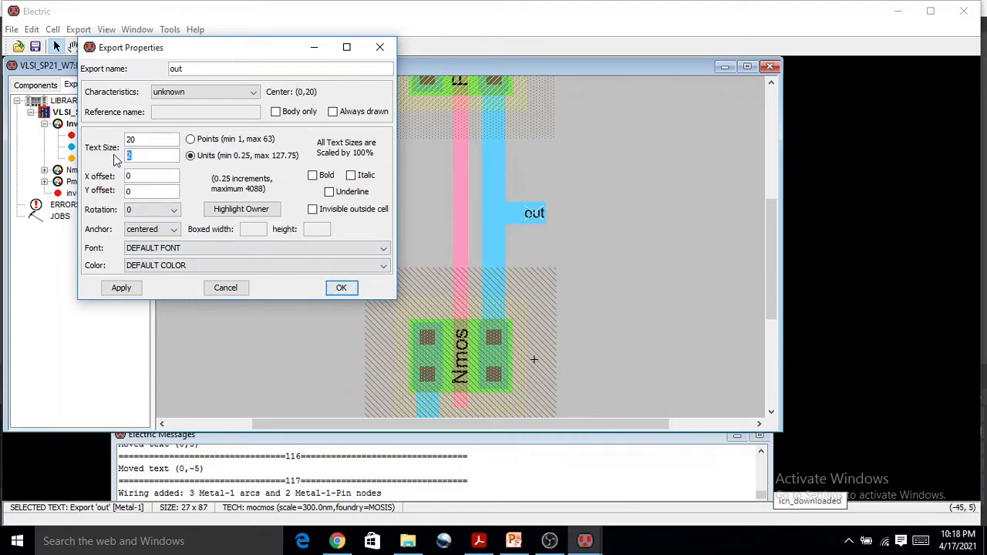
pyautogui.write('3')
pyautogui.click(339, 287)
pyautogui.click(560, 232)
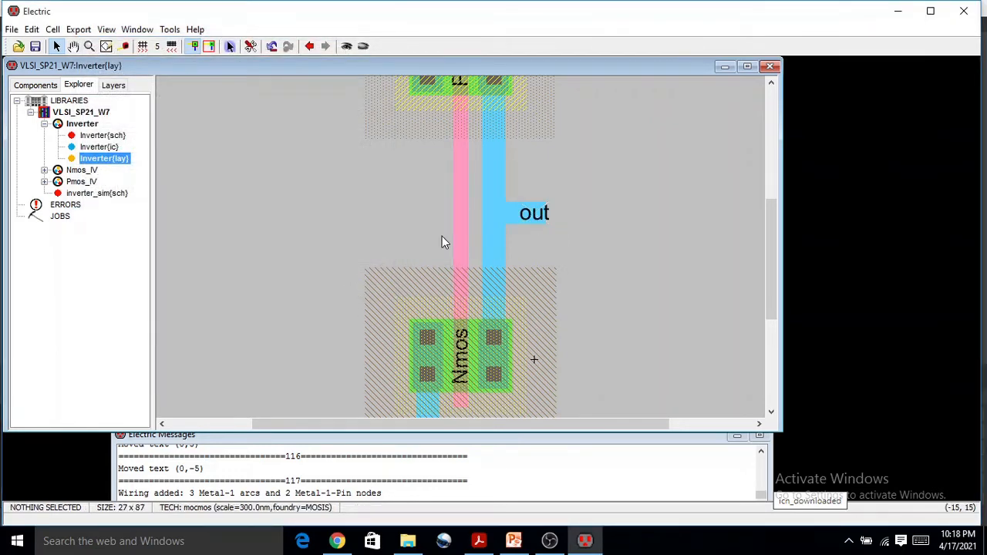
# Branch a short horizontal Polysilicon-1 stub from the middle of the shared gate arc, away from the output, ending at about (-15, 20).
pyautogui.click(461, 218)
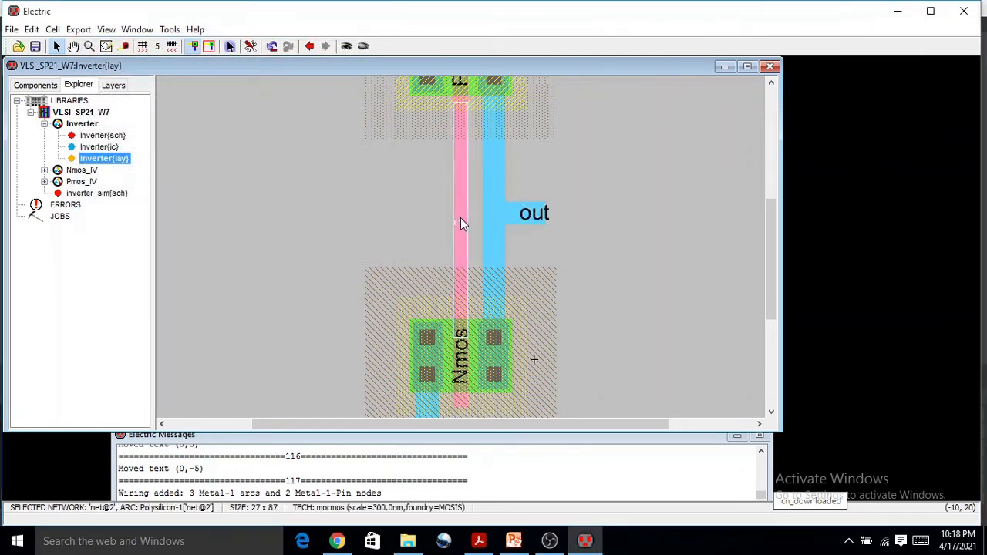
pyautogui.rightClick(410, 223)
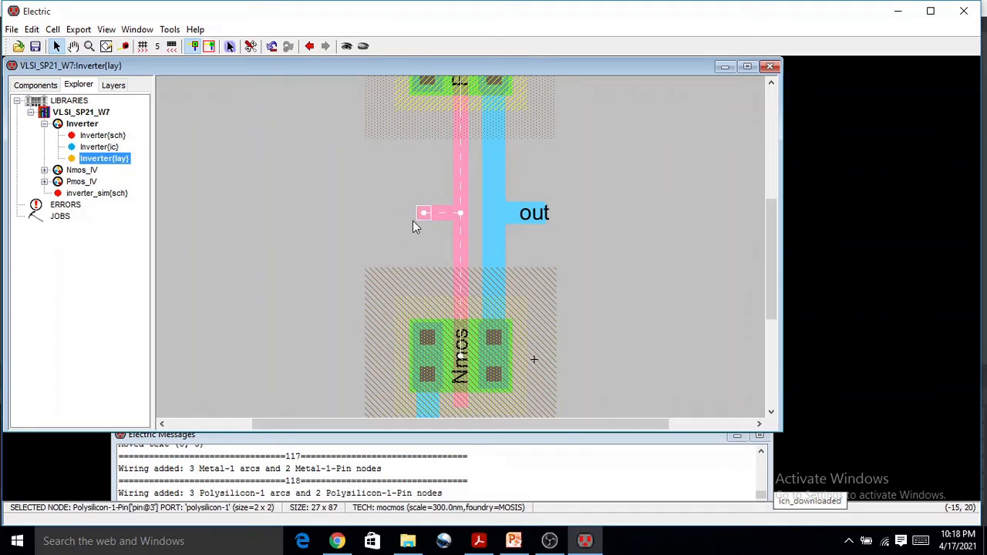
pyautogui.keyDown('ctrl'); pyautogui.scroll(-6, 419, 221); pyautogui.keyUp('ctrl')
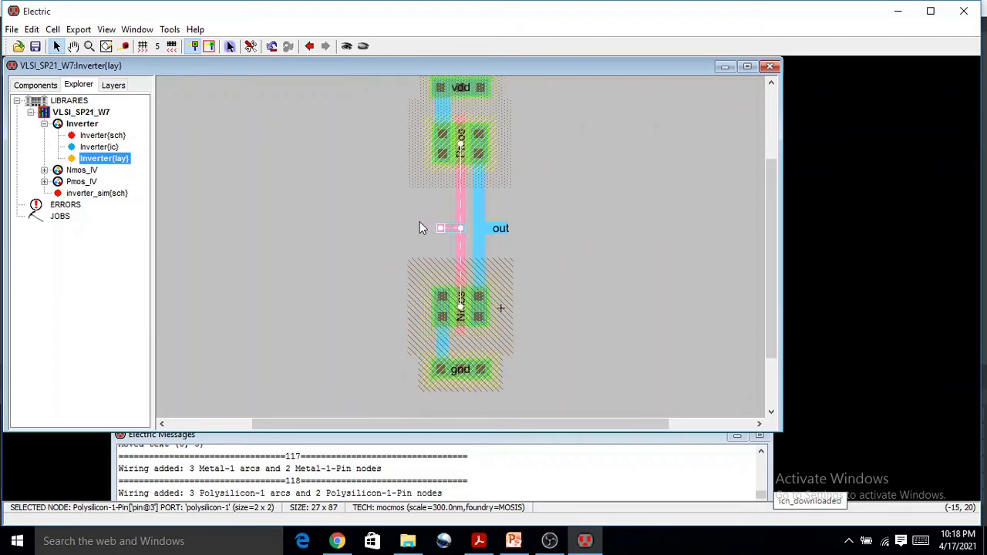
pyautogui.keyDown('ctrl'); pyautogui.scroll(-1, 419, 228); pyautogui.keyUp('ctrl')
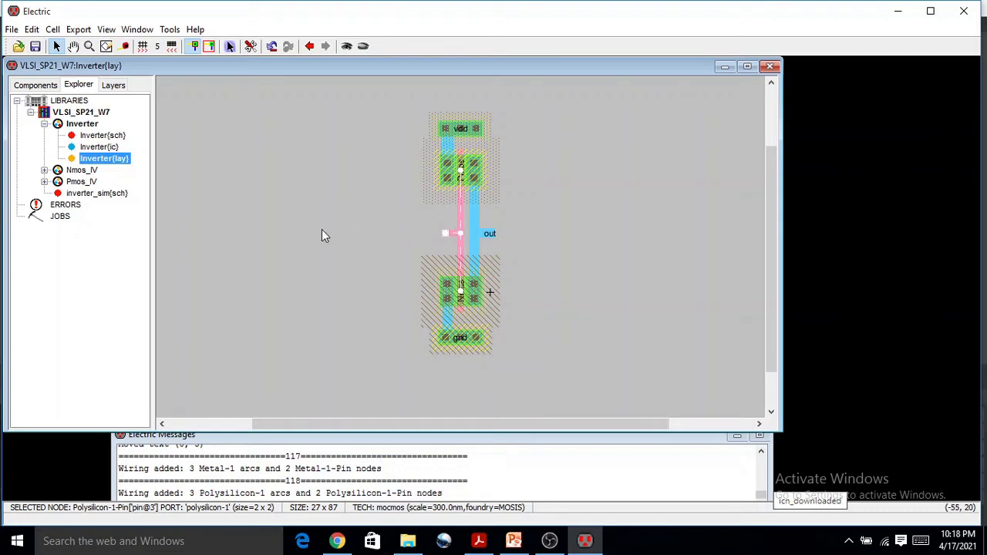
pyautogui.click(410, 223)
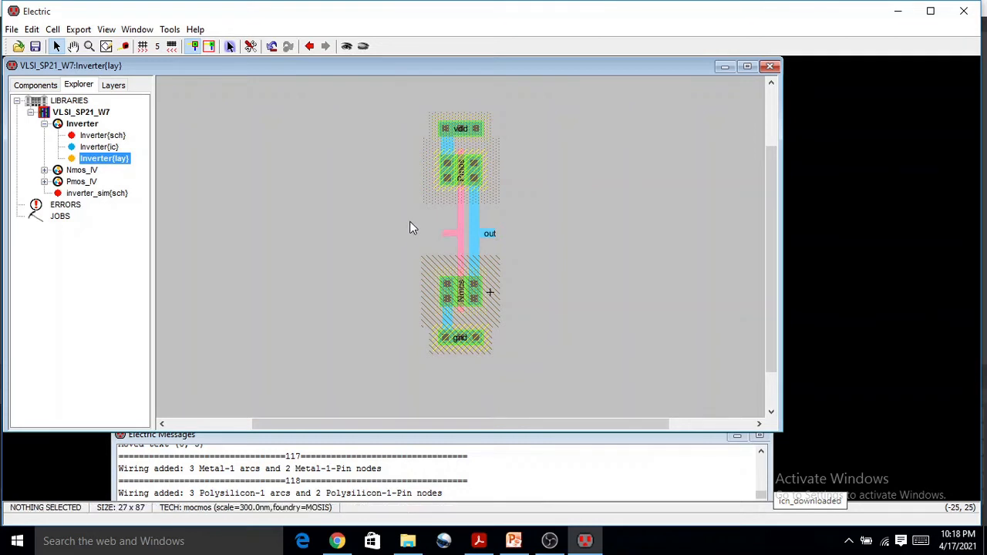
# Place a Metal-1-Polysilicon-1-Con contact just beyond the free end of the polysilicon gate stub, aligned with it.
pyautogui.click(38, 87)
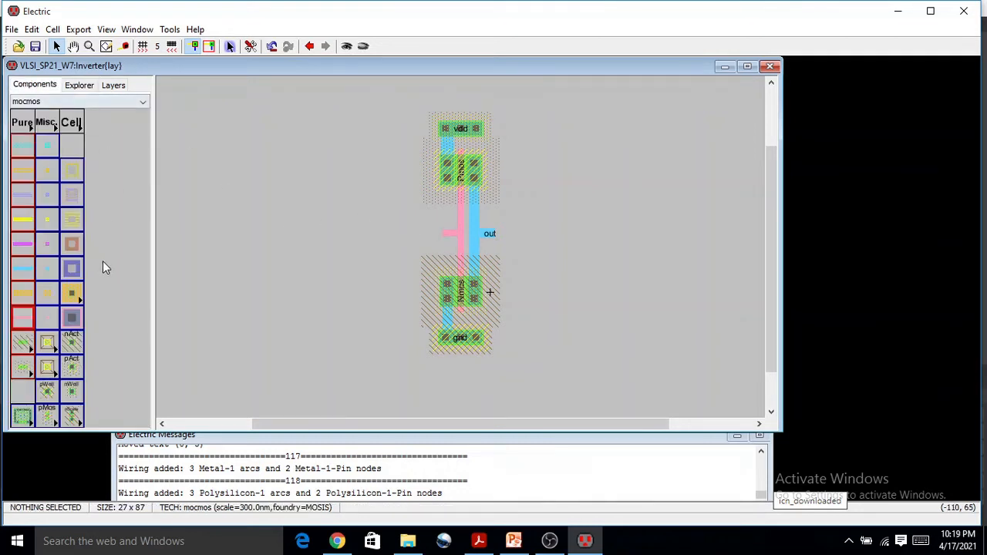
pyautogui.click(72, 322)
pyautogui.click(73, 327)
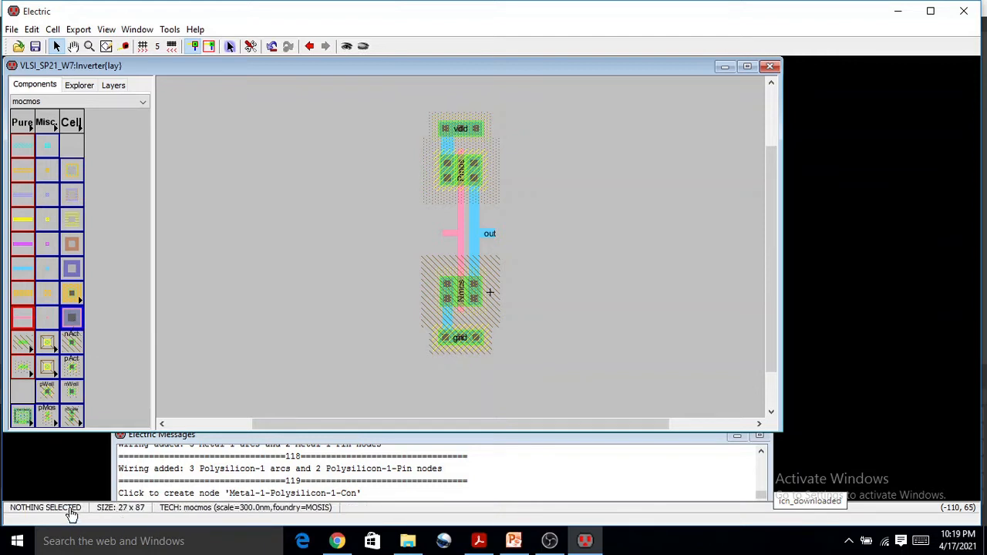
pyautogui.click(69, 320)
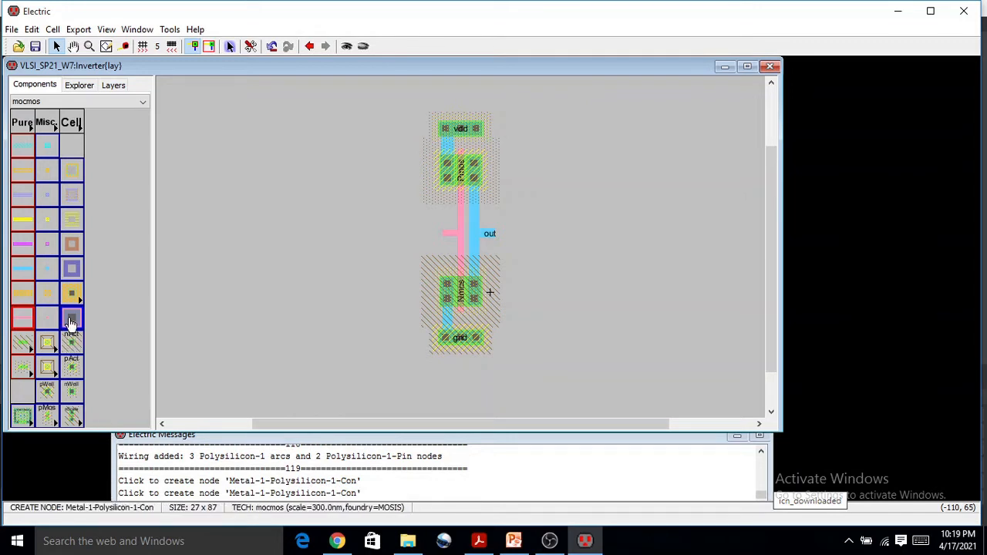
pyautogui.click(70, 322)
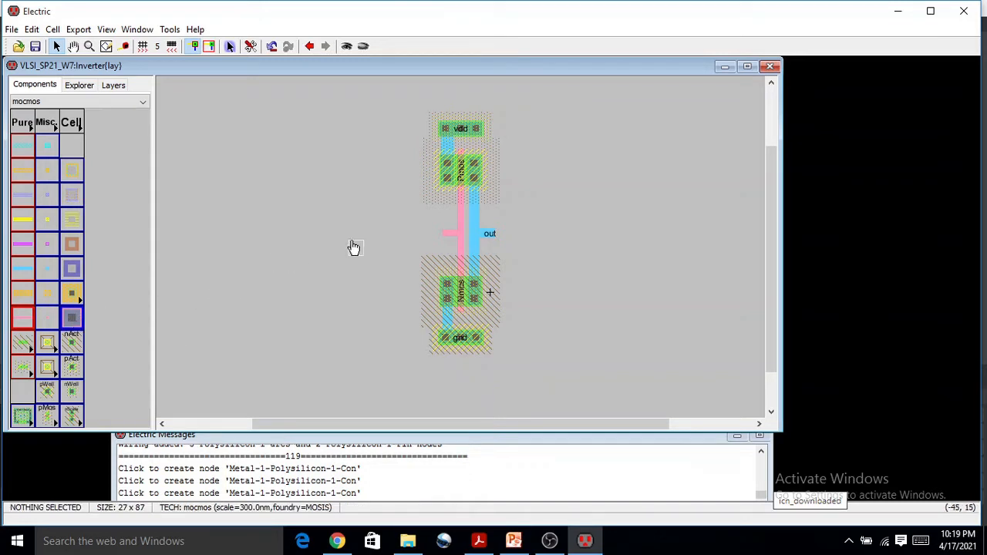
pyautogui.click(431, 243)
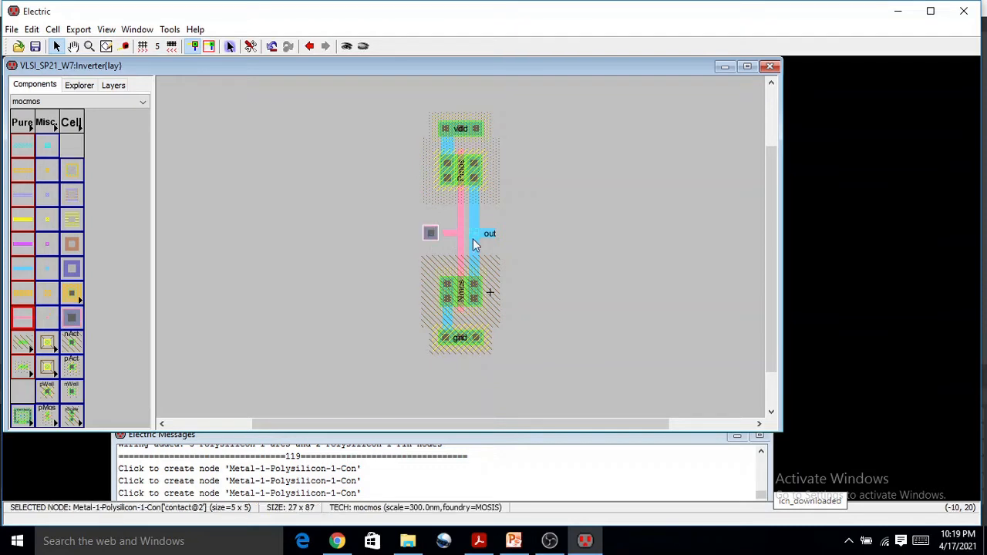
# Try a long Polysilicon-1 arc from the new contact away from the gate, and undo it.
pyautogui.rightClick(328, 235)
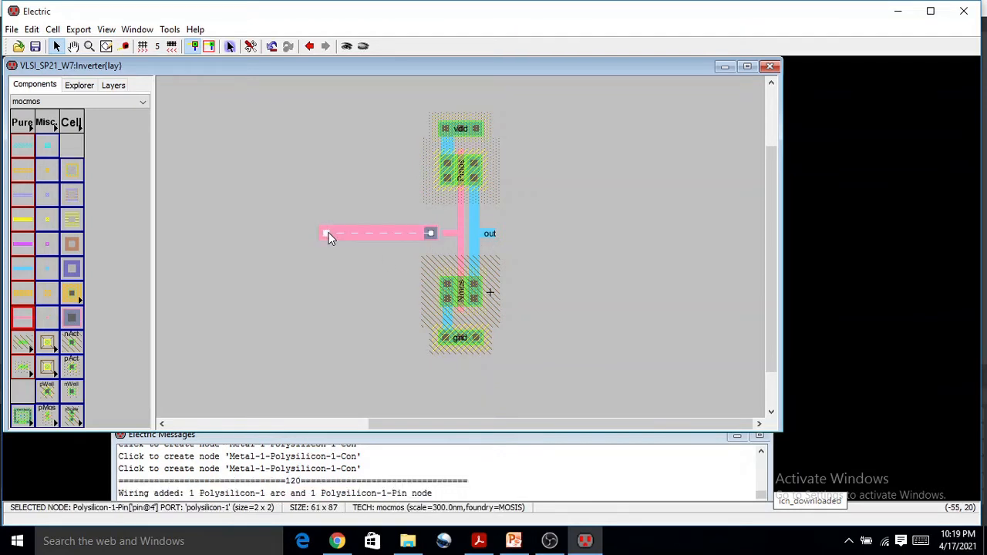
pyautogui.hotkey('ctrl', 'z')
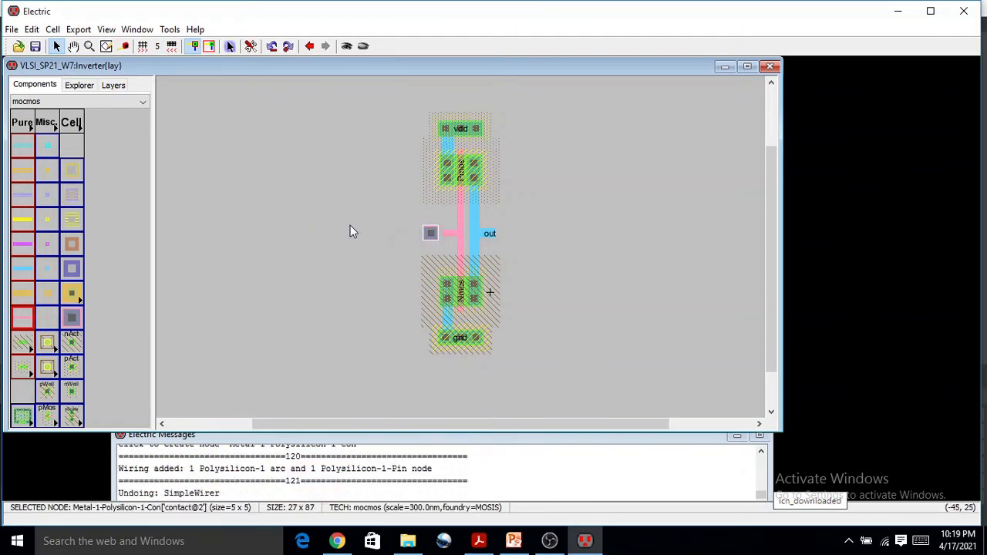
pyautogui.click(351, 227)
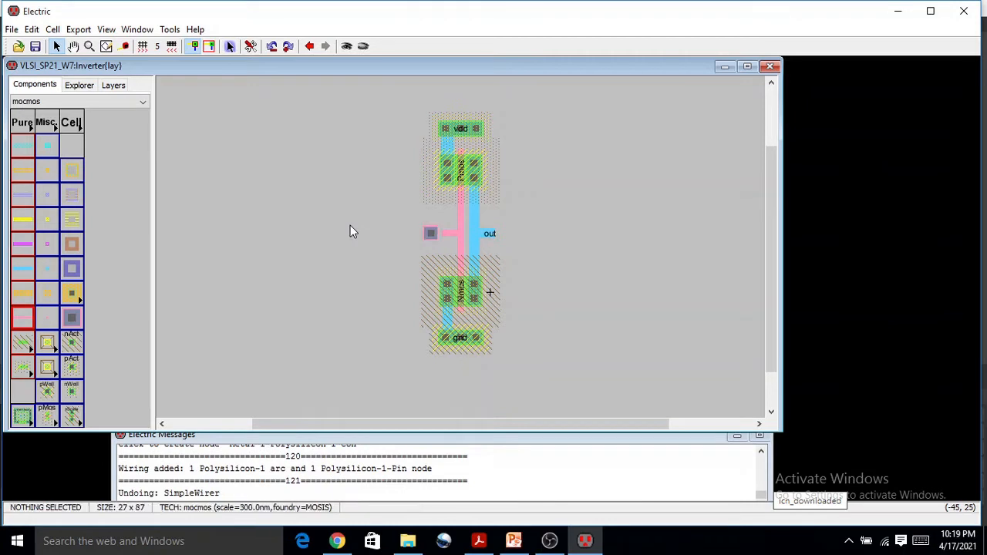
# Wire the end pin of the polysilicon gate stub to the Metal-1-Polysilicon-1 contact with a Polysilicon-1 arc.
pyautogui.click(446, 237)
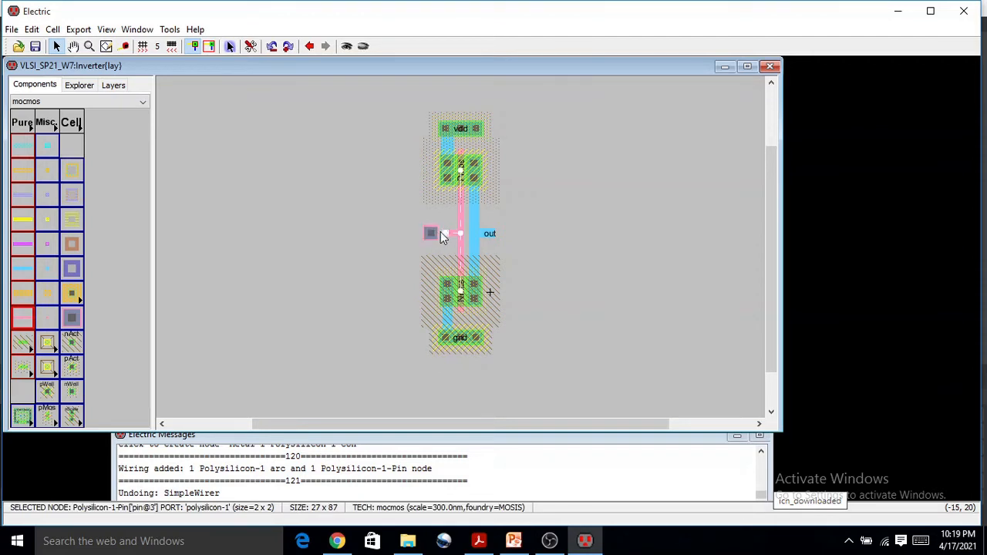
pyautogui.rightClick(430, 232)
pyautogui.click(395, 242)
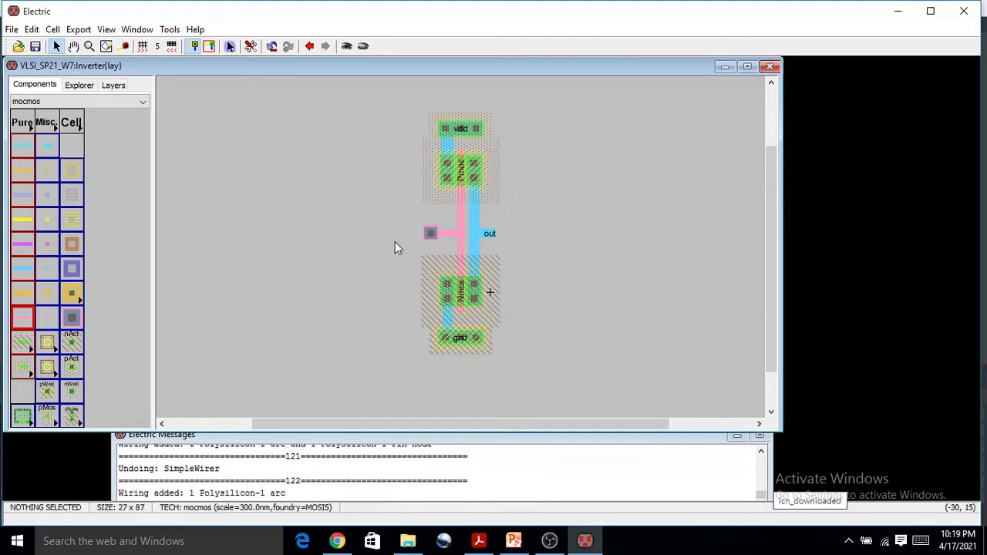
# Select the whole inverter layout and run Cleanup Pins on the cell to remove unneeded pins.
pyautogui.click(446, 233)
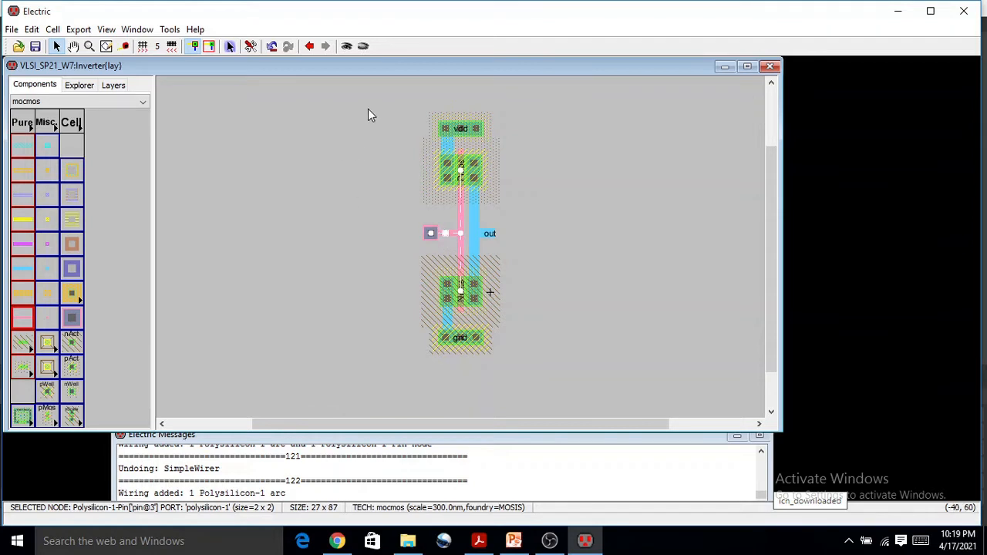
pyautogui.moveTo(368, 107); pyautogui.dragTo(643, 369)
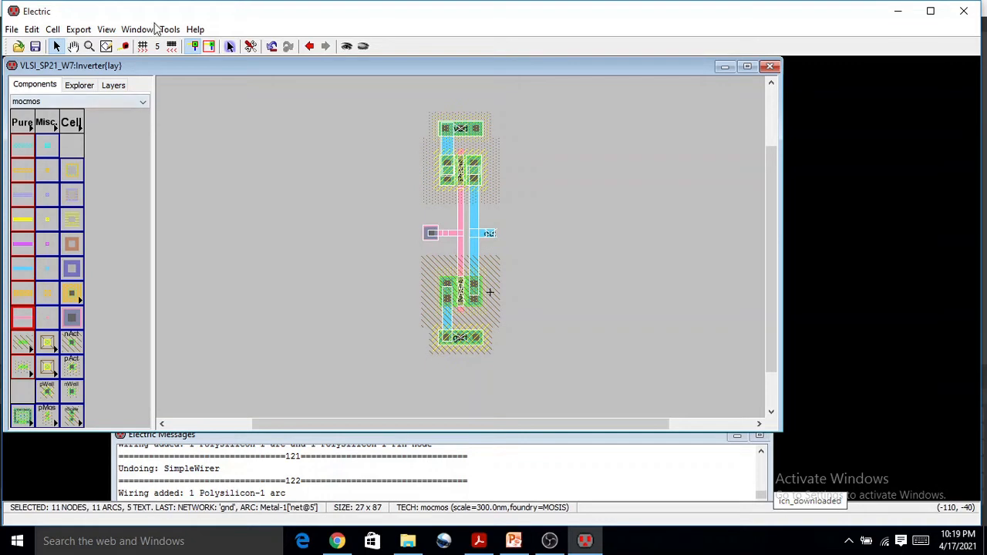
pyautogui.click(32, 31)
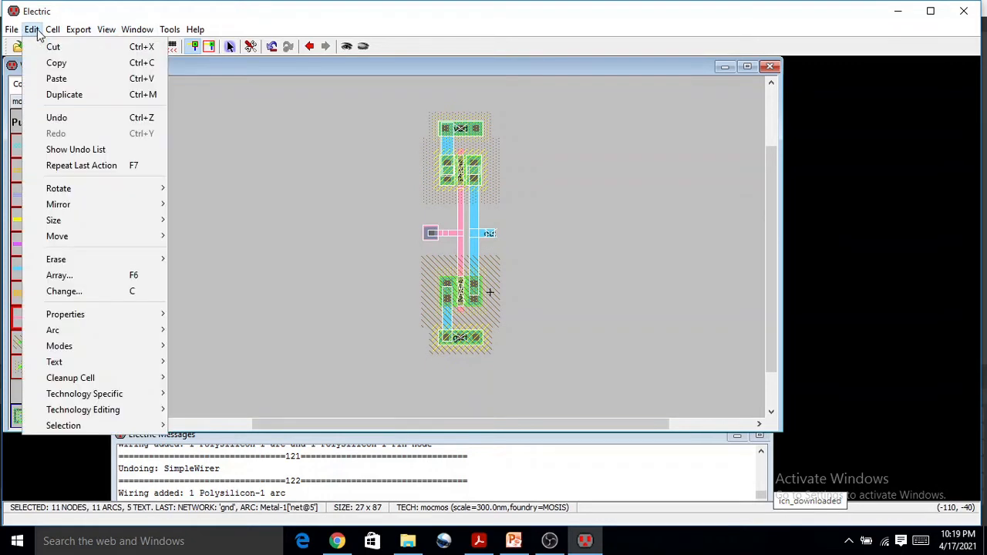
pyautogui.moveTo(99, 379)
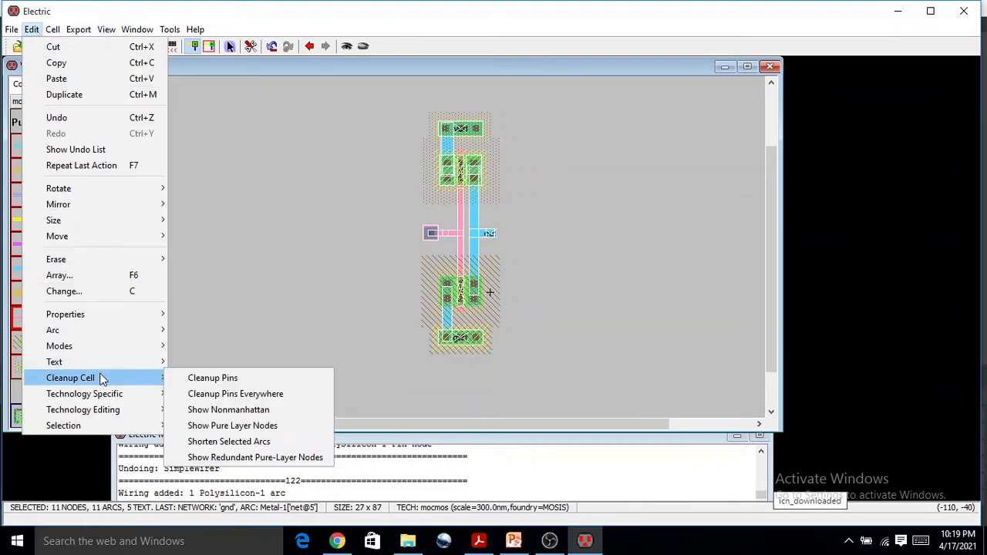
pyautogui.click(229, 378)
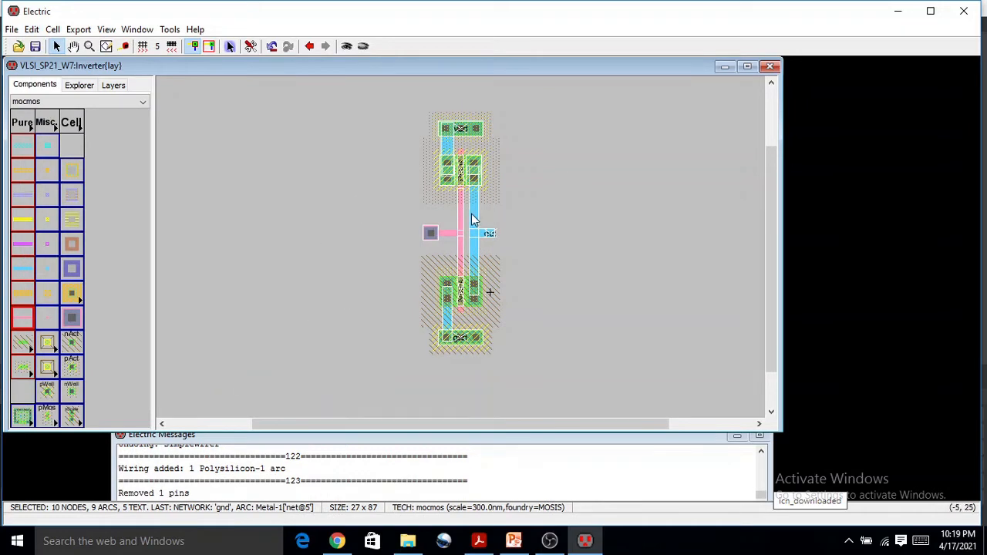
# Move the Metal-1-Polysilicon-1 contact 5 units horizontally toward the shared polysilicon gate.
pyautogui.keyDown('ctrl'); pyautogui.scroll(3, 414, 269); pyautogui.keyUp('ctrl')
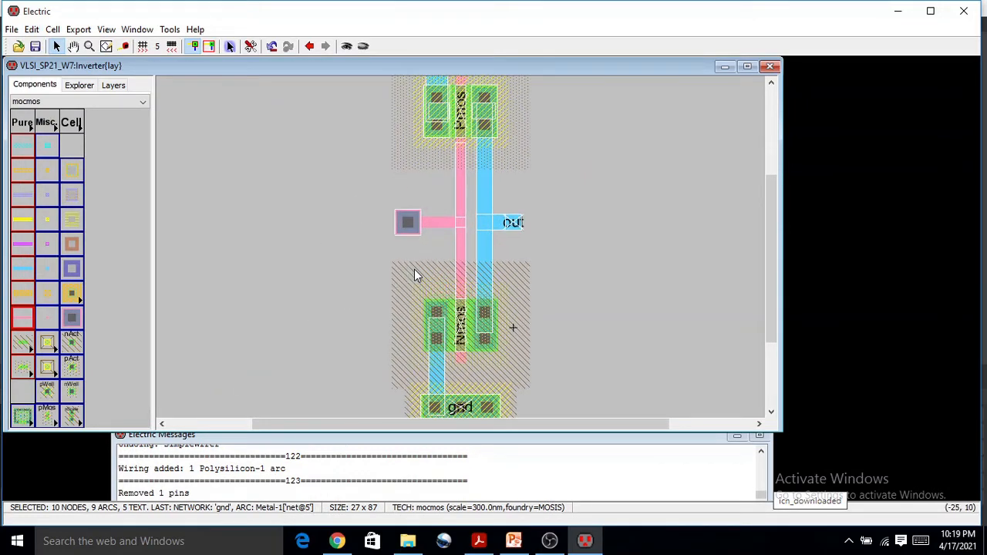
pyautogui.moveTo(394, 218); pyautogui.dragTo(411, 216)
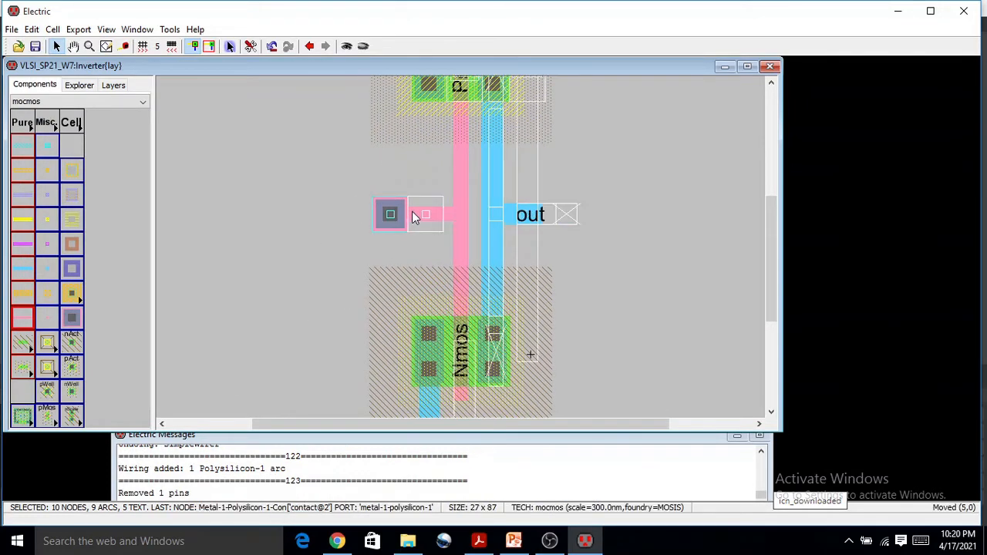
pyautogui.click(352, 242)
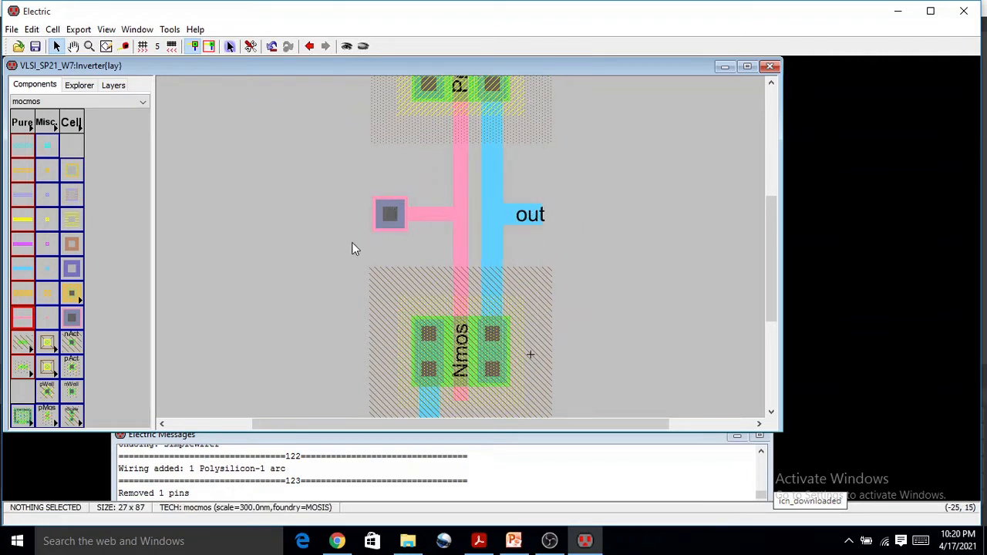
pyautogui.moveTo(392, 220); pyautogui.dragTo(432, 207)
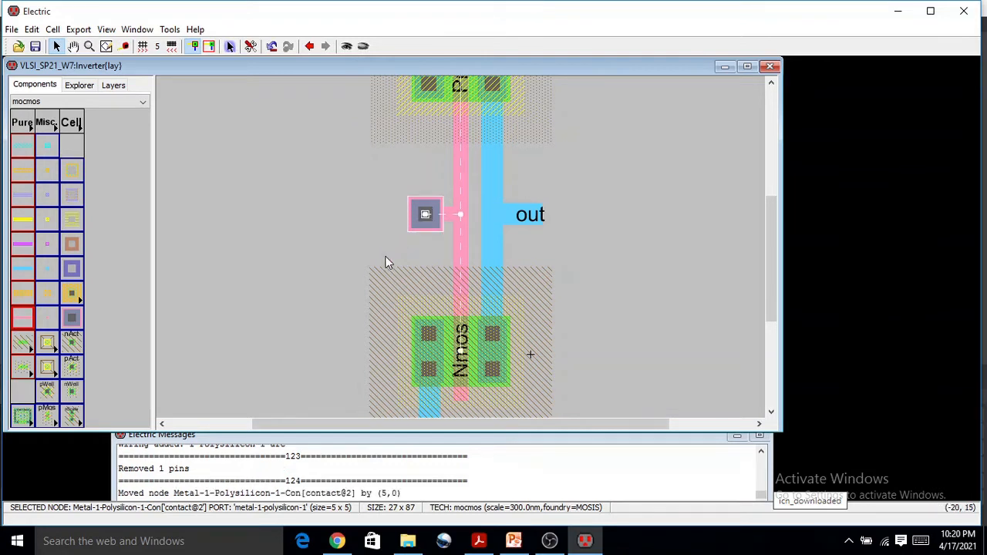
pyautogui.click(356, 255)
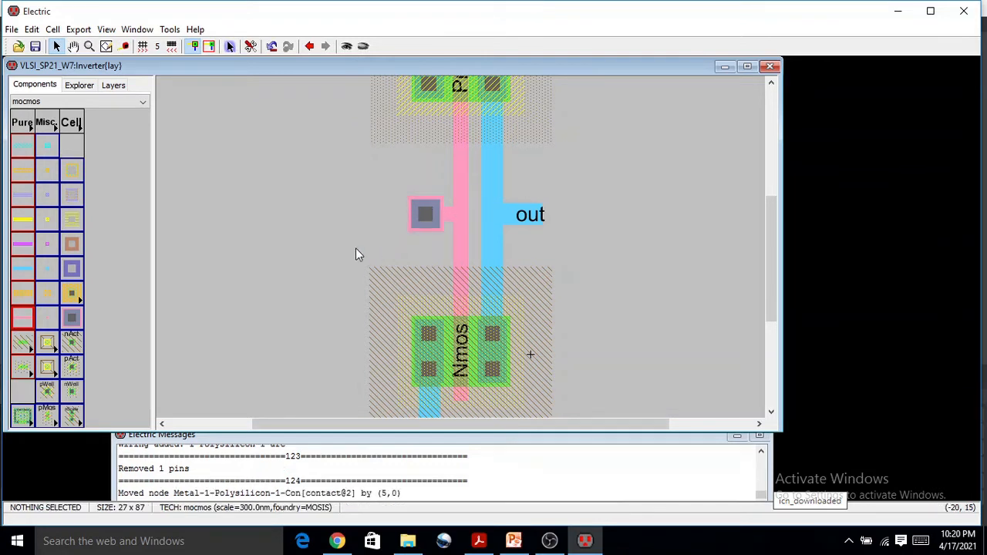
# Try a Polysilicon-1 arc from the moved contact extending away from the gate, and undo it.
pyautogui.click(427, 216)
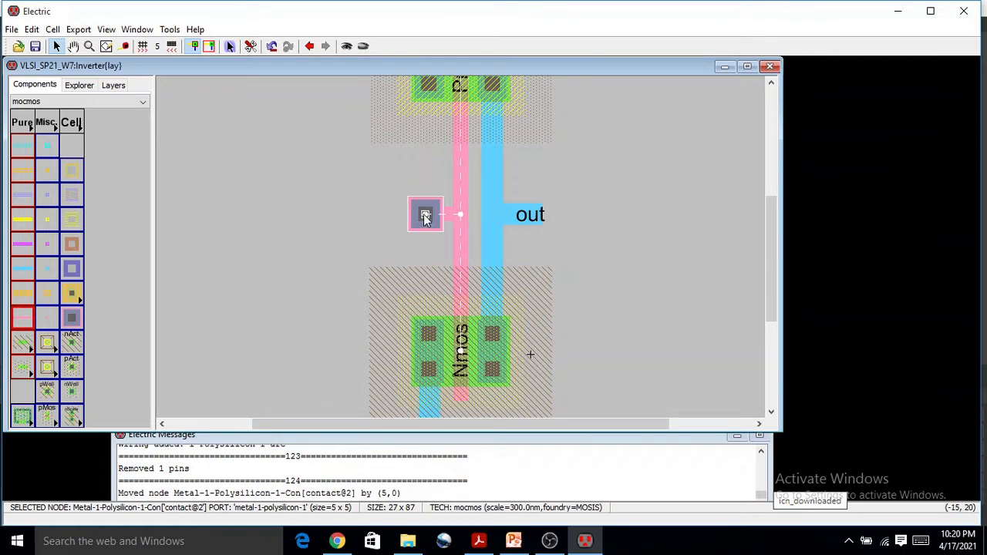
pyautogui.rightClick(357, 213)
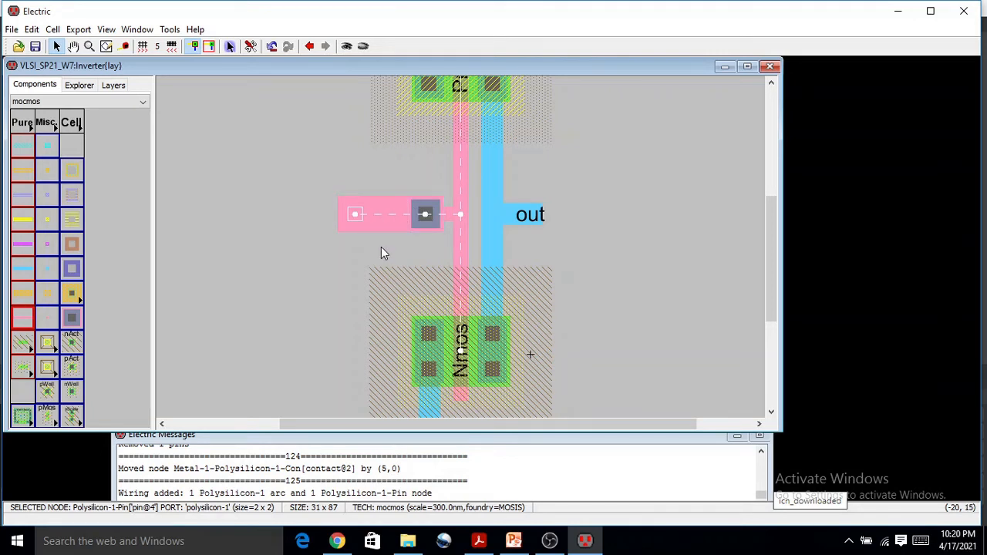
pyautogui.hotkey('ctrl', 'z')
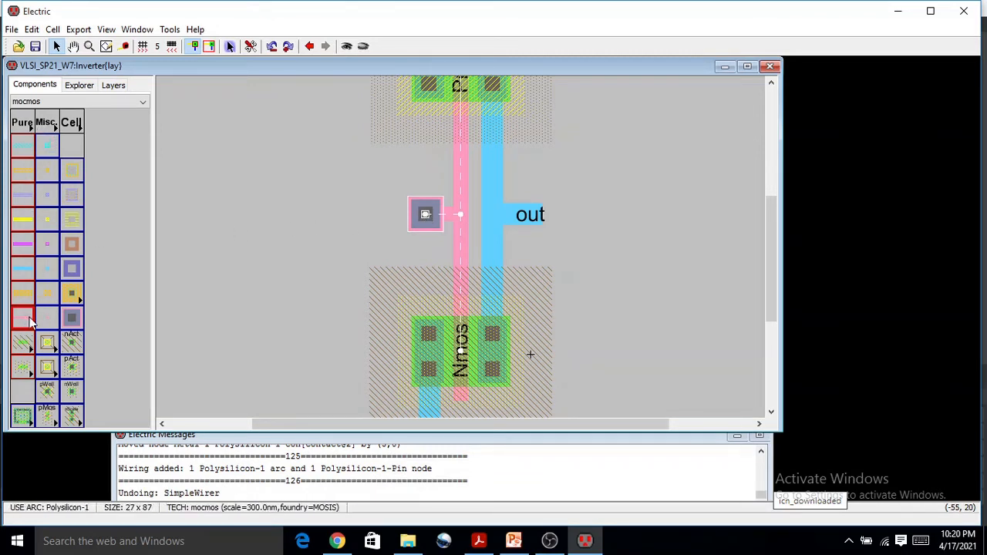
# Wire a Metal-1 arc from the contact away from the gate and shorten it by moving its end pin 5 units back toward the contact.
pyautogui.click(24, 269)
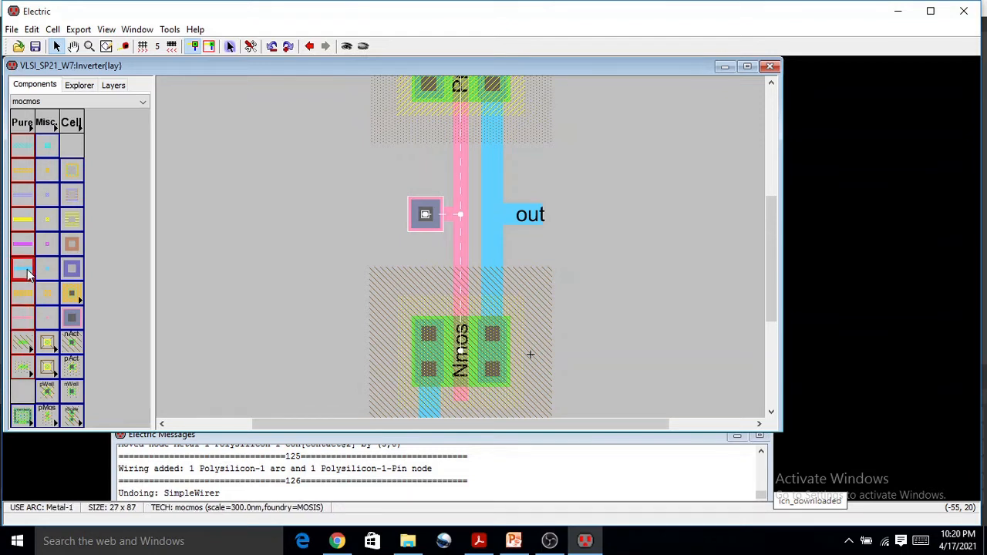
pyautogui.rightClick(359, 218)
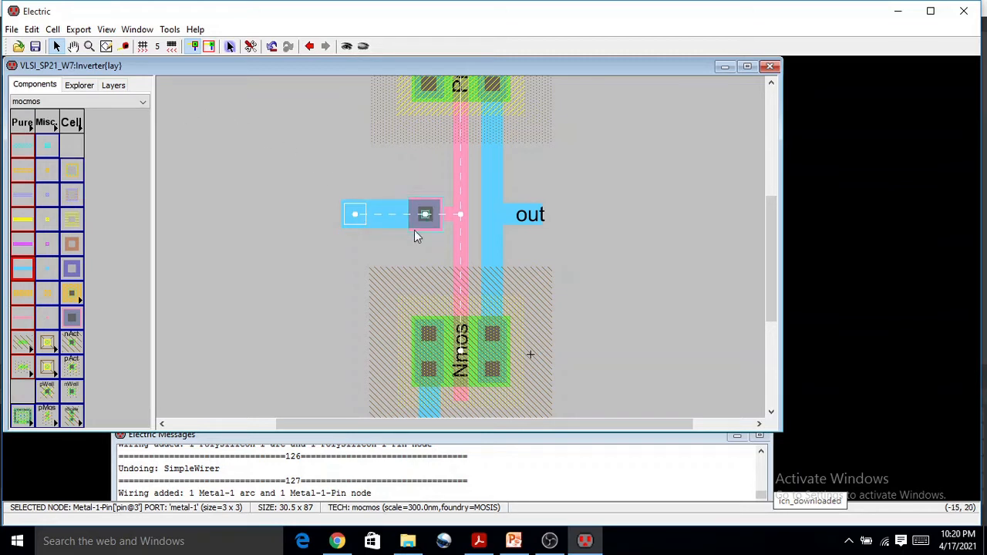
pyautogui.moveTo(355, 219); pyautogui.dragTo(378, 214)
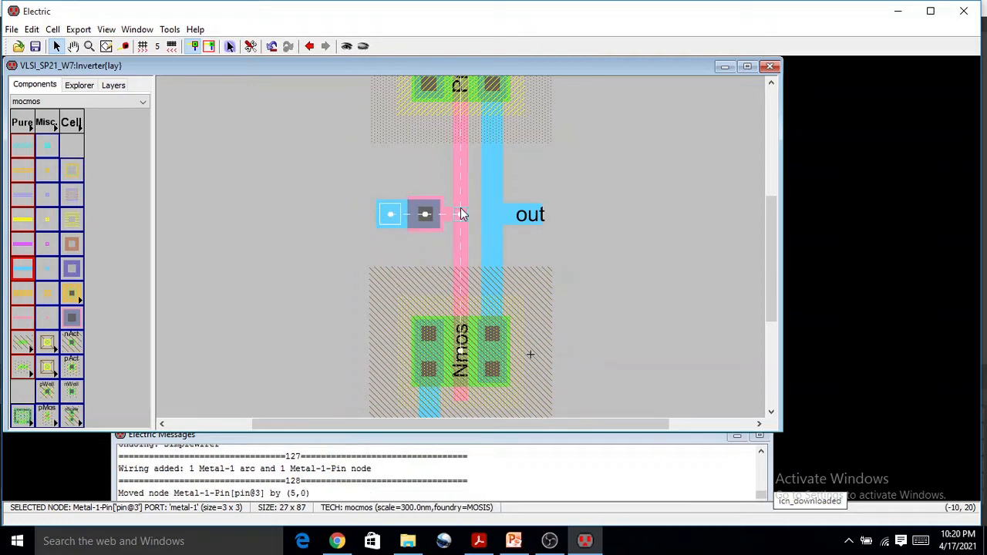
# Create an export named "in" on the end pin of the new Metal-1 stub.
pyautogui.click(32, 29)
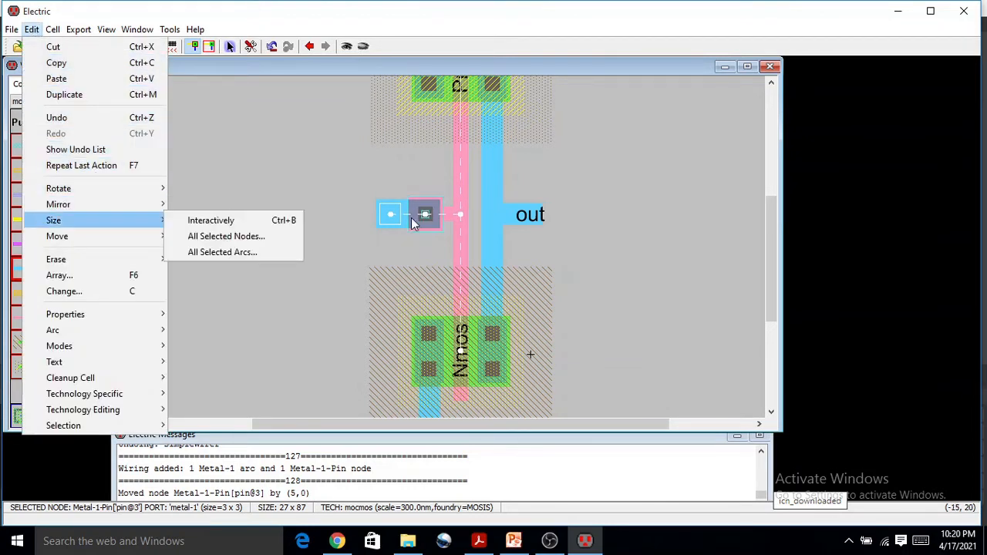
pyautogui.click(245, 141)
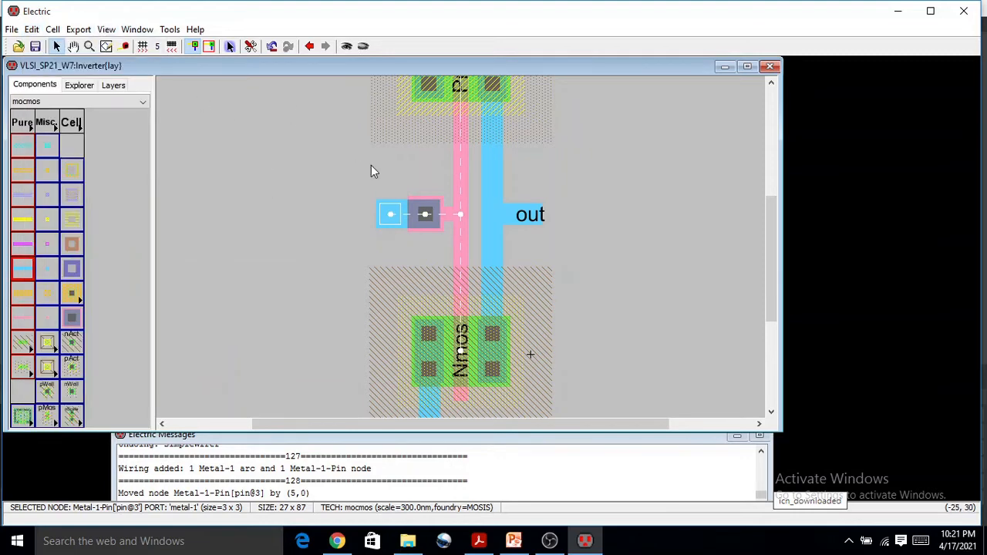
pyautogui.click(78, 30)
pyautogui.click(108, 48)
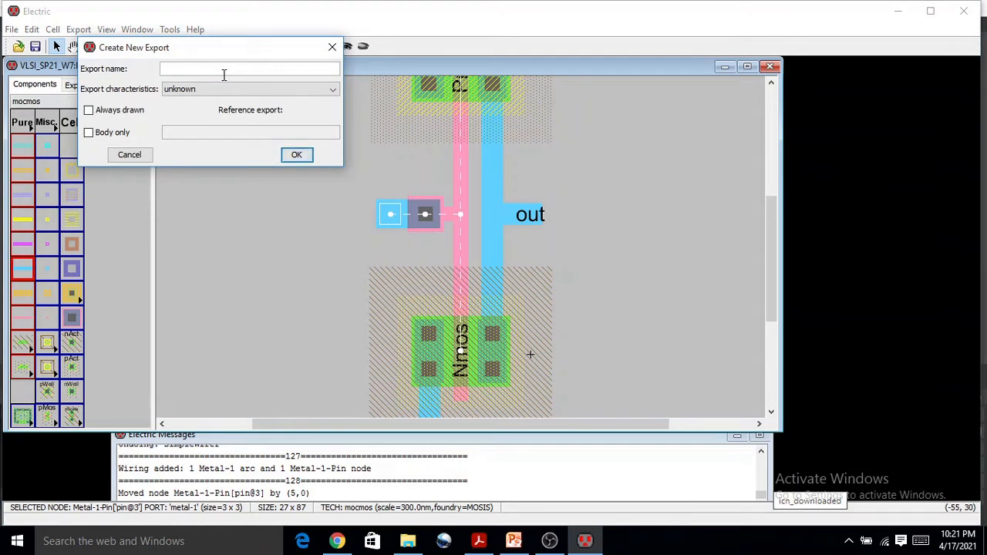
pyautogui.write('in')
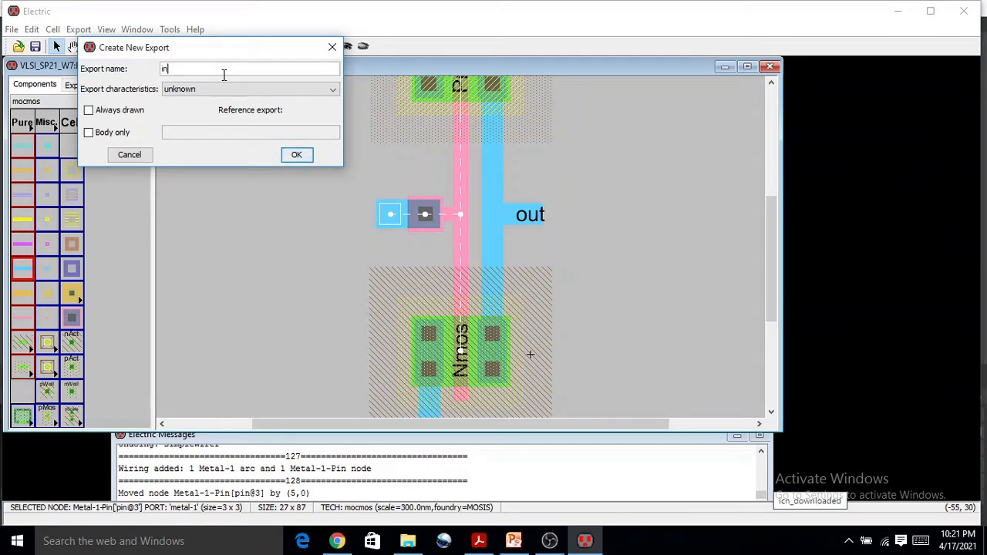
pyautogui.click(296, 154)
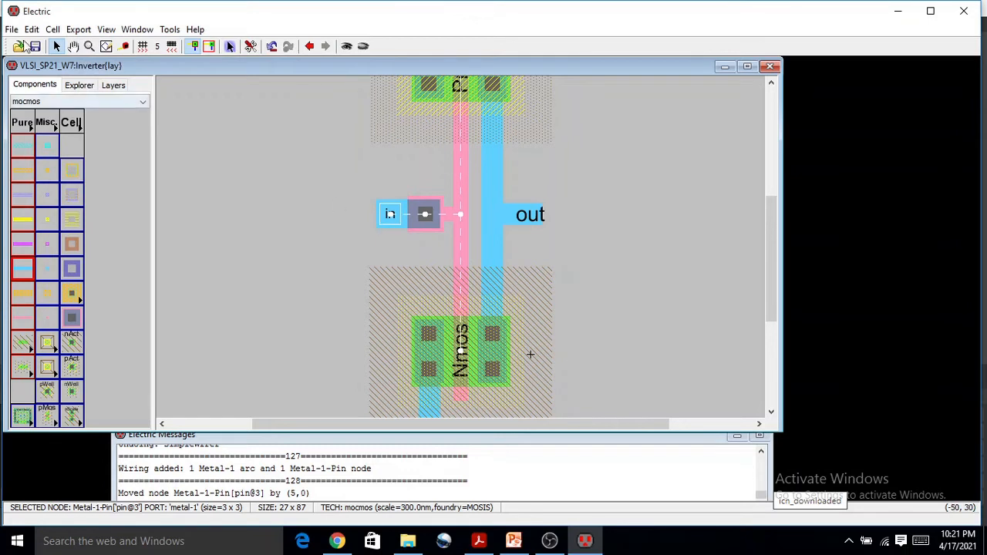
# Set the text size of the "in" export label to 3 units.
pyautogui.keyDown('ctrl'); pyautogui.scroll(5, 388, 223); pyautogui.keyUp('ctrl')
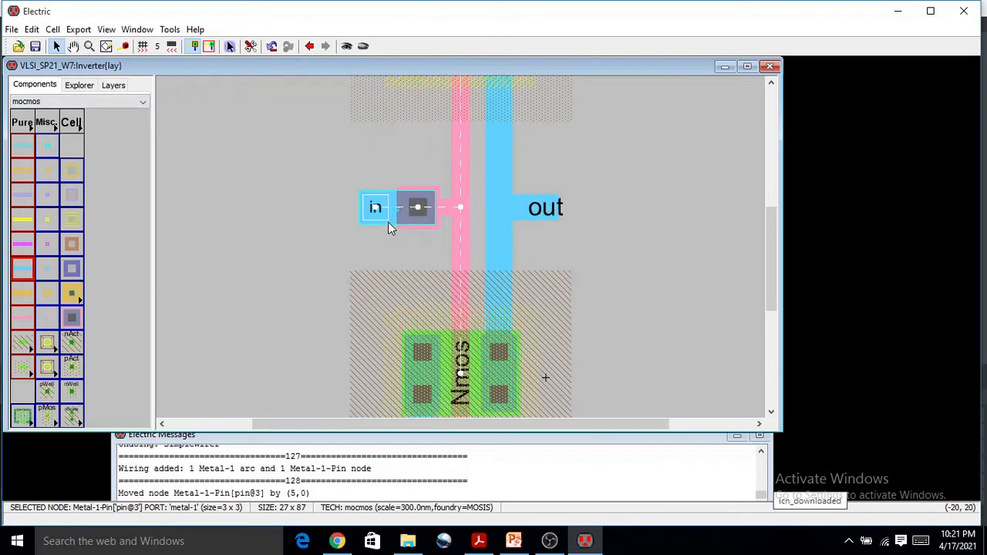
pyautogui.click(346, 200)
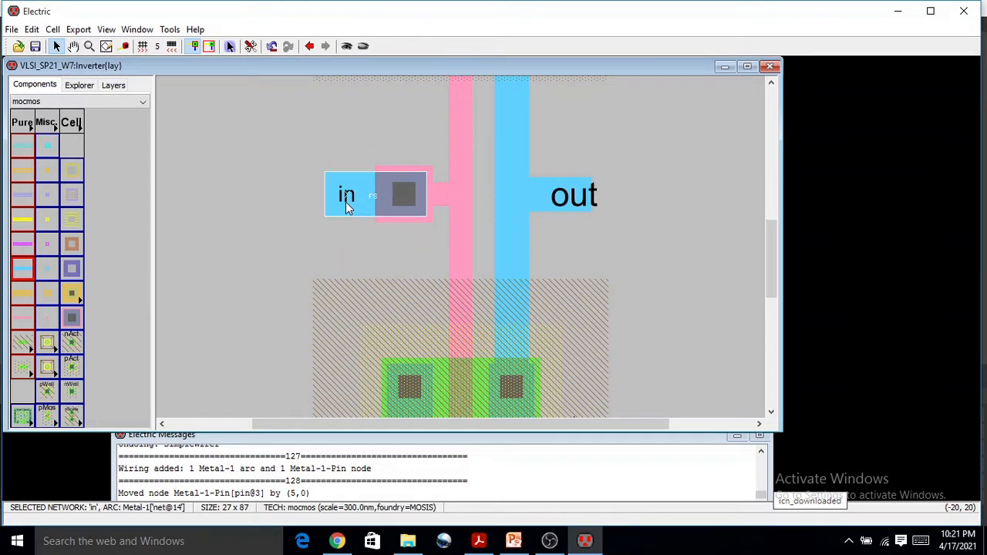
pyautogui.click(347, 195)
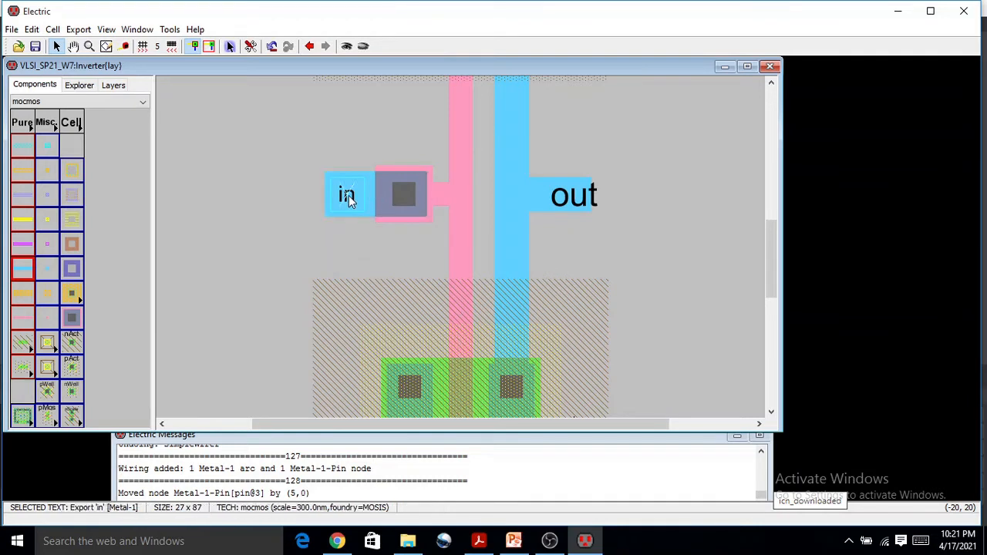
pyautogui.click(35, 30)
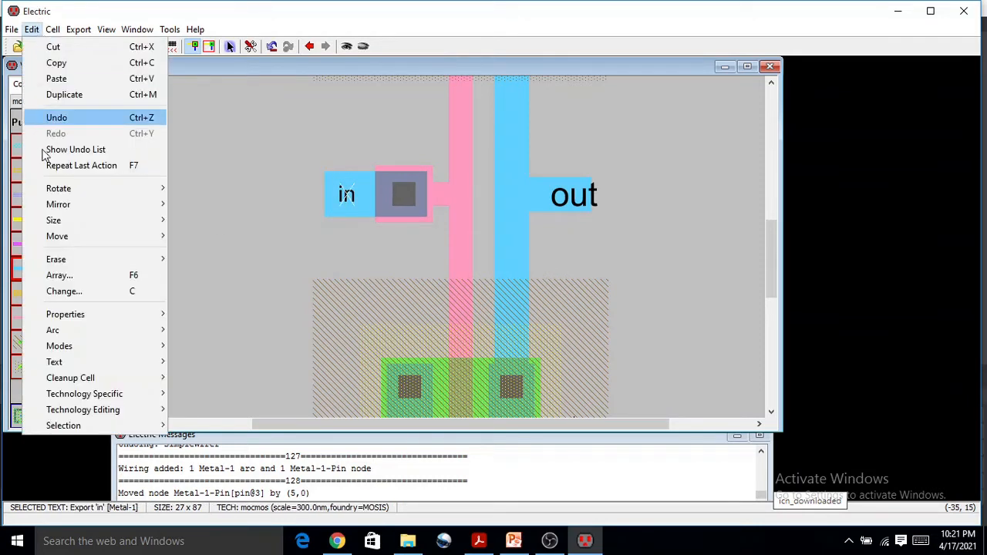
pyautogui.moveTo(65, 314)
pyautogui.click(188, 323)
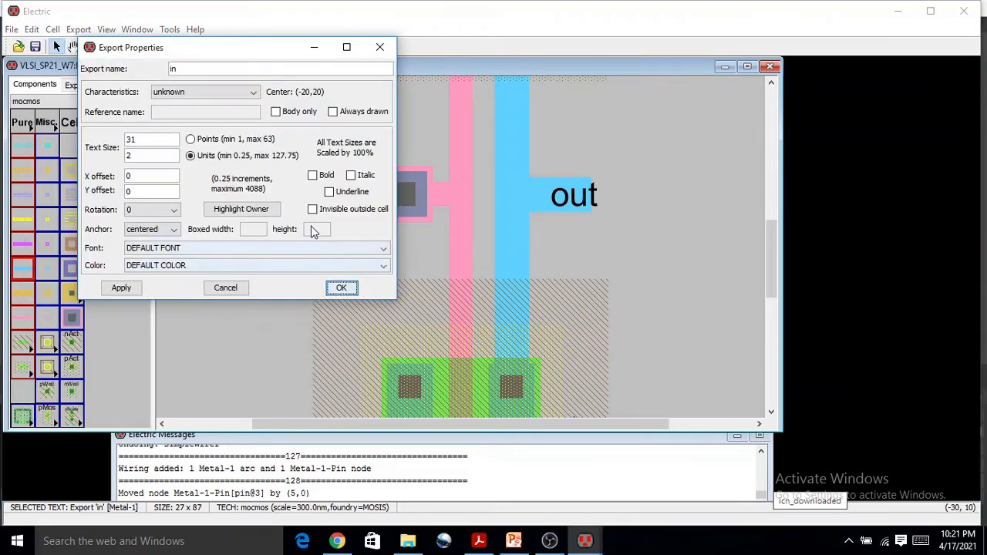
pyautogui.moveTo(132, 157); pyautogui.dragTo(105, 156)
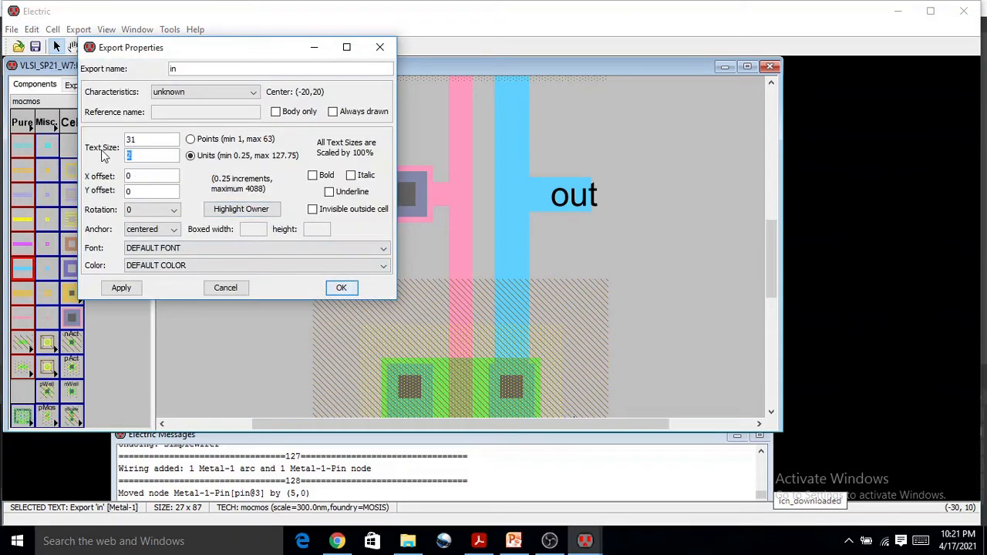
pyautogui.write('3')
pyautogui.click(341, 287)
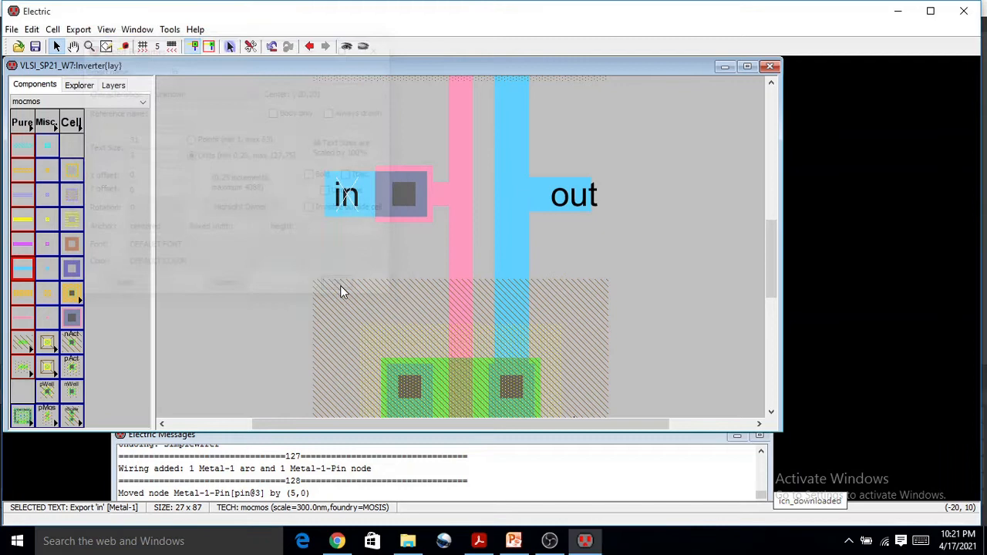
pyautogui.click(393, 254)
pyautogui.keyDown('ctrl'); pyautogui.scroll(-2, 392, 249); pyautogui.keyUp('ctrl')
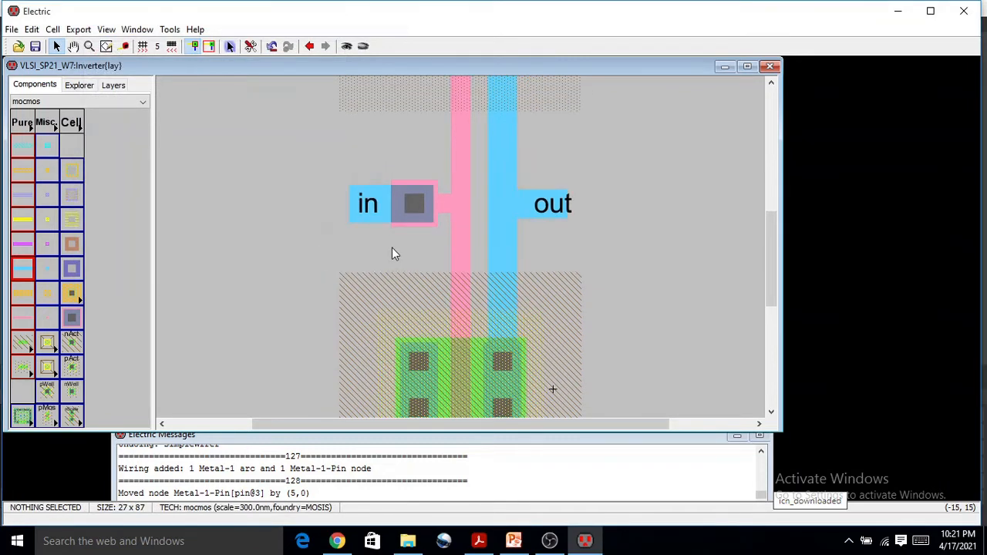
# Switch the alignment grid to 0.5 and move the Metal-1-Polysilicon-1 contact 1 unit closer to the gate.
pyautogui.moveTo(428, 200)
pyautogui.mouseDown()
pyautogui.moveTo(452, 189)
pyautogui.moveTo(441, 193)
pyautogui.mouseUp()
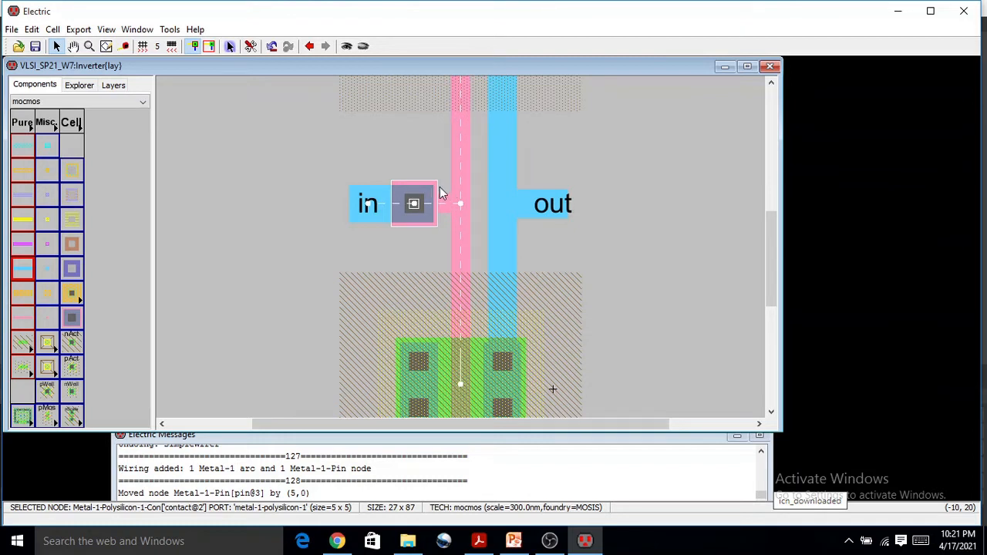
pyautogui.click(173, 50)
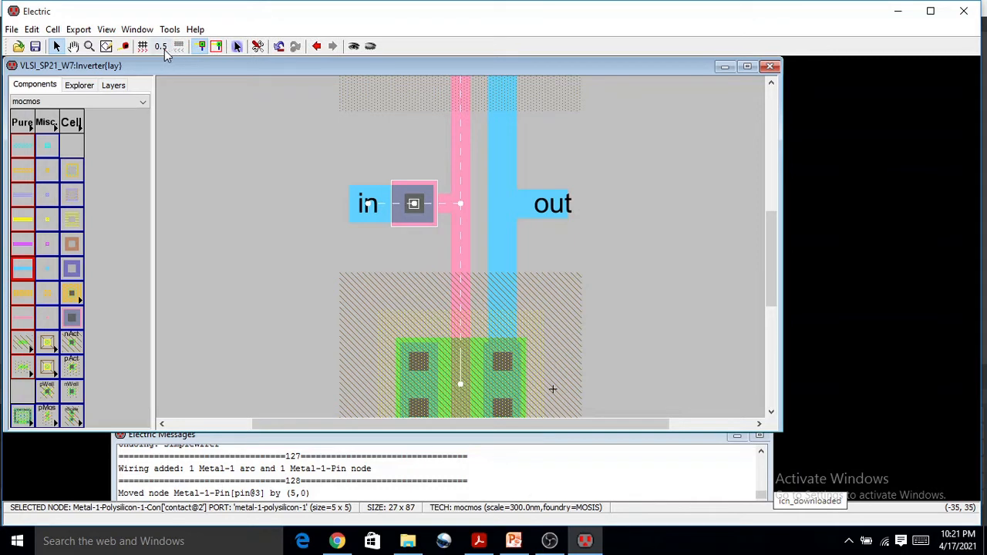
pyautogui.moveTo(415, 204); pyautogui.dragTo(423, 205)
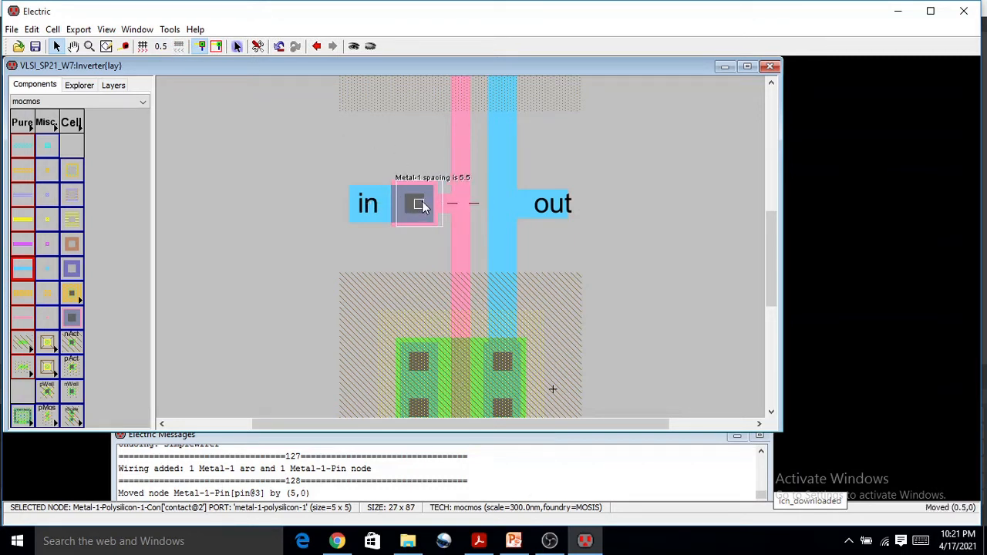
pyautogui.moveTo(424, 205); pyautogui.dragTo(424, 205)
pyautogui.click(369, 254)
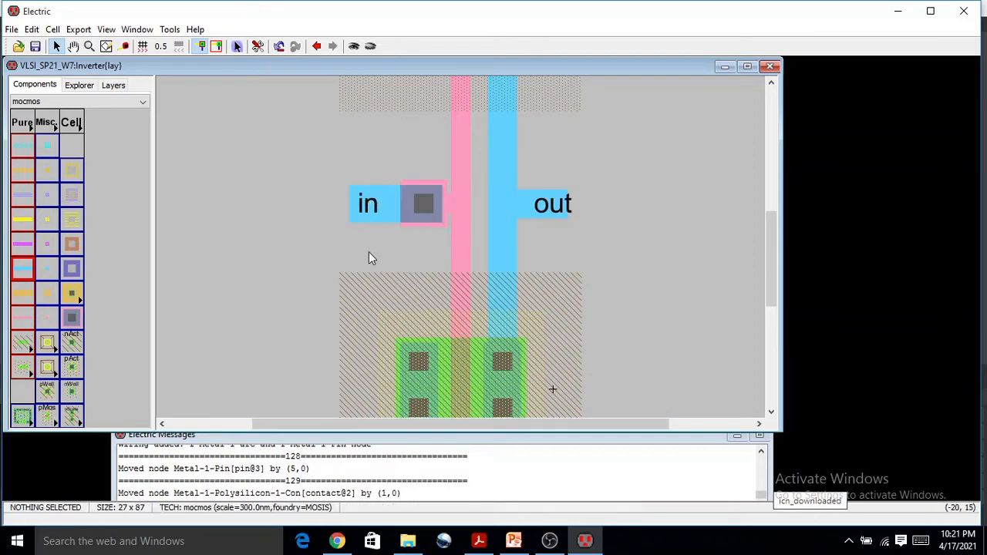
# Run a hierarchical design rule check (DRC) on the inverter layout.
pyautogui.click(170, 30)
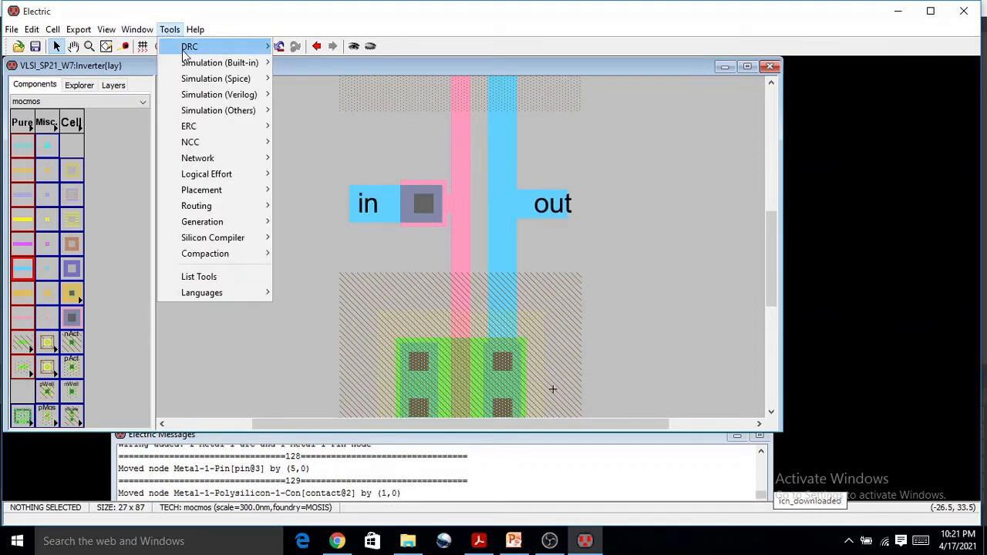
pyautogui.moveTo(187, 50)
pyautogui.click(278, 49)
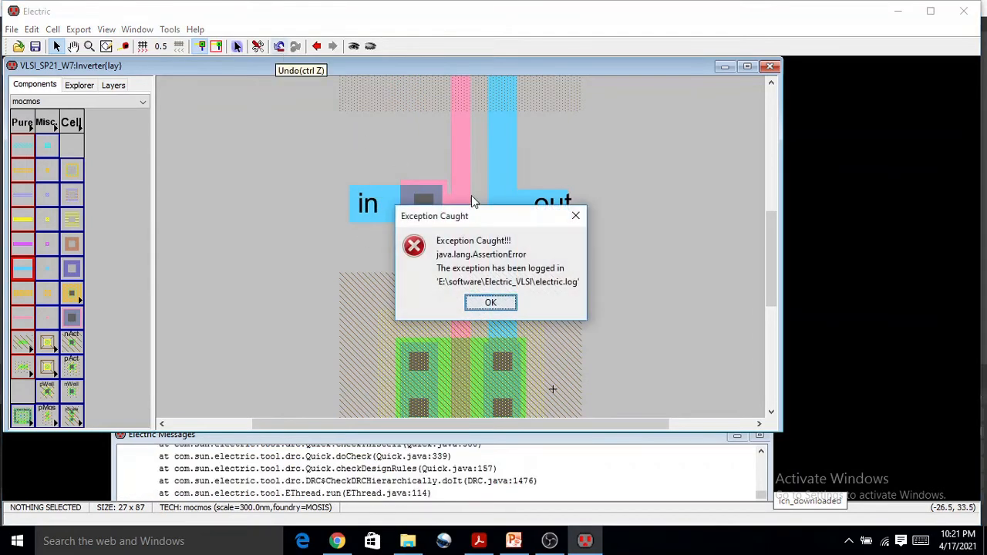
# Dismiss the exception and rerun the hierarchical DRC with the Metal-1-Polysilicon-1 contact selected.
pyautogui.click(490, 303)
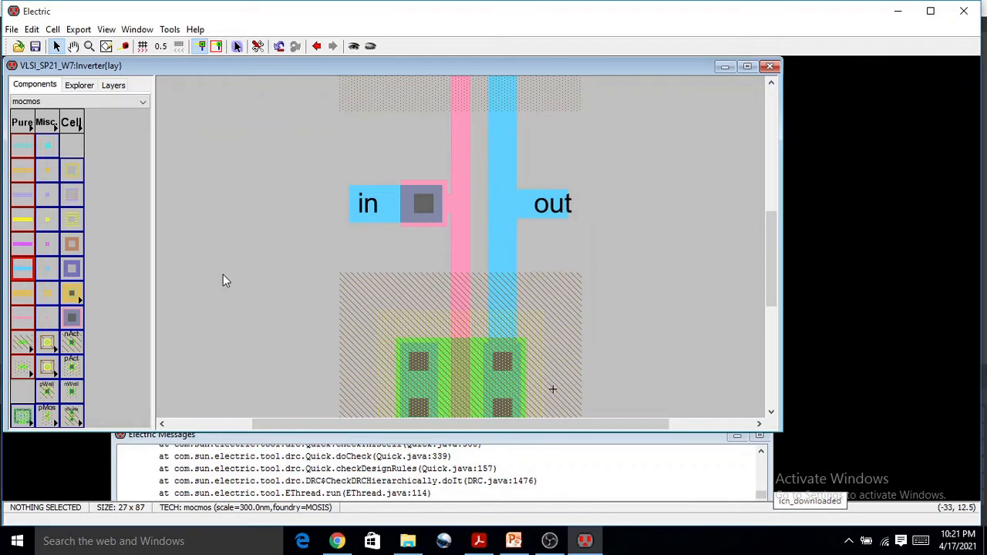
pyautogui.click(71, 88)
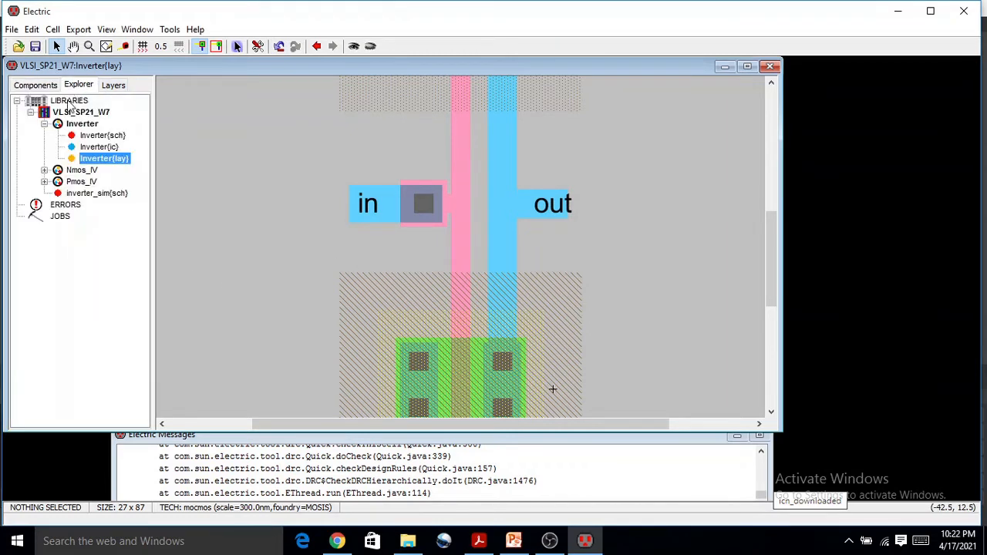
pyautogui.click(413, 204)
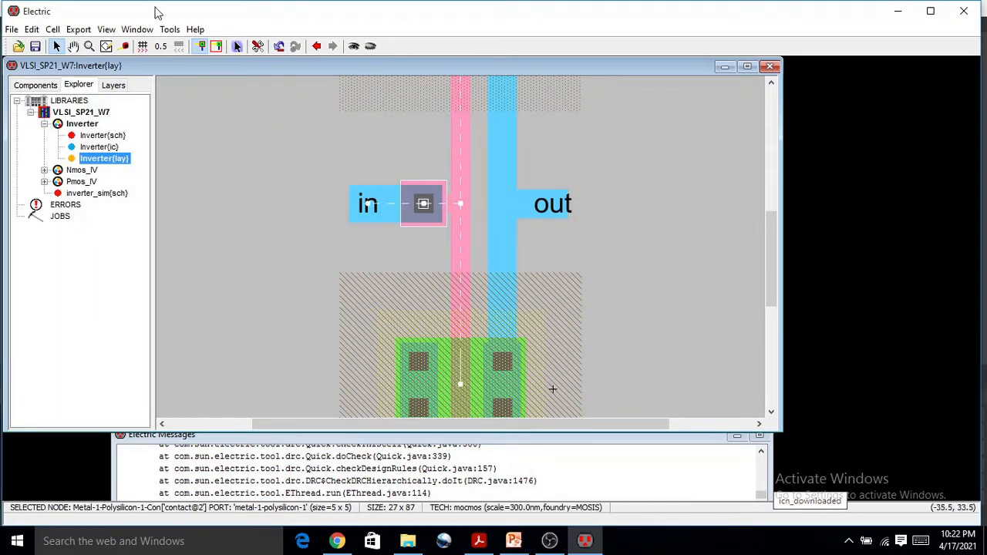
pyautogui.click(170, 29)
pyautogui.moveTo(250, 48)
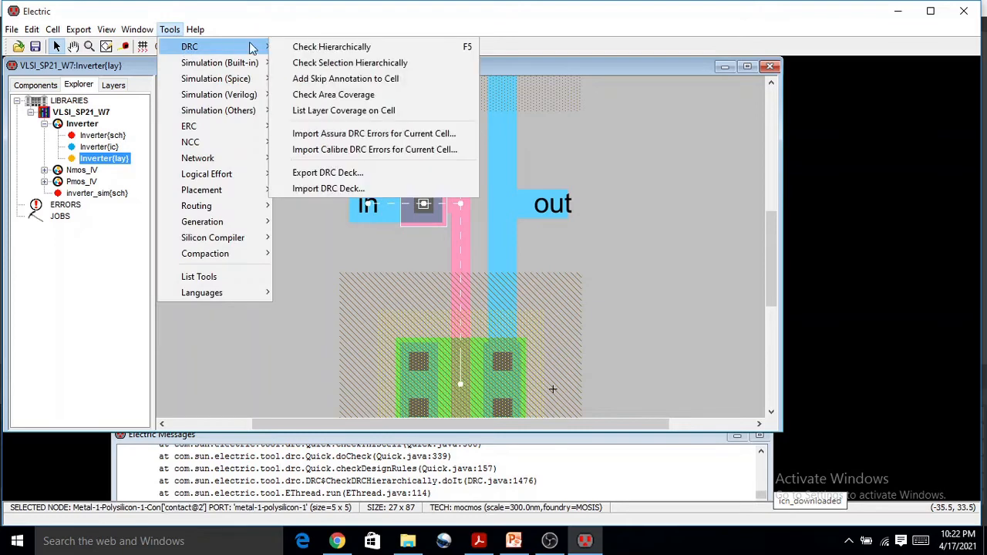
pyautogui.click(311, 47)
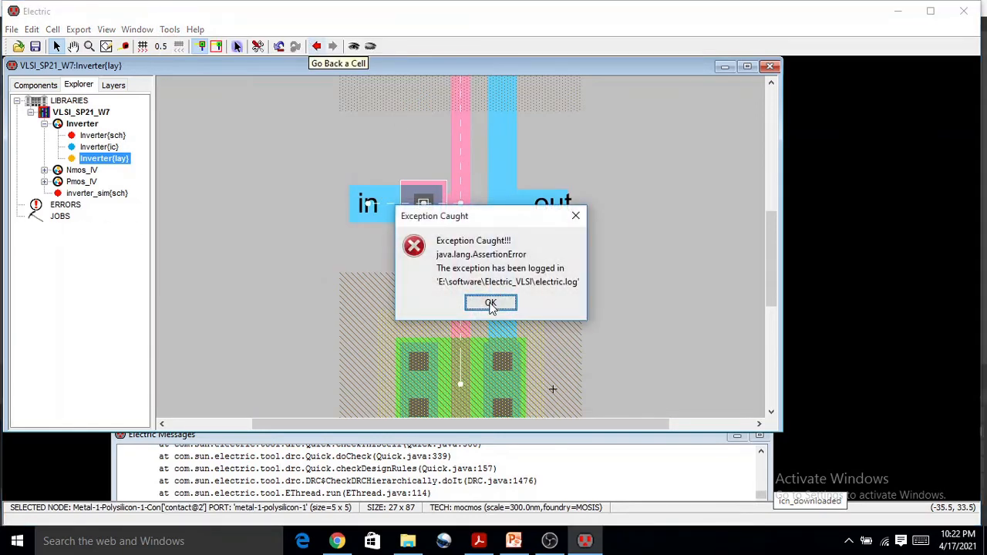
pyautogui.click(490, 303)
pyautogui.click(347, 283)
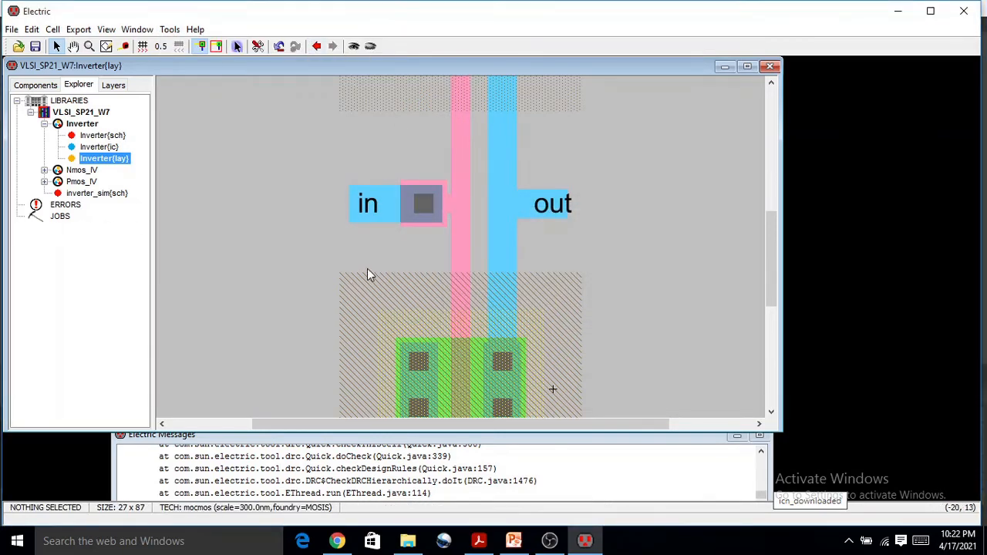
# Save the VLSI_SP21_W7 library and repeat the hierarchical DRC on the saved inverter layout.
pyautogui.click(35, 46)
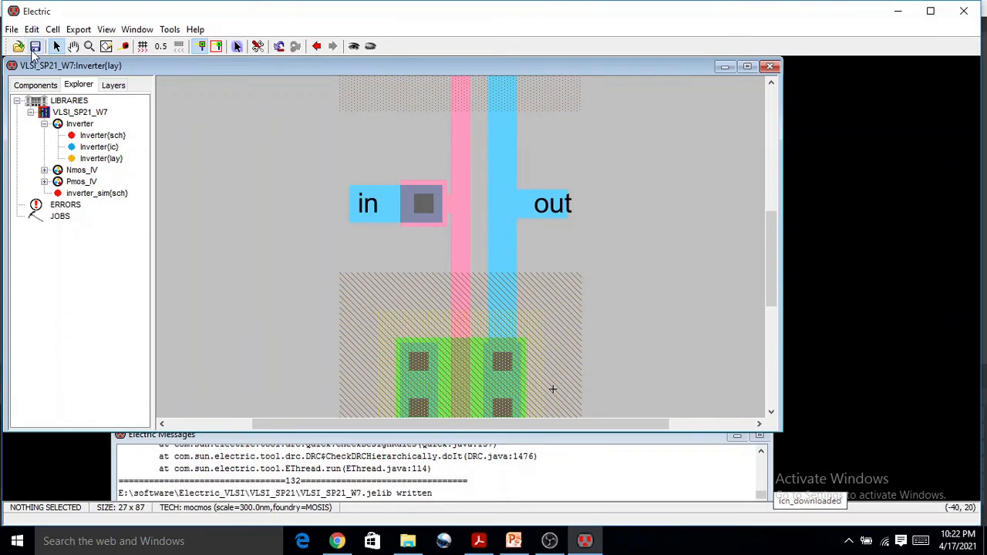
pyautogui.click(35, 46)
pyautogui.click(35, 46)
pyautogui.click(170, 29)
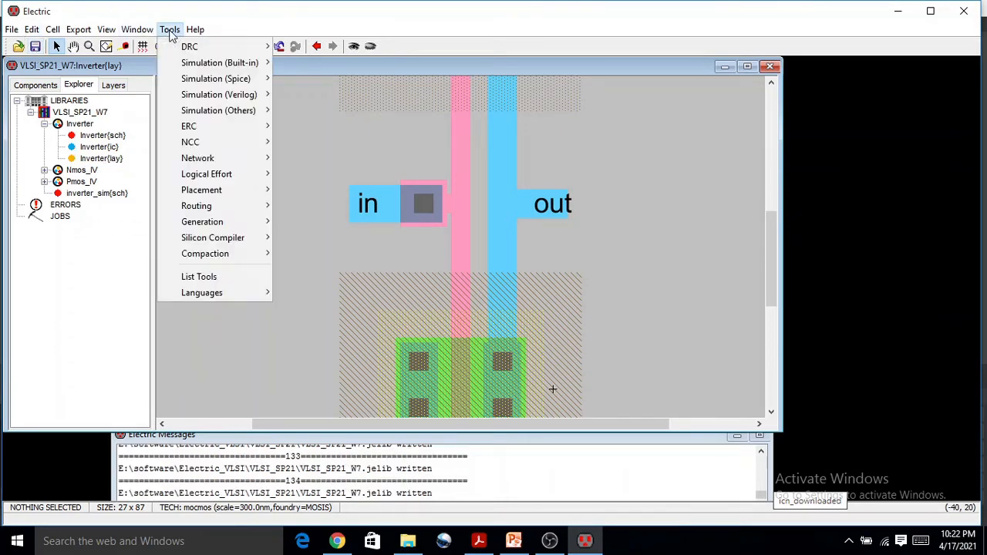
pyautogui.moveTo(193, 46)
pyautogui.click(307, 46)
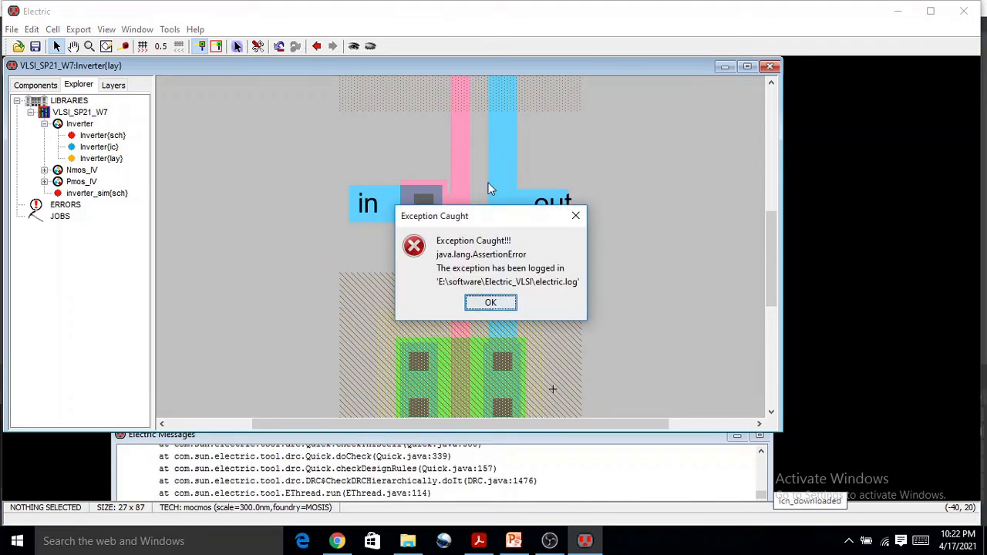
pyautogui.click(490, 303)
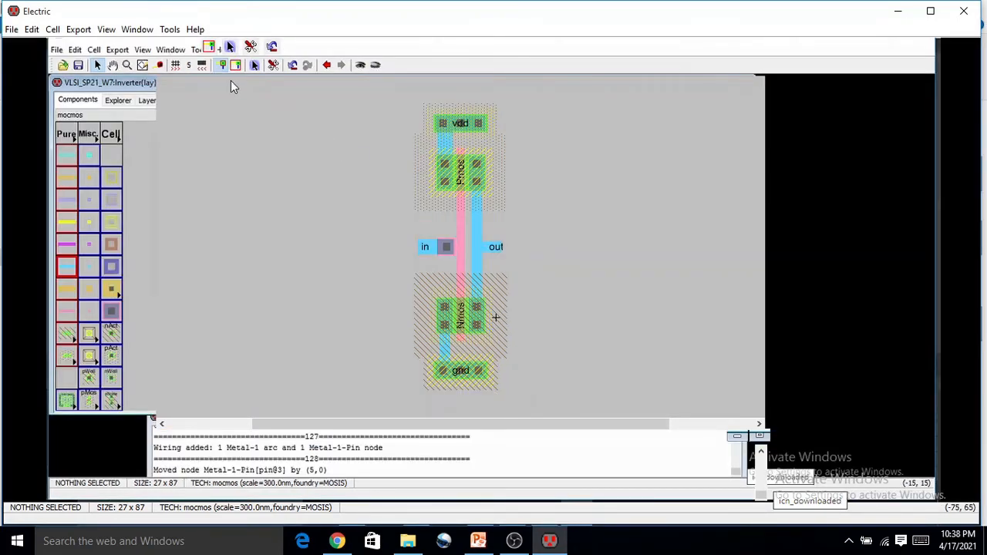
# Check the complete inverter layout once more with a hierarchical DRC and dismiss the error dialog.
pyautogui.click(170, 31)
pyautogui.moveTo(262, 46)
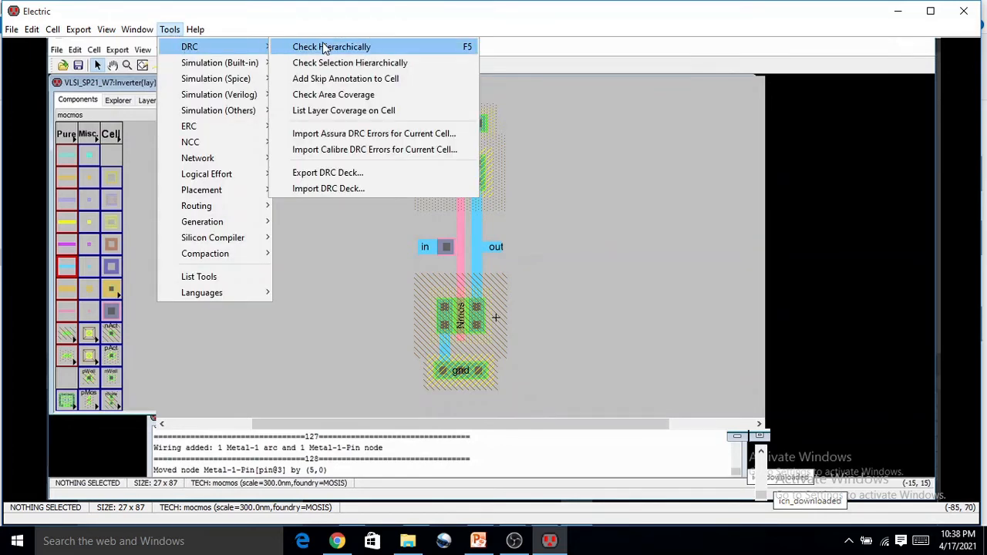
pyautogui.click(323, 48)
pyautogui.click(489, 301)
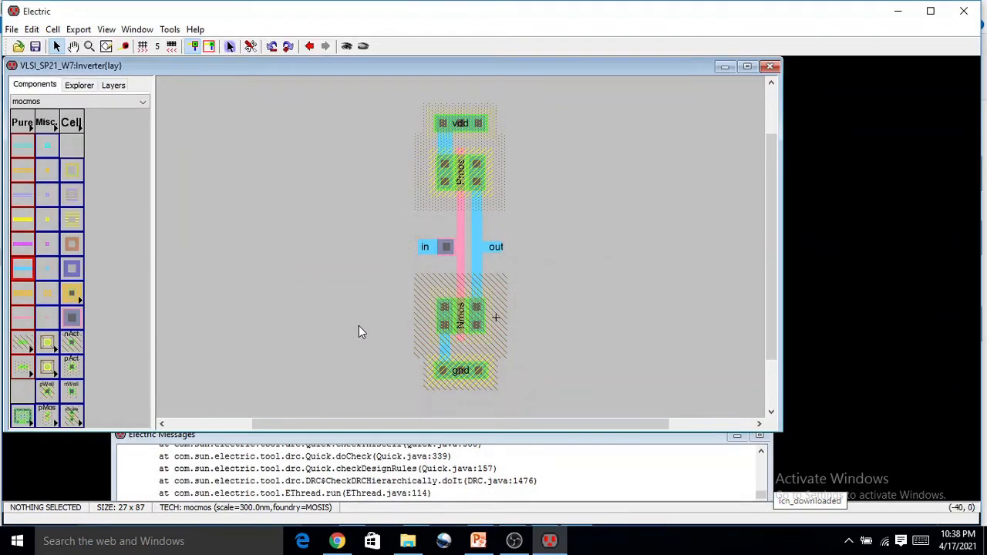
# Delete the scalable NMOS transistor, its SPICE model text and the two vertical Metal-1 output arcs.
pyautogui.click(465, 324)
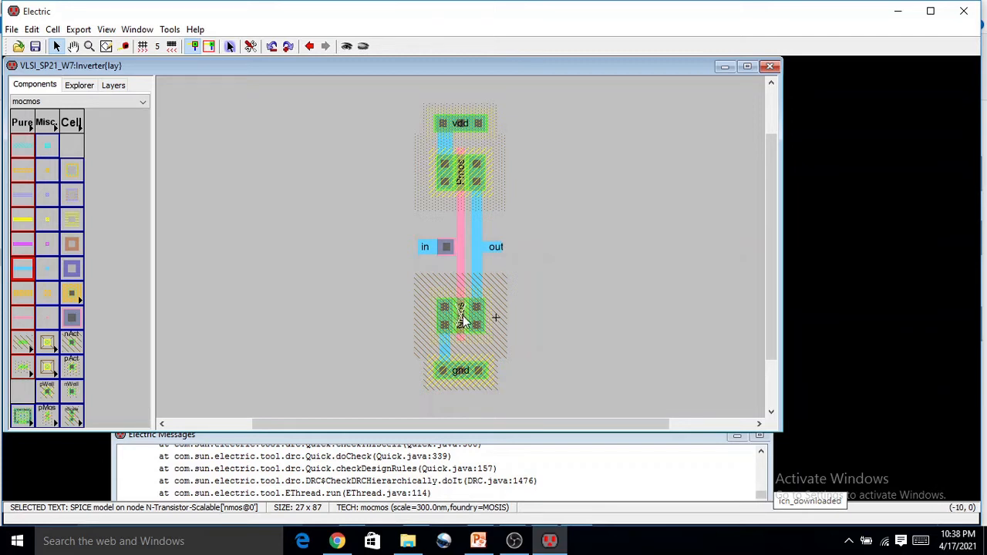
pyautogui.press('Delete')
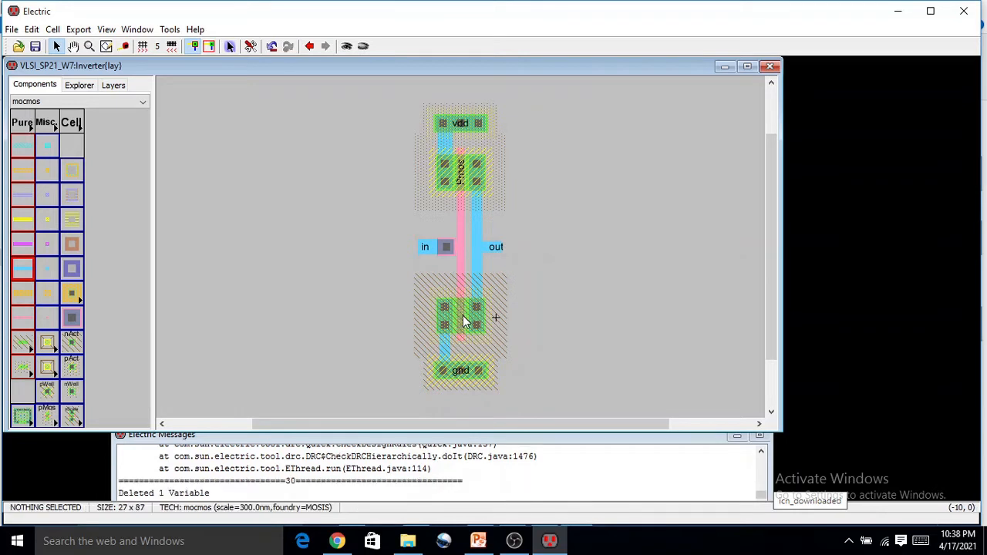
pyautogui.click(469, 322)
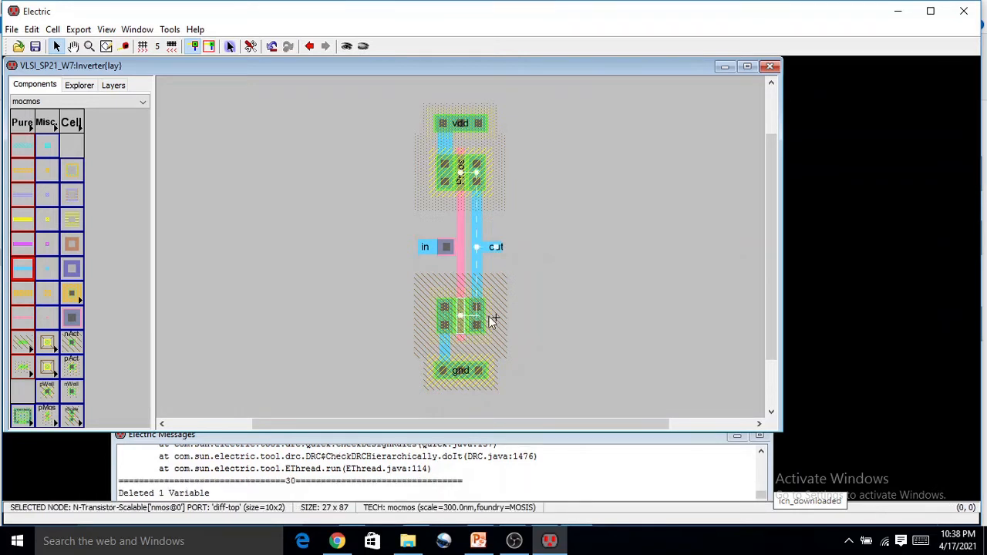
pyautogui.click(477, 286)
pyautogui.press('Delete')
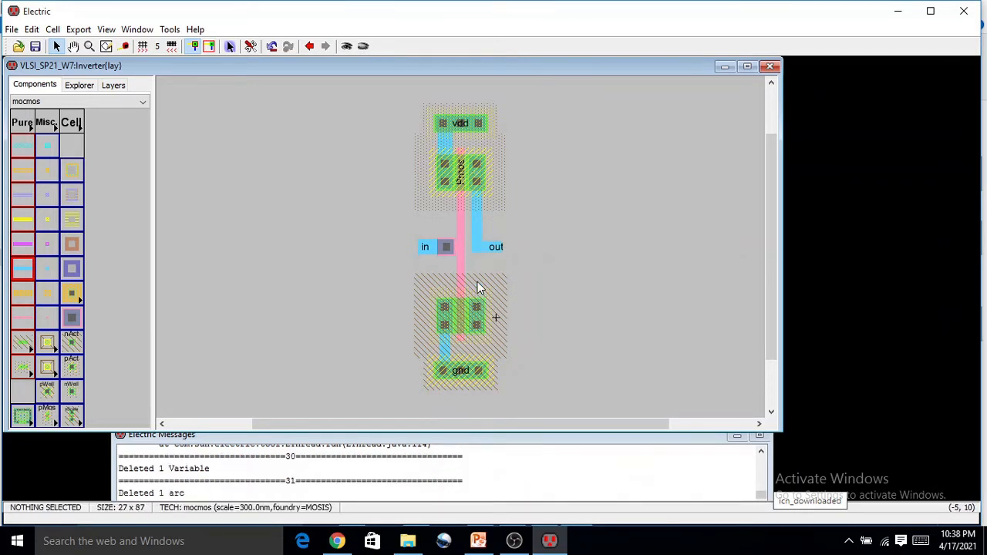
pyautogui.click(477, 232)
pyautogui.press('Delete')
pyautogui.click(475, 309)
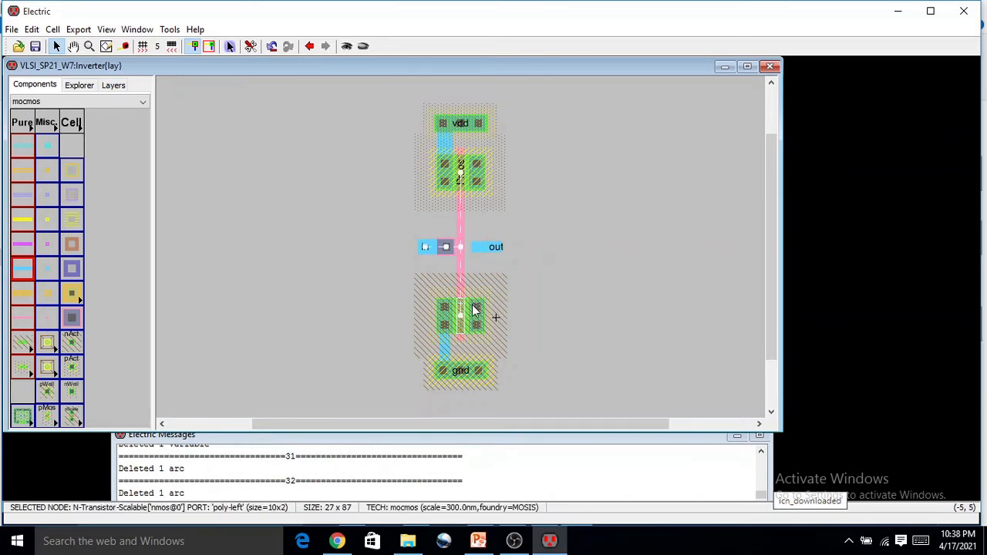
pyautogui.press('Delete')
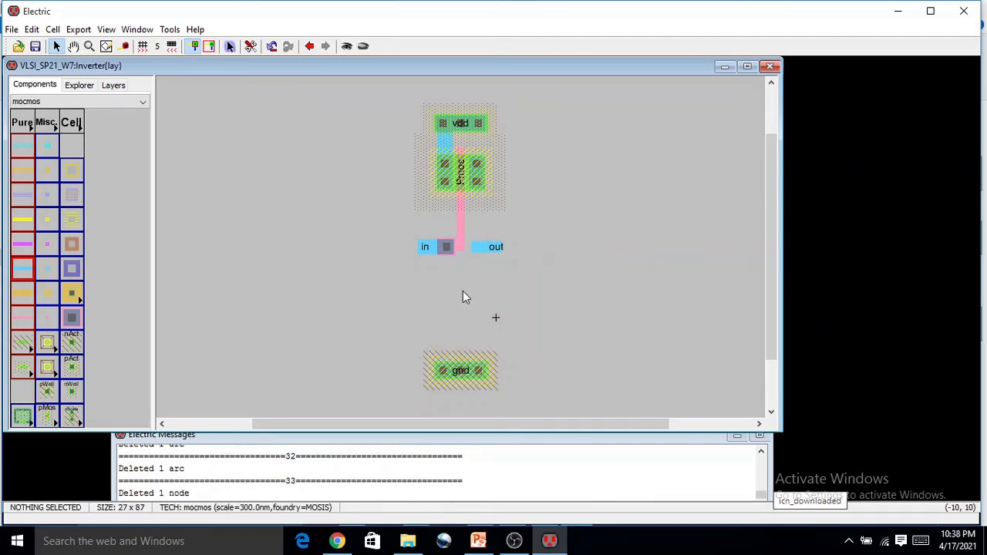
# Delete the remaining Polysilicon-1 gate arc and the in and out stubs with their contact, pins and exports.
pyautogui.click(462, 242)
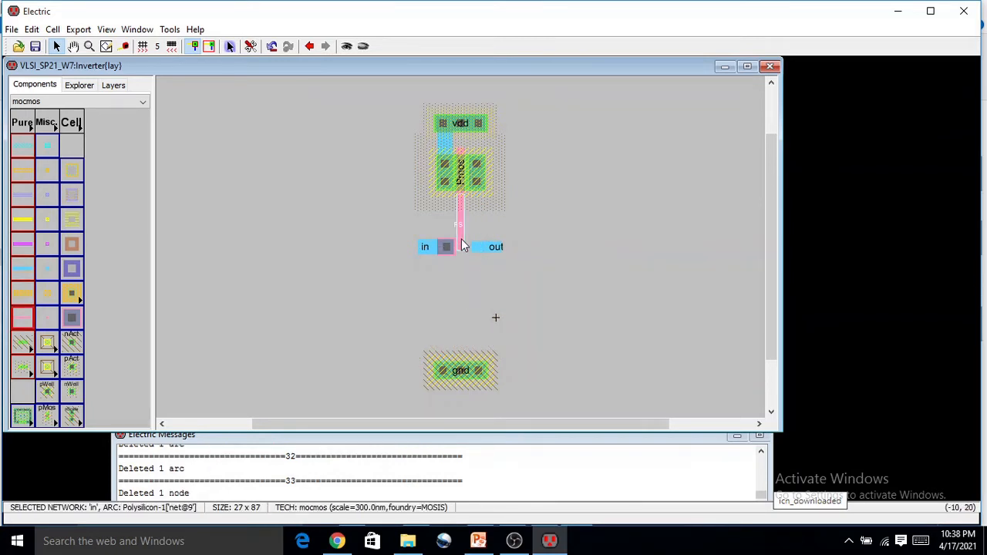
pyautogui.press('Delete')
pyautogui.click(444, 248)
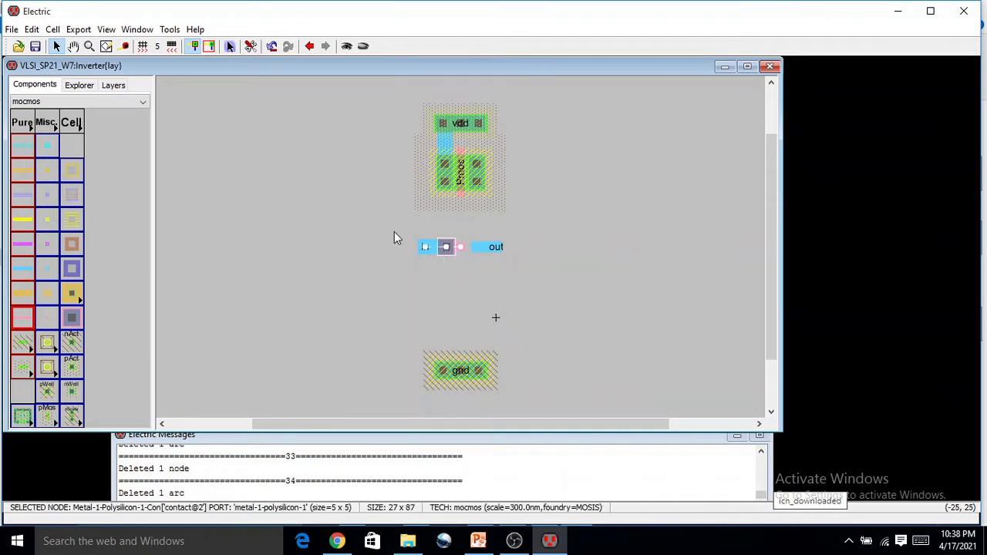
pyautogui.moveTo(395, 223); pyautogui.dragTo(532, 274)
pyautogui.press('Delete')
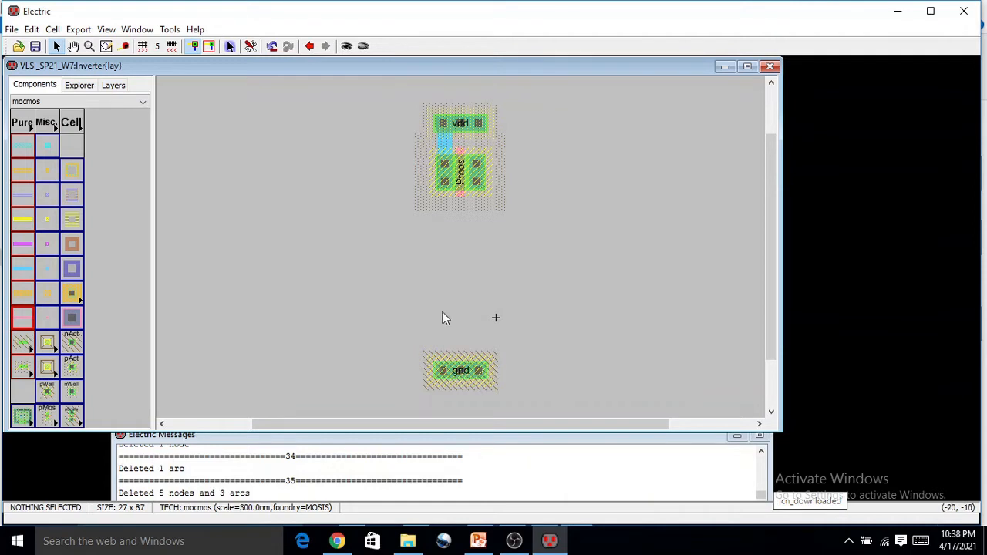
# Place a standard N-Transistor at X -10, Y 5, between the PMOS transistor and the gnd contact.
pyautogui.click(78, 425)
pyautogui.click(78, 425)
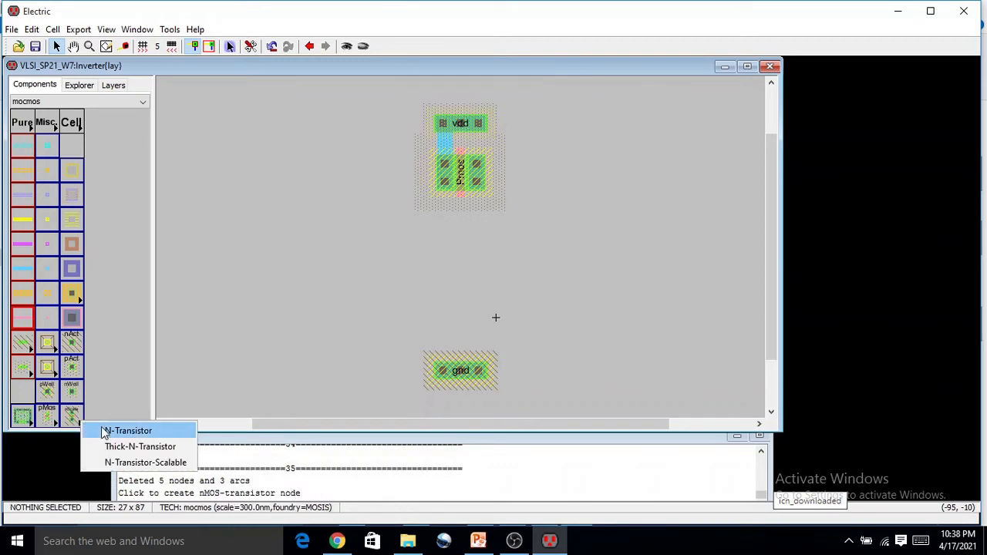
pyautogui.click(101, 427)
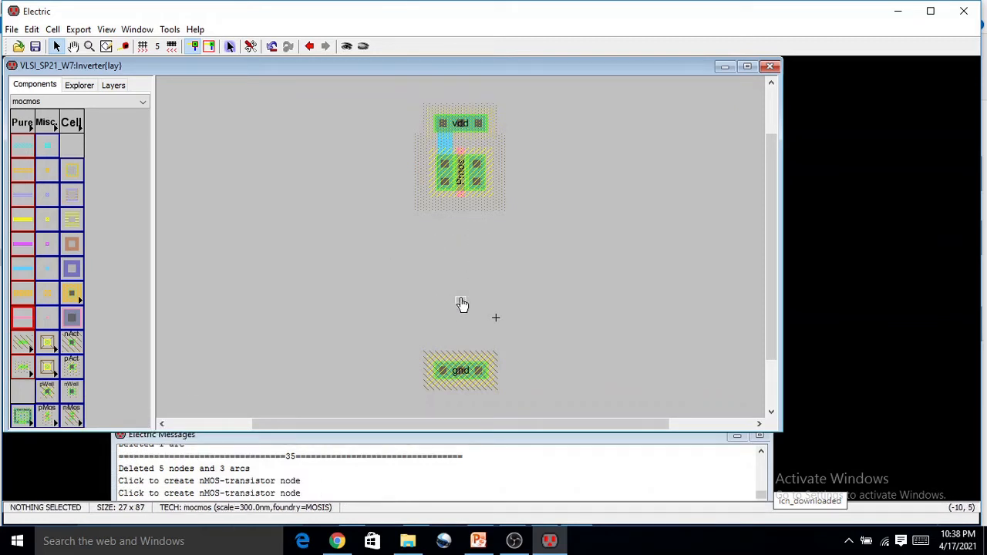
pyautogui.click(462, 304)
# Open the new N-Transistor's properties with its width ready for editing.
pyautogui.doubleClick(462, 304)
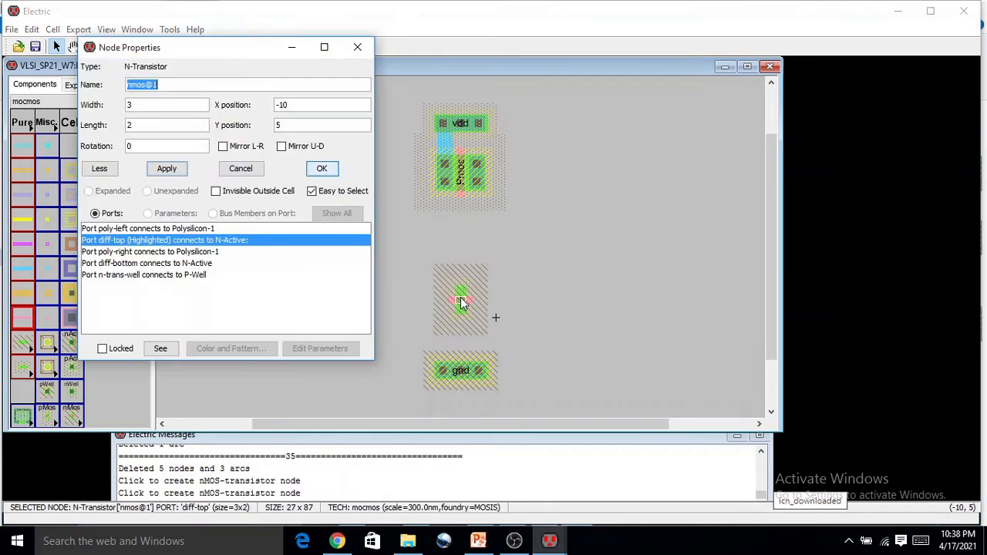
pyautogui.doubleClick(140, 105)
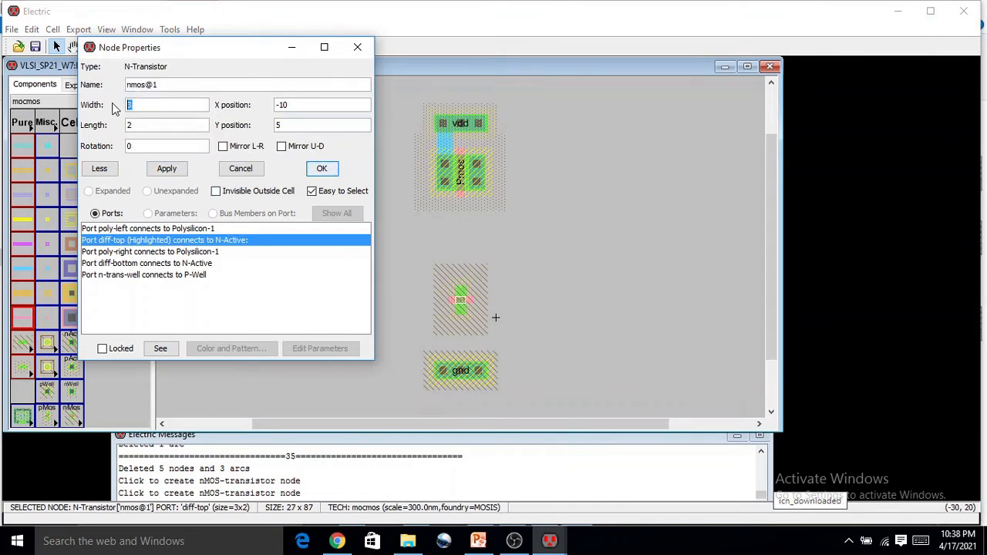
# Set the nMOS transistor's width to 10 and its rotation to 90.
pyautogui.write('10')
pyautogui.press('Tab')
pyautogui.press('Tab')
pyautogui.write('90')
pyautogui.click(323, 169)
pyautogui.moveTo(459, 301); pyautogui.dragTo(460, 301)
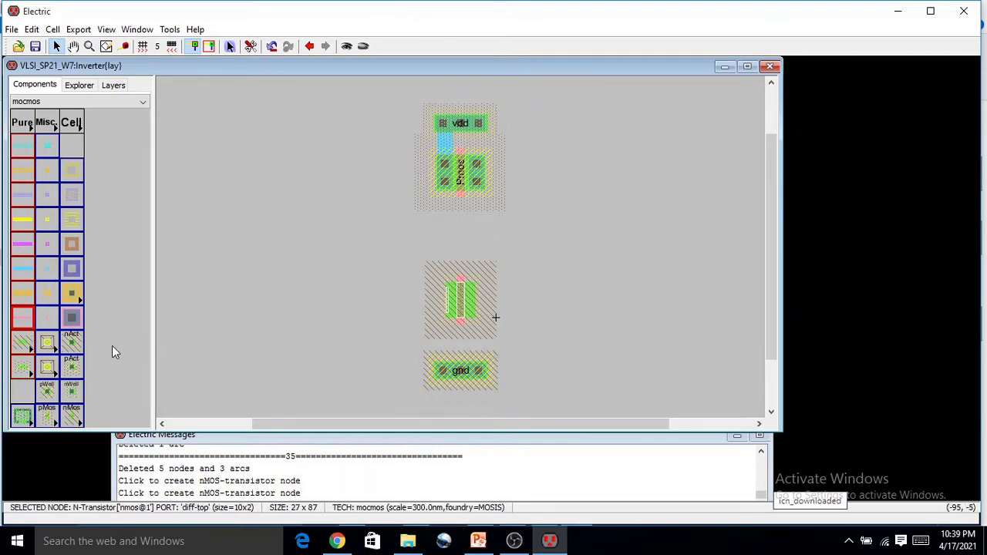
# Place a Metal-1-N-Active contact to the right of the nMOS transistor at (0, 5) and set its Y size to 10.
pyautogui.click(72, 345)
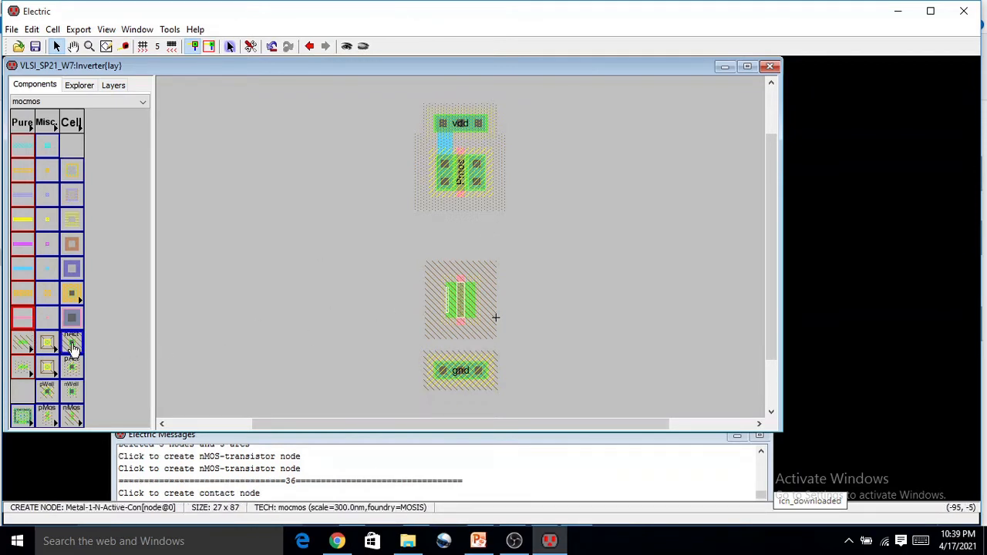
pyautogui.click(72, 348)
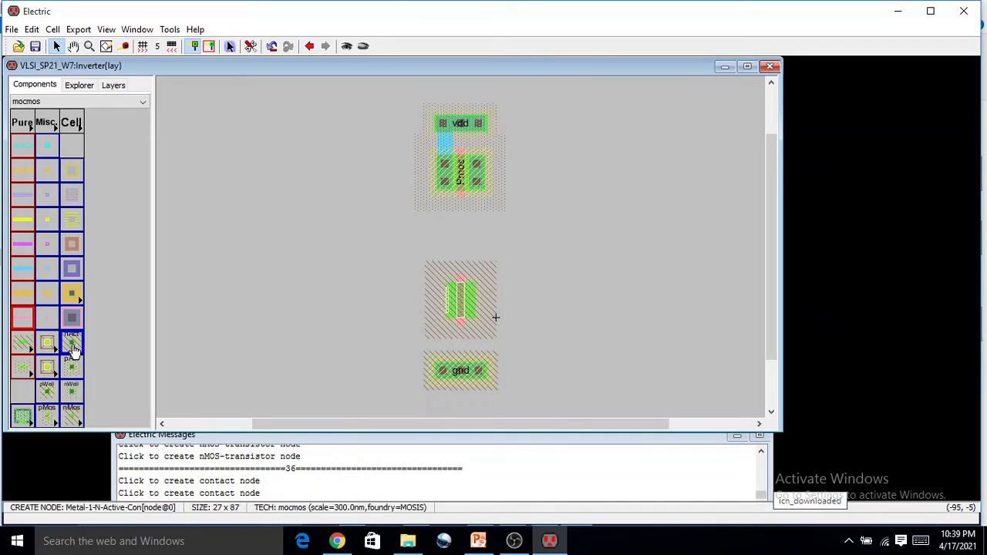
pyautogui.click(496, 301)
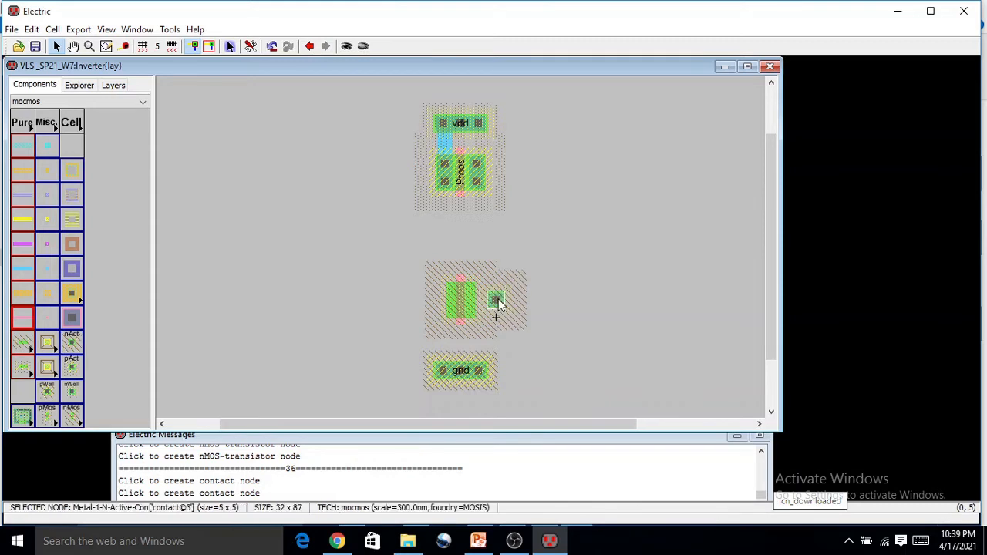
pyautogui.doubleClick(496, 301)
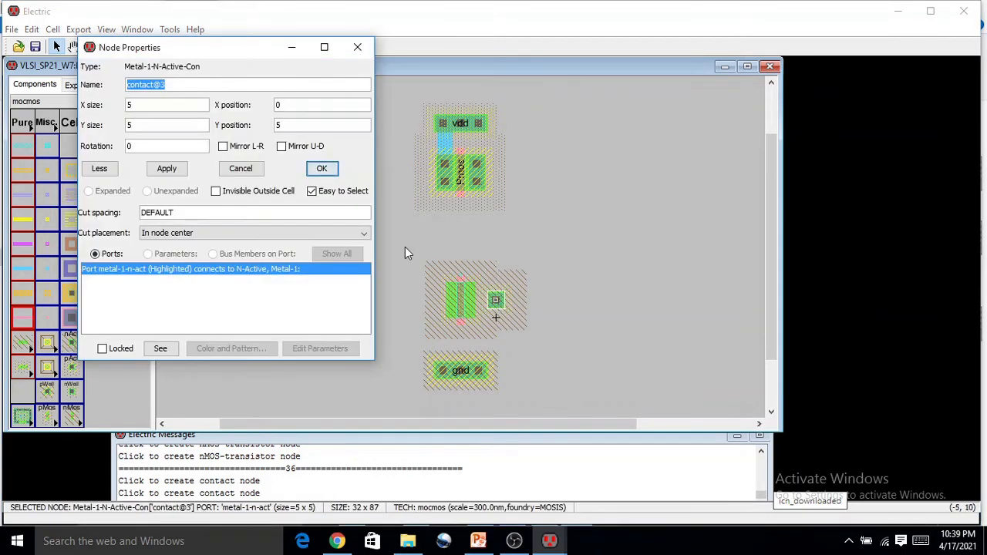
pyautogui.doubleClick(140, 125)
pyautogui.write('10')
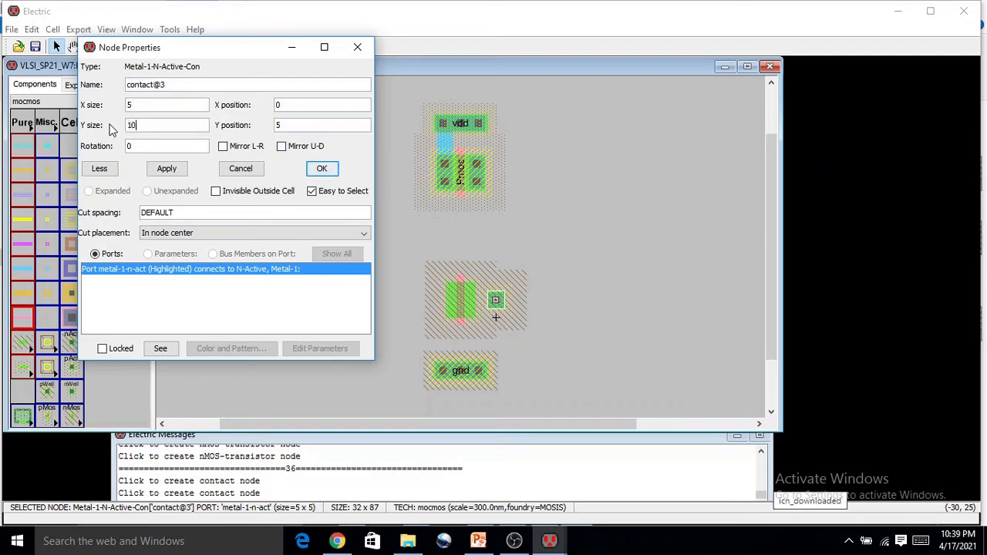
pyautogui.click(335, 176)
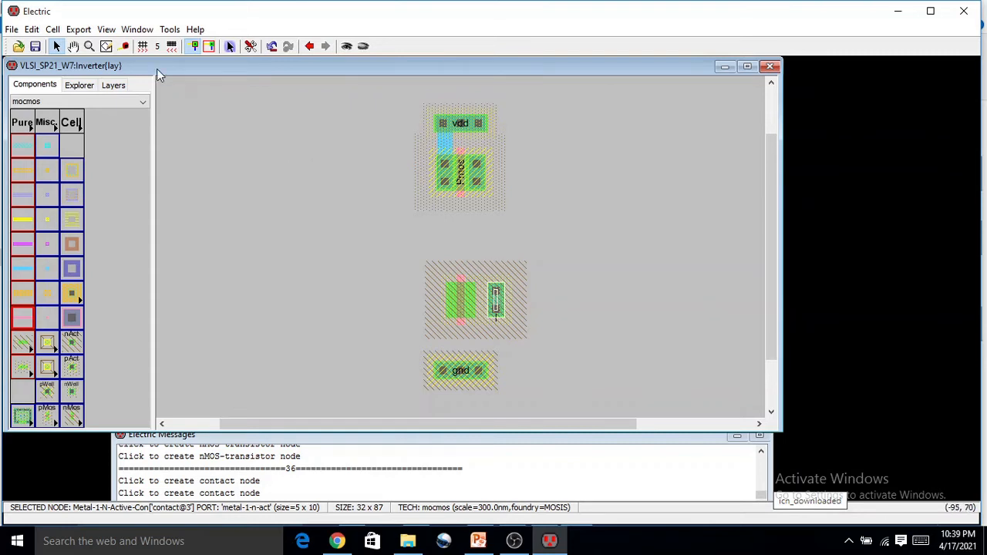
# Copy the N-Active contact and paste the duplicate on the left side of the nMOS transistor.
pyautogui.click(31, 30)
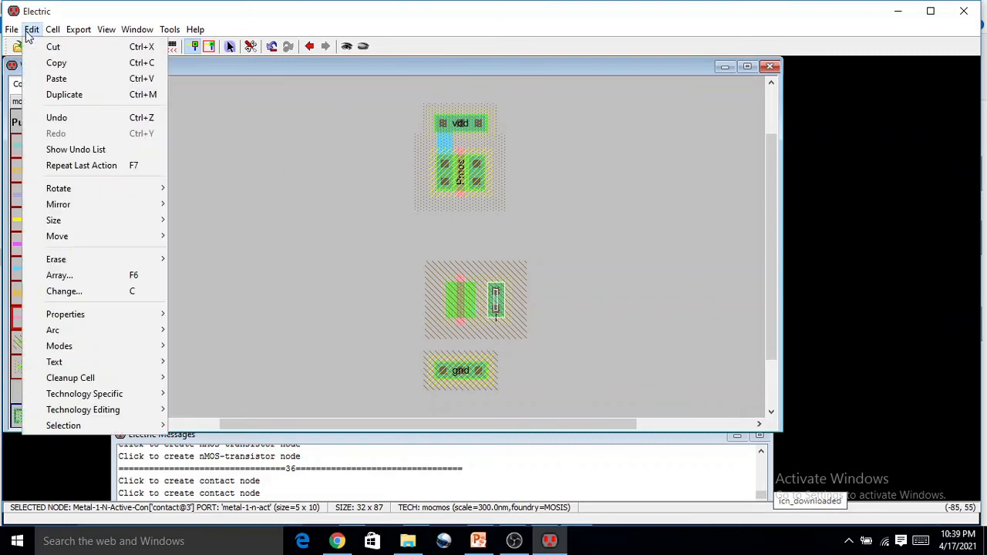
pyautogui.click(55, 77)
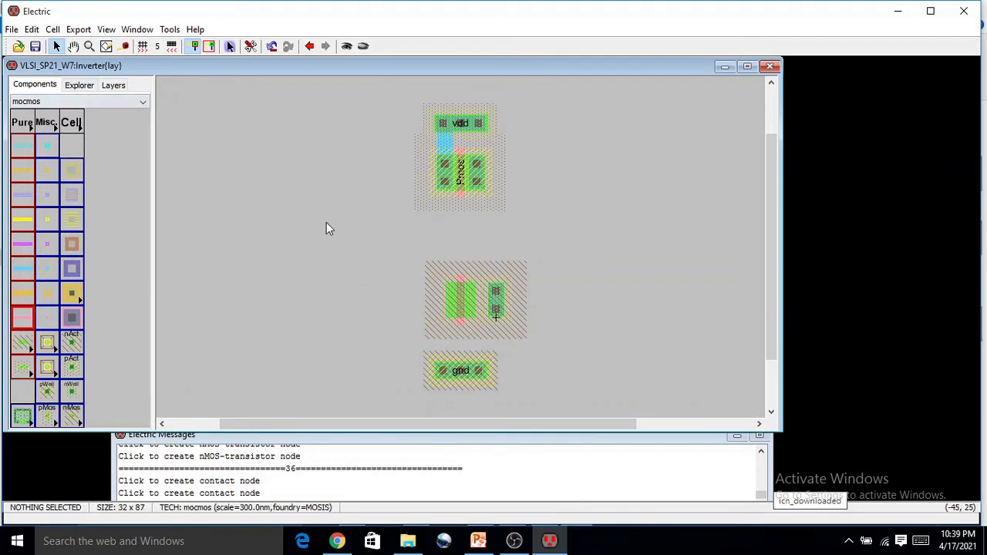
pyautogui.click(32, 29)
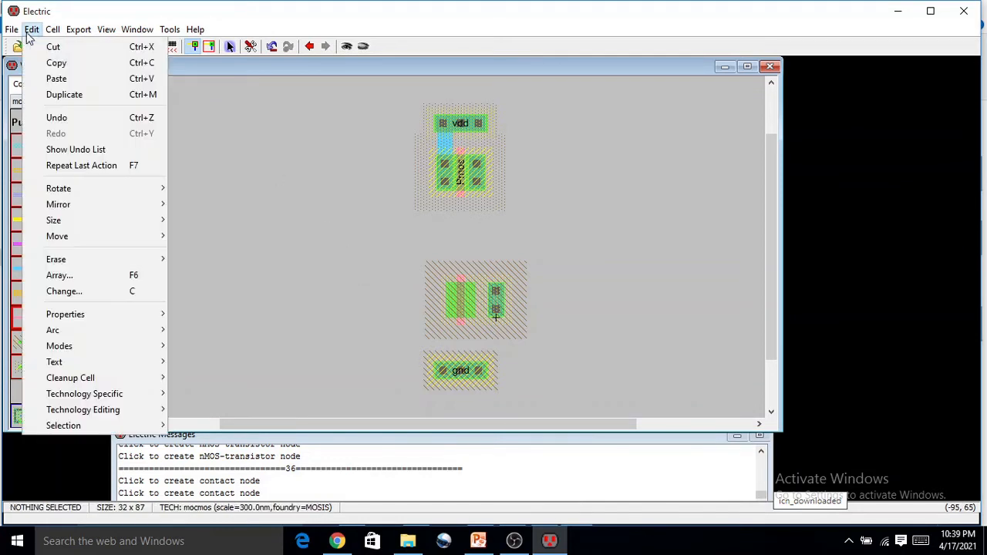
pyautogui.click(58, 77)
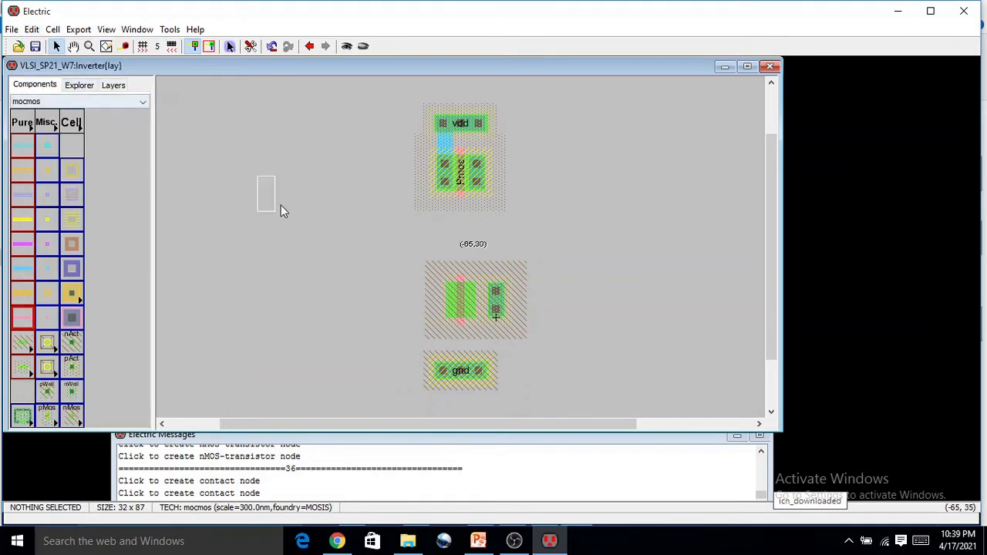
pyautogui.click(423, 303)
# Wire the right and left contacts to the nMOS transistor's diffusion ports with N-Active arcs.
pyautogui.keyDown('ctrl'); pyautogui.scroll(6, 491, 317); pyautogui.keyUp('ctrl')
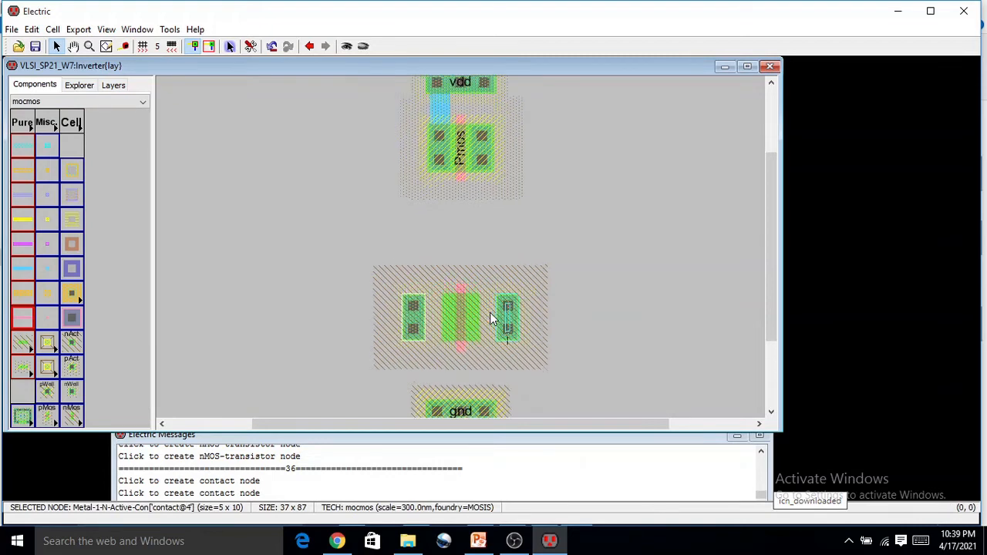
pyautogui.scroll(-4, 491, 318)
pyautogui.scroll(4, 494, 319)
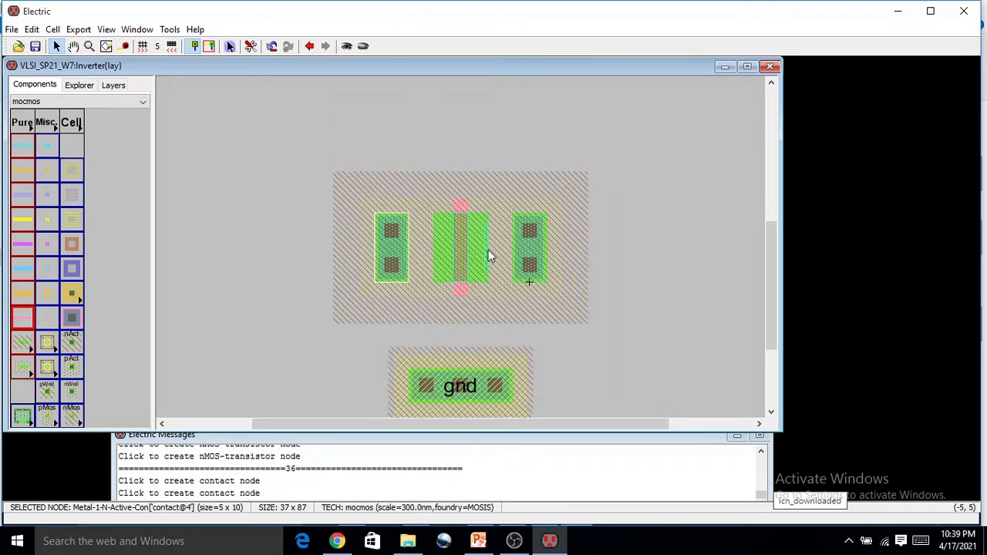
pyautogui.click(514, 251)
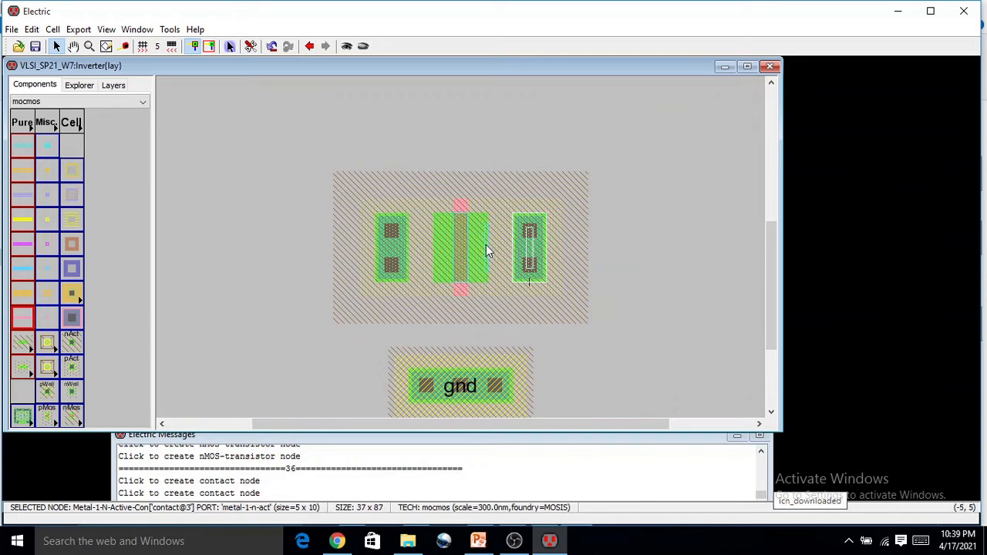
pyautogui.rightClick(486, 244)
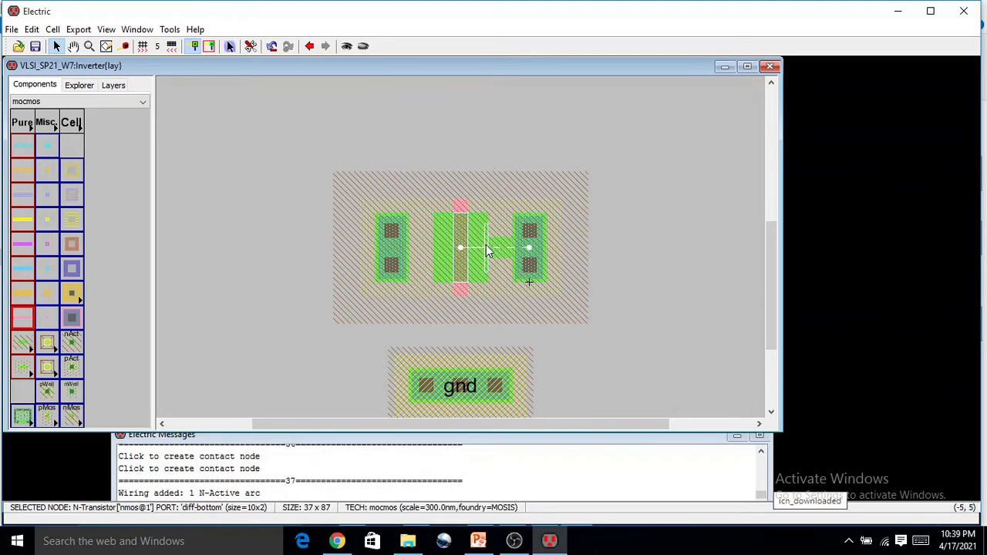
pyautogui.click(400, 253)
pyautogui.rightClick(447, 248)
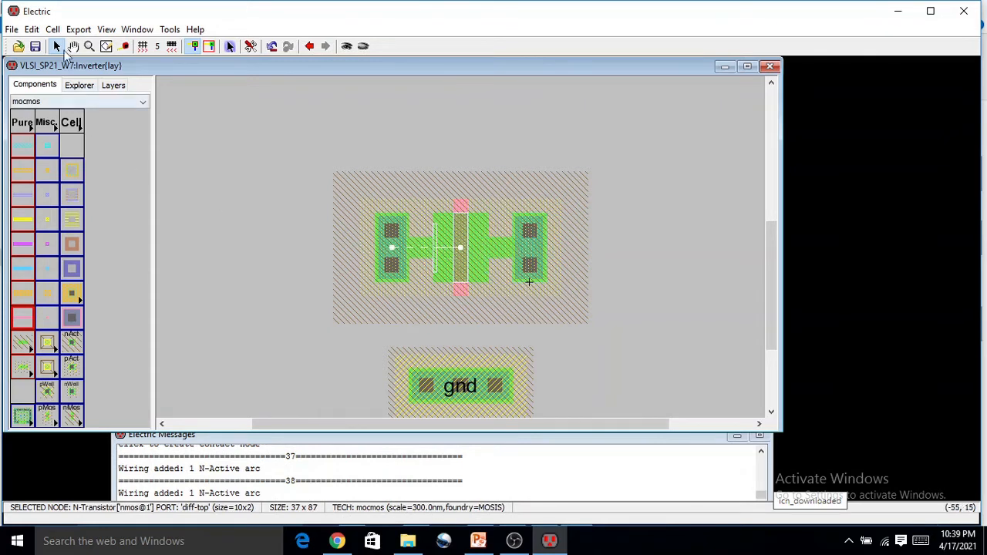
# Set the grid alignment to 0.5 and move both contacts inward, the right one overlapping the nMOS diffusion and the left one just short of it.
pyautogui.doubleClick(171, 44)
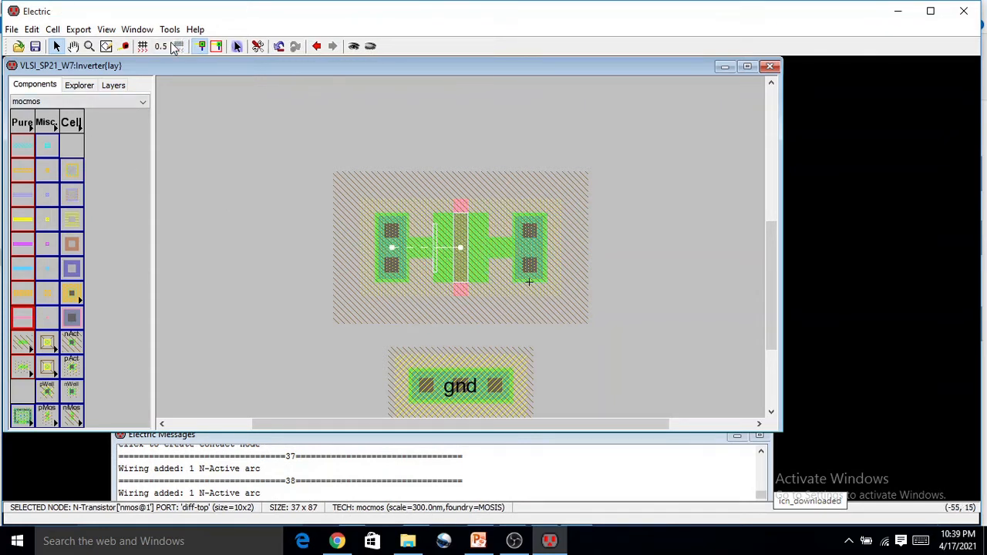
pyautogui.click(171, 44)
pyautogui.click(133, 61)
pyautogui.keyDown('ctrl'); pyautogui.scroll(7, 525, 252); pyautogui.keyUp('ctrl')
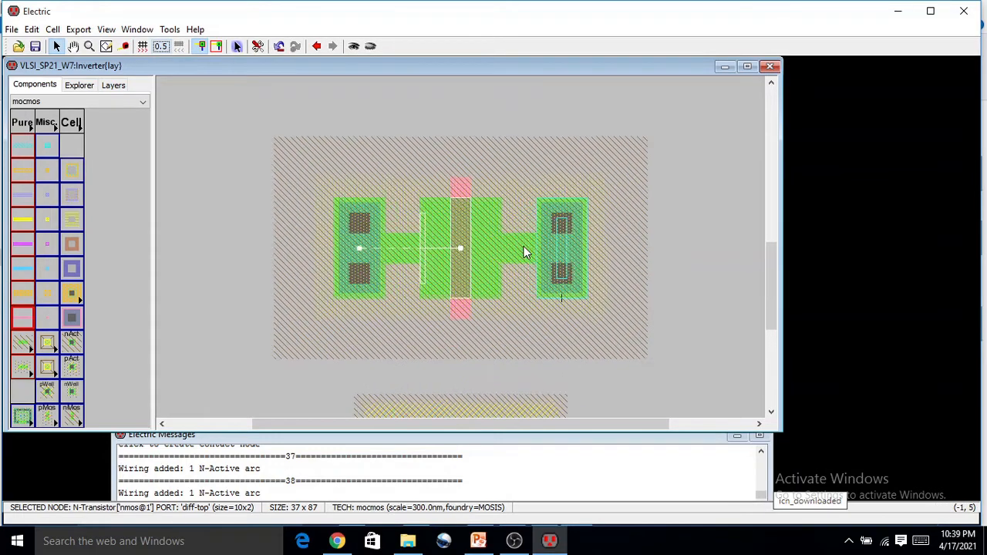
pyautogui.moveTo(600, 253); pyautogui.dragTo(525, 249)
pyautogui.click(325, 251)
pyautogui.moveTo(325, 251); pyautogui.dragTo(358, 245)
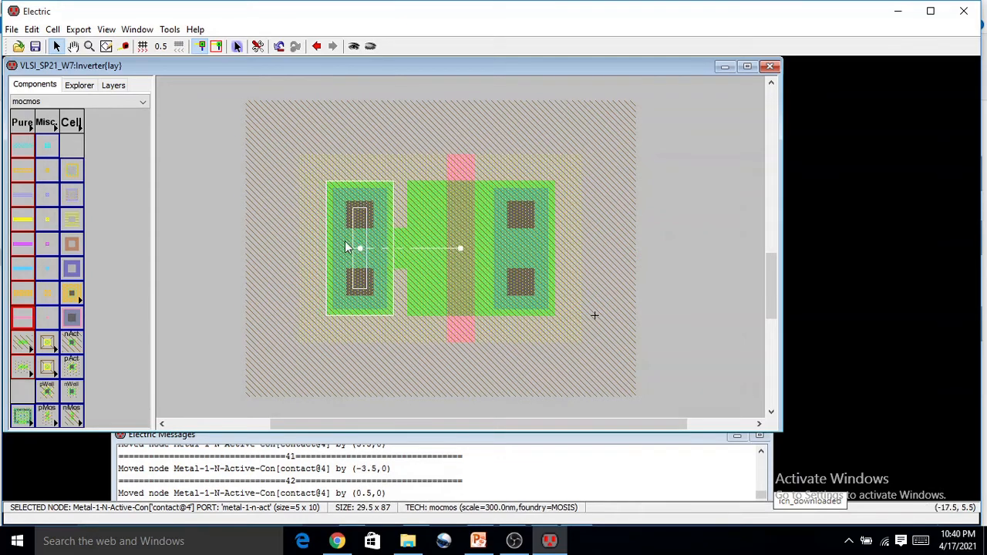
# Run the full design rule check on the inverter layout and dismiss its report.
pyautogui.click(169, 29)
pyautogui.moveTo(193, 50)
pyautogui.click(281, 47)
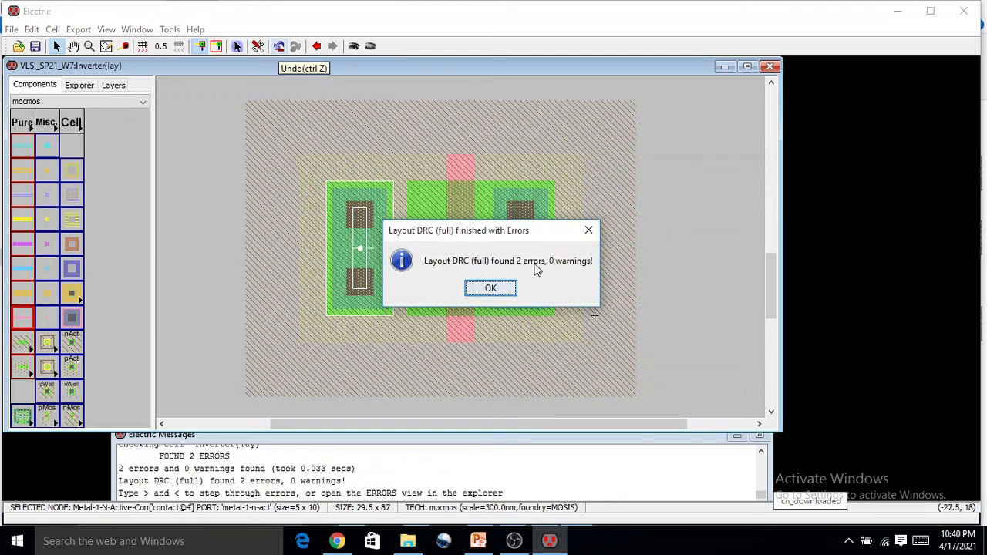
pyautogui.click(491, 289)
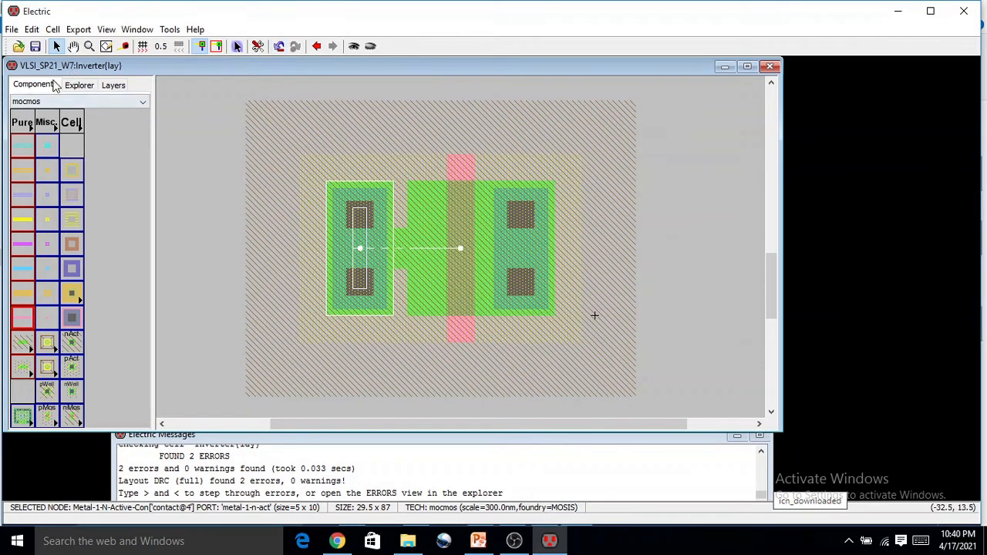
# Highlight the first N-Active notch error from the DRC results and move the left contact in to close its gap to the nMOS diffusion.
pyautogui.click(76, 85)
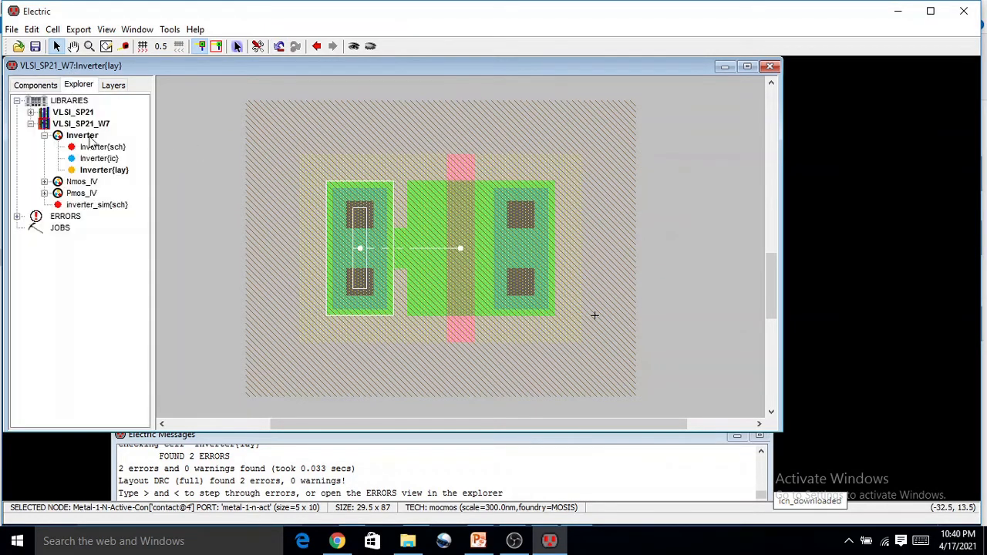
pyautogui.click(17, 216)
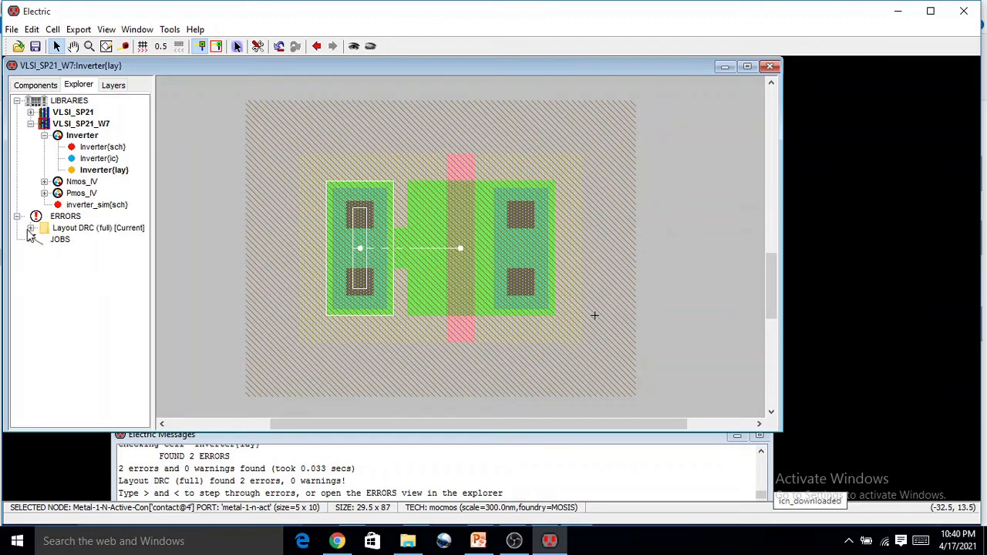
pyautogui.click(31, 229)
pyautogui.click(44, 240)
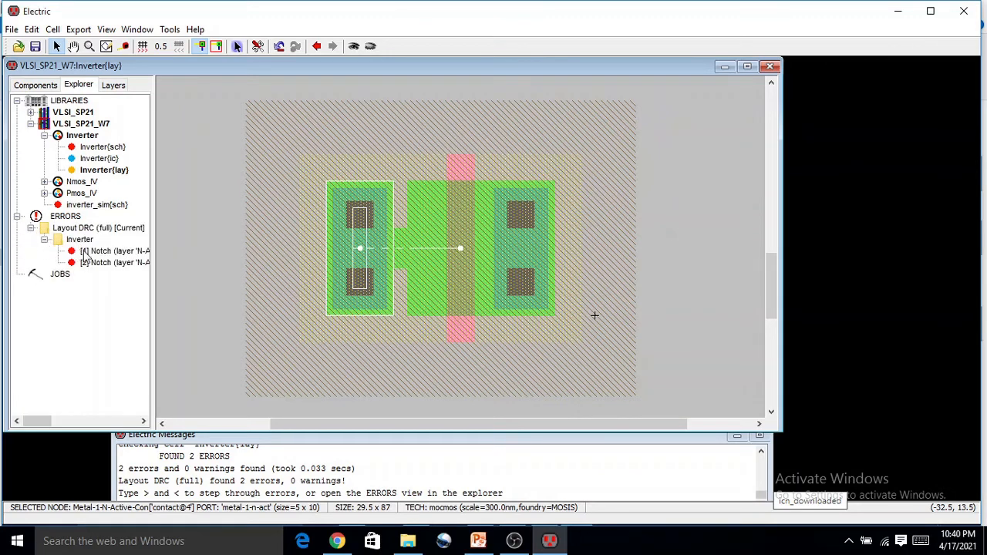
pyautogui.click(112, 251)
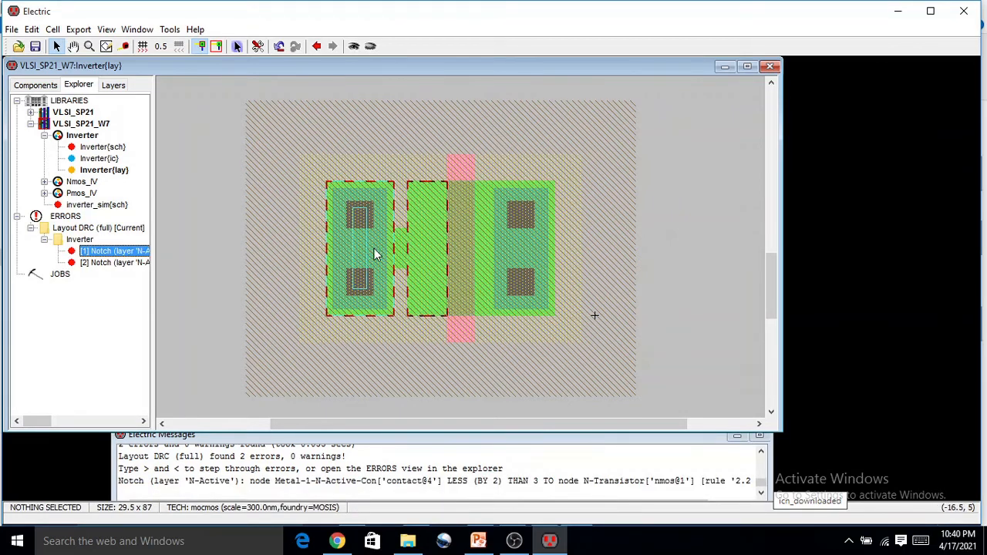
pyautogui.moveTo(363, 247); pyautogui.dragTo(402, 249)
pyautogui.click(289, 237)
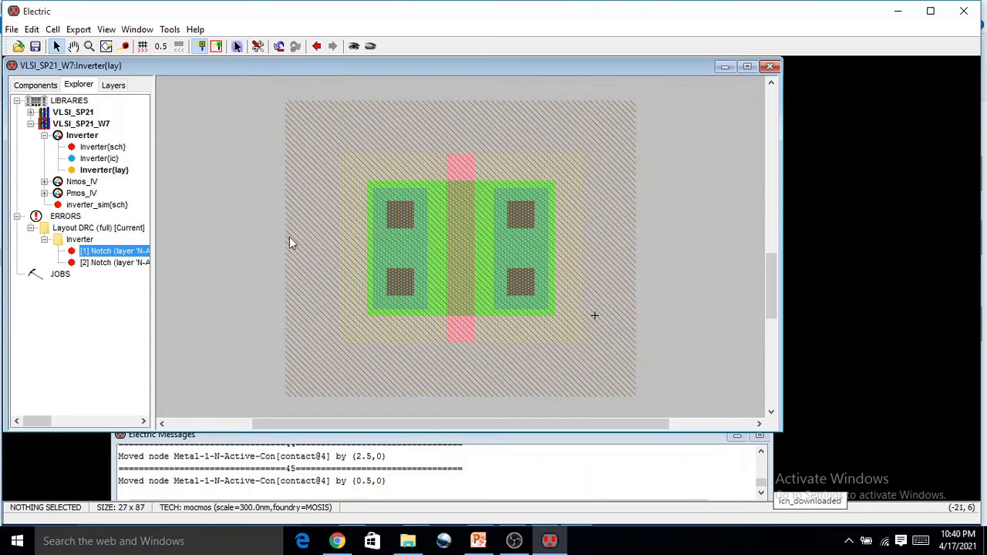
# Delete the old layout DRC error log and rerun the design rule check on the inverter layout.
pyautogui.rightClick(76, 229)
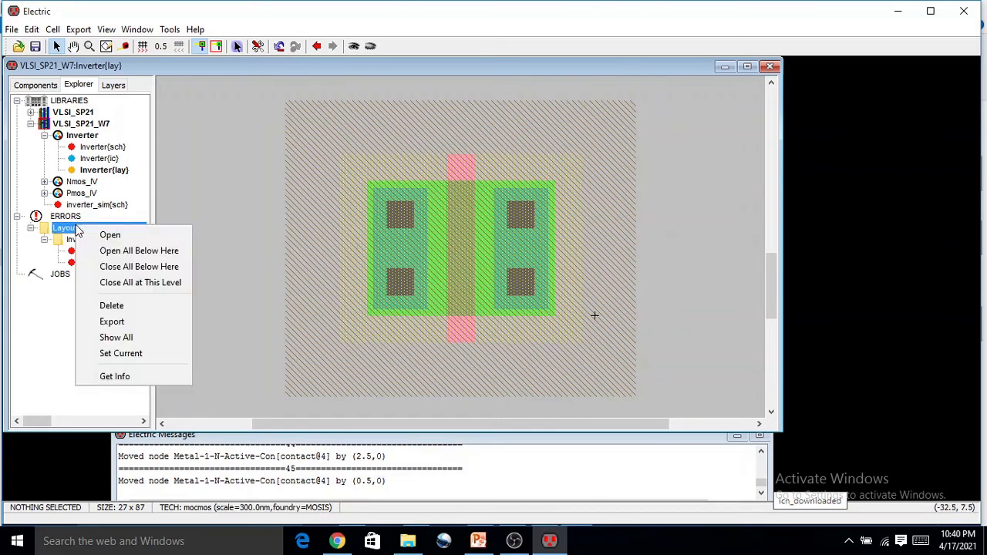
pyautogui.click(139, 305)
pyautogui.click(170, 29)
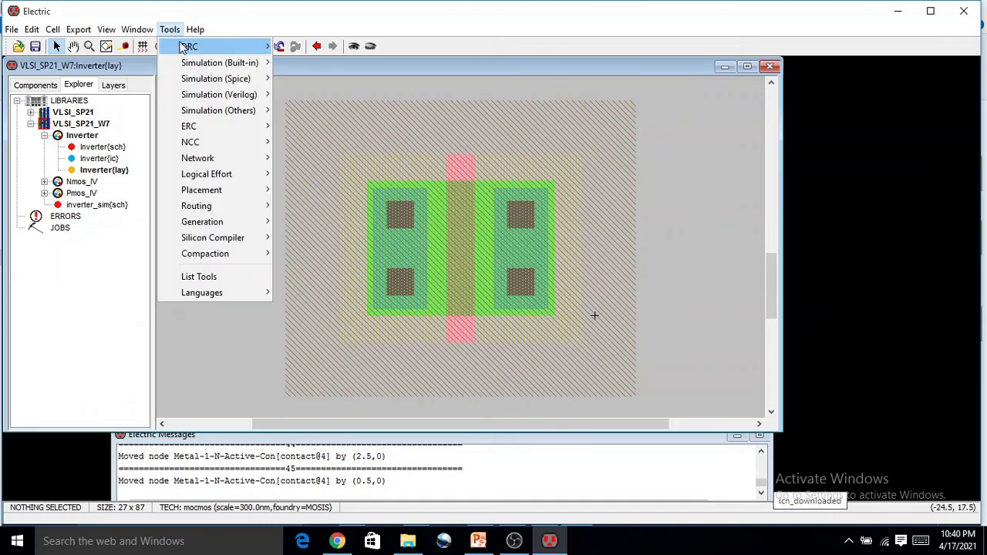
pyautogui.moveTo(193, 44)
pyautogui.click(289, 47)
# Connect the pMOS transistor's right contact to the nMOS transistor's right contact with a Metal-1 arc.
pyautogui.keyDown('ctrl'); pyautogui.scroll(-2, 455, 202); pyautogui.keyUp('ctrl')
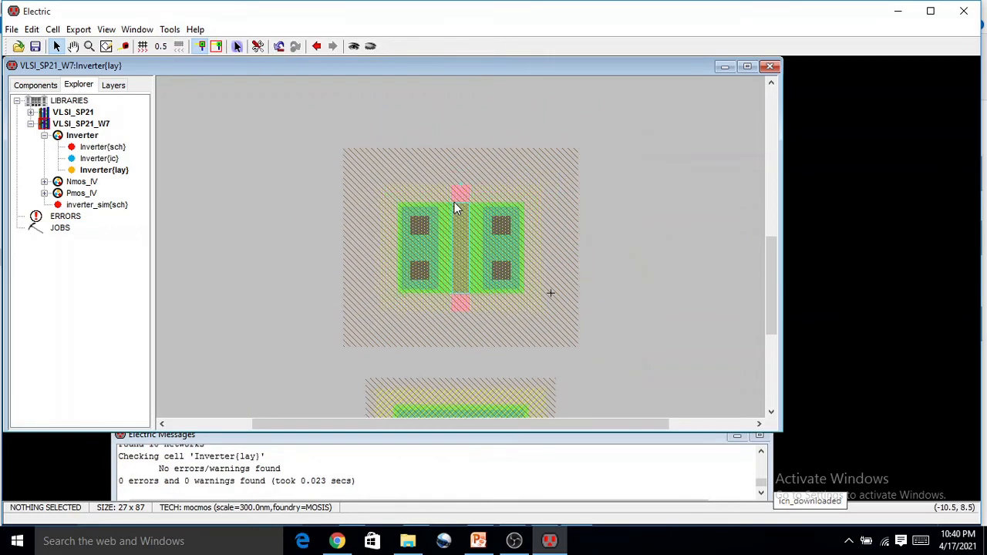
pyautogui.scroll(3, 544, 162)
pyautogui.scroll(-3, 527, 220)
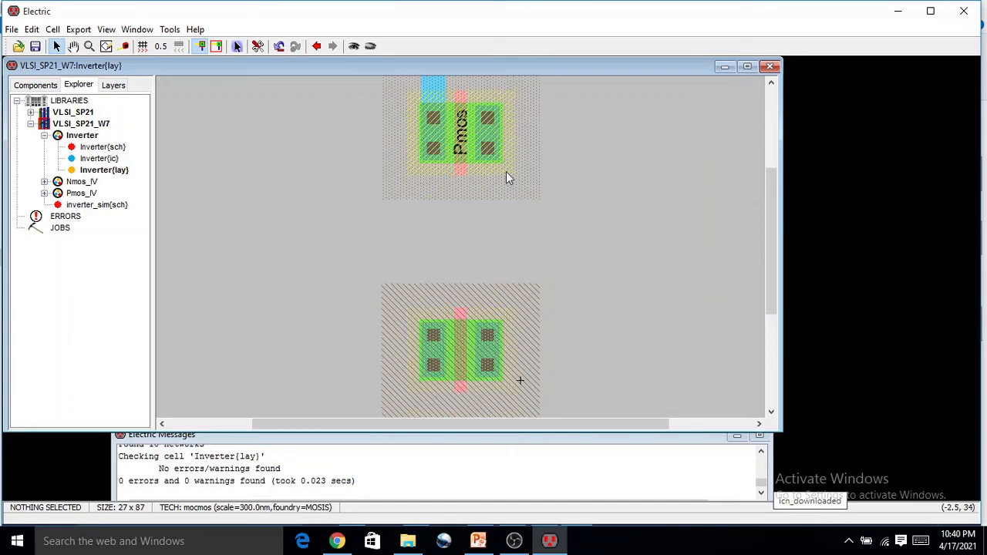
pyautogui.click(496, 149)
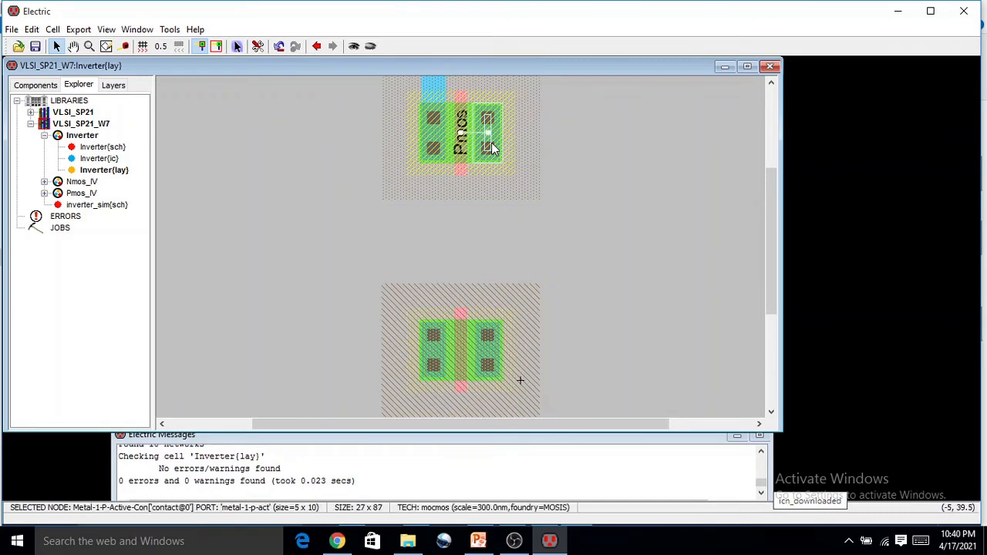
pyautogui.rightClick(490, 359)
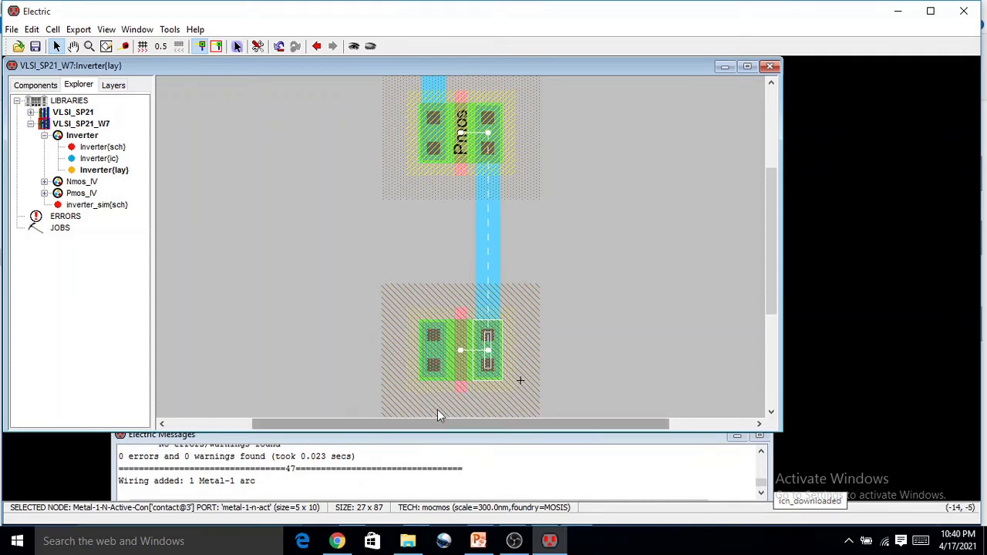
# Connect the nMOS transistor's left contact to the gnd well contact with a Metal-1 arc.
pyautogui.scroll(-3, 439, 385)
pyautogui.click(433, 151)
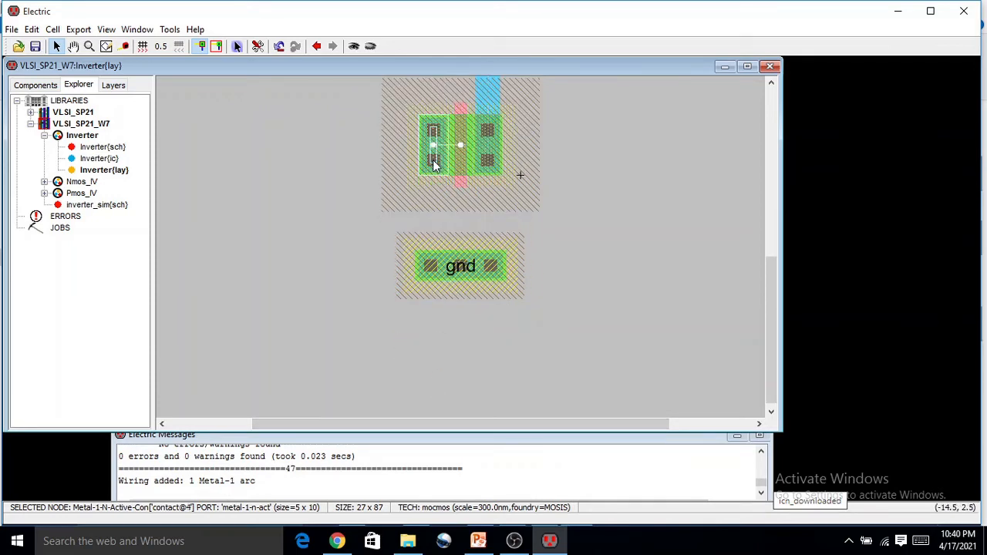
pyautogui.rightClick(434, 269)
# Connect the pMOS transistor's gate to the nMOS transistor's gate with a Polysilicon-1 arc.
pyautogui.scroll(3, 441, 257)
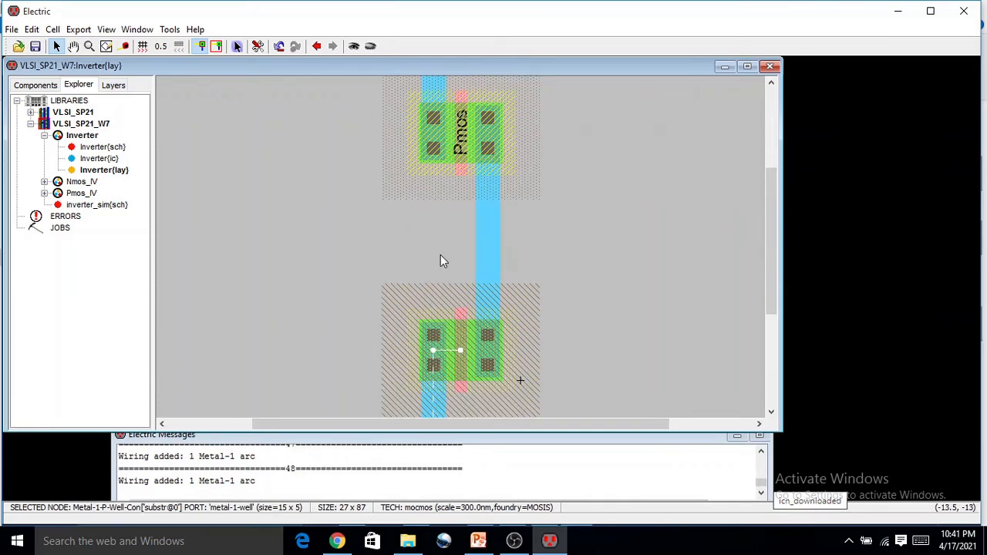
pyautogui.click(462, 178)
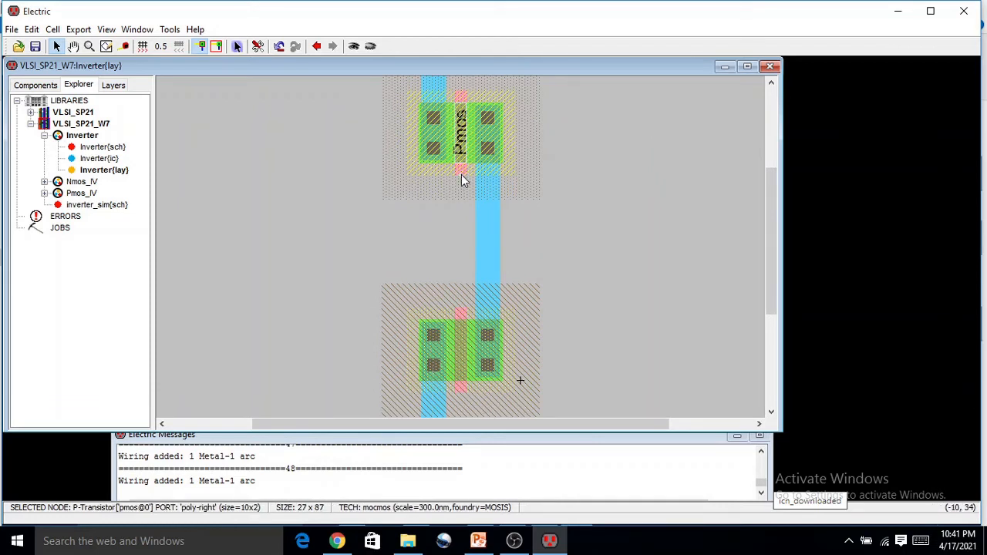
pyautogui.rightClick(463, 324)
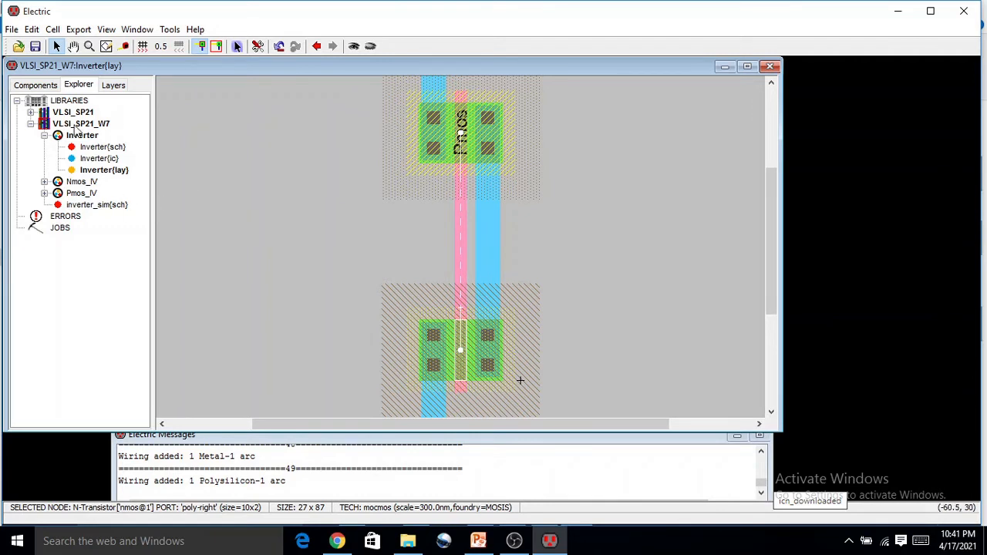
# Place a Metal-1-Polysilicon-1 contact left of the gate line between the transistors and wire it to the polysilicon gate arc.
pyautogui.click(43, 88)
pyautogui.click(72, 317)
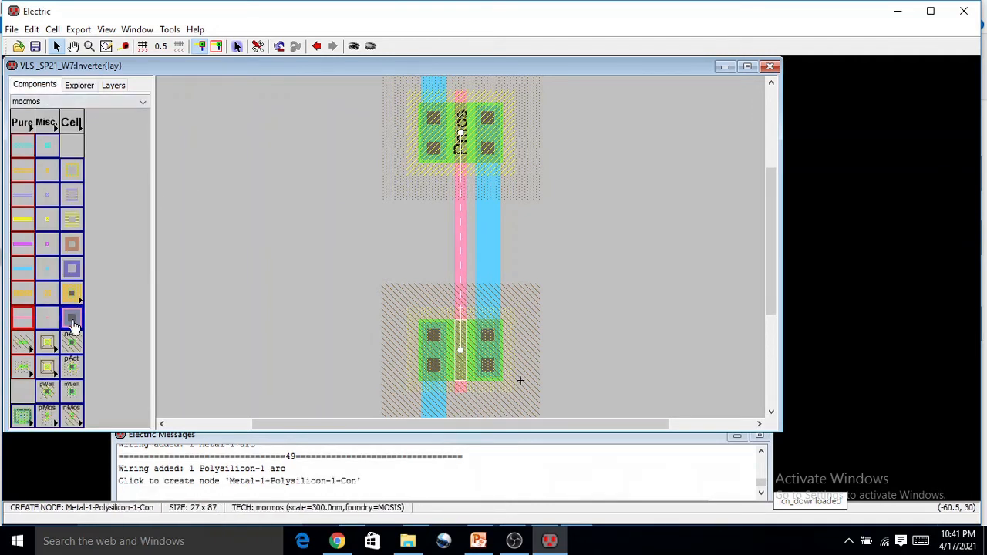
pyautogui.click(423, 255)
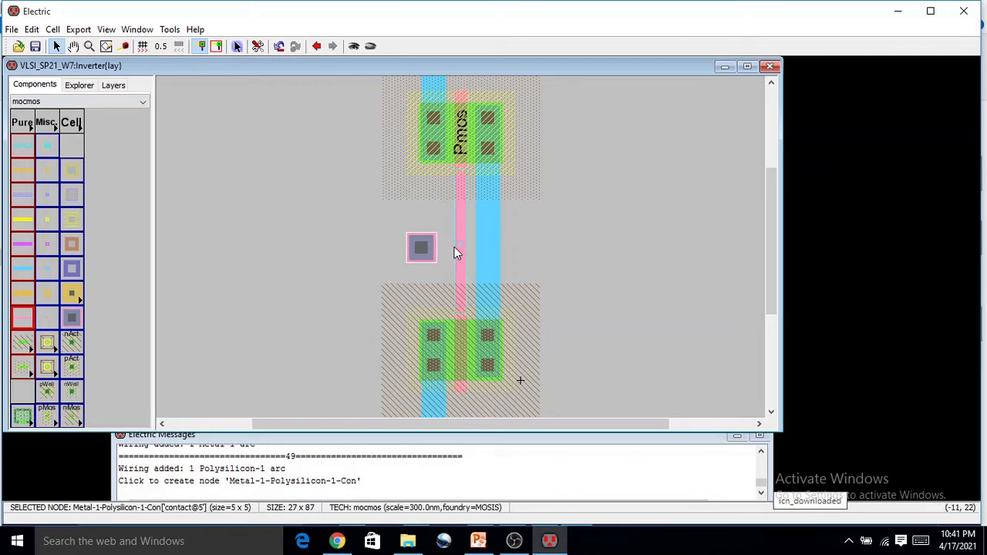
pyautogui.click(454, 247)
pyautogui.rightClick(428, 247)
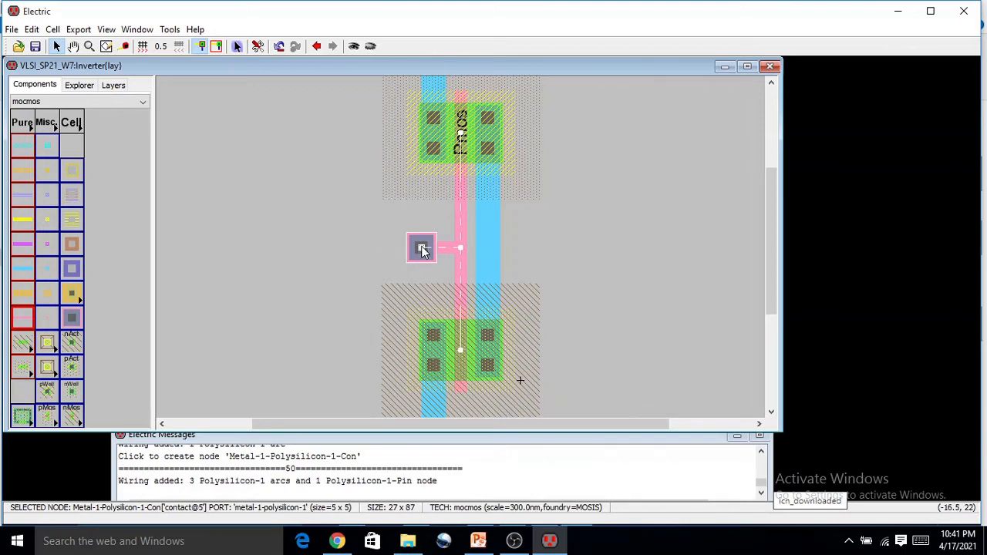
# Run a short Metal-1 arc leftward from the polysilicon contact to form the inverter's input stub.
pyautogui.click(19, 271)
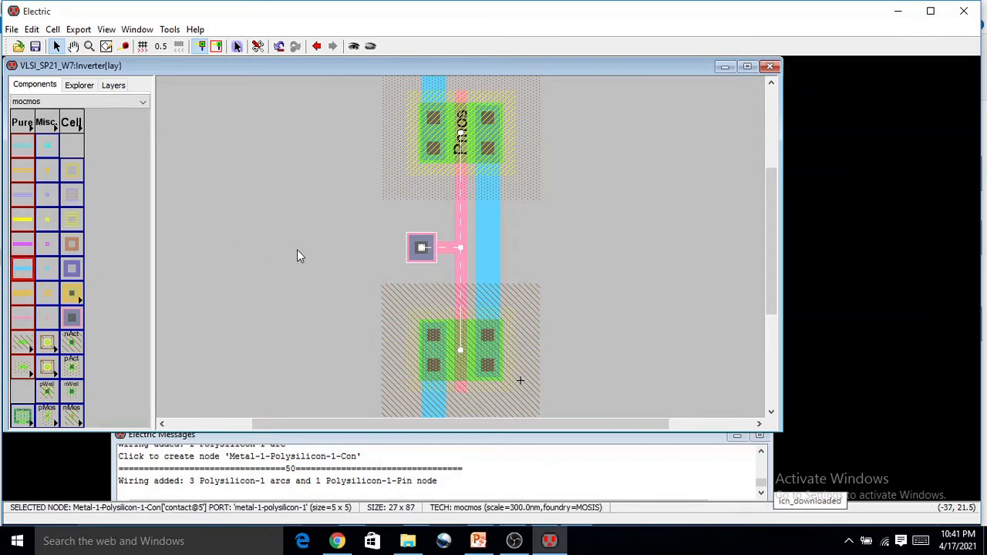
pyautogui.rightClick(394, 249)
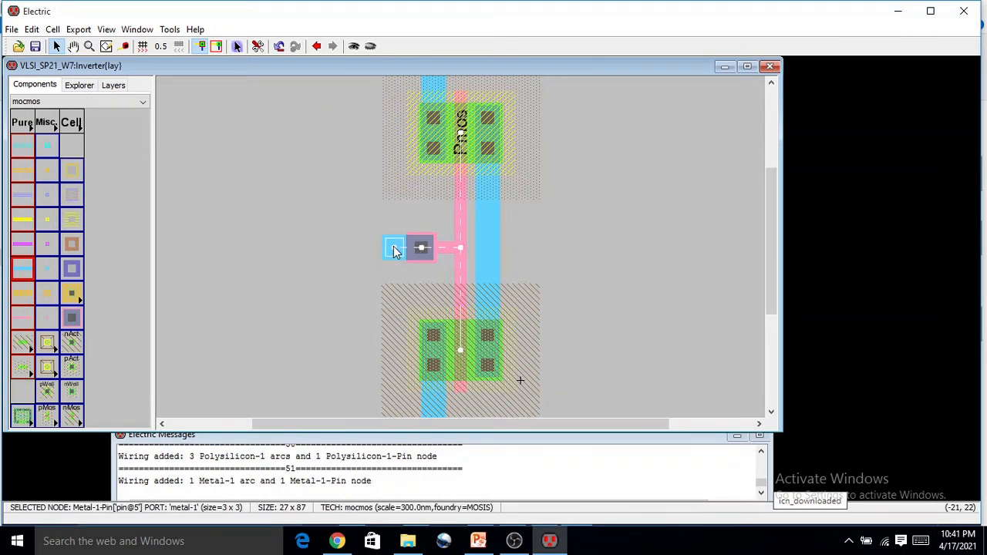
pyautogui.click(395, 285)
# Set the grid alignment to 5 and move the polysilicon contact 5 units right, up against the gate line.
pyautogui.keyDown('ctrl'); pyautogui.scroll(3, 417, 253); pyautogui.keyUp('ctrl')
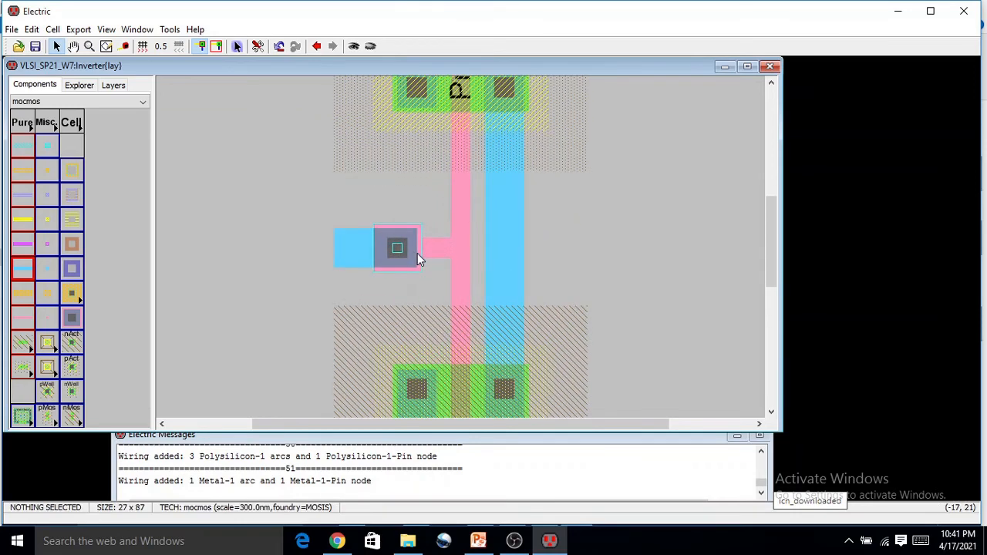
pyautogui.moveTo(369, 254)
pyautogui.mouseDown()
pyautogui.moveTo(409, 251)
pyautogui.moveTo(353, 250)
pyautogui.mouseUp()
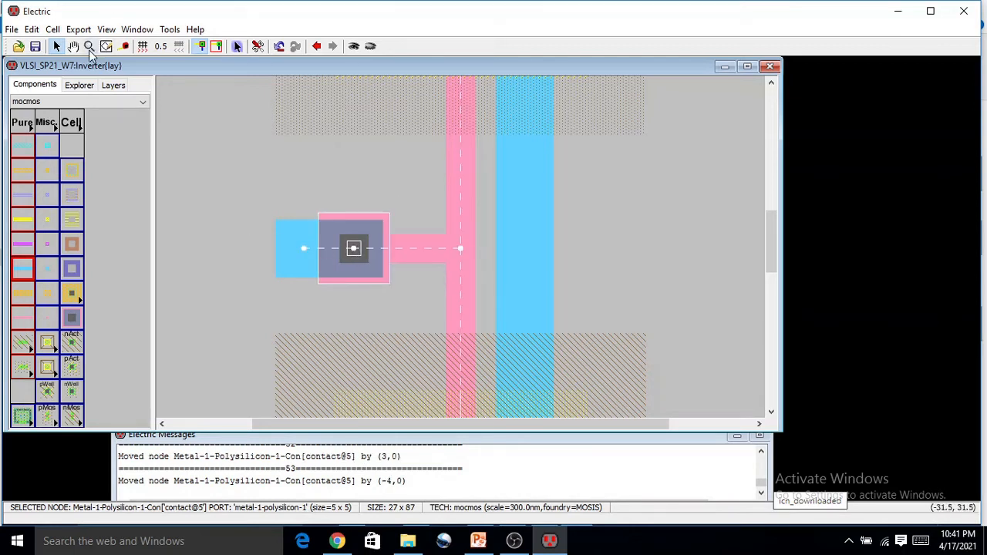
pyautogui.click(149, 48)
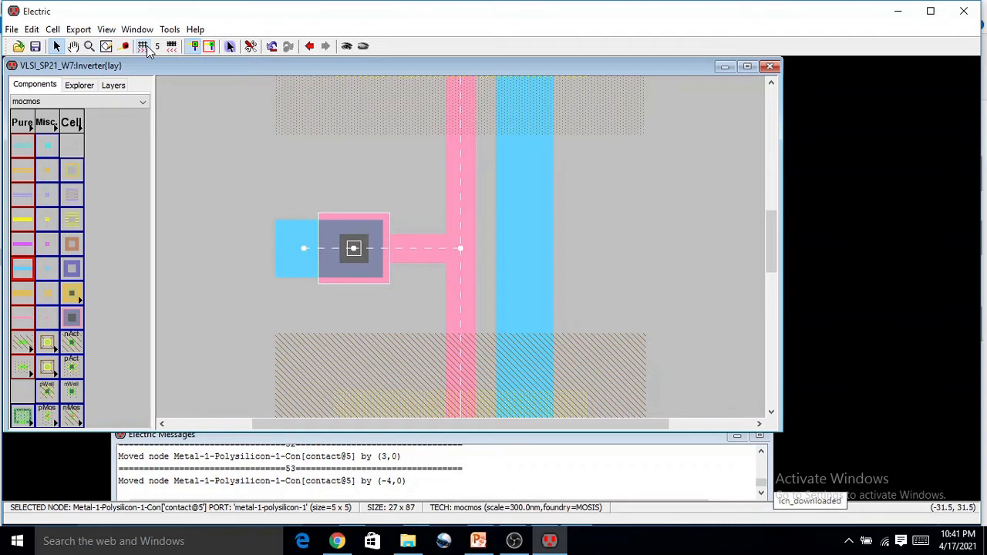
pyautogui.moveTo(355, 248); pyautogui.dragTo(412, 249)
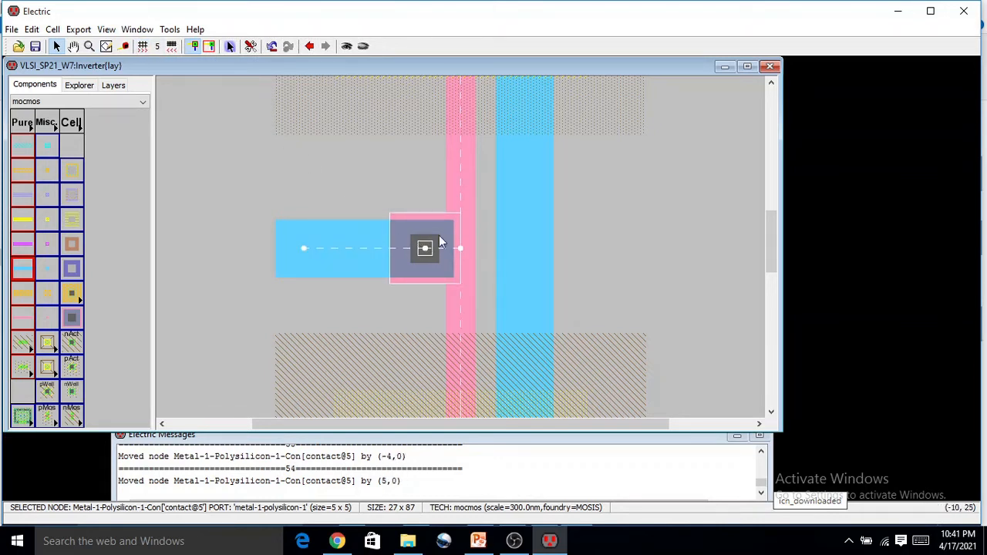
# Branch a short Metal-1 output stub to the right from the vertical Metal-1 arc joining the two transistors.
pyautogui.click(303, 249)
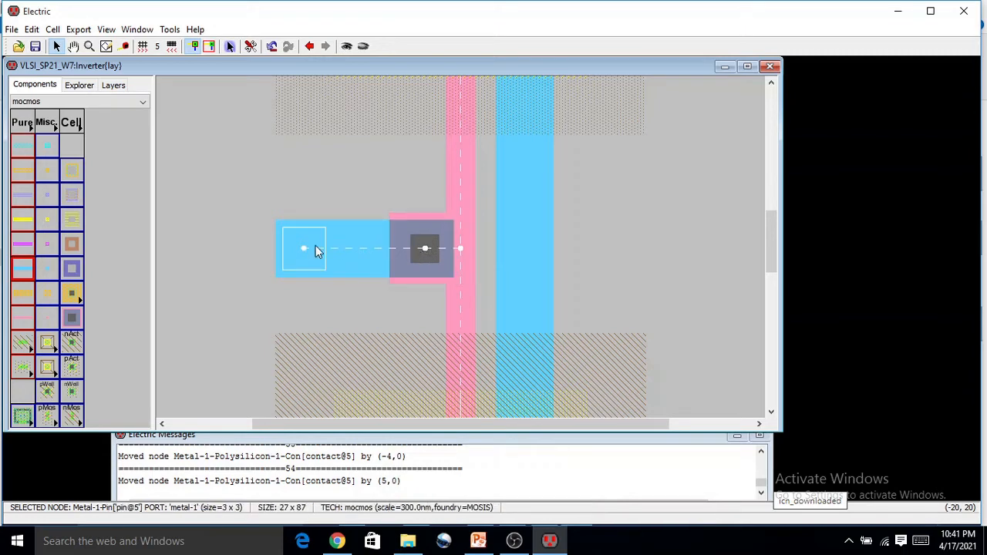
pyautogui.scroll(-3, 347, 232)
pyautogui.scroll(2, 378, 220)
pyautogui.keyDown('ctrl'); pyautogui.scroll(-3, 378, 216); pyautogui.keyUp('ctrl')
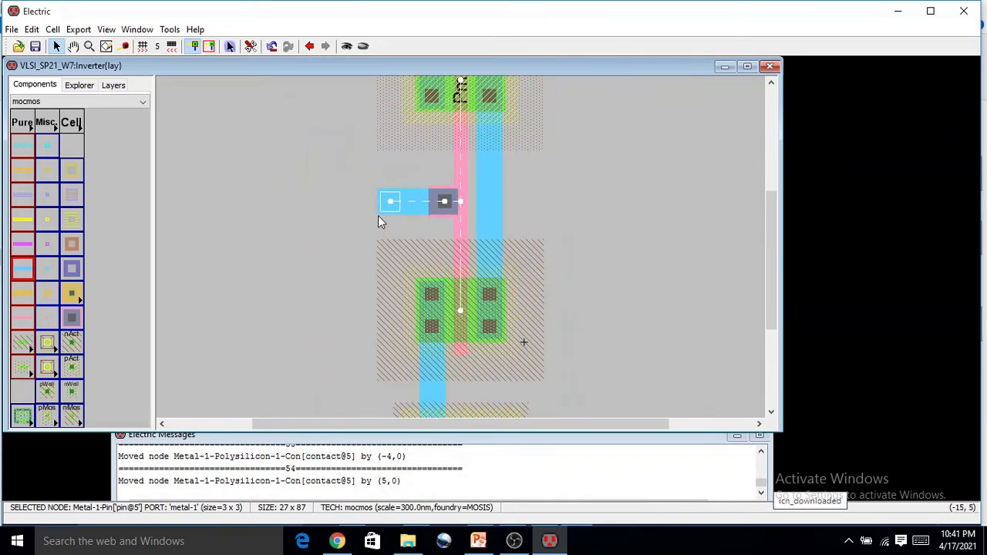
pyautogui.scroll(-1, 479, 114)
pyautogui.scroll(1, 479, 114)
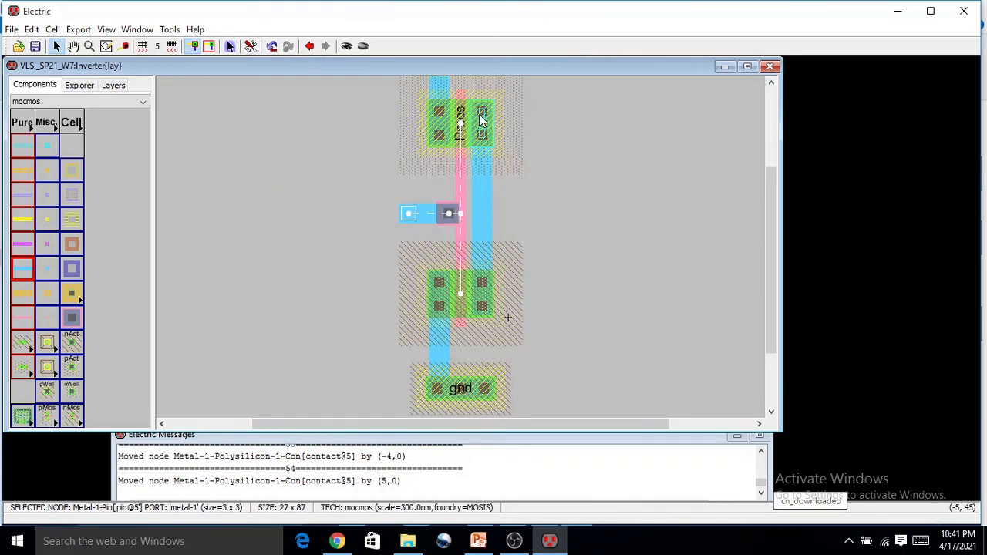
pyautogui.click(479, 216)
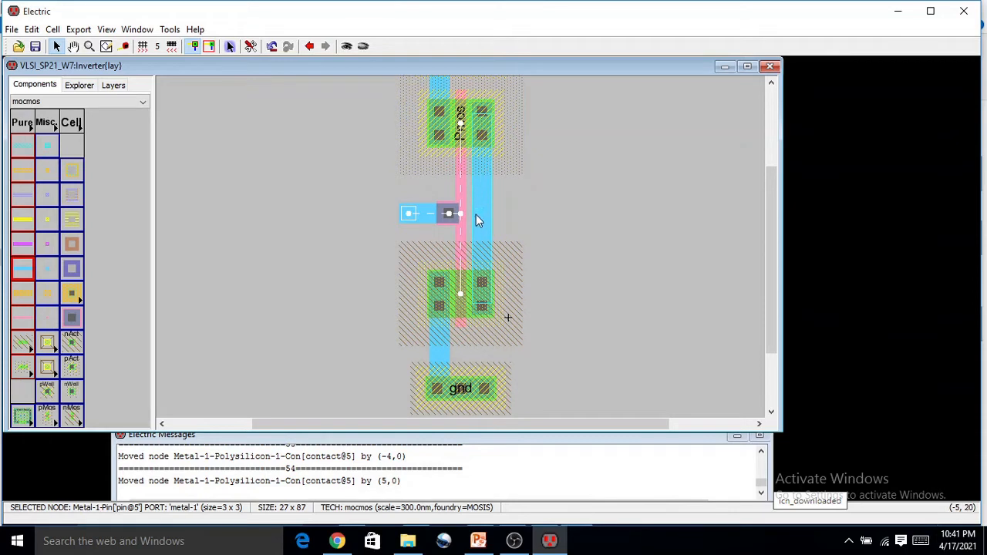
pyautogui.rightClick(515, 209)
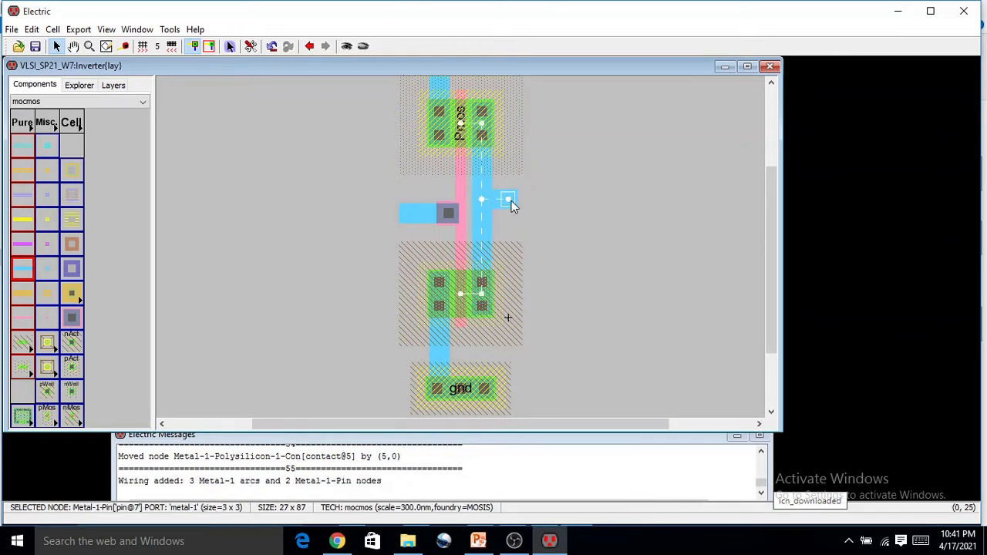
# Move the output stub's pin down 5 units, set the grid alignment to 1, and move it up 2 units level with the input.
pyautogui.moveTo(511, 200); pyautogui.dragTo(513, 216)
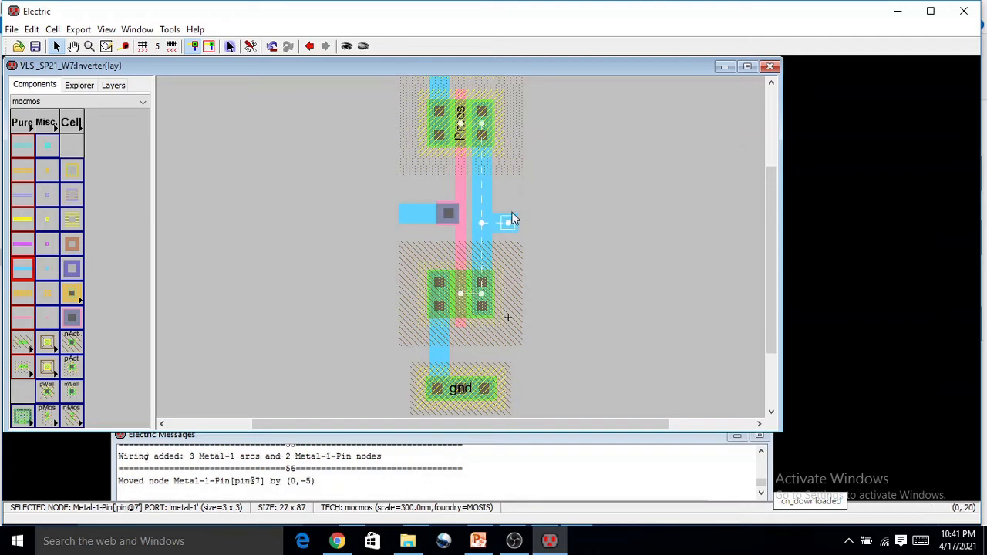
pyautogui.click(160, 48)
pyautogui.click(171, 48)
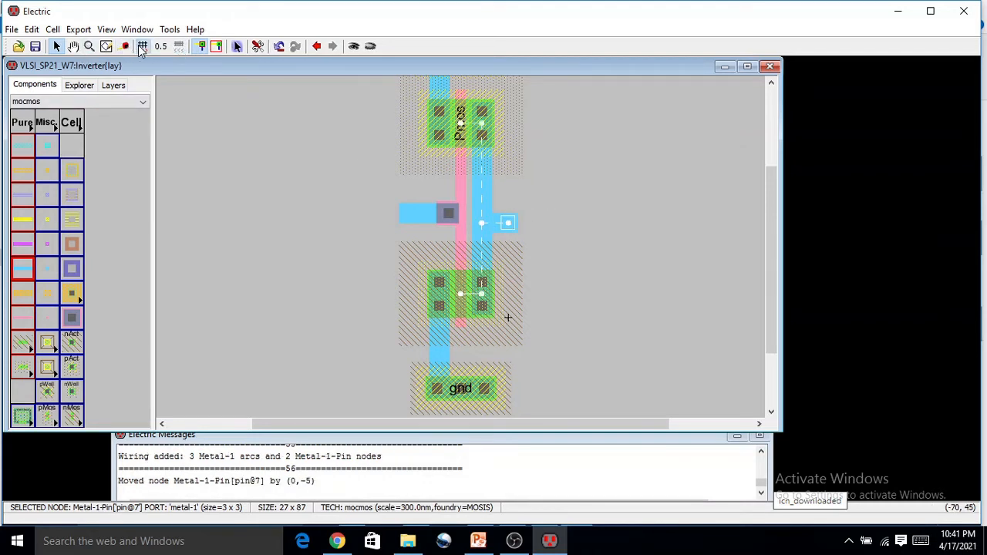
pyautogui.click(143, 46)
pyautogui.moveTo(508, 224); pyautogui.dragTo(507, 215)
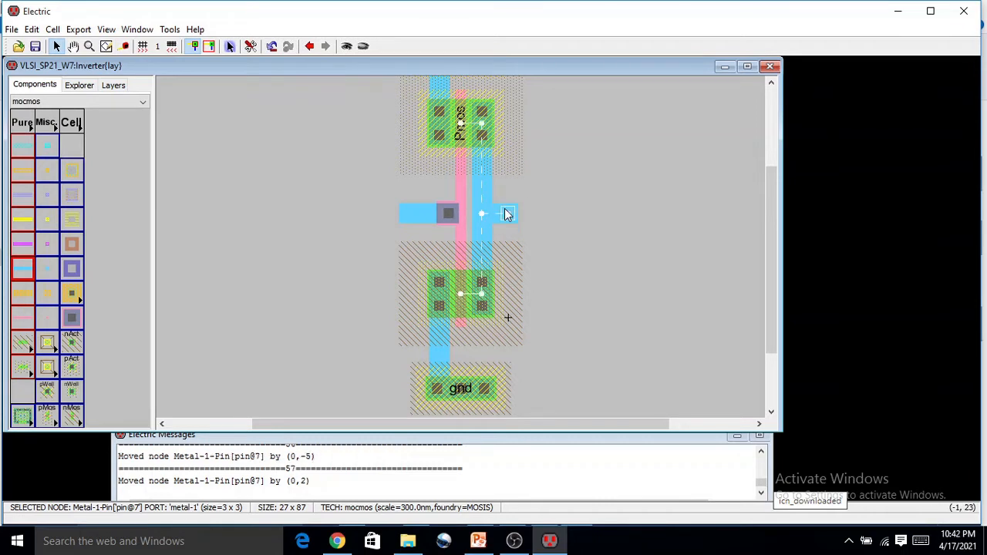
# Create an export named "in" on the Metal-1 pin at the end of the input stub.
pyautogui.keyDown('ctrl'); pyautogui.scroll(-2, 557, 222); pyautogui.keyUp('ctrl')
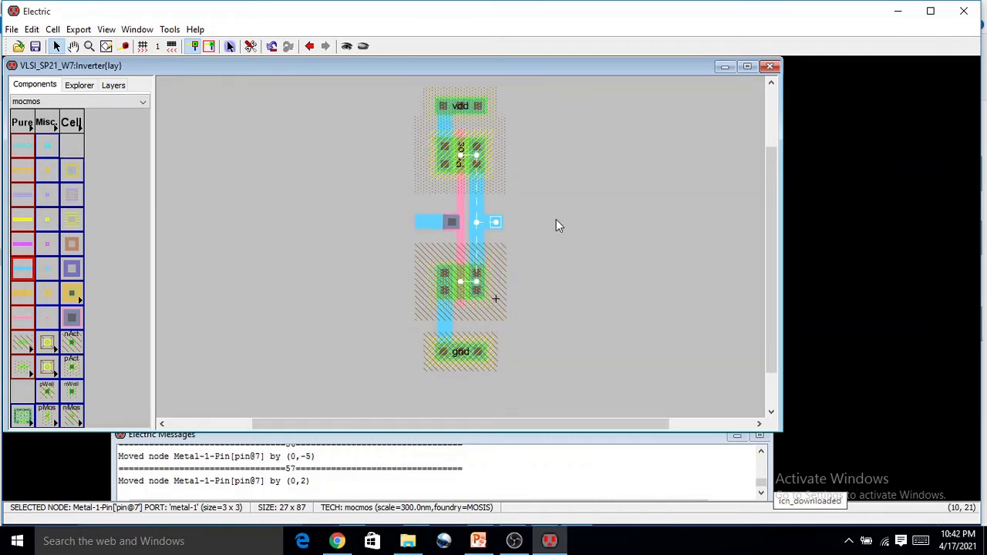
pyautogui.click(424, 224)
pyautogui.click(78, 31)
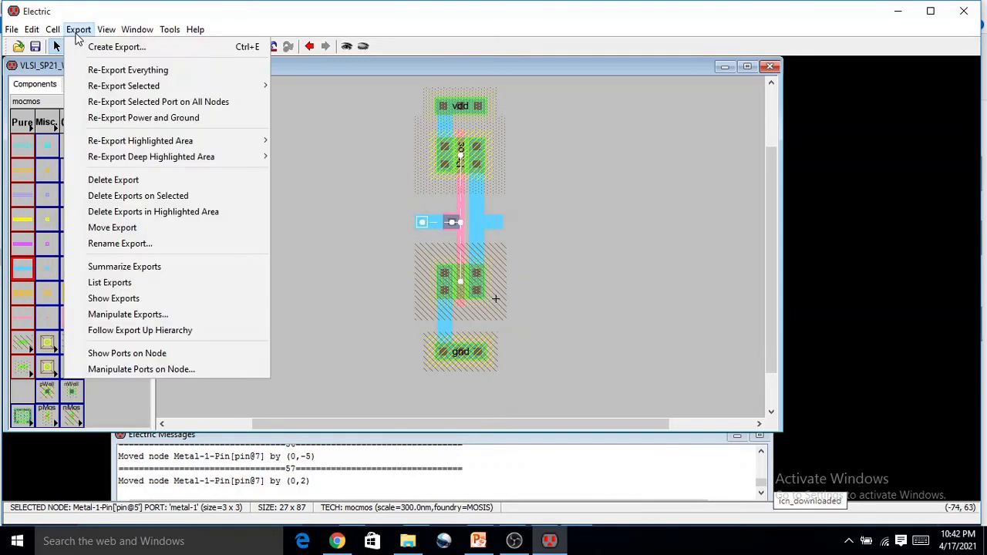
pyautogui.click(104, 47)
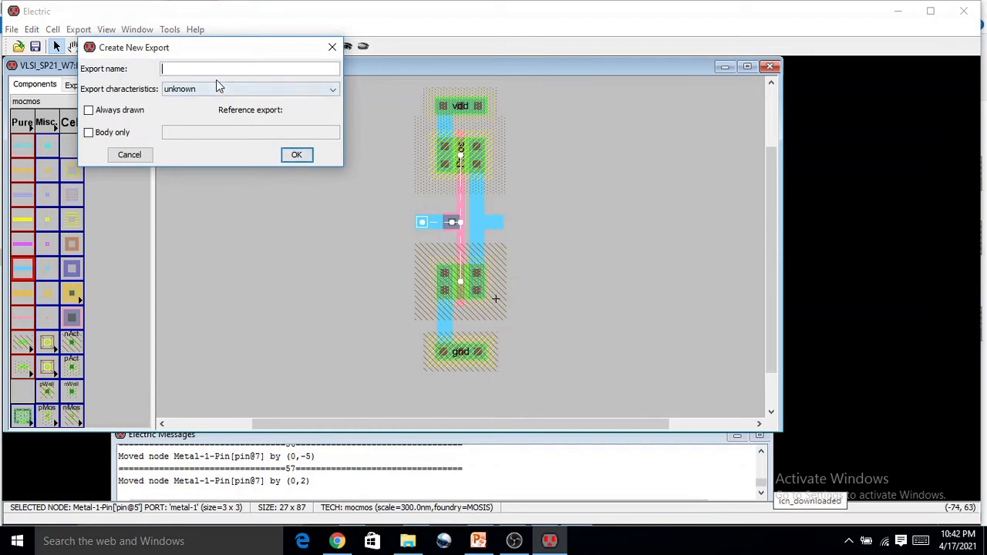
pyautogui.write('in')
pyautogui.click(297, 154)
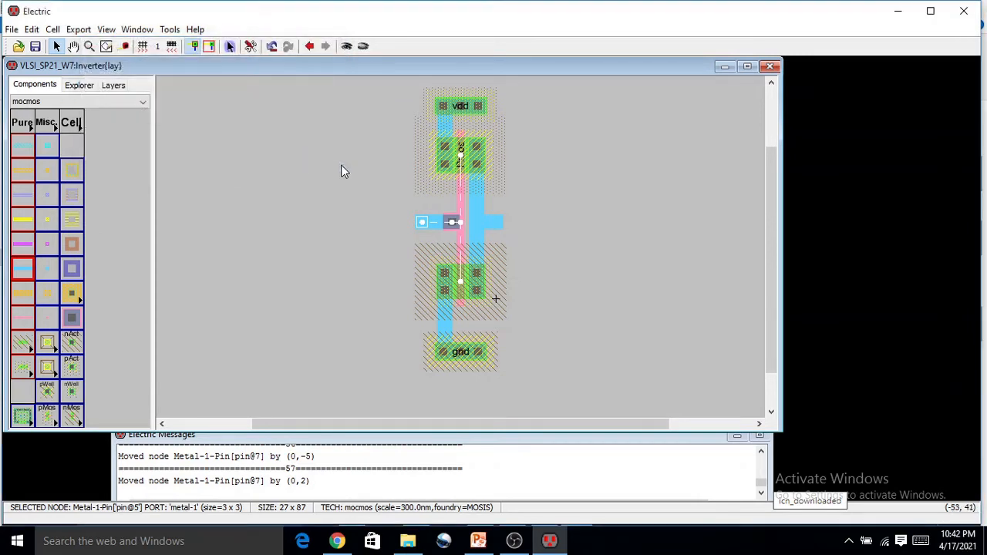
# Set the text size of the "in" export label to 3 units.
pyautogui.keyDown('ctrl'); pyautogui.scroll(4, 422, 226); pyautogui.keyUp('ctrl')
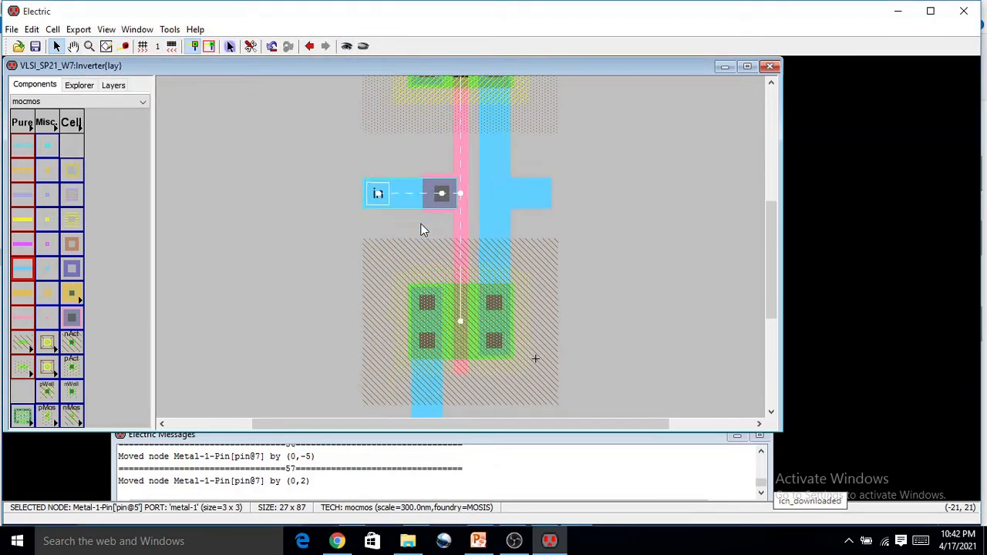
pyautogui.keyDown('ctrl'); pyautogui.scroll(4, 422, 229); pyautogui.keyUp('ctrl')
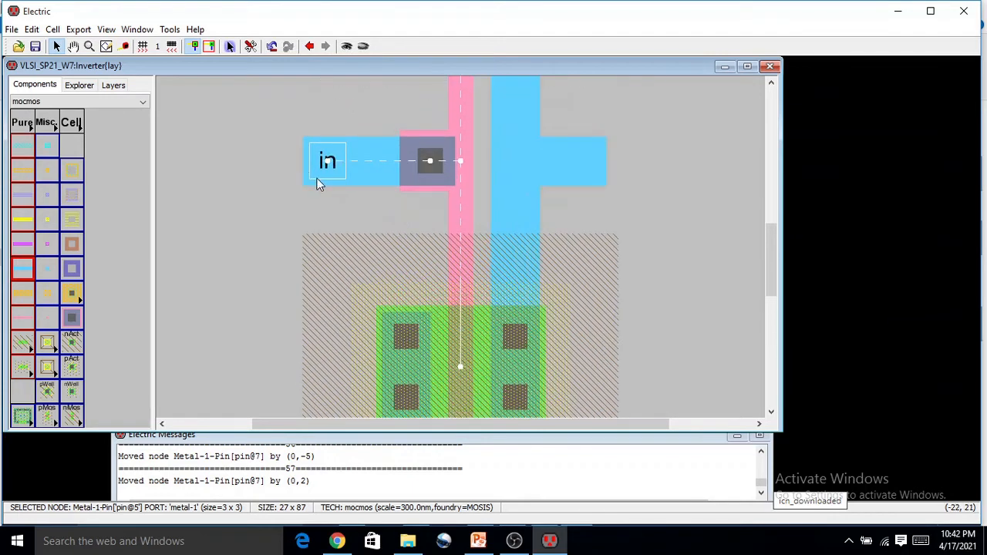
pyautogui.click(325, 169)
pyautogui.click(325, 170)
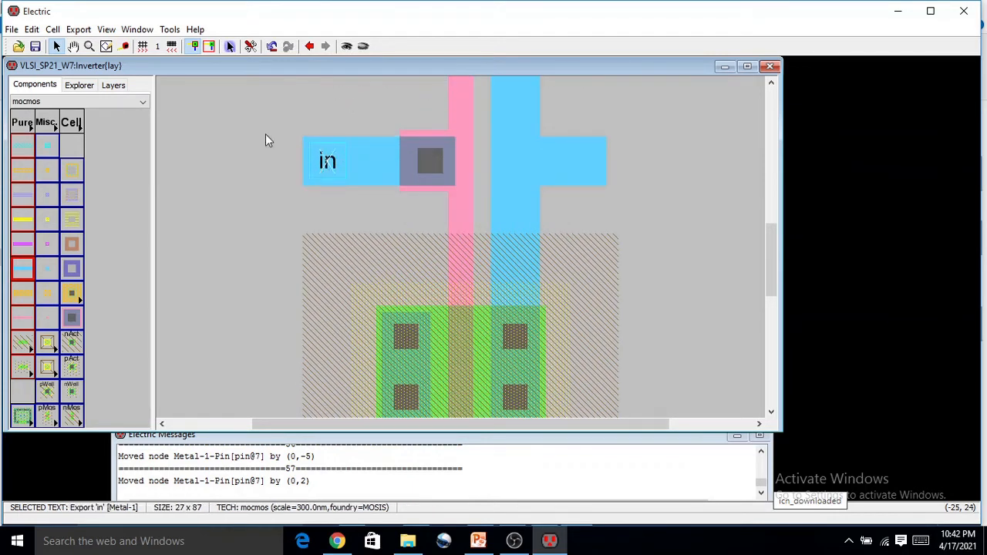
pyautogui.click(31, 29)
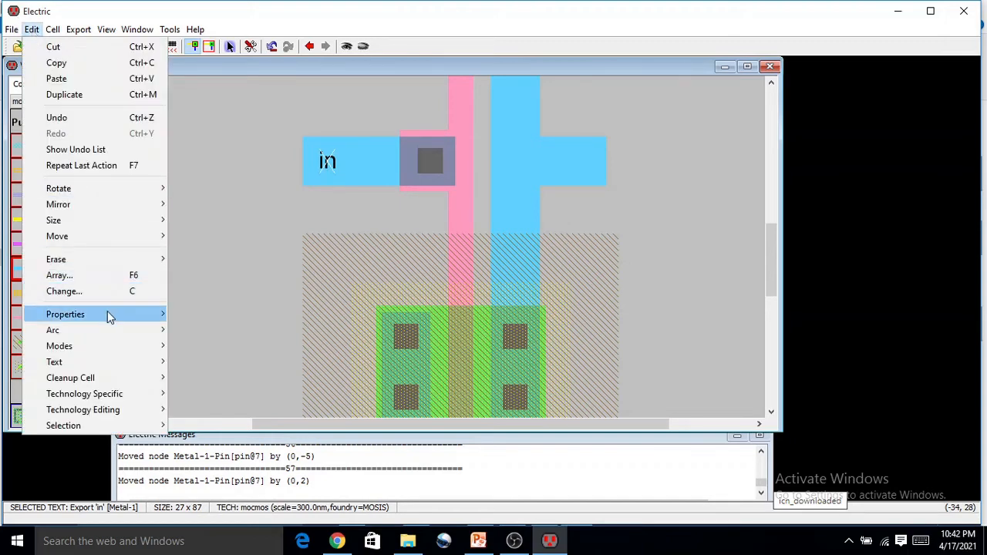
pyautogui.moveTo(108, 315)
pyautogui.click(232, 315)
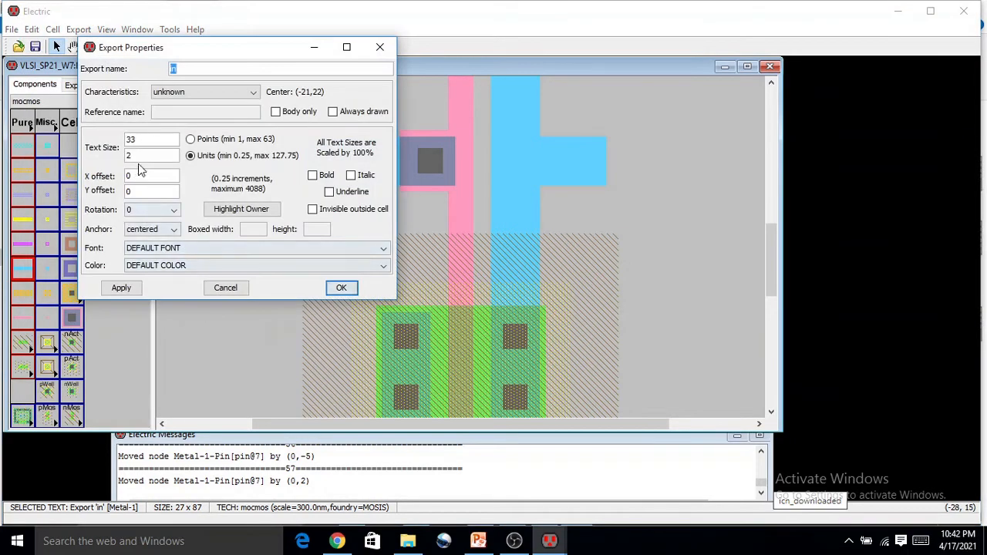
pyautogui.moveTo(137, 156); pyautogui.dragTo(89, 148)
pyautogui.write('3')
pyautogui.click(349, 287)
# Create an export named "out" on the Metal-1 pin at the end of the output stub.
pyautogui.click(566, 157)
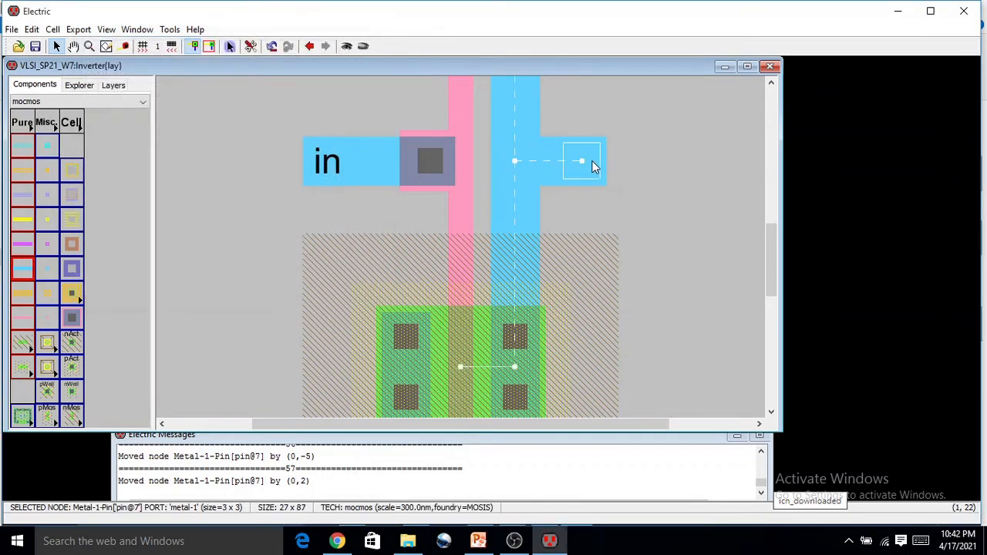
pyautogui.click(34, 30)
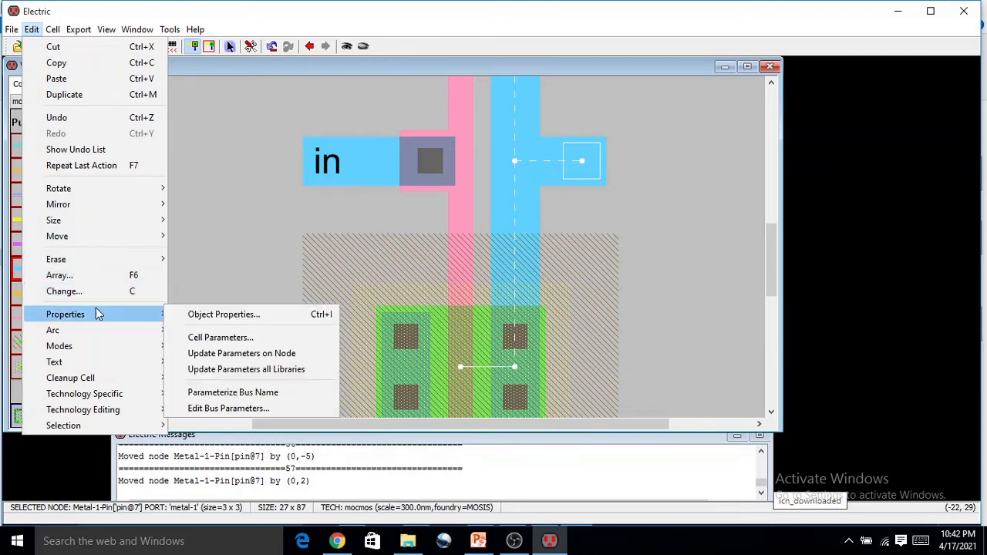
pyautogui.moveTo(87, 31)
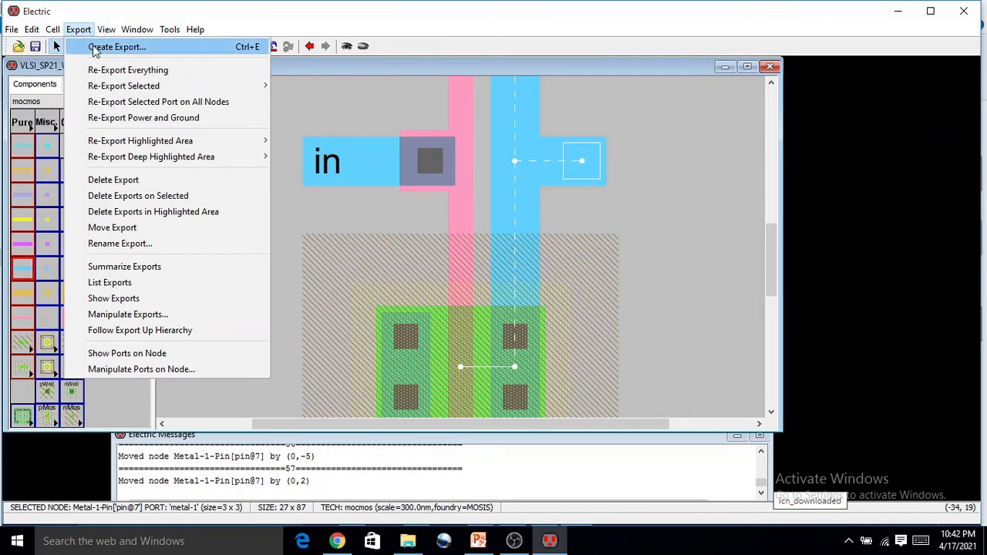
pyautogui.click(94, 47)
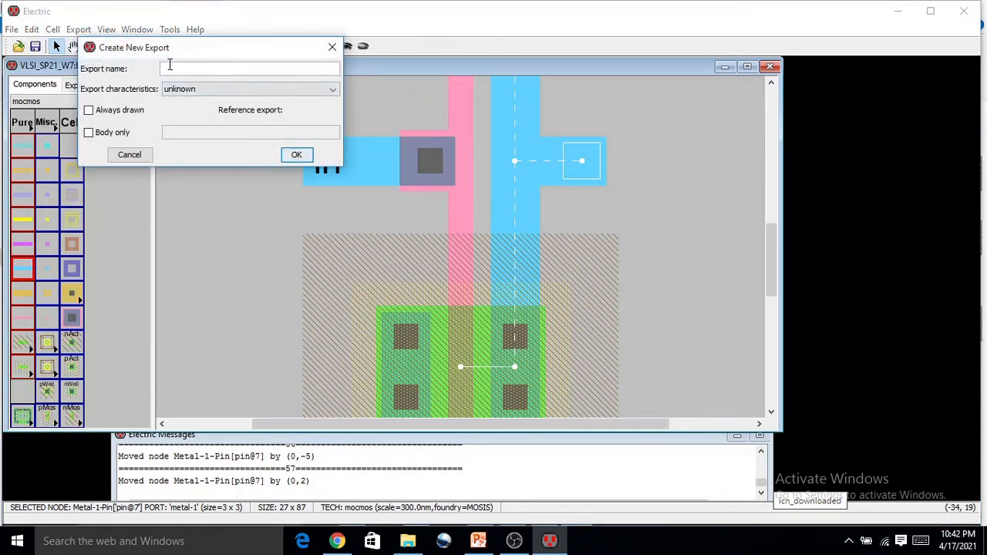
pyautogui.write('out')
pyautogui.click(295, 155)
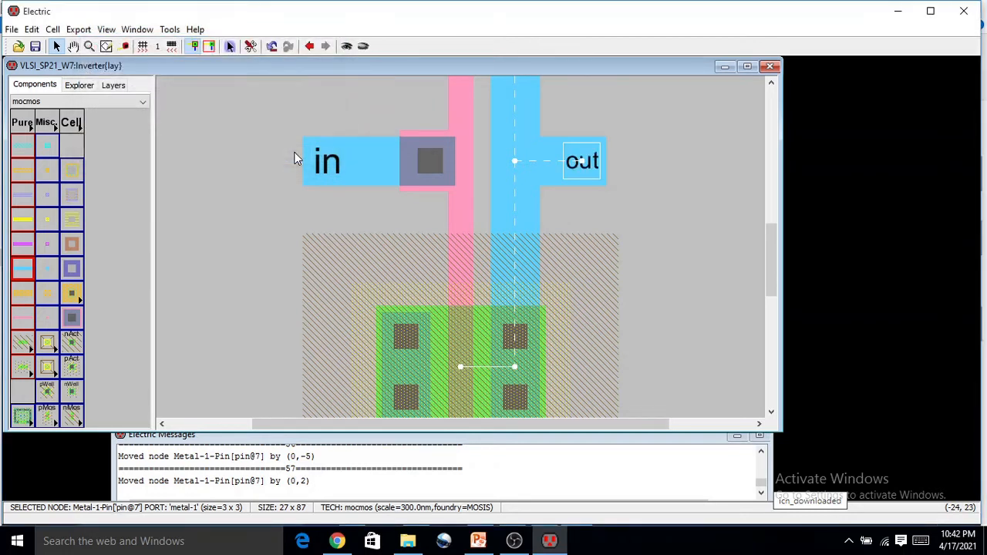
pyautogui.doubleClick(584, 167)
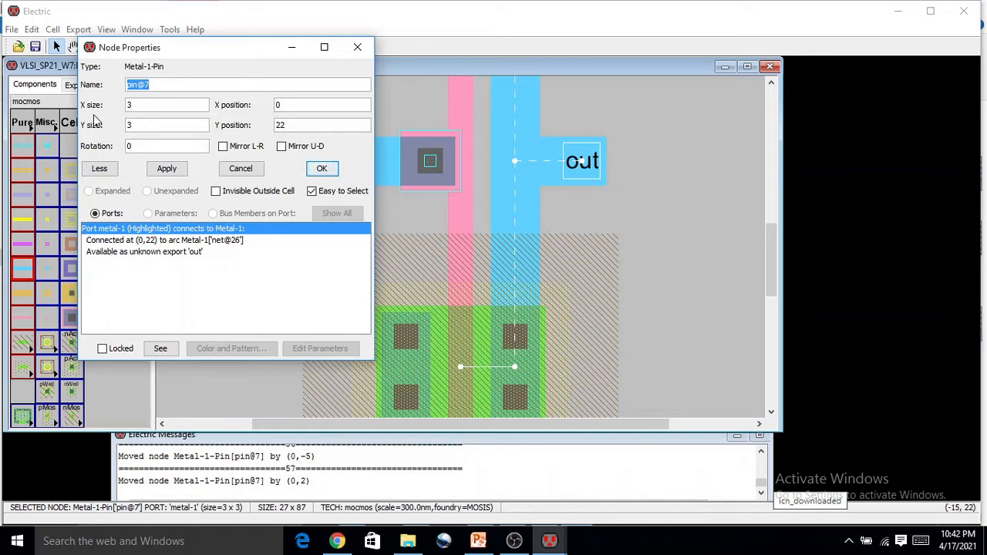
pyautogui.click(357, 47)
pyautogui.click(589, 172)
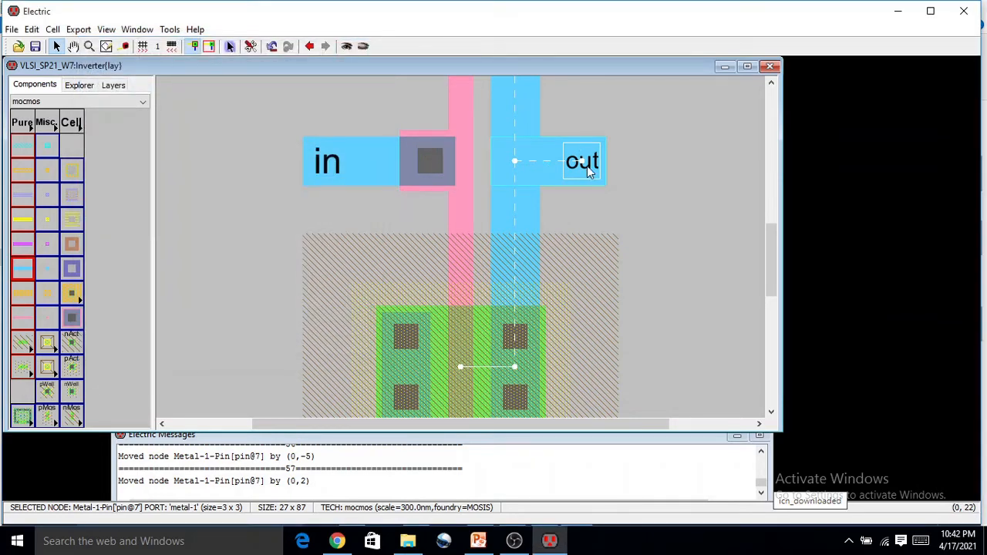
pyautogui.click(589, 172)
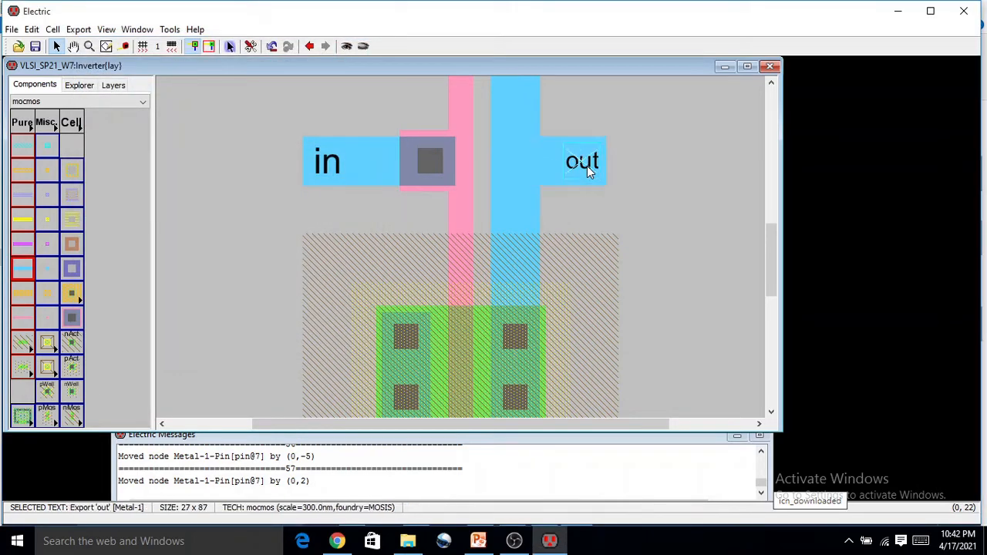
pyautogui.click(31, 29)
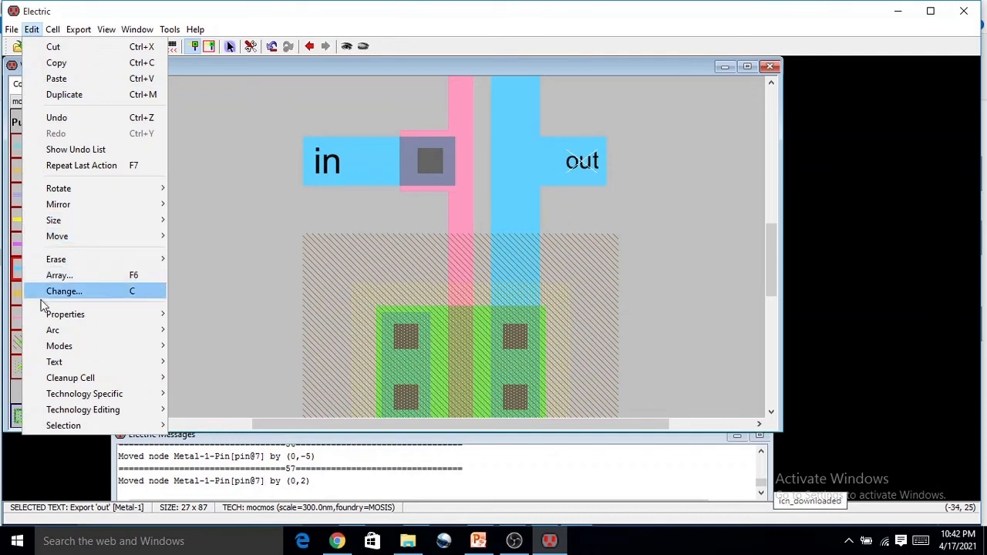
pyautogui.moveTo(53, 316)
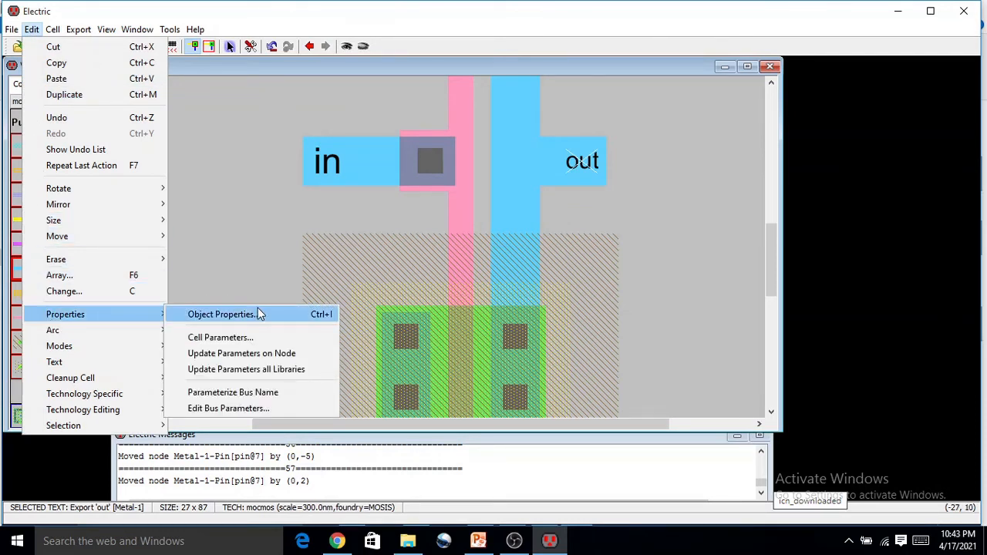
pyautogui.click(340, 231)
pyautogui.click(571, 186)
pyautogui.click(604, 202)
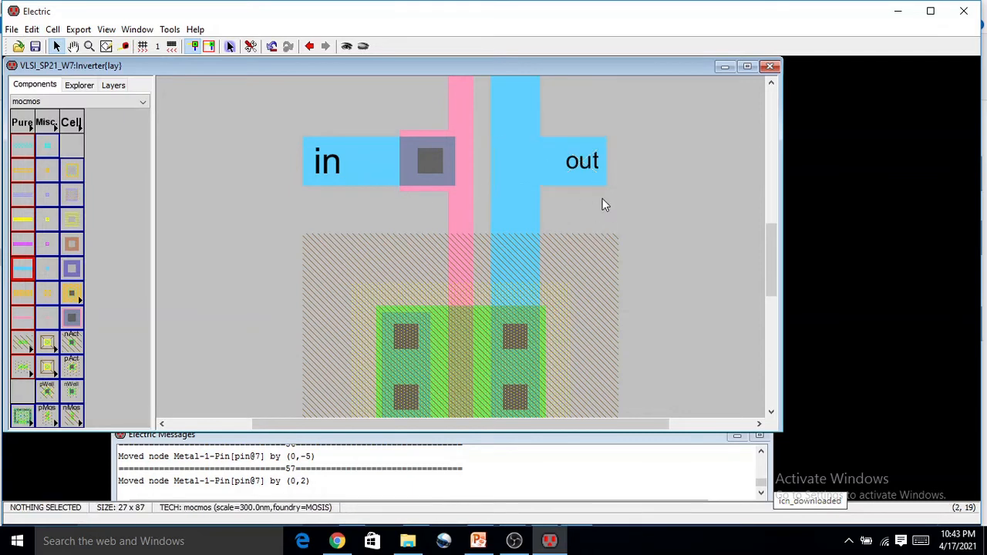
# Set the text size of the "out" export label to 3 units.
pyautogui.click(592, 176)
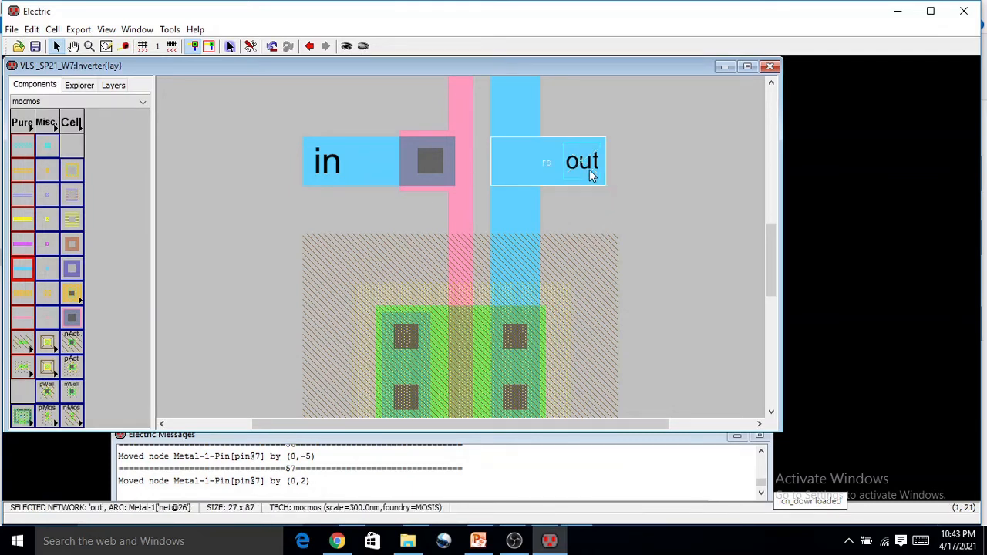
pyautogui.click(589, 171)
pyautogui.click(596, 214)
pyautogui.click(594, 173)
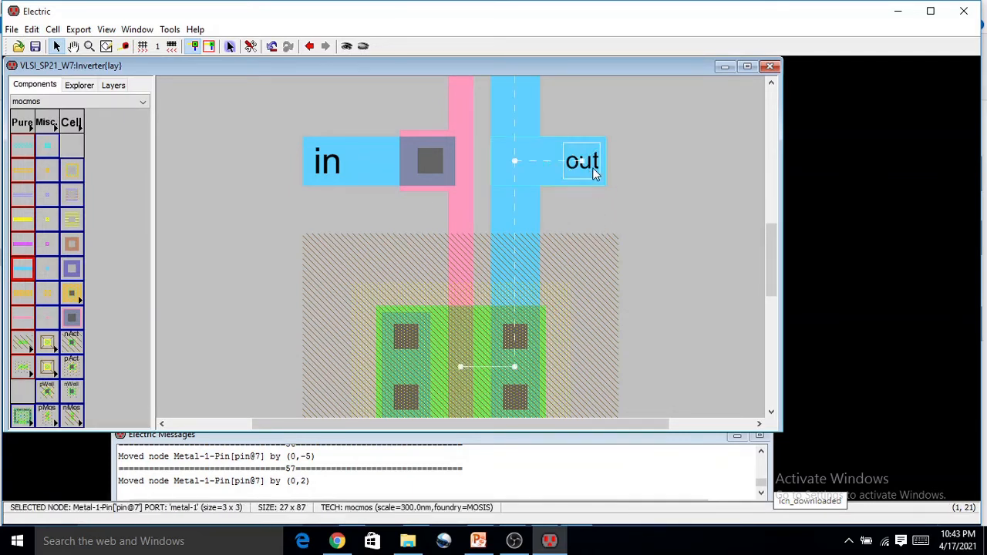
pyautogui.click(595, 173)
pyautogui.click(594, 173)
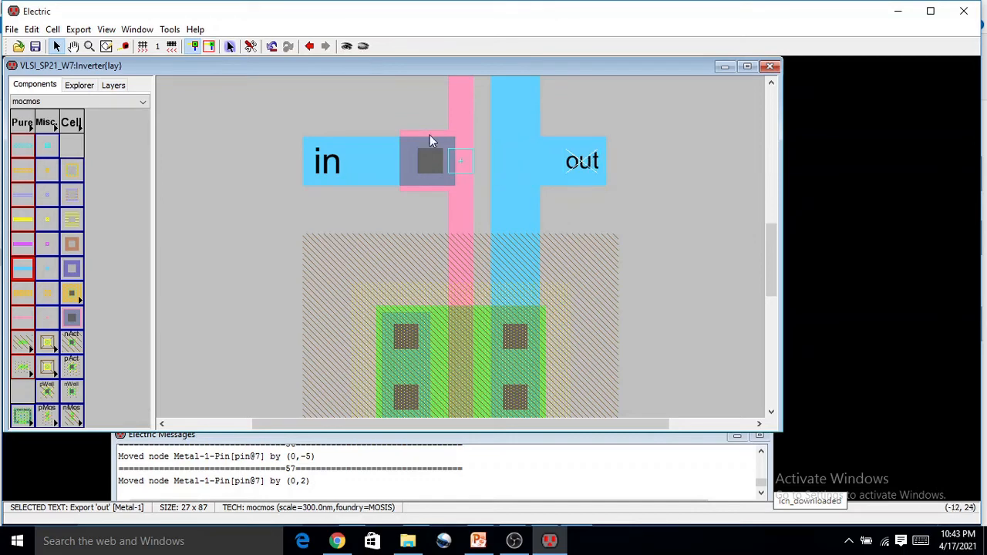
pyautogui.click(31, 29)
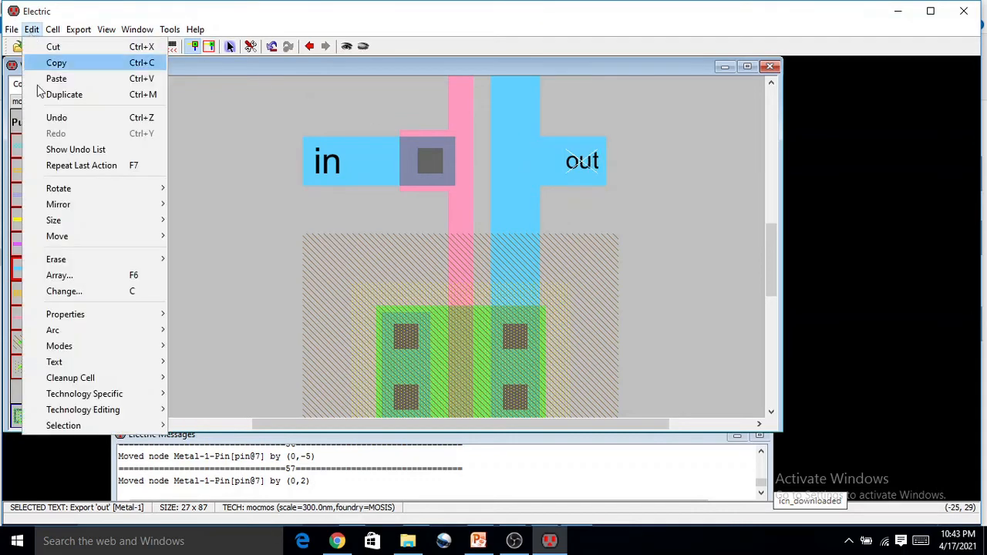
pyautogui.moveTo(94, 315)
pyautogui.click(257, 315)
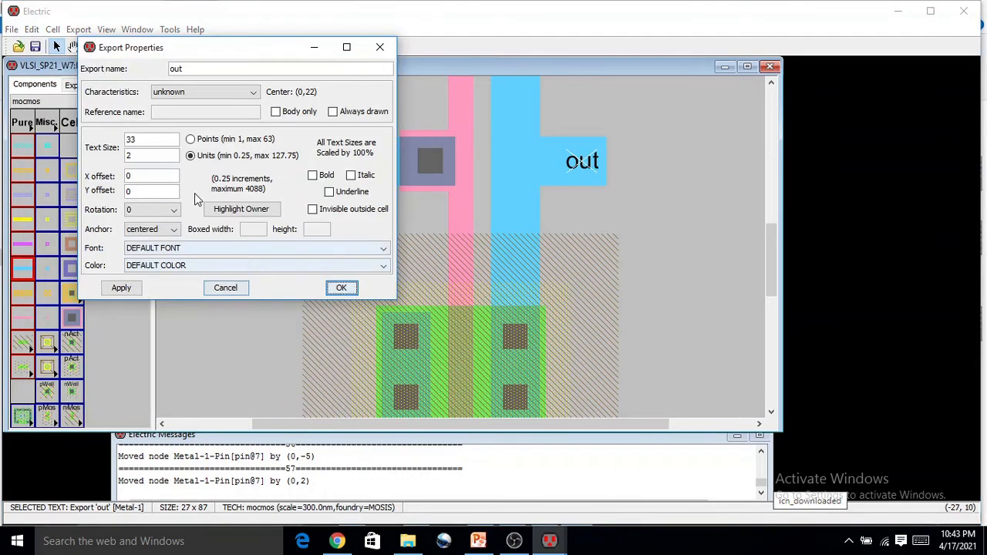
pyautogui.click(134, 153)
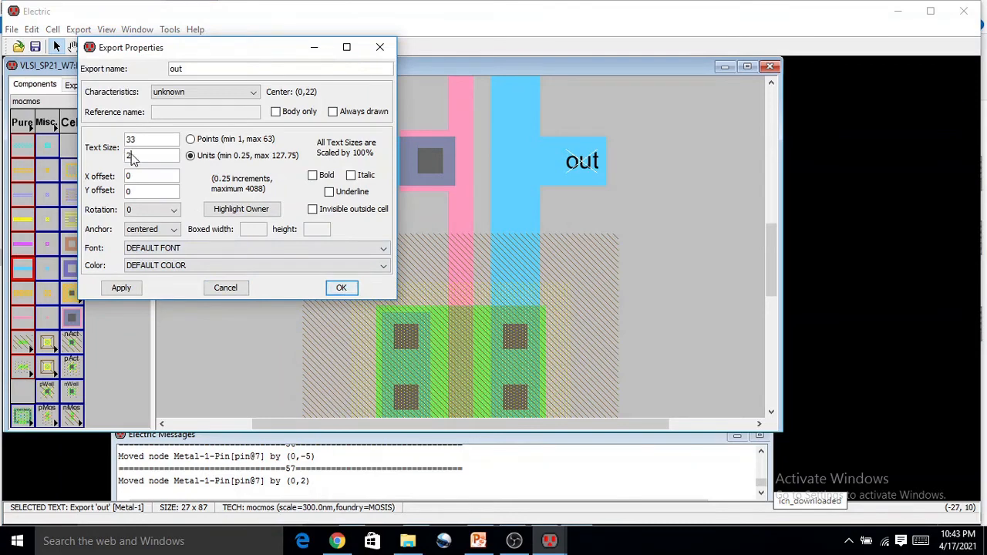
pyautogui.doubleClick(133, 155)
pyautogui.write('3')
pyautogui.click(341, 289)
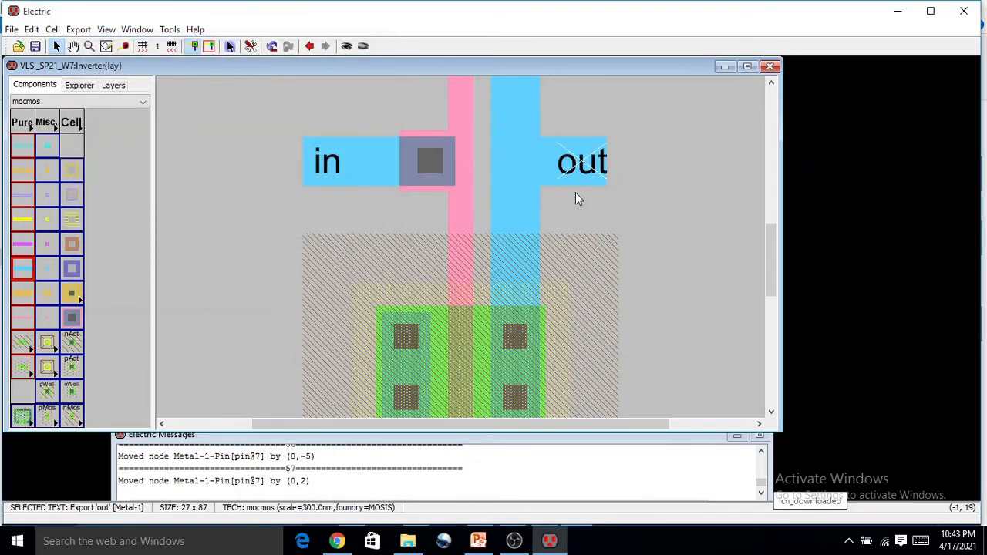
# Run a hierarchical DRC check on the complete inverter layout.
pyautogui.keyDown('ctrl'); pyautogui.scroll(-10, 575, 192); pyautogui.keyUp('ctrl')
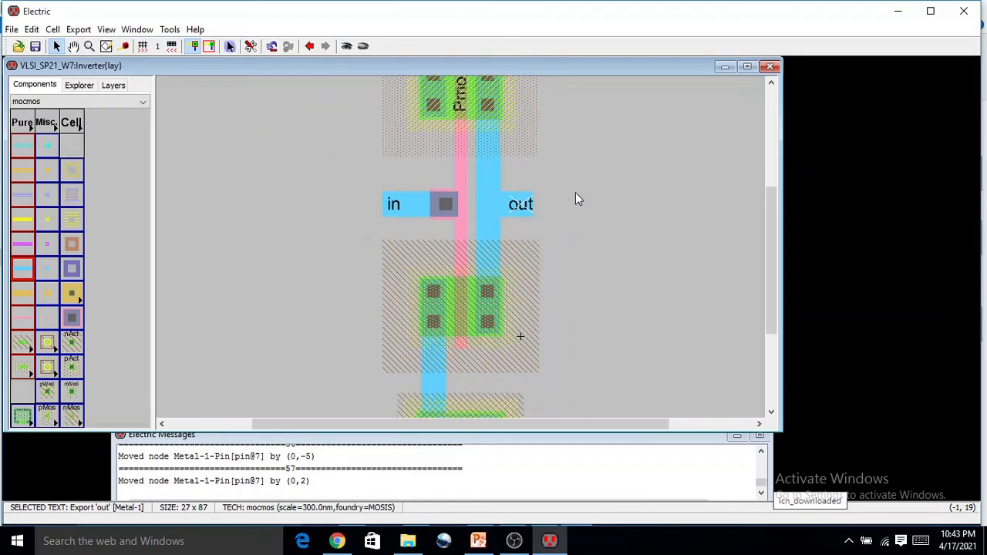
pyautogui.keyDown('ctrl'); pyautogui.scroll(-3, 576, 192); pyautogui.keyUp('ctrl')
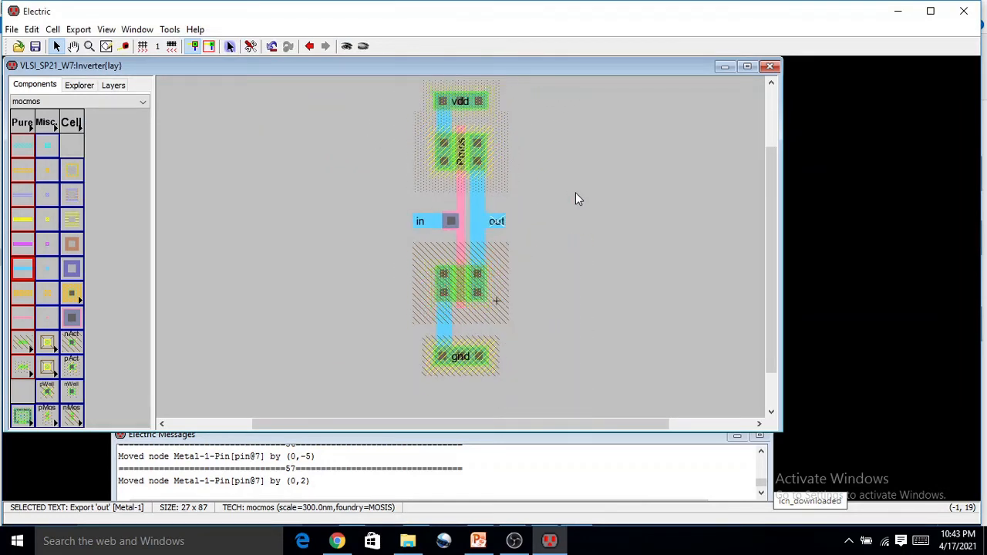
pyautogui.click(557, 264)
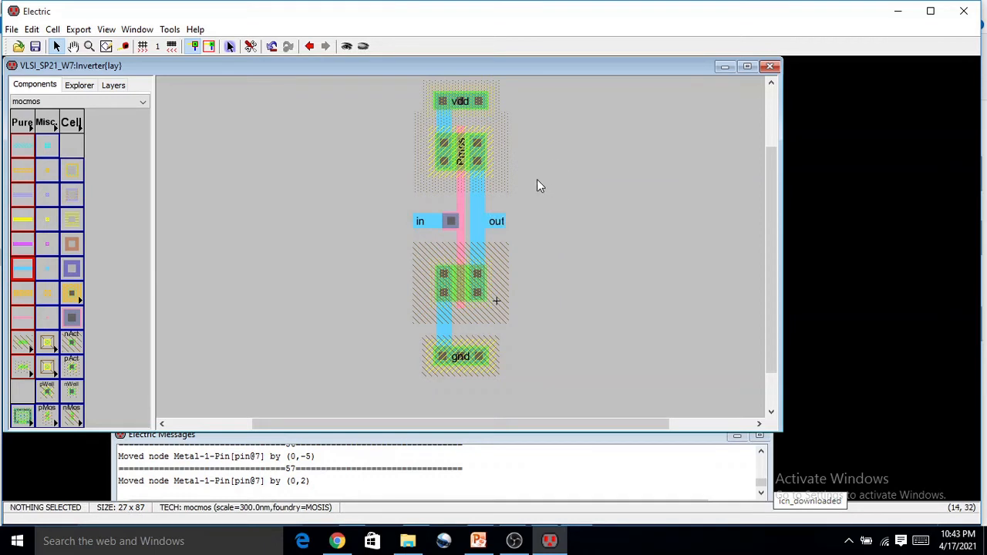
pyautogui.click(169, 32)
pyautogui.moveTo(189, 44)
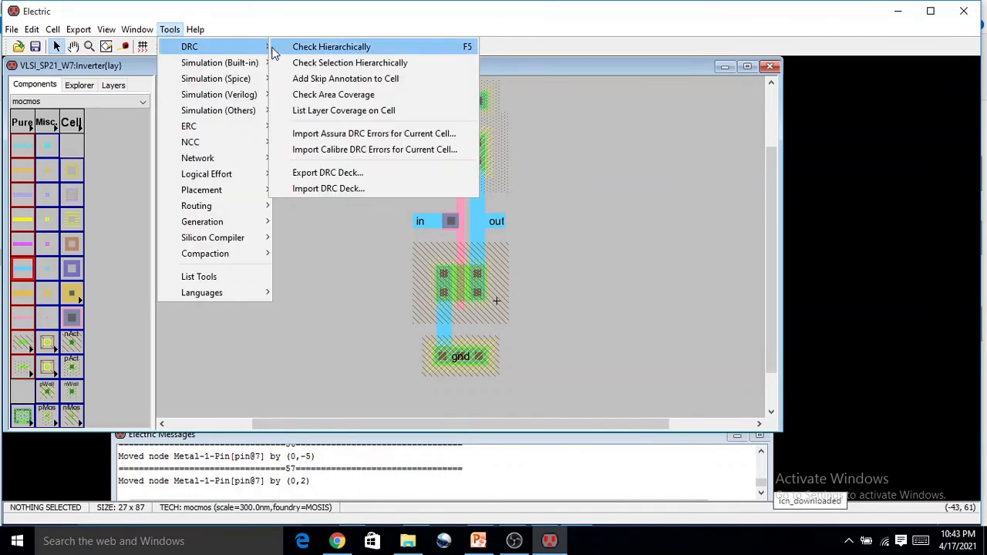
pyautogui.click(331, 44)
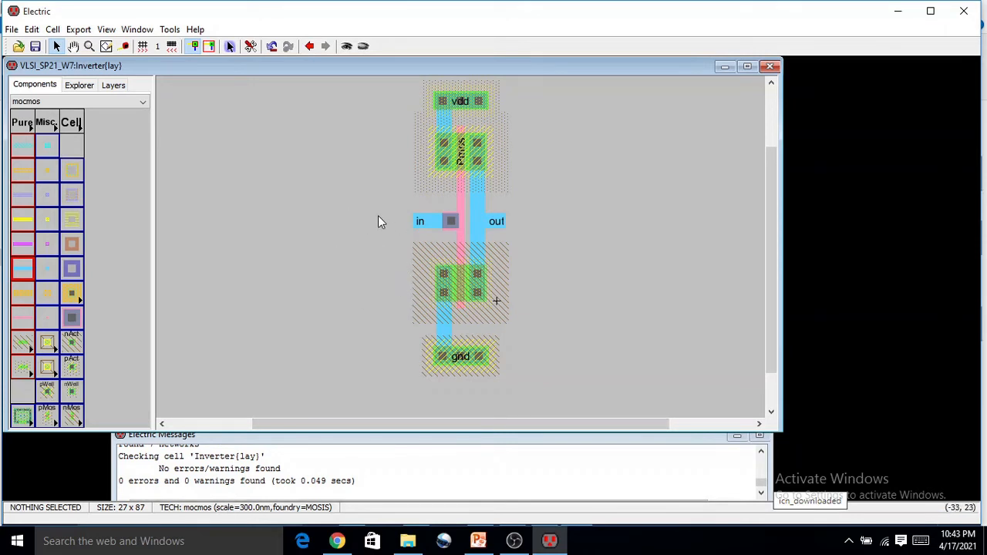
# Open the Inverter schematic and inspect its input and output connectors, including the input connector's node properties.
pyautogui.click(80, 86)
pyautogui.doubleClick(96, 148)
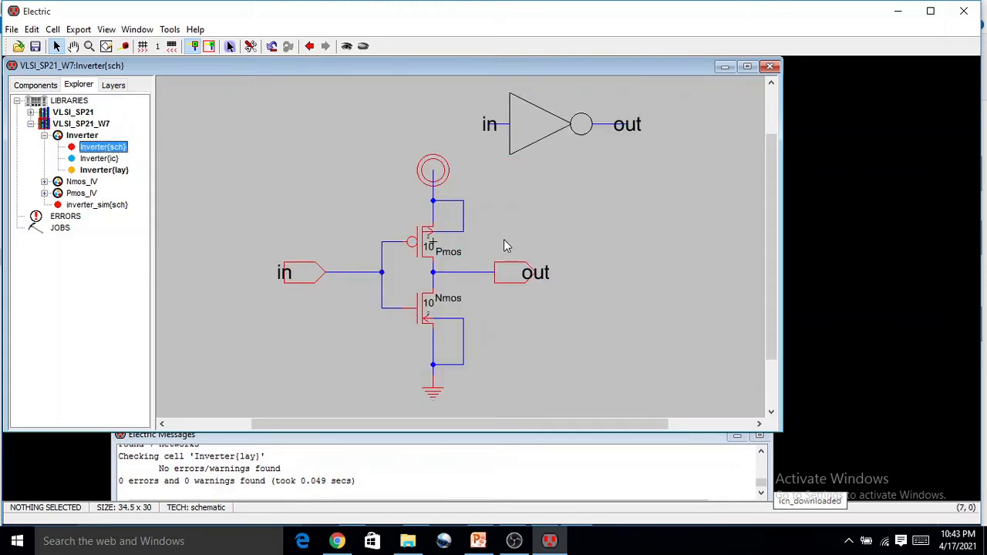
pyautogui.click(317, 283)
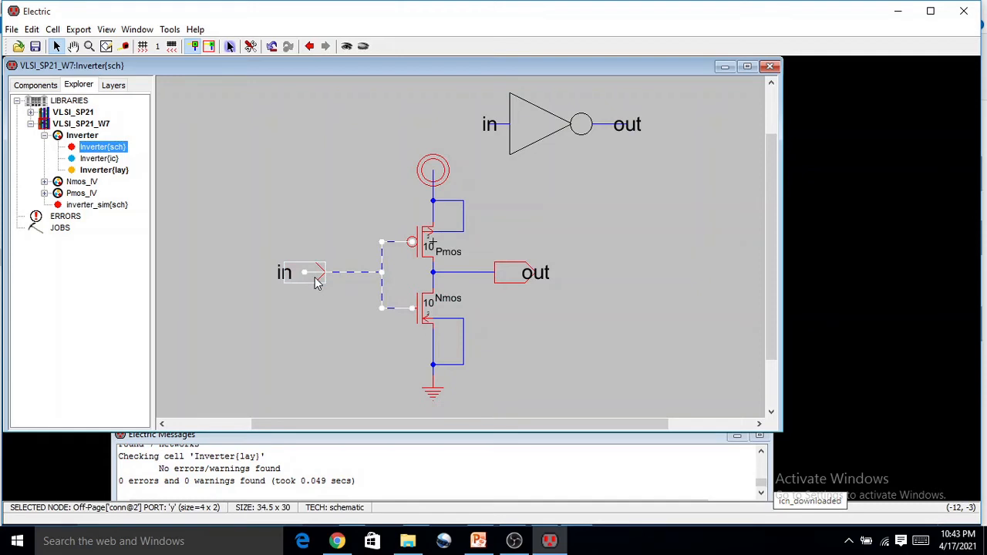
pyautogui.click(503, 273)
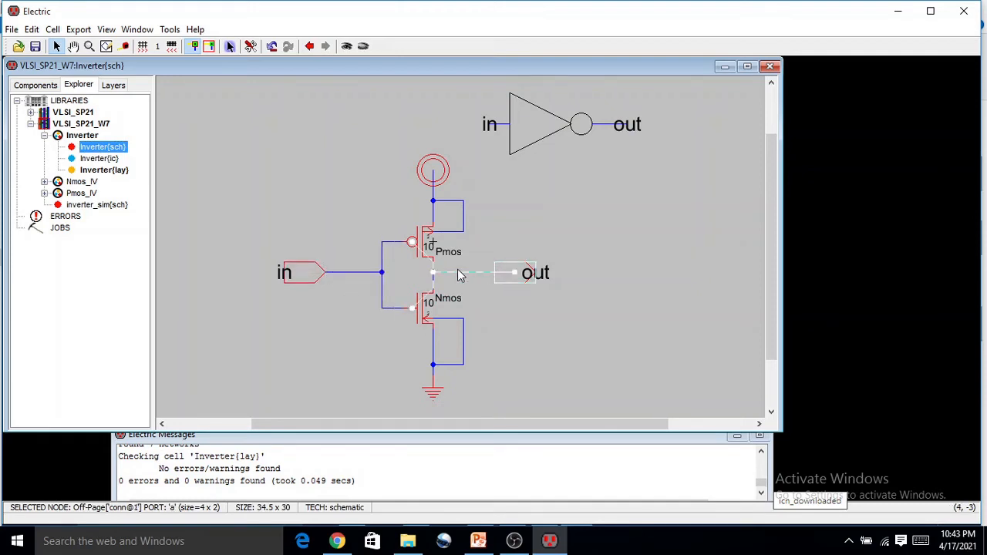
pyautogui.doubleClick(310, 285)
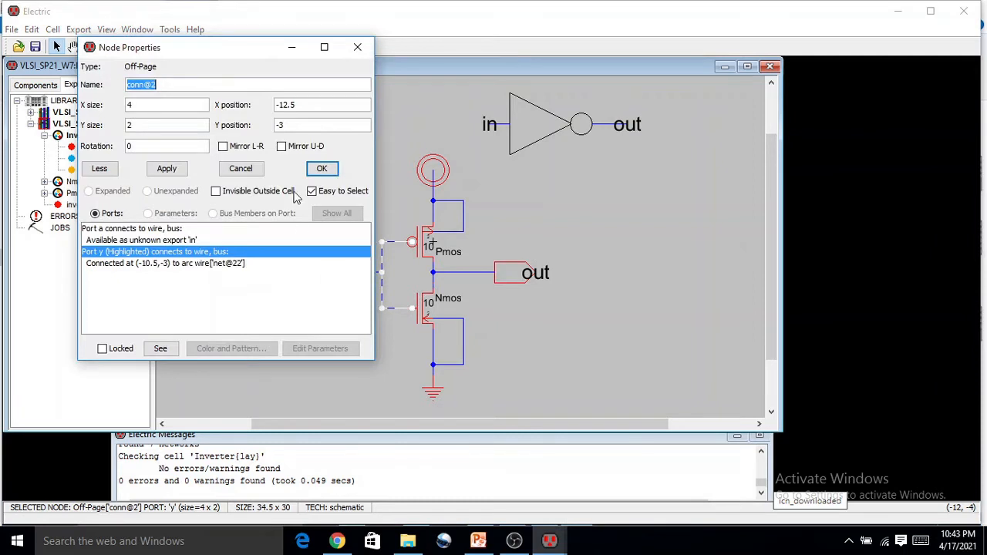
pyautogui.click(357, 50)
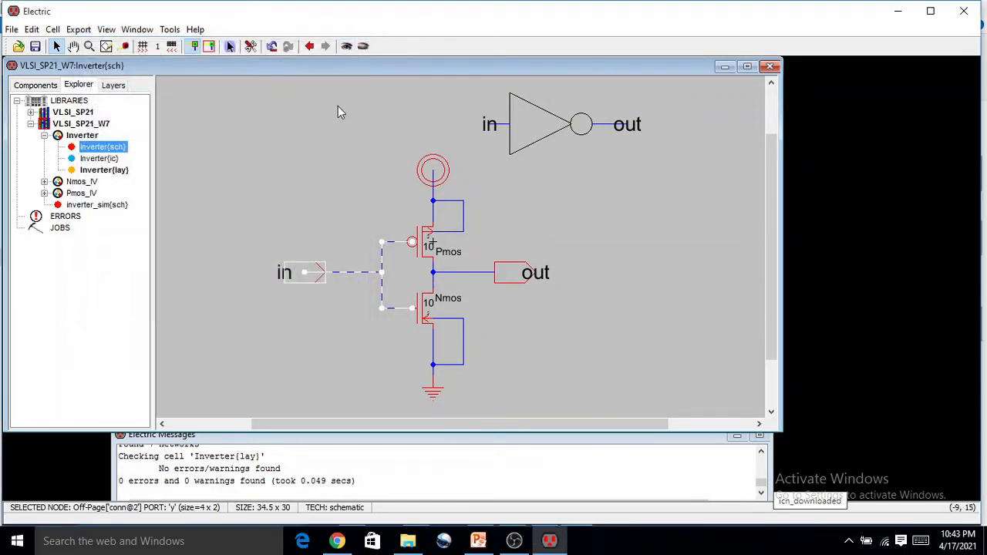
# View the export properties of the "in" label in the schematic.
pyautogui.click(289, 315)
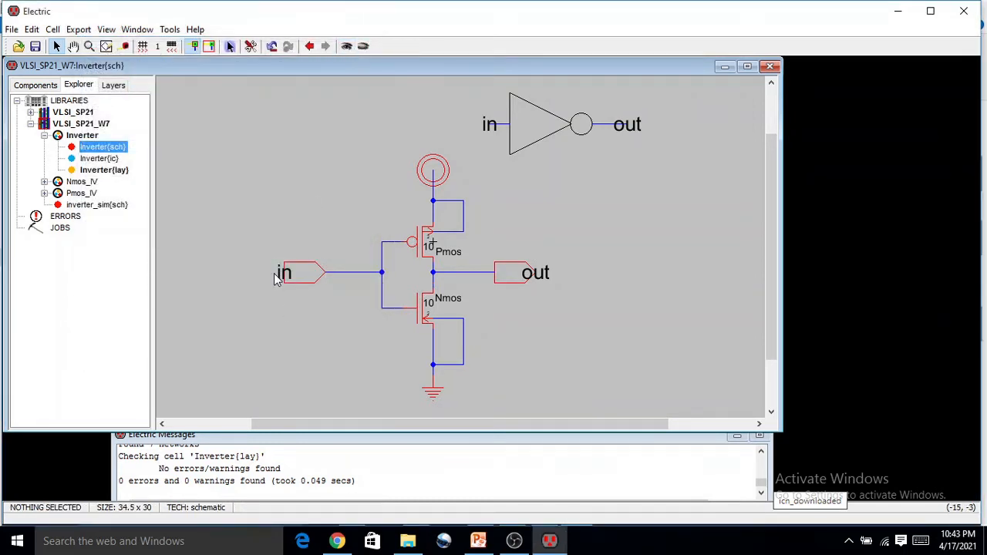
pyautogui.click(280, 281)
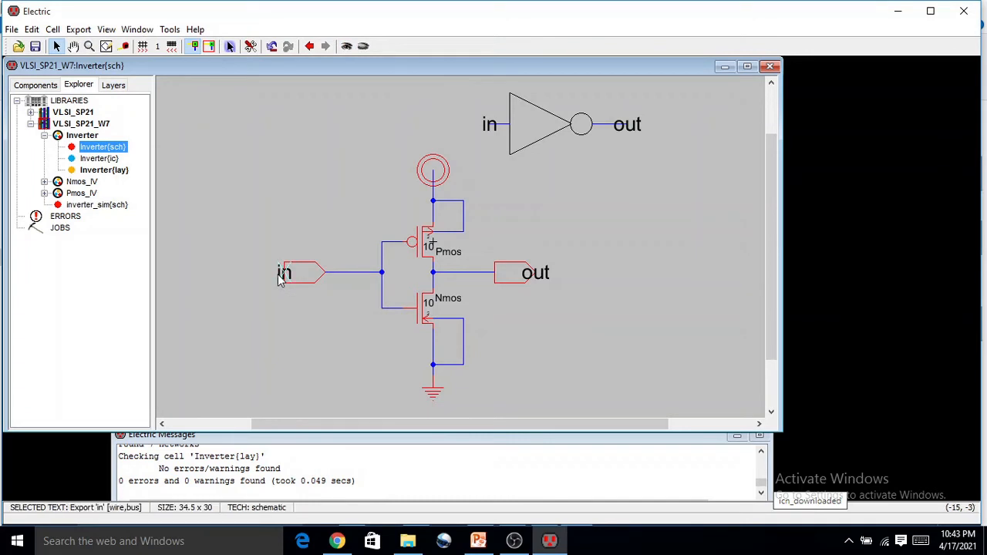
pyautogui.doubleClick(280, 279)
pyautogui.click(32, 29)
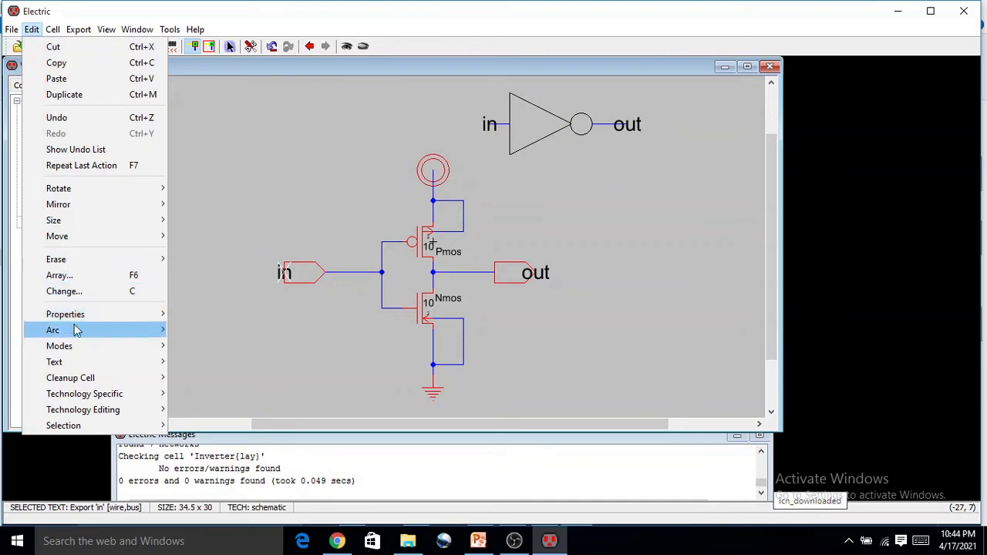
pyautogui.moveTo(103, 313)
pyautogui.click(231, 314)
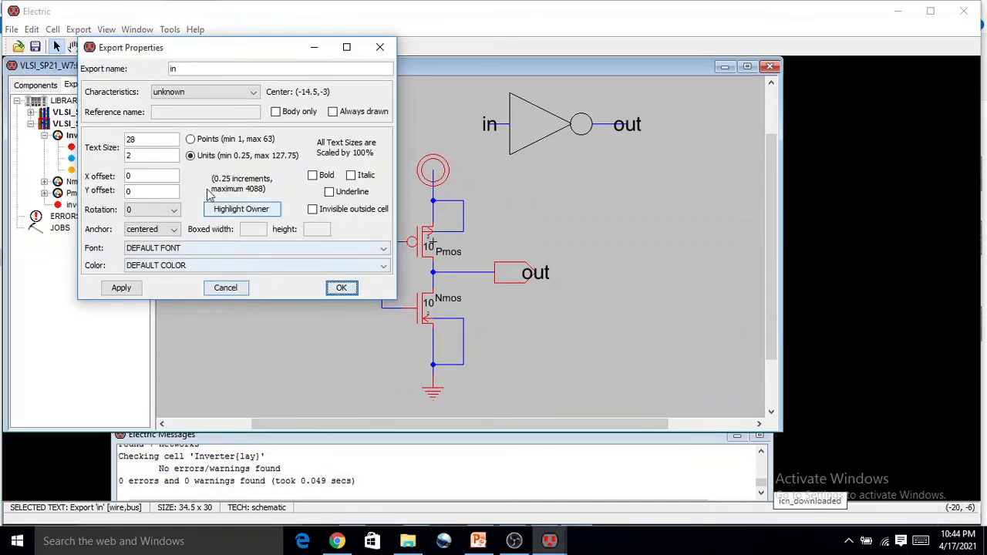
pyautogui.click(381, 49)
# Return to the Inverter layout and review the export properties of its "in" label for comparison with the schematic.
pyautogui.doubleClick(105, 170)
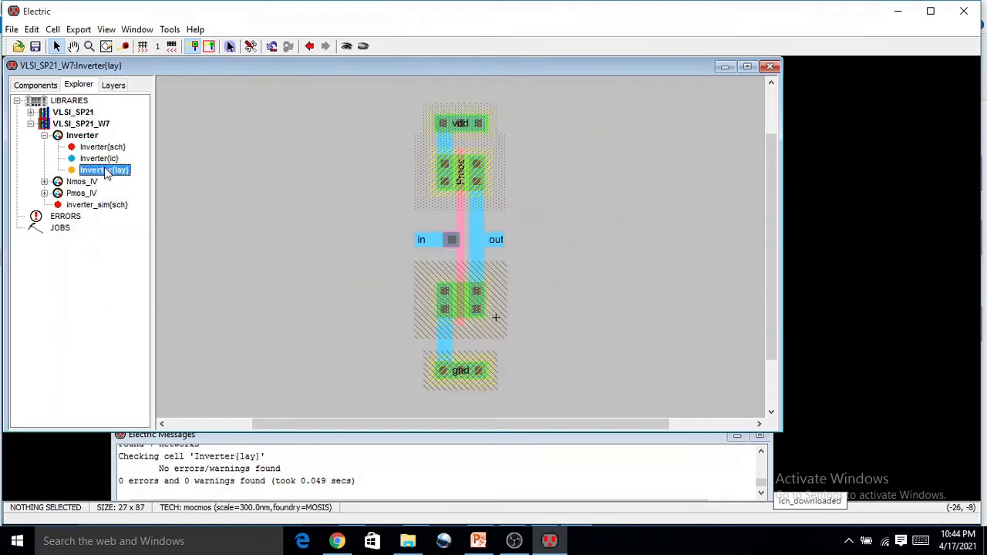
pyautogui.click(419, 242)
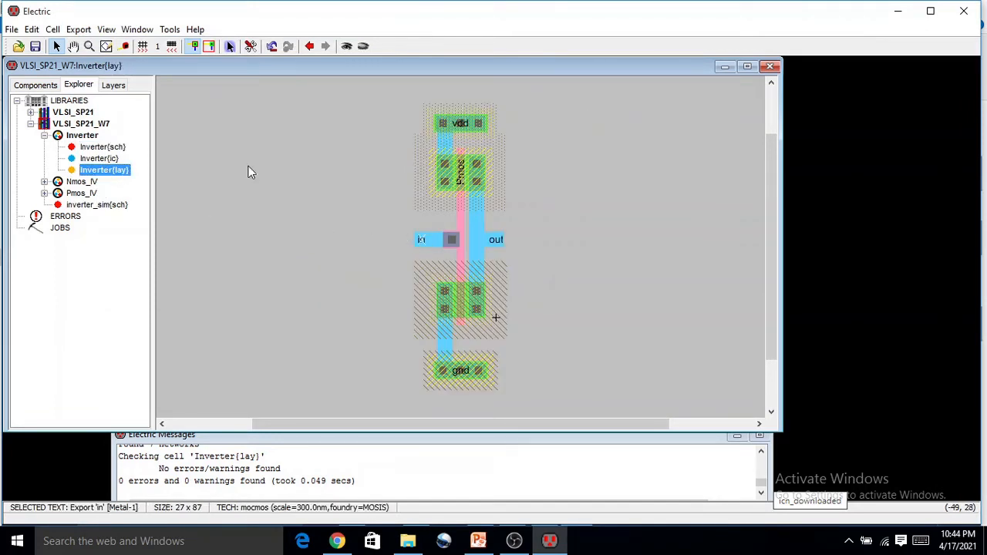
pyautogui.click(32, 30)
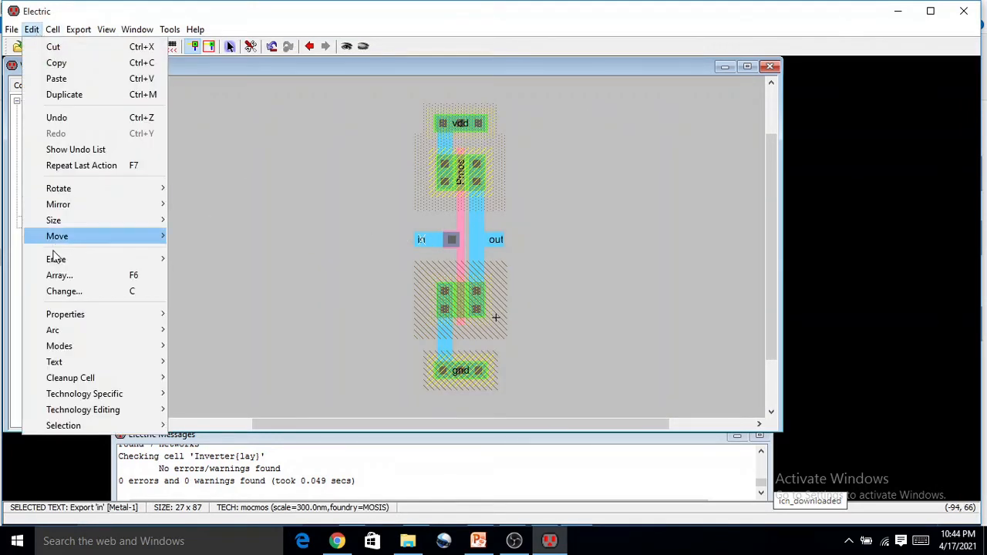
pyautogui.moveTo(72, 314)
pyautogui.click(193, 321)
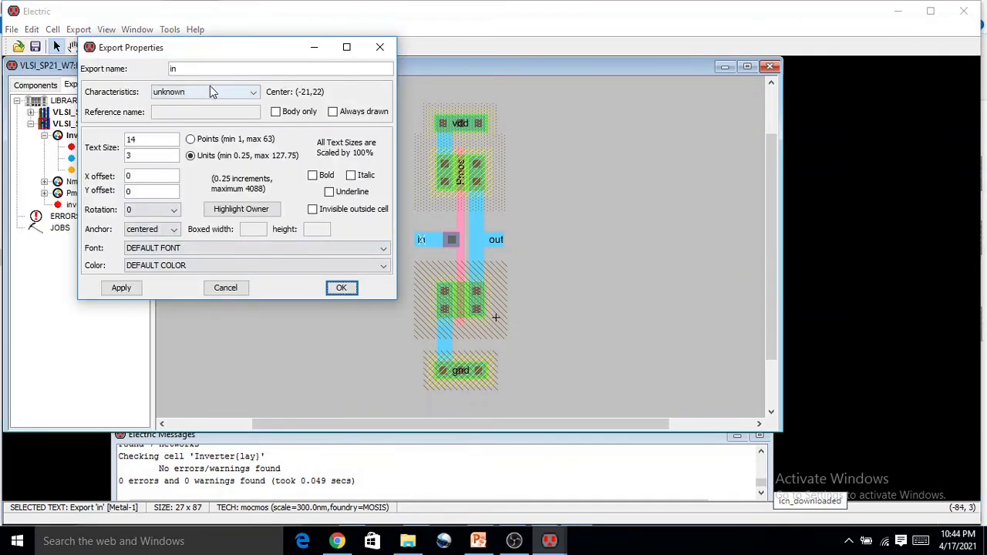
pyautogui.click(338, 289)
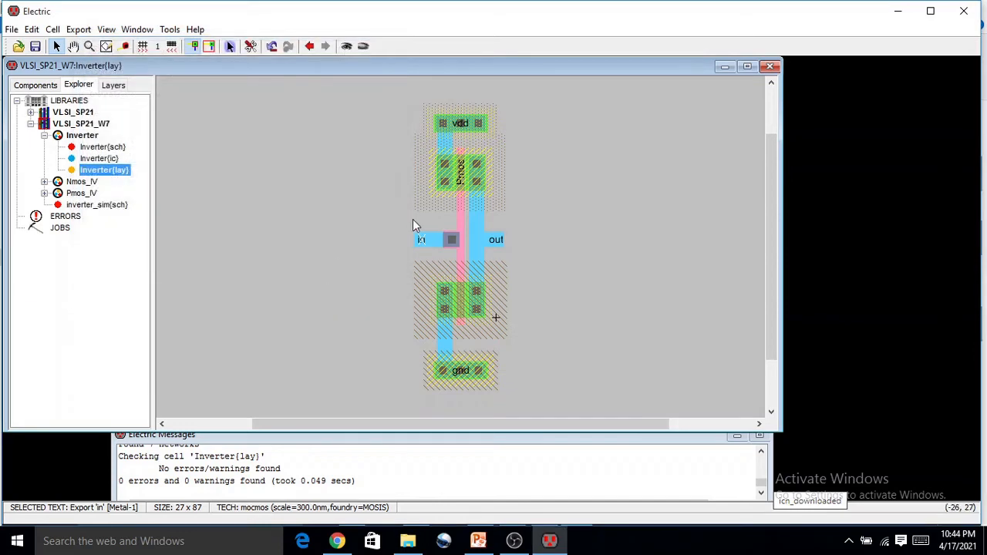
# Measure a vertical span of 130 units beside the inverter layout, from (17,78) to (17,-52), as a height guide.
pyautogui.keyDown('ctrl'); pyautogui.scroll(-1, 510, 215); pyautogui.keyUp('ctrl')
pyautogui.keyDown('ctrl'); pyautogui.scroll(2, 510, 214); pyautogui.keyUp('ctrl')
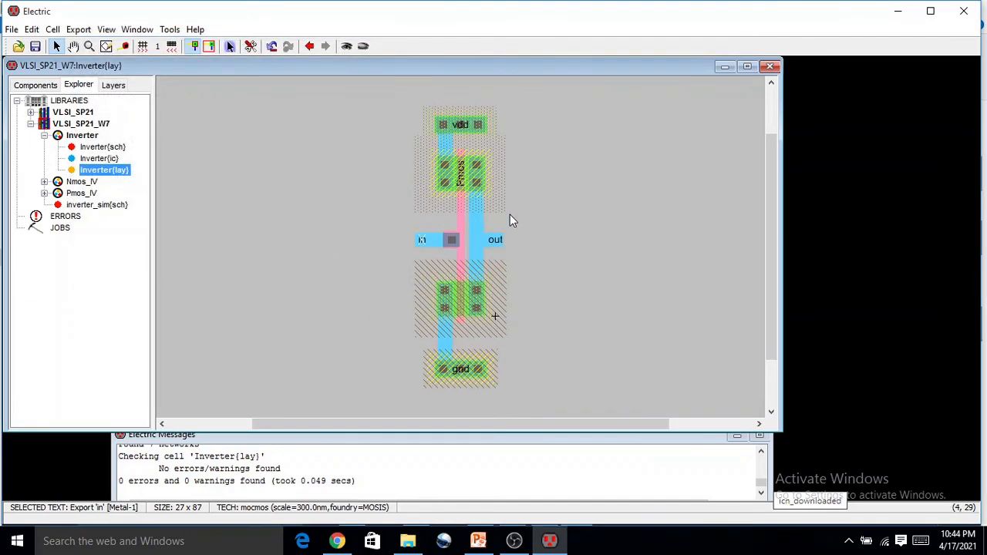
pyautogui.keyDown('ctrl'); pyautogui.scroll(-2, 510, 217); pyautogui.keyUp('ctrl')
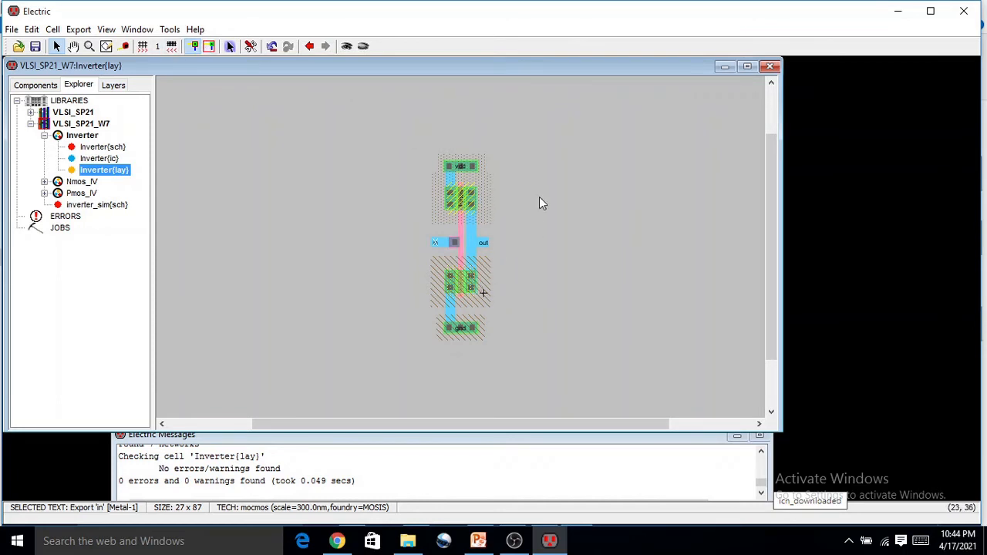
pyautogui.click(125, 46)
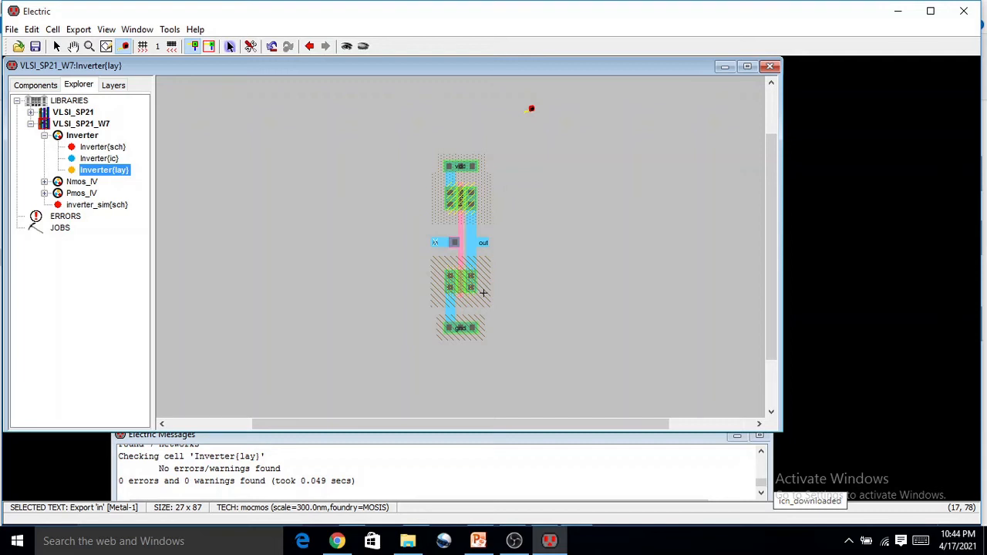
pyautogui.moveTo(531, 109); pyautogui.dragTo(530, 408)
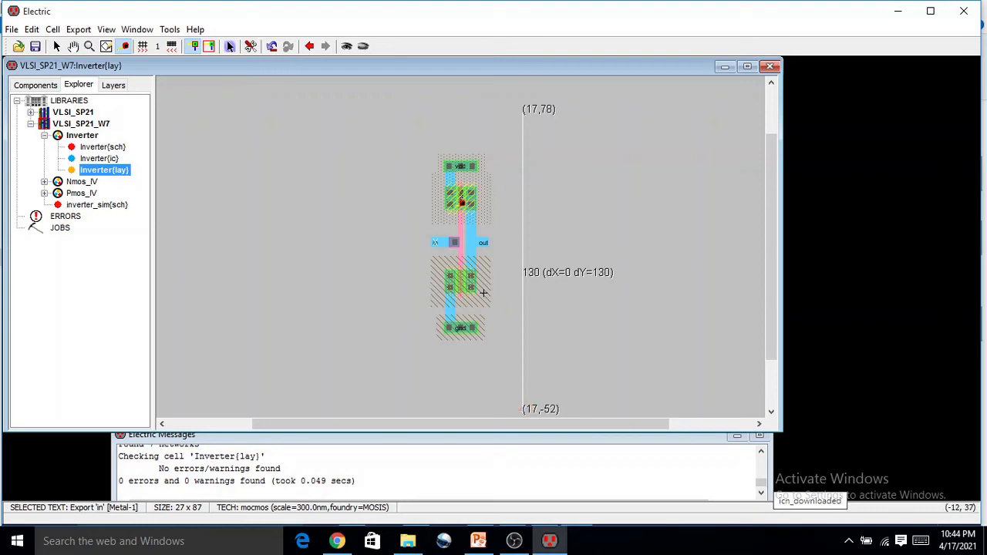
pyautogui.click(59, 46)
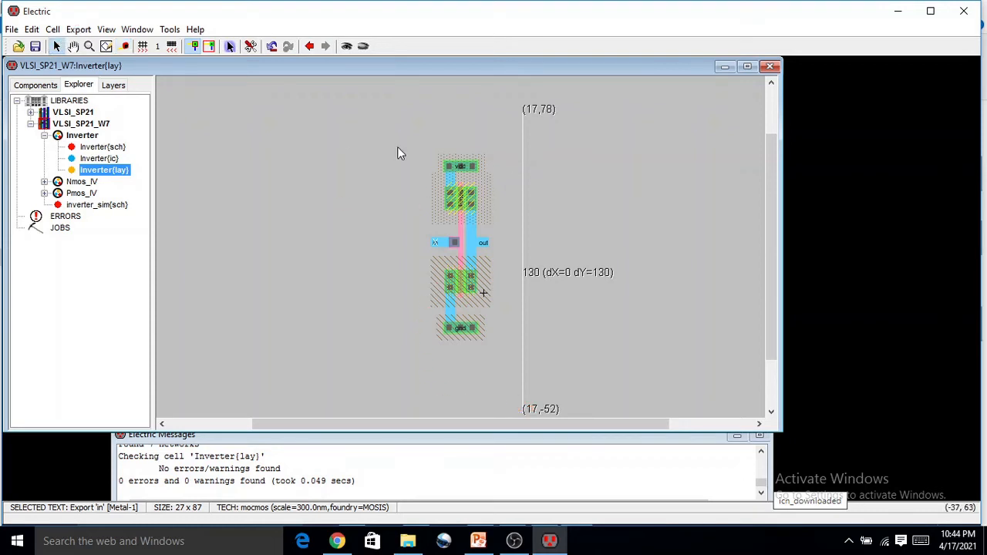
# Move the Pmos and vdd section, with the in and out exports, up along the height guide until the cell size is 27 x 104.
pyautogui.moveTo(422, 147); pyautogui.dragTo(505, 222)
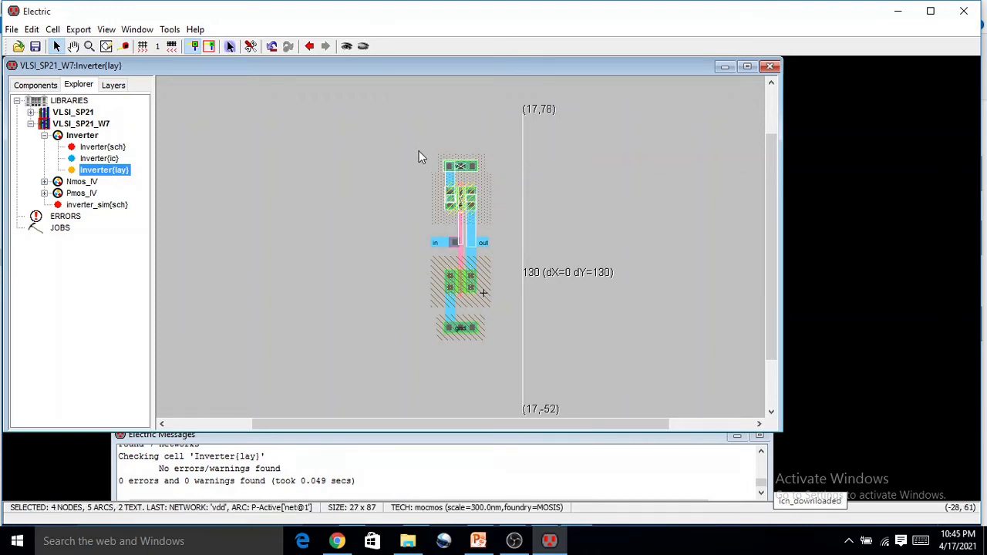
pyautogui.moveTo(418, 139); pyautogui.dragTo(505, 223)
pyautogui.press('Up')
pyautogui.press('Up')
pyautogui.press('Up')
pyautogui.press('Up')
pyautogui.press('Up')
pyautogui.press('Up')
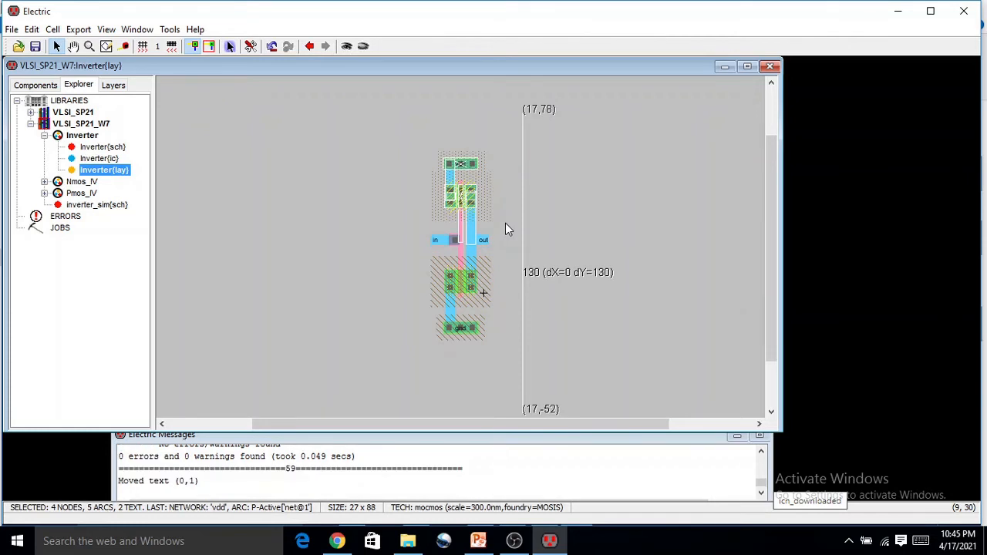
pyautogui.press('Up')
pyautogui.press('Up')
pyautogui.press('Up')
pyautogui.press('Up')
pyautogui.press('Up')
pyautogui.press('Up')
pyautogui.press('Up')
pyautogui.press('Up')
pyautogui.press('Up')
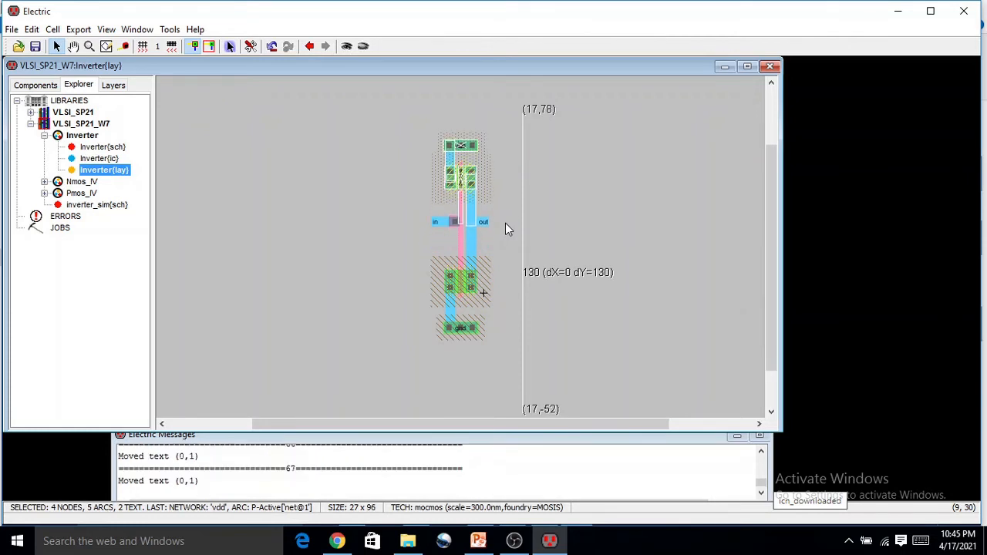
pyautogui.press('Up')
pyautogui.press('Up')
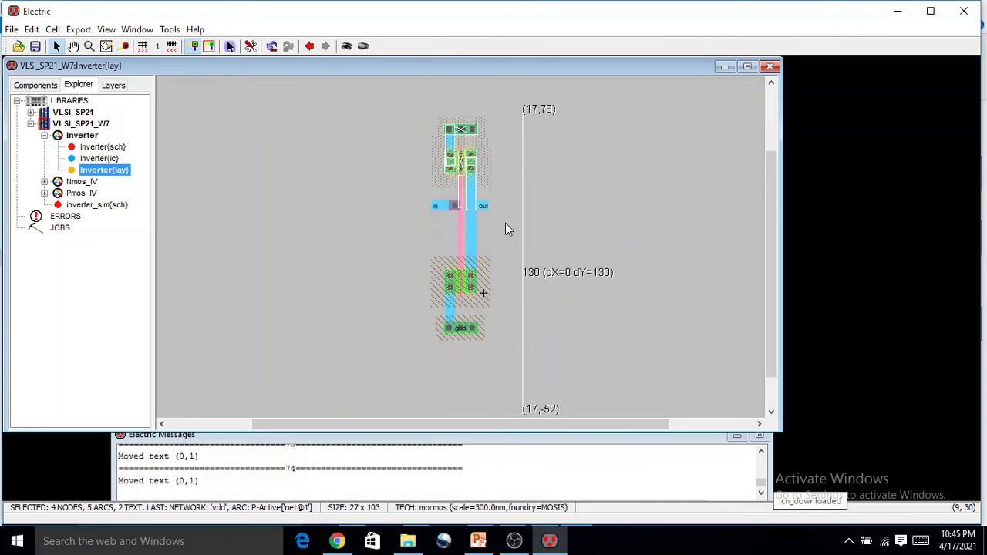
pyautogui.press('Up')
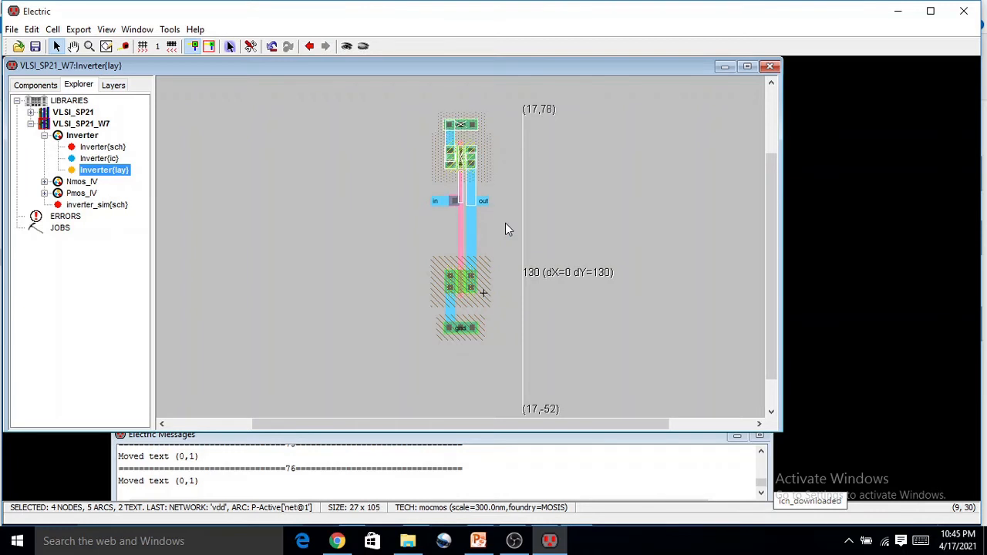
pyautogui.press('Up')
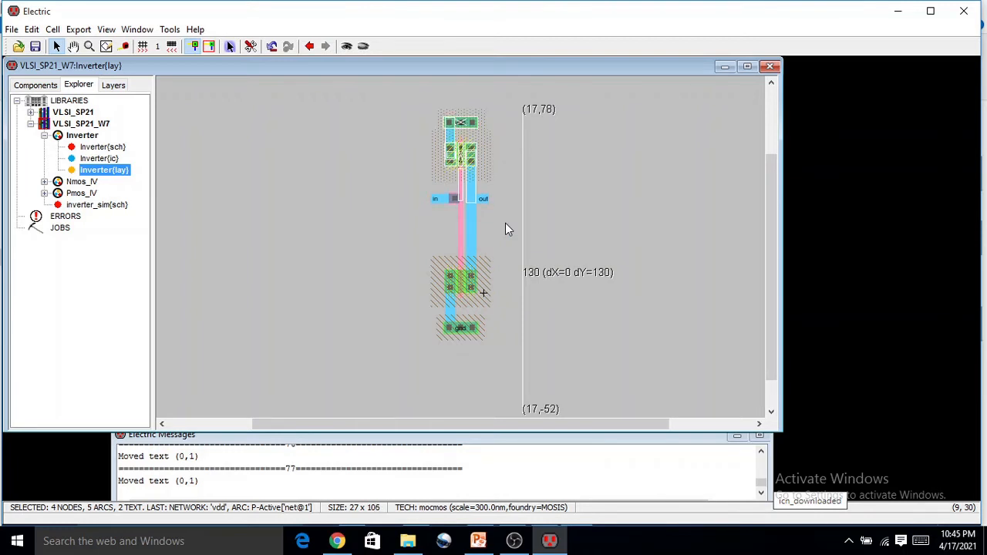
pyautogui.press('Down')
pyautogui.press('Down')
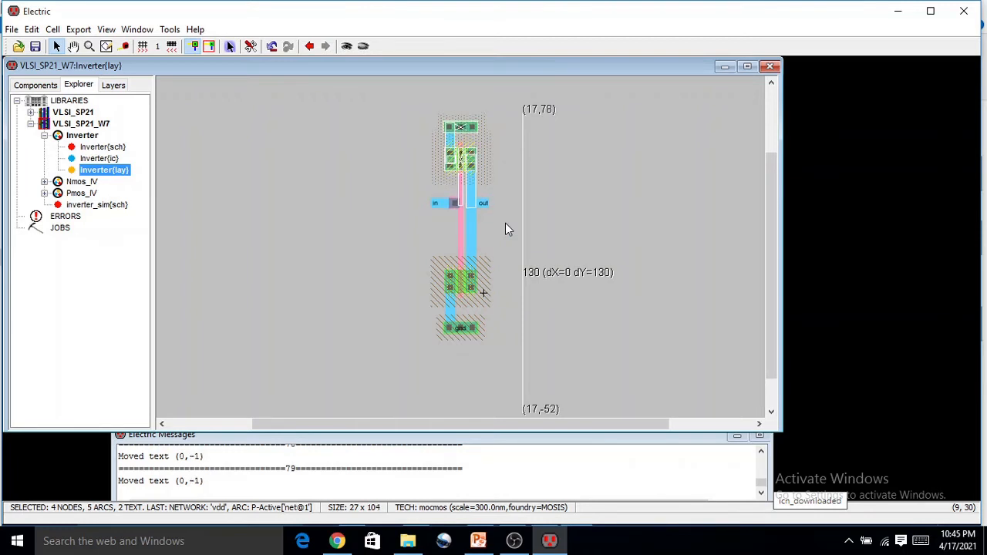
pyautogui.click(393, 258)
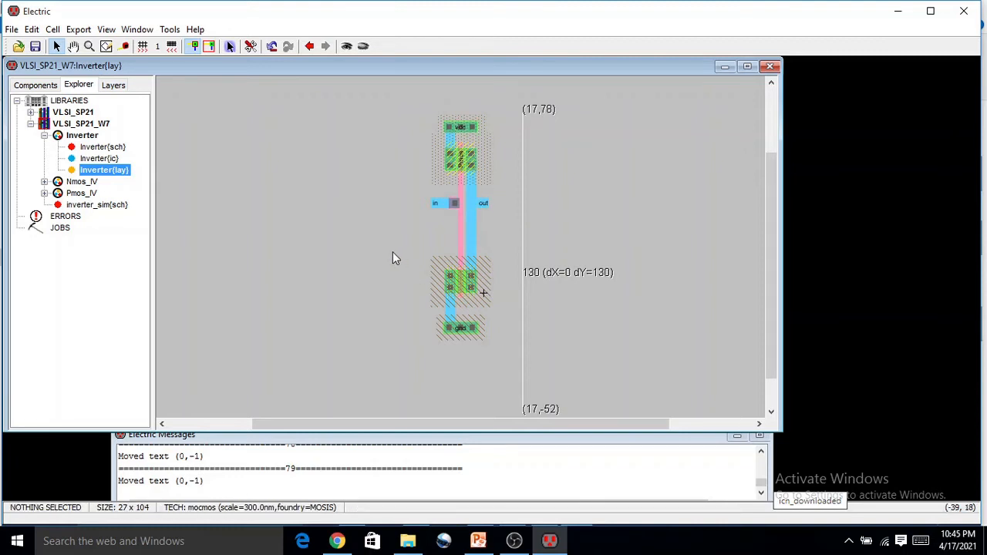
# Move the Nmos and gnd section, with the in and out exports, down to the guide's lower end, making the cell size 27 x 136.
pyautogui.moveTo(404, 236); pyautogui.dragTo(508, 384)
pyautogui.press('Down')
pyautogui.press('Down')
pyautogui.press('Down')
pyautogui.press('Down')
pyautogui.press('Down')
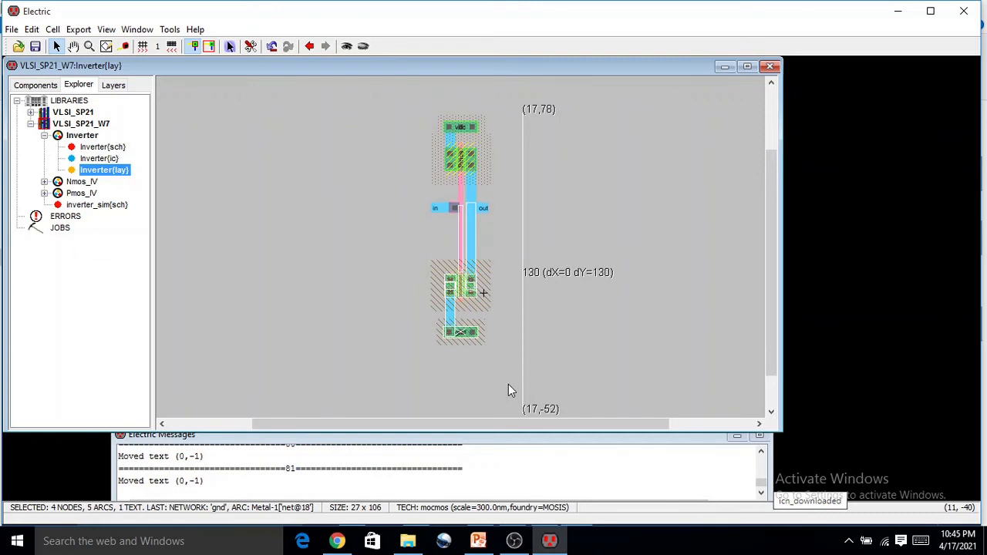
pyautogui.press('Down')
pyautogui.press('Down')
pyautogui.press('Down')
pyautogui.press('Down')
pyautogui.press('Down')
pyautogui.press('Down')
pyautogui.press('Down')
pyautogui.press('Down')
pyautogui.press('Down')
pyautogui.press('Down')
pyautogui.press('Down')
pyautogui.press('Down')
pyautogui.press('Down')
pyautogui.press('Down')
pyautogui.press('Down')
pyautogui.press('Down')
pyautogui.press('Down')
pyautogui.press('Down')
pyautogui.press('Down')
pyautogui.press('Down')
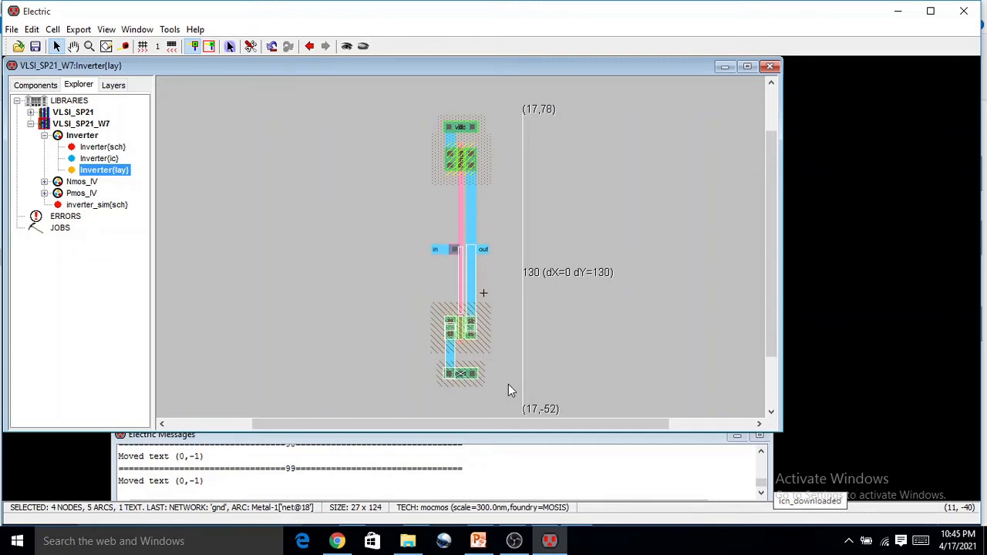
pyautogui.press('Down')
pyautogui.press('Down')
pyautogui.press('Down')
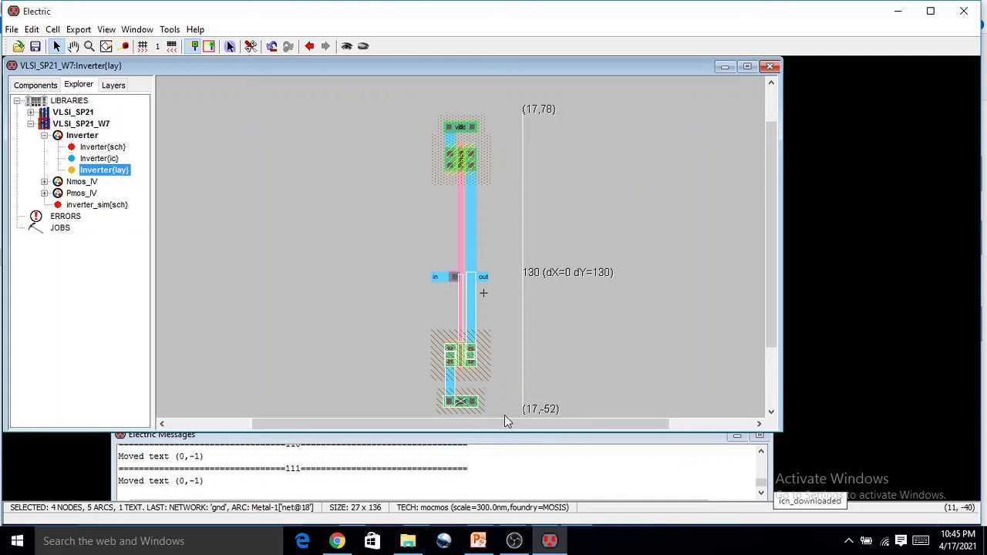
pyautogui.click(634, 224)
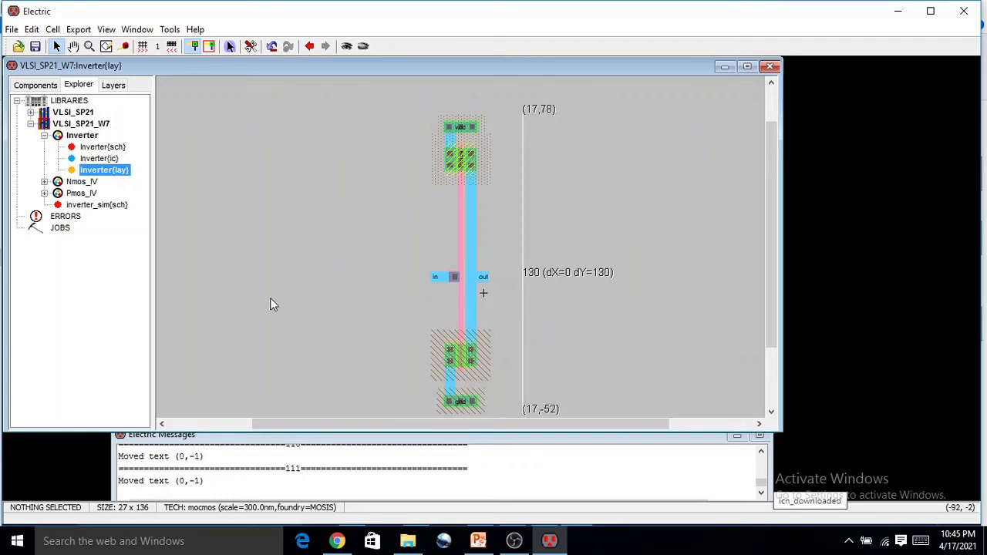
pyautogui.click(466, 407)
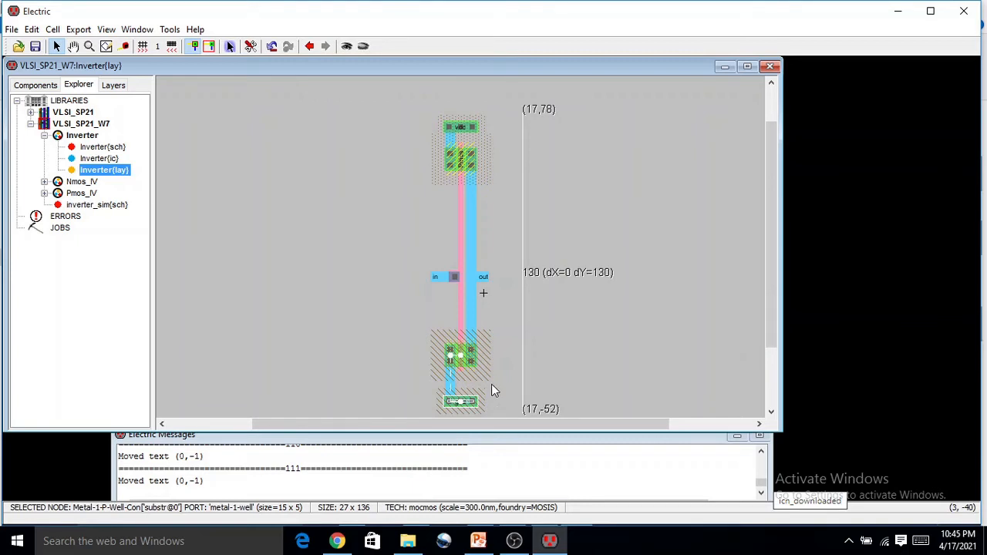
pyautogui.scroll(-3, 491, 385)
pyautogui.scroll(3, 491, 386)
pyautogui.click(617, 267)
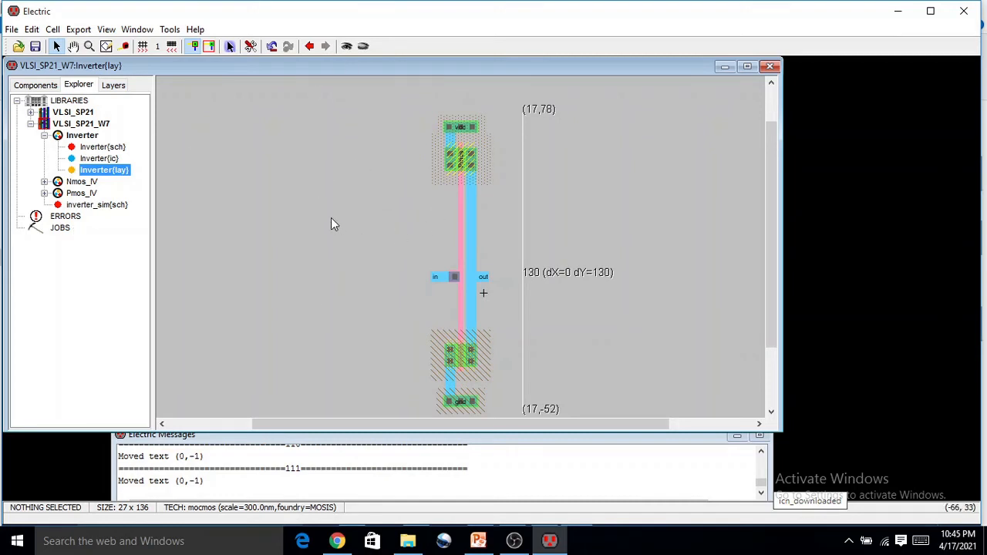
# Open a 3D view of the inverter layout and maximize its window.
pyautogui.click(163, 33)
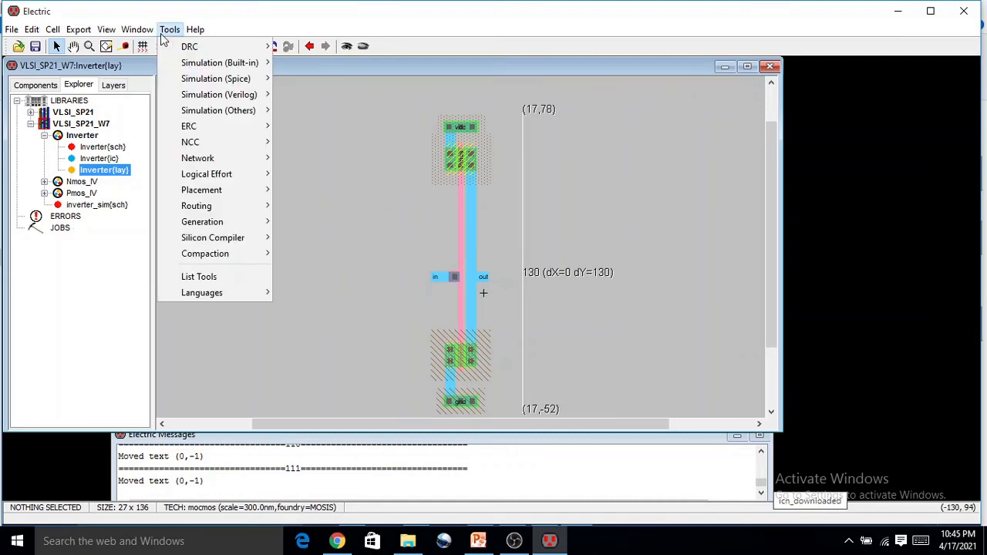
pyautogui.click(137, 30)
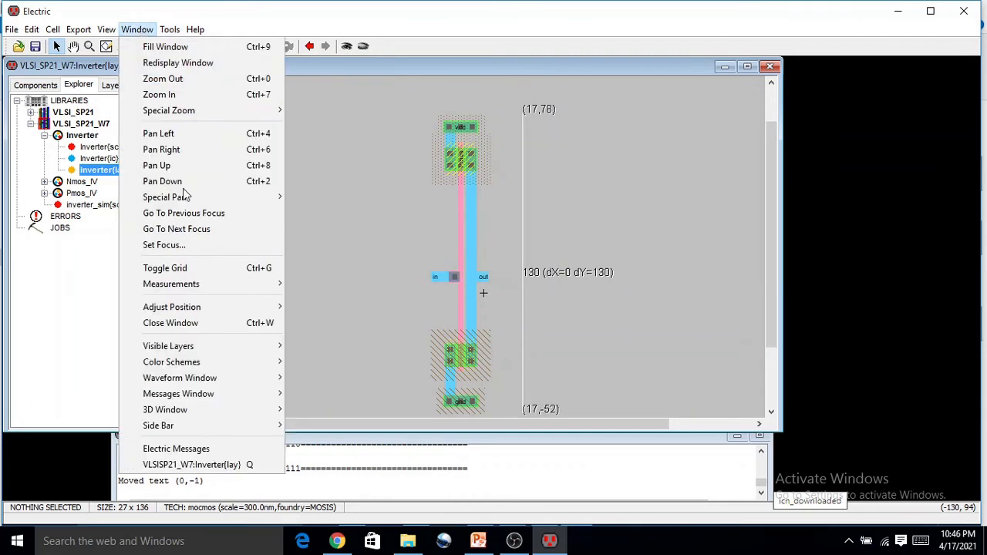
pyautogui.moveTo(207, 409)
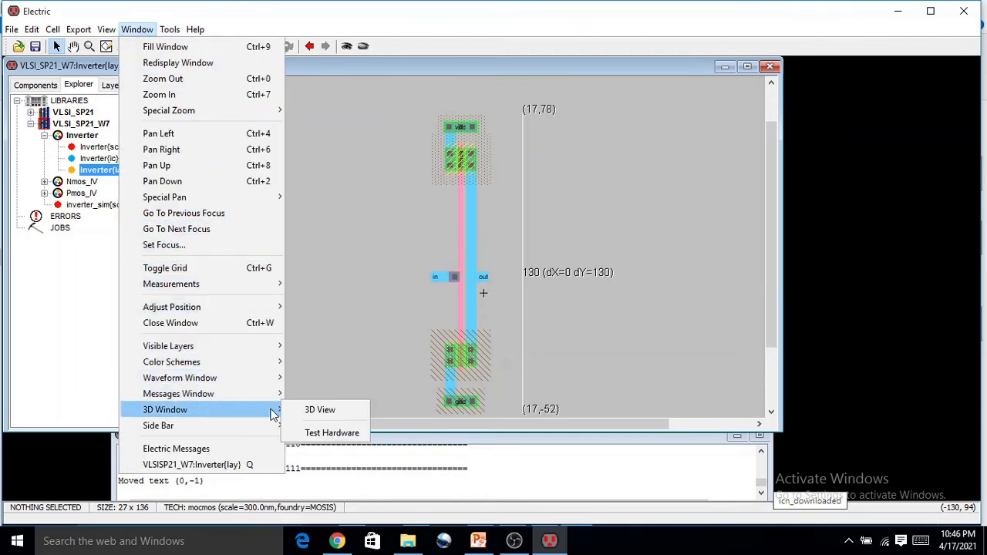
pyautogui.click(317, 410)
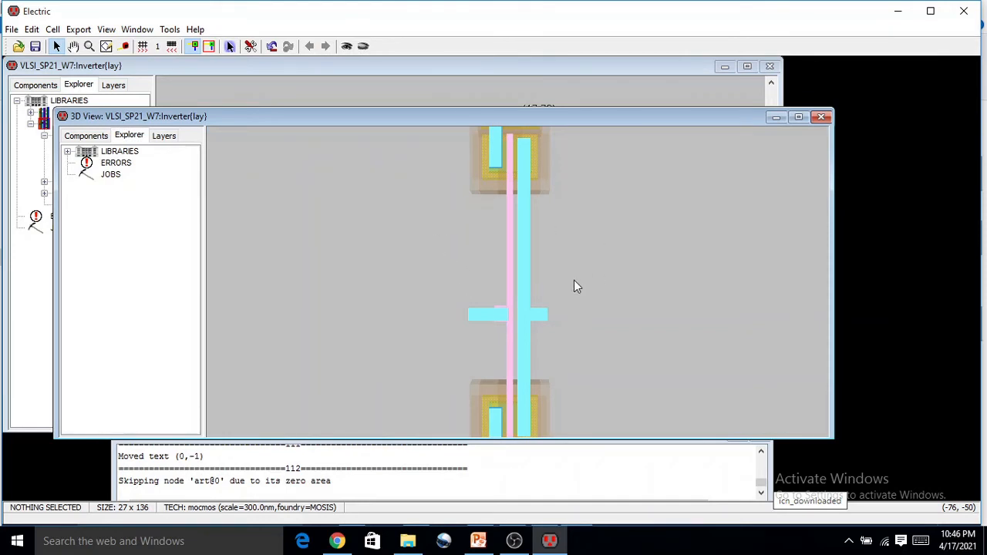
pyautogui.click(807, 117)
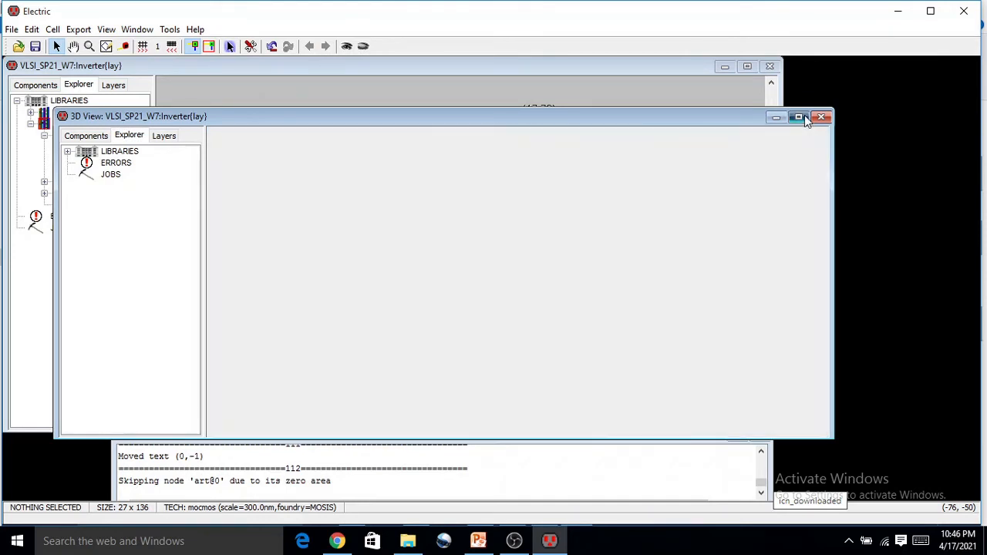
# Examine the inverter's metal, polysilicon, contacts and wells in 3D from several angles and close the 3D view.
pyautogui.moveTo(479, 262); pyautogui.dragTo(545, 286)
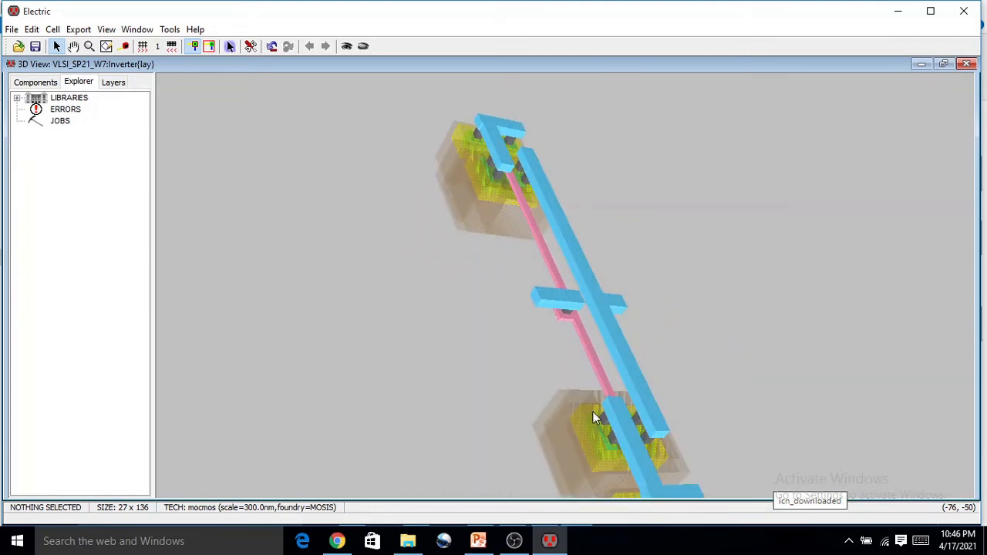
pyautogui.moveTo(584, 334); pyautogui.dragTo(541, 369)
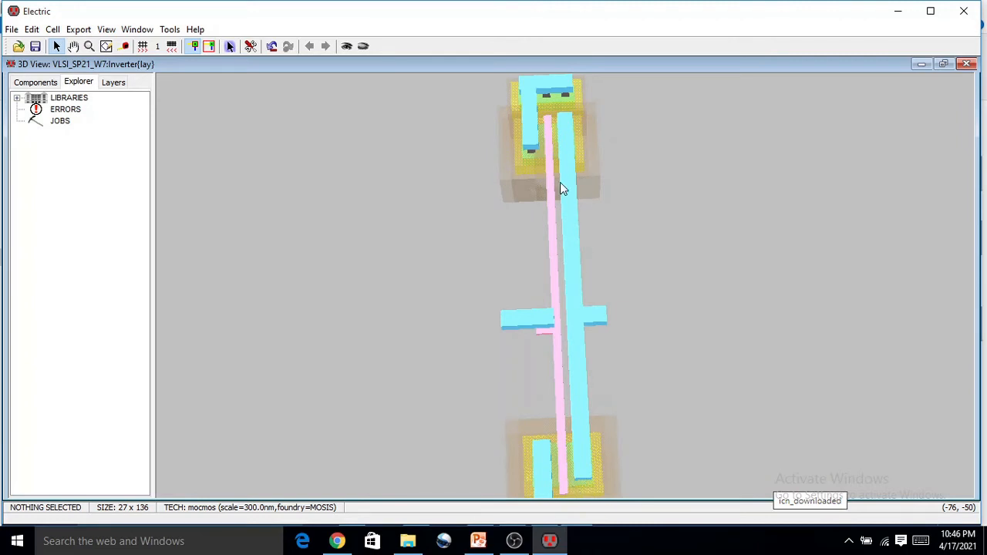
pyautogui.scroll(2, 542, 381)
pyautogui.scroll(3, 542, 381)
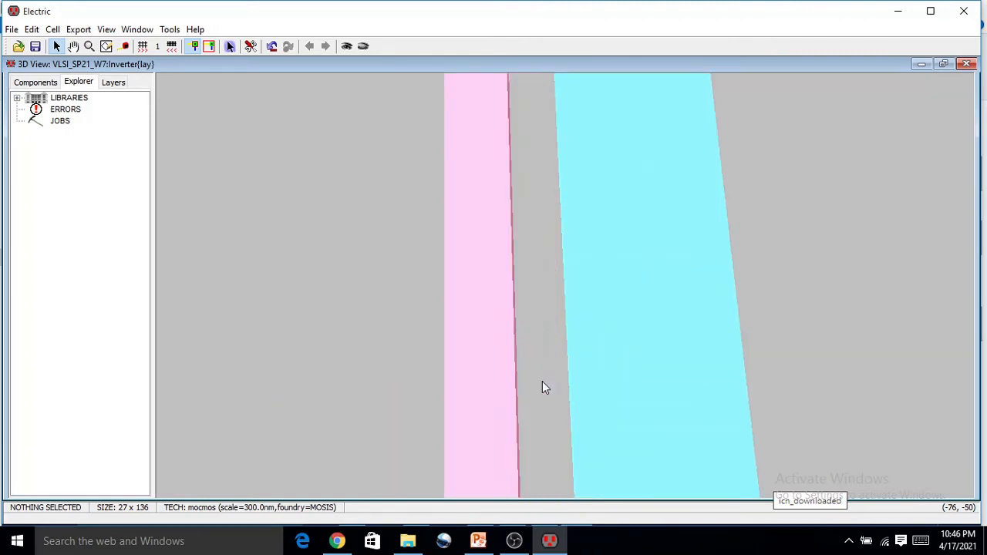
pyautogui.scroll(-3, 542, 381)
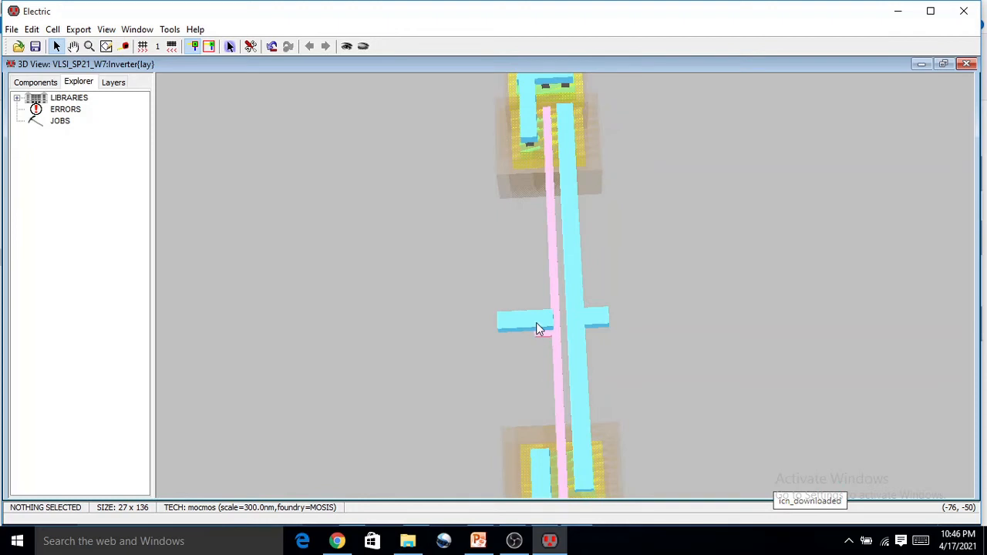
pyautogui.moveTo(529, 357); pyautogui.dragTo(537, 299)
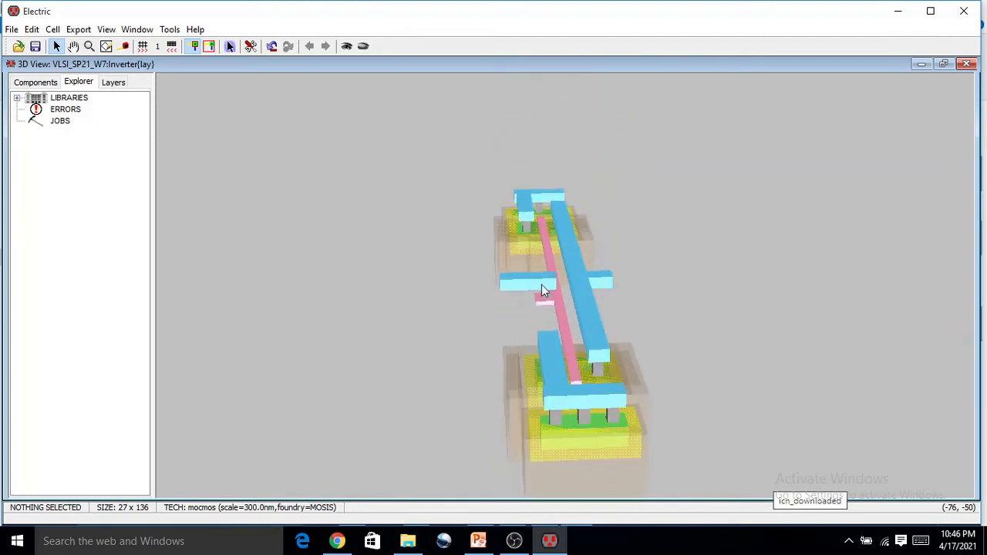
pyautogui.scroll(3, 584, 294)
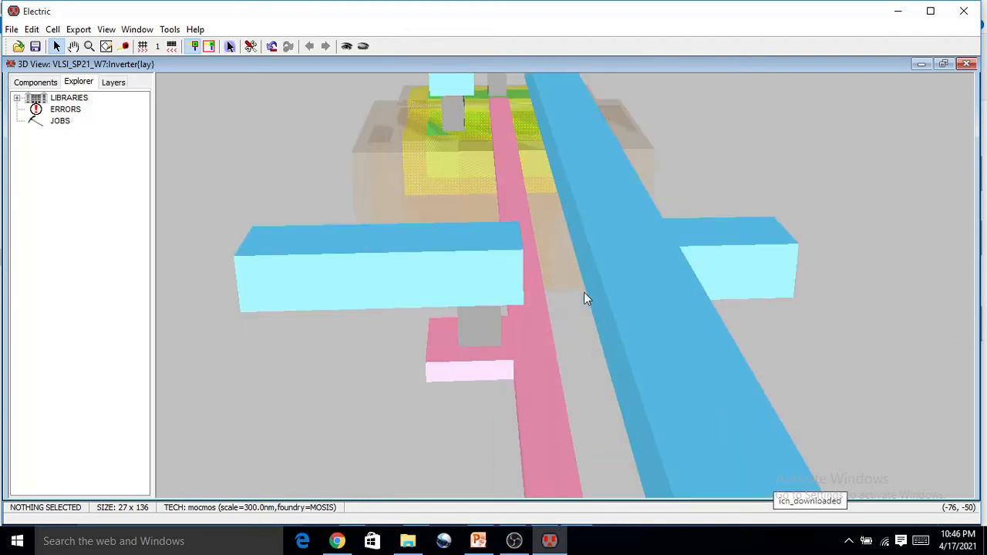
pyautogui.scroll(-4, 583, 294)
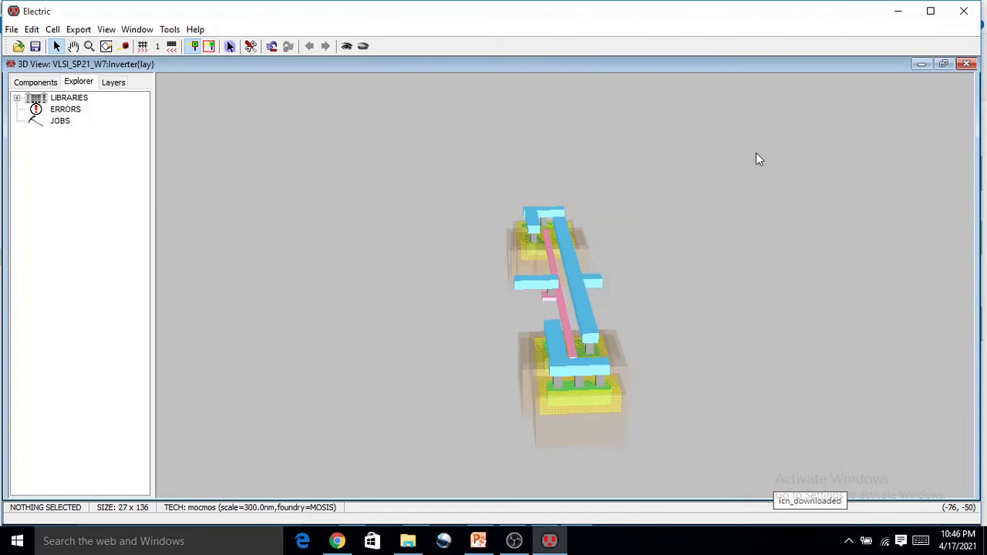
pyautogui.click(967, 63)
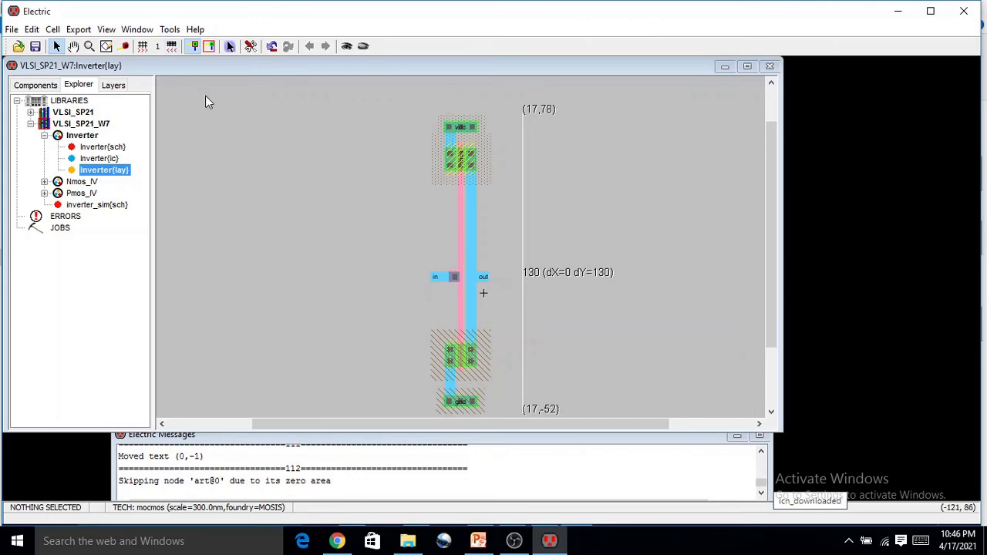
# Try to run the NCC comparison of the schematic and layout views of the Inverter cell.
pyautogui.click(172, 31)
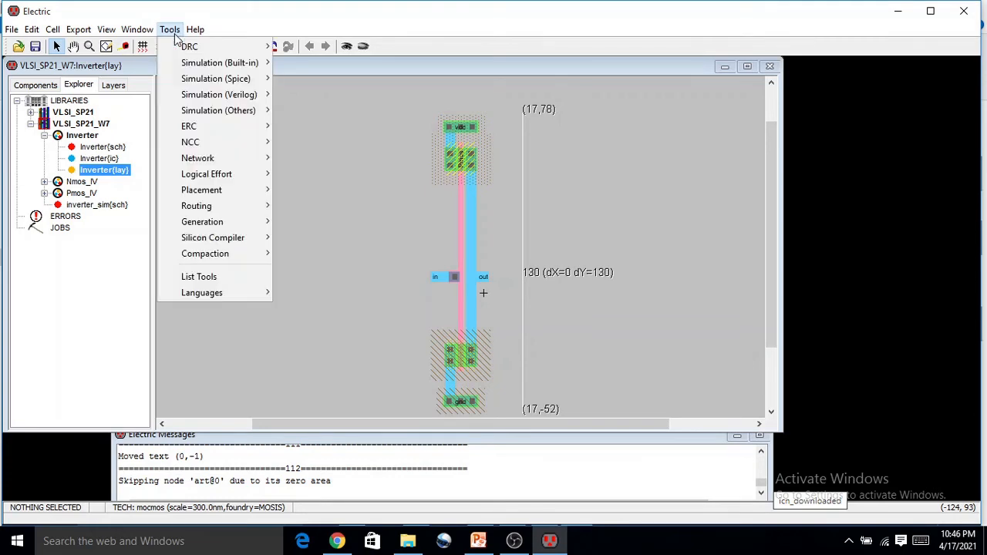
pyautogui.moveTo(209, 141)
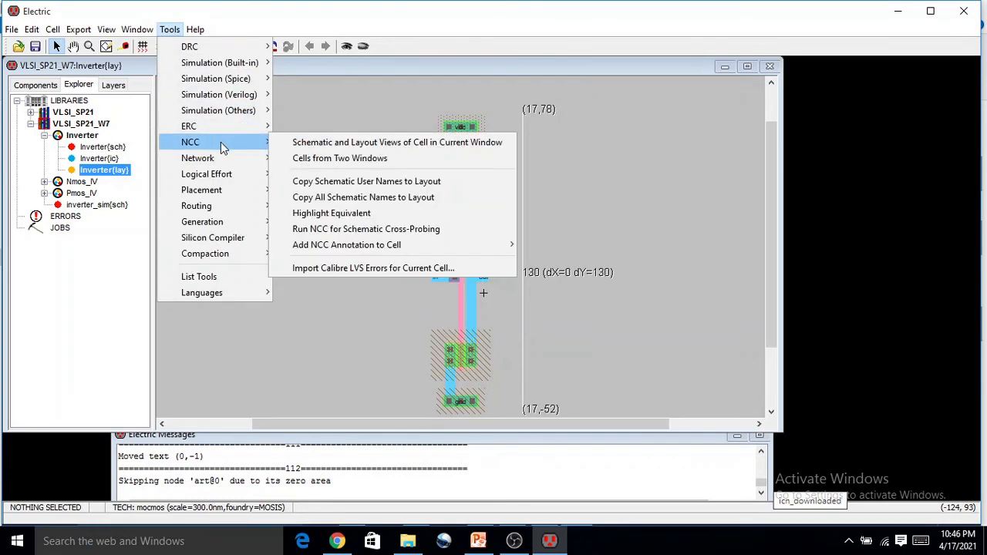
pyautogui.click(291, 146)
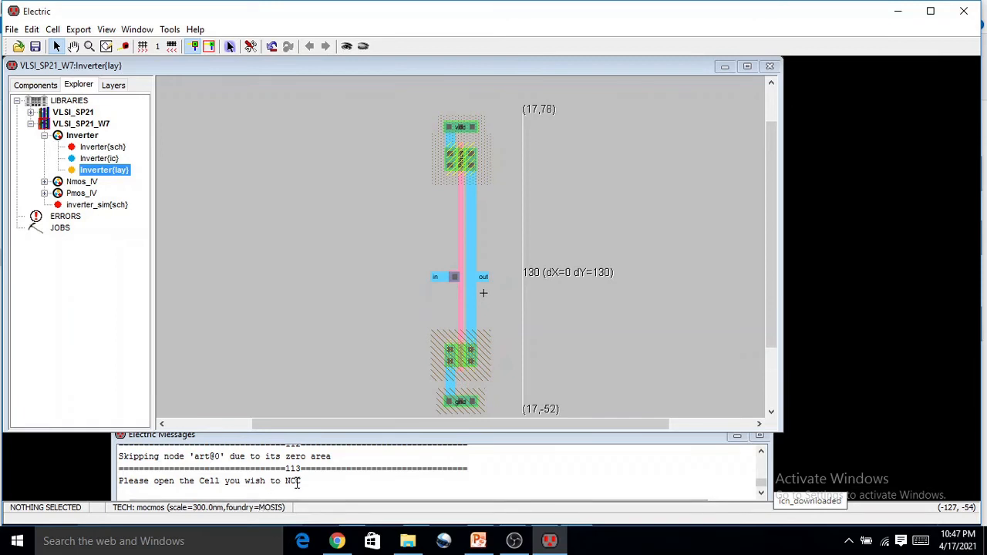
# Read the NCC output in the messages window, minimize it, and reopen the schematic and layout views of the Inverter cell.
pyautogui.click(420, 465)
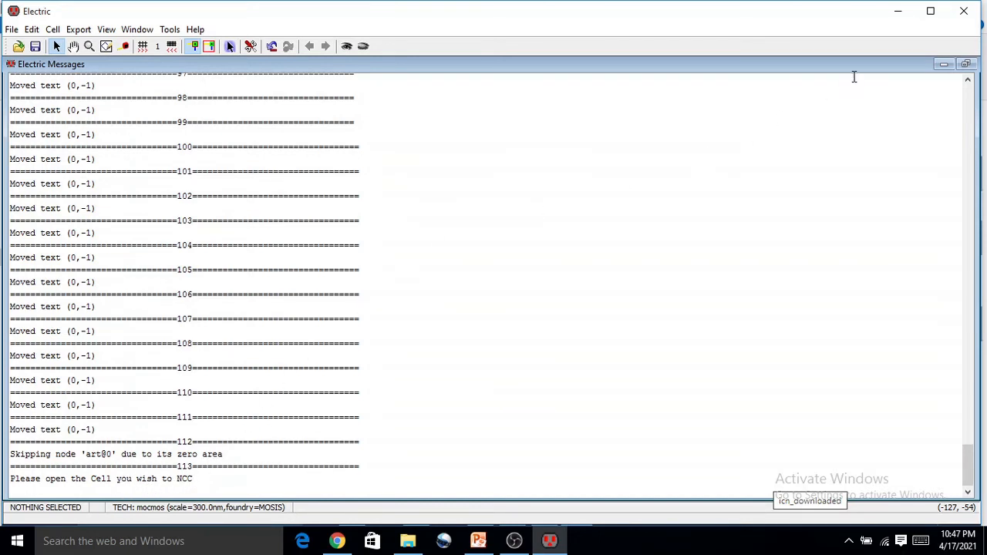
pyautogui.click(944, 65)
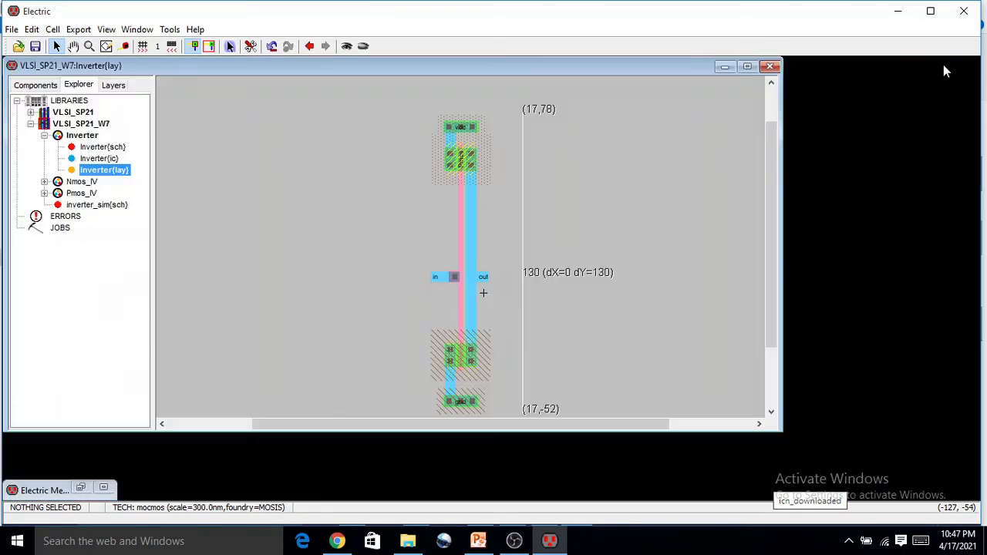
pyautogui.doubleClick(101, 147)
pyautogui.doubleClick(102, 170)
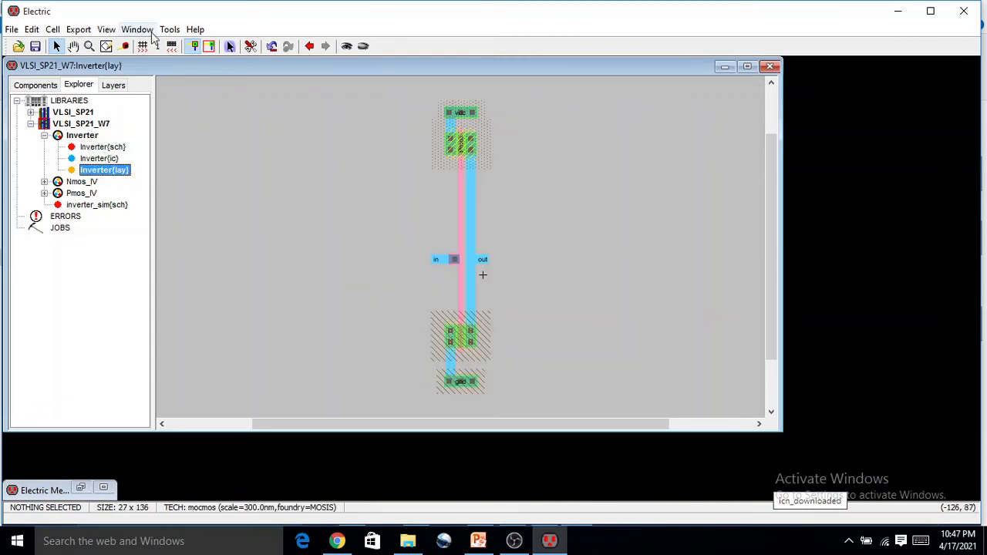
# Restore the messages window to its smaller size, move it up, and return to the Inverter layout window.
pyautogui.click(81, 487)
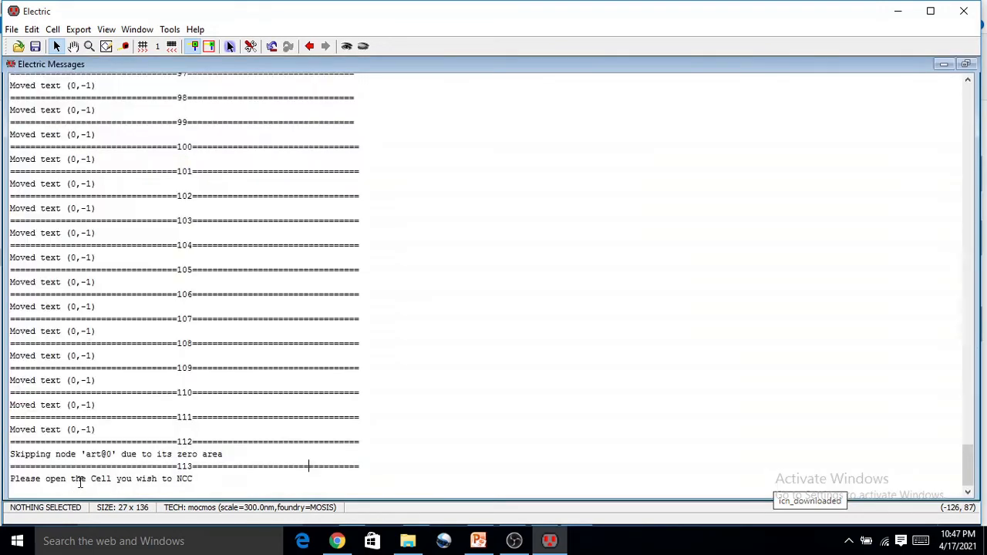
pyautogui.click(966, 63)
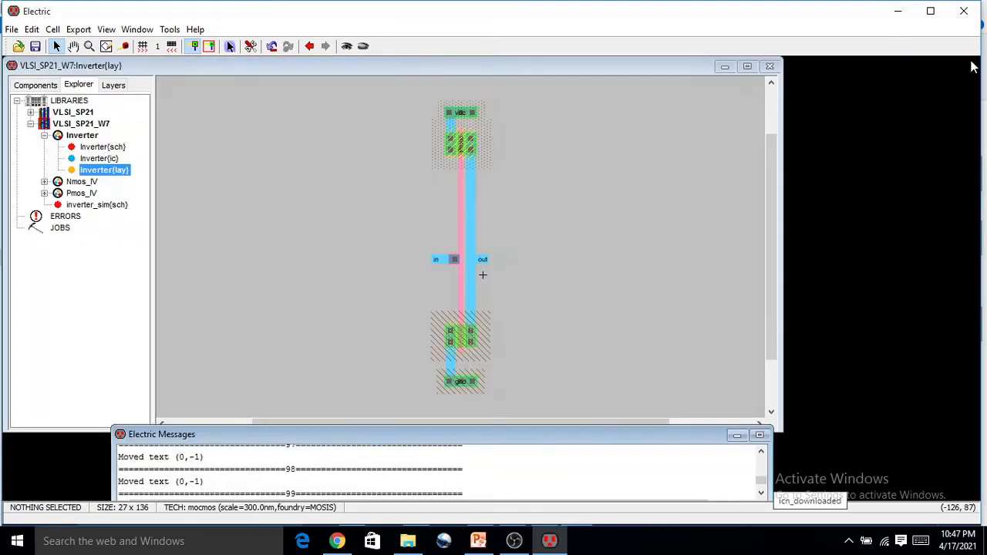
pyautogui.moveTo(416, 438); pyautogui.dragTo(393, 391)
pyautogui.click(105, 182)
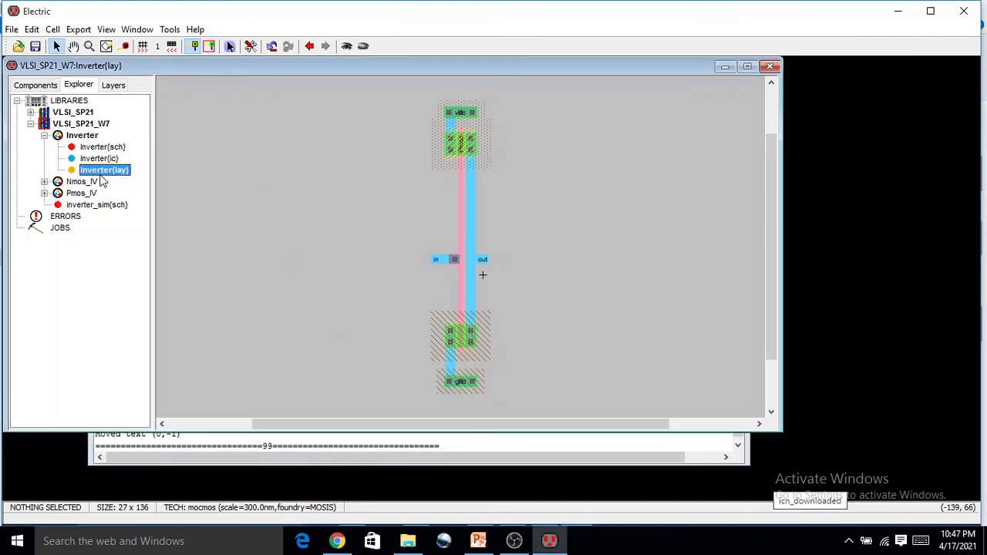
# Run the ERC well check on the Inverter layout and dismiss its report.
pyautogui.click(167, 31)
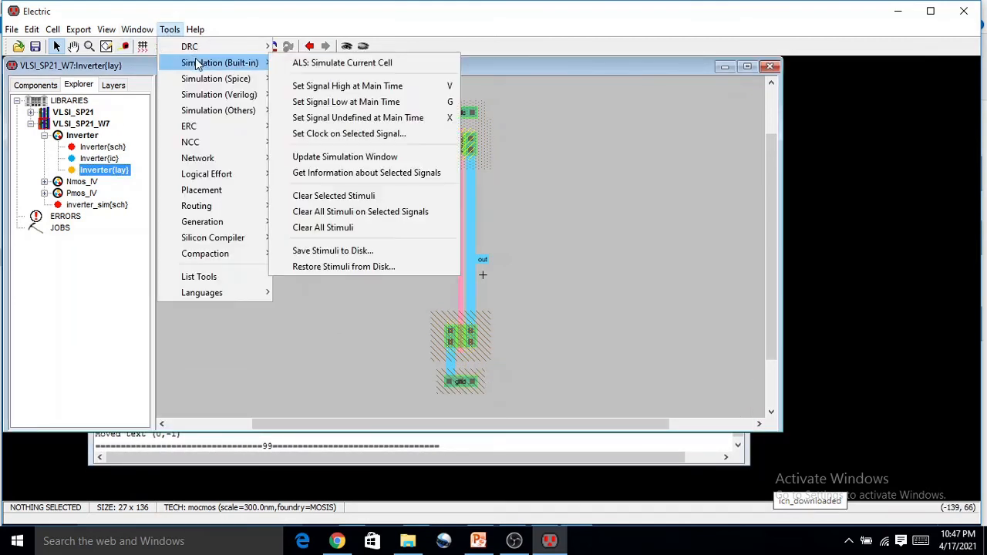
pyautogui.moveTo(229, 51)
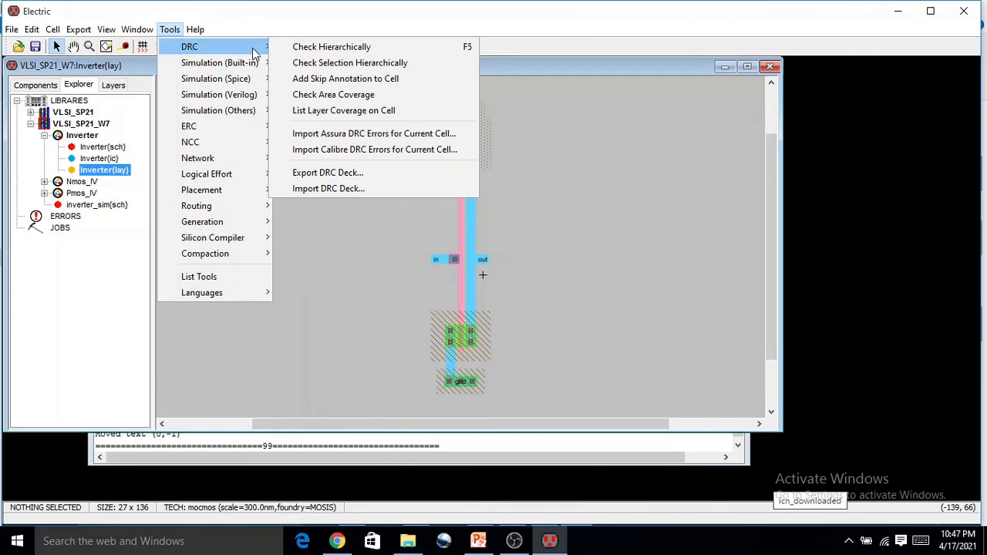
pyautogui.moveTo(246, 128)
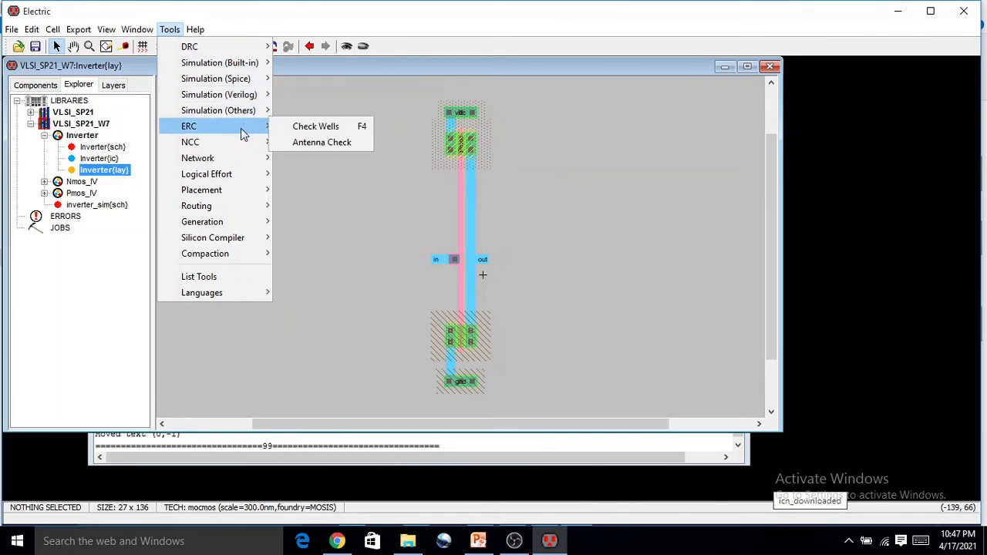
pyautogui.click(299, 134)
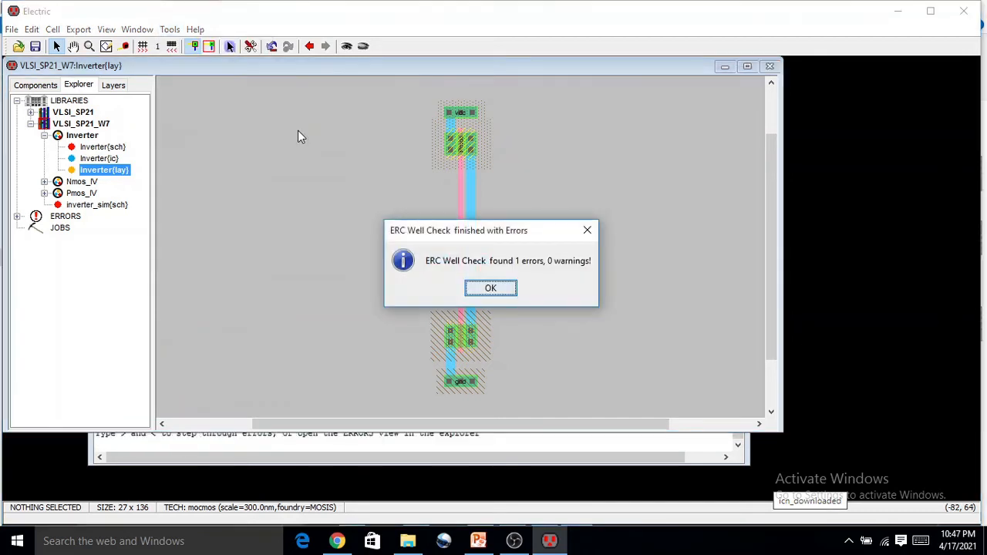
pyautogui.click(492, 286)
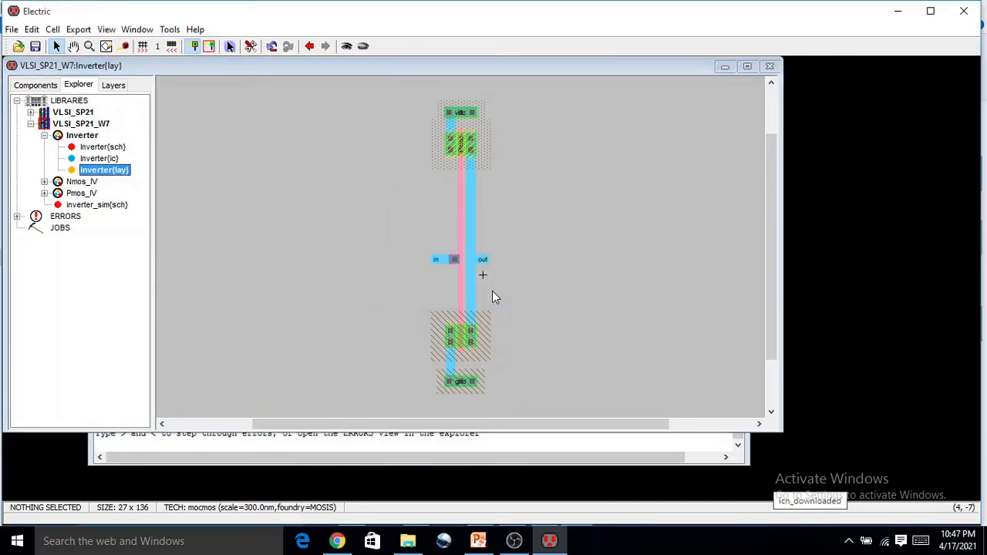
# Expand the ERC Well Check error list and highlight the area of its P-Well contact error in the layout.
pyautogui.click(18, 218)
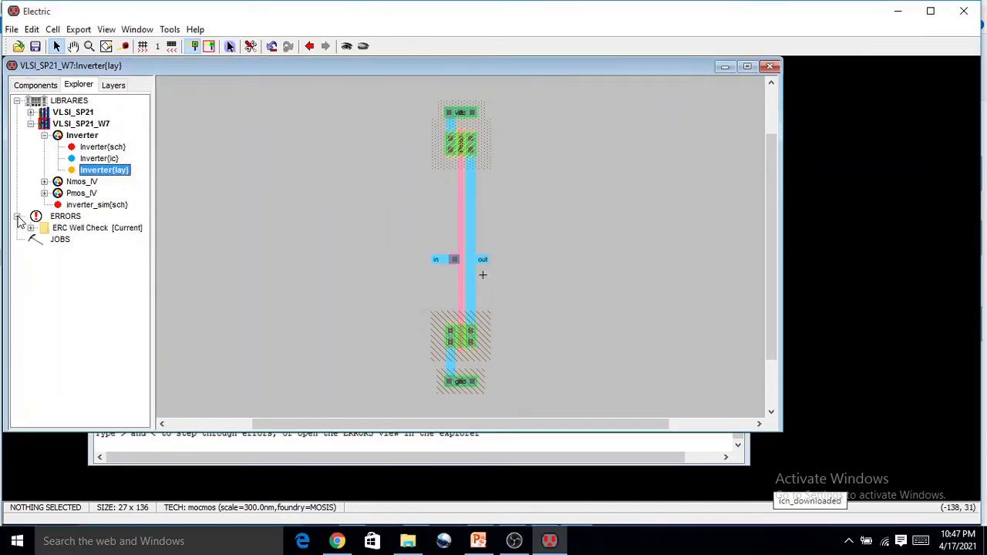
pyautogui.click(30, 229)
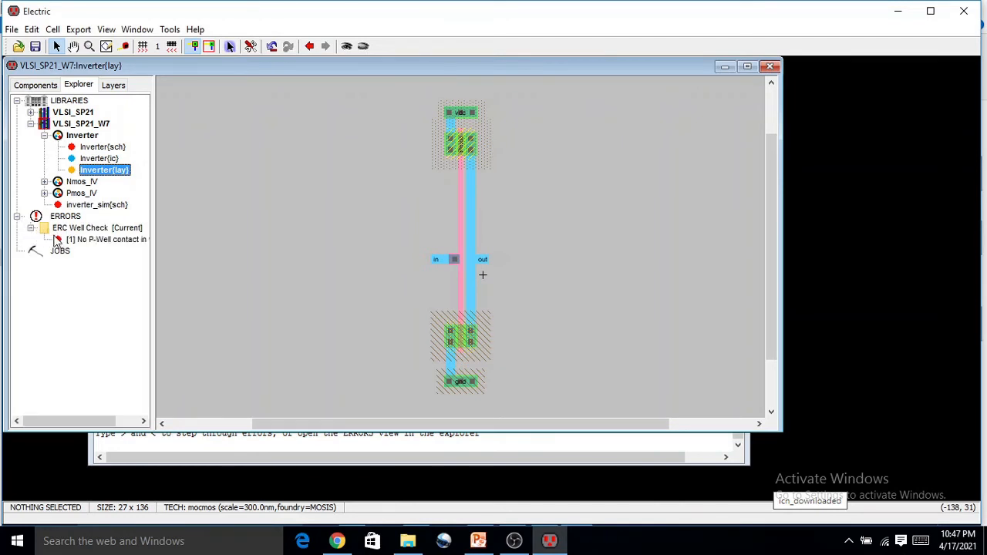
pyautogui.click(106, 240)
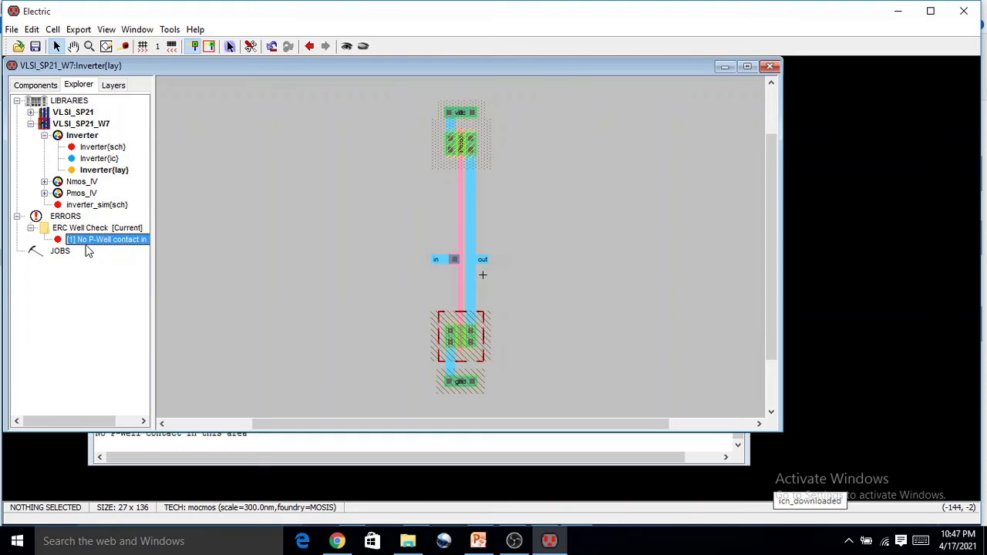
# Move the gnd P-Well contact about 5 units up and 1 unit left so its well meets the Nmos well.
pyautogui.keyDown('ctrl'); pyautogui.scroll(2, 475, 368); pyautogui.keyUp('ctrl')
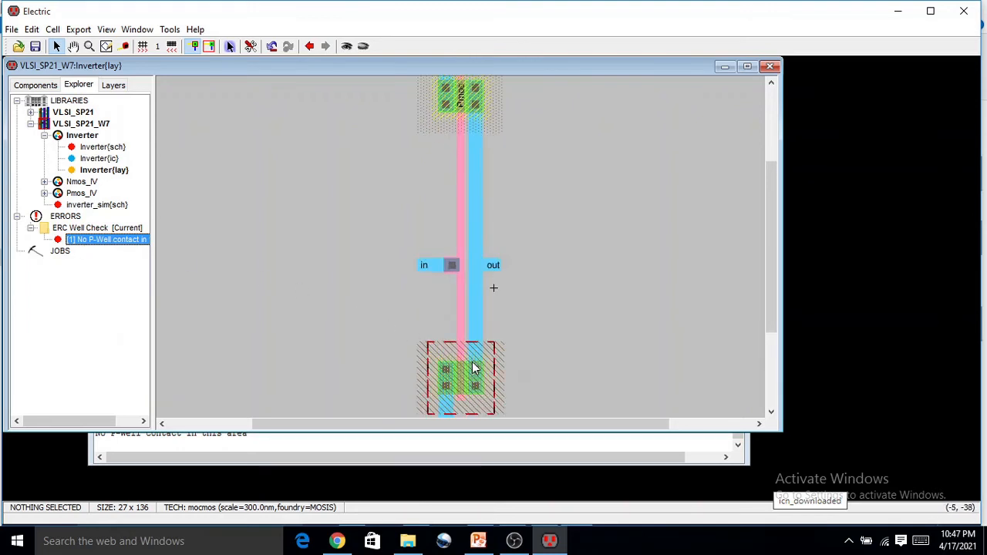
pyautogui.scroll(-3, 518, 328)
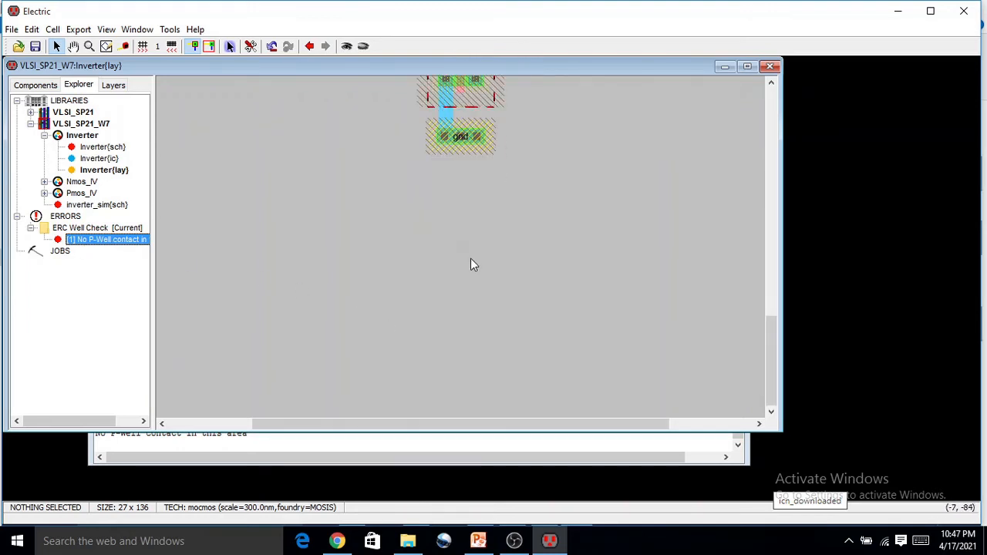
pyautogui.keyDown('ctrl'); pyautogui.scroll(4, 470, 258); pyautogui.keyUp('ctrl')
pyautogui.scroll(3, 470, 259)
pyautogui.scroll(-2, 471, 258)
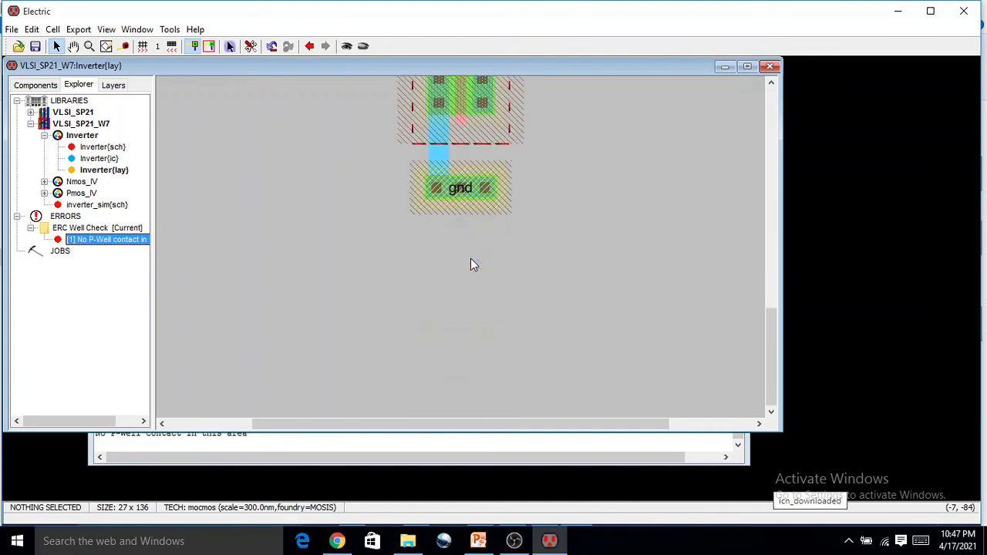
pyautogui.click(473, 193)
pyautogui.click(490, 195)
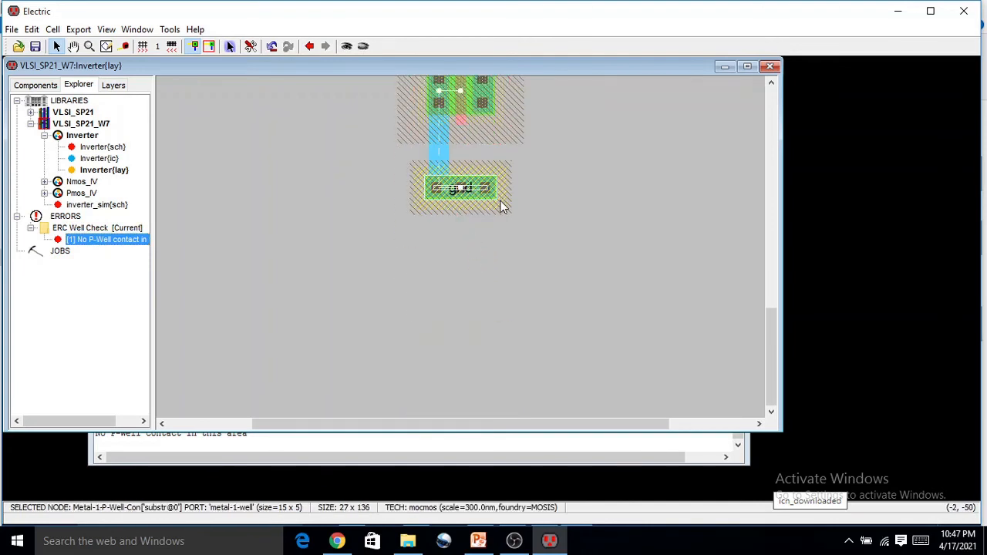
pyautogui.click(511, 242)
pyautogui.moveTo(482, 198); pyautogui.dragTo(477, 176)
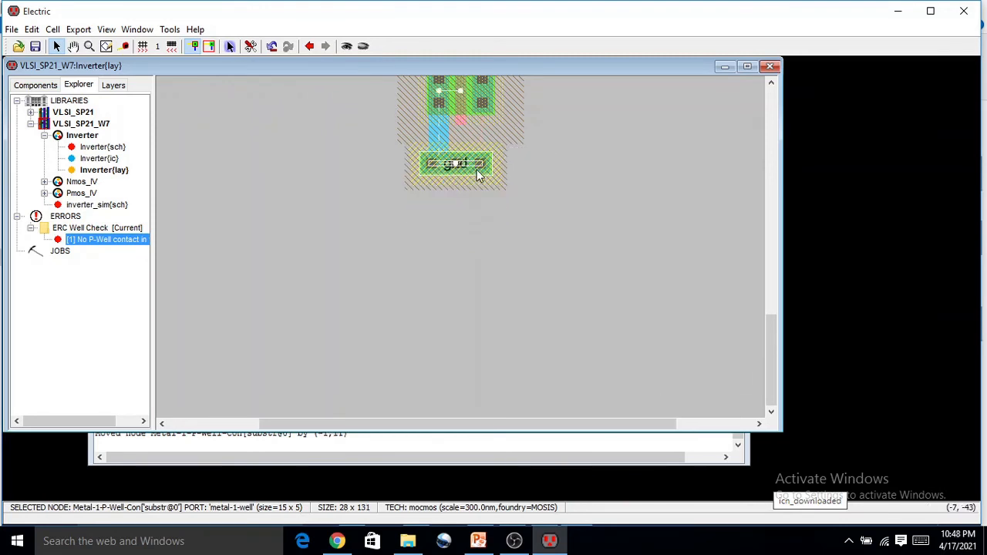
pyautogui.click(476, 224)
# Delete the Metal-1 arc between the gnd contact and the Nmos source contact and wire the two contacts together again.
pyautogui.click(437, 136)
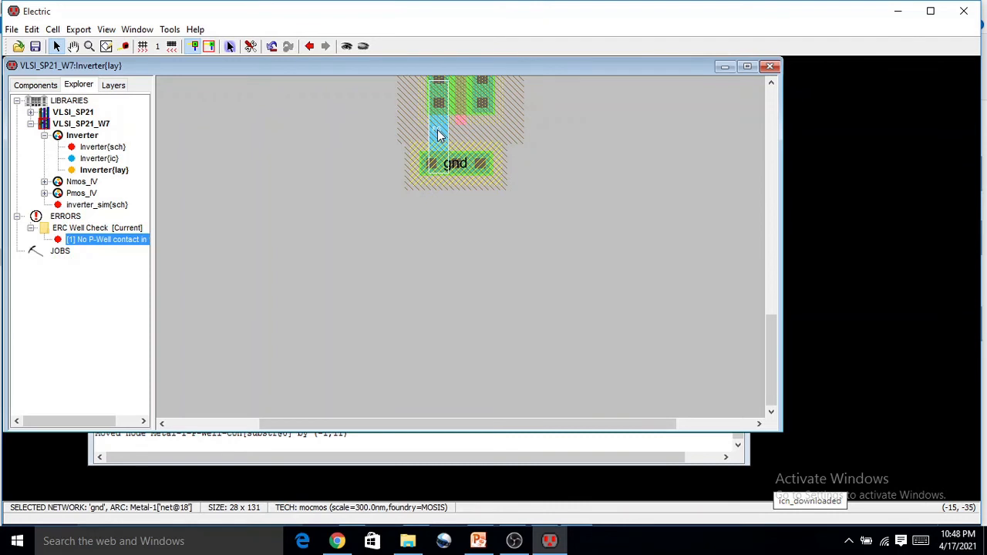
pyautogui.press('Delete')
pyautogui.click(444, 165)
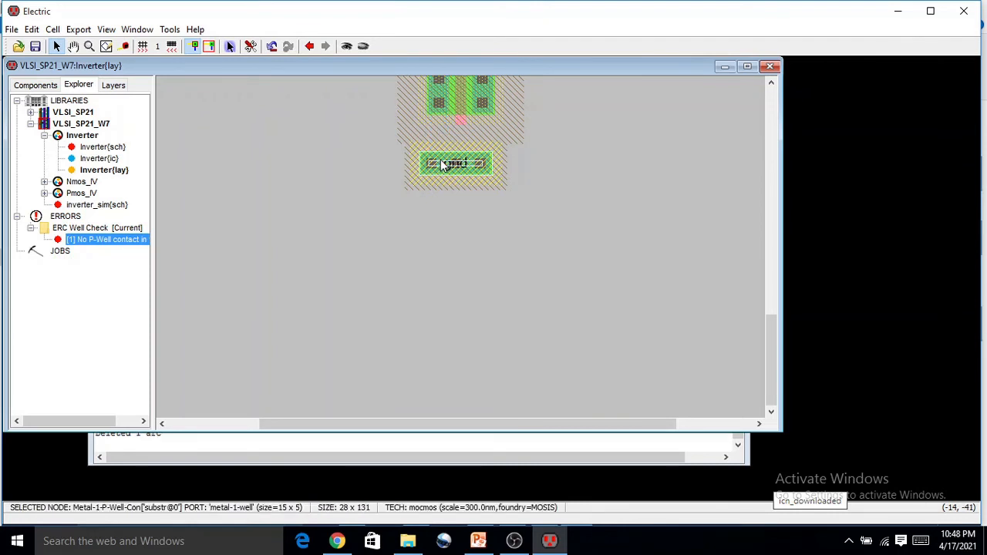
pyautogui.click(437, 106)
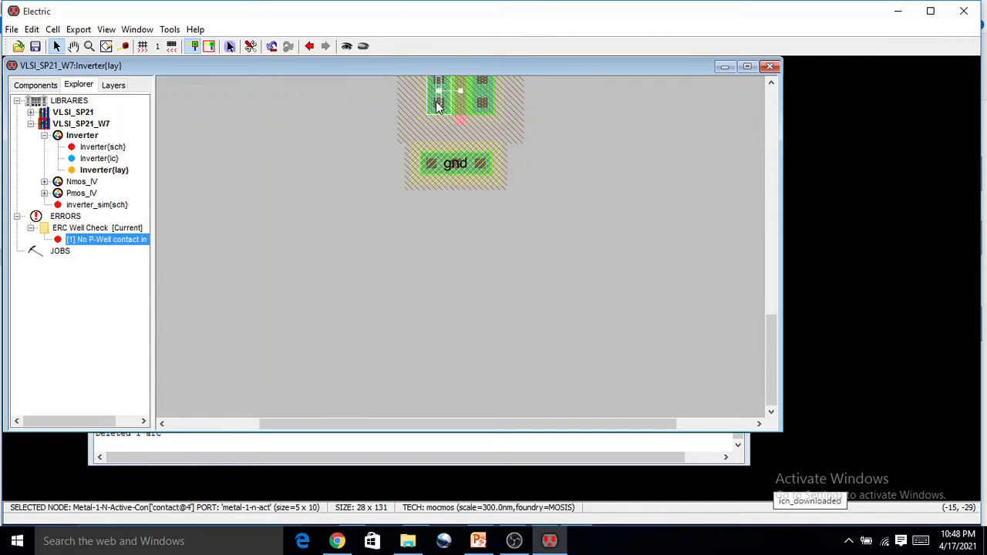
pyautogui.click(434, 172)
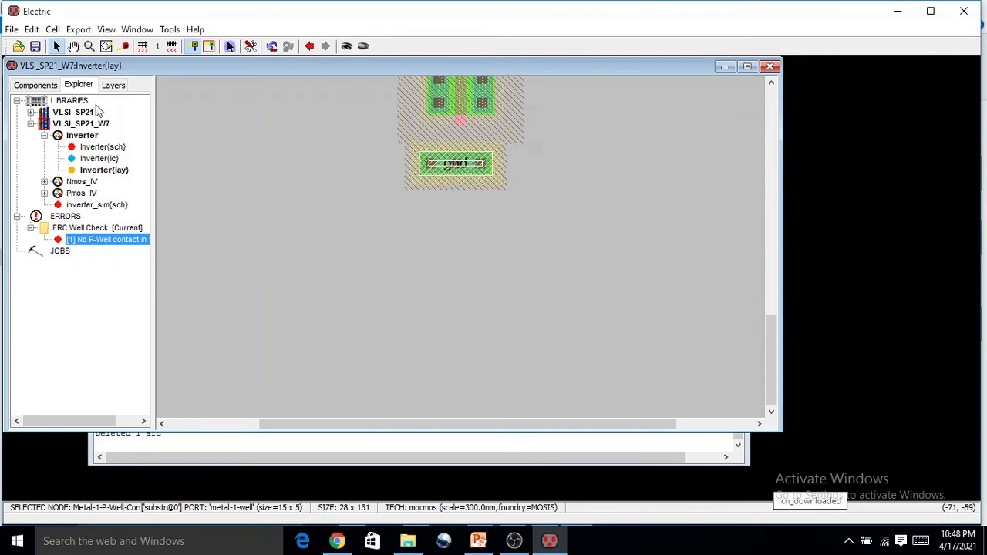
pyautogui.scroll(3, 352, 243)
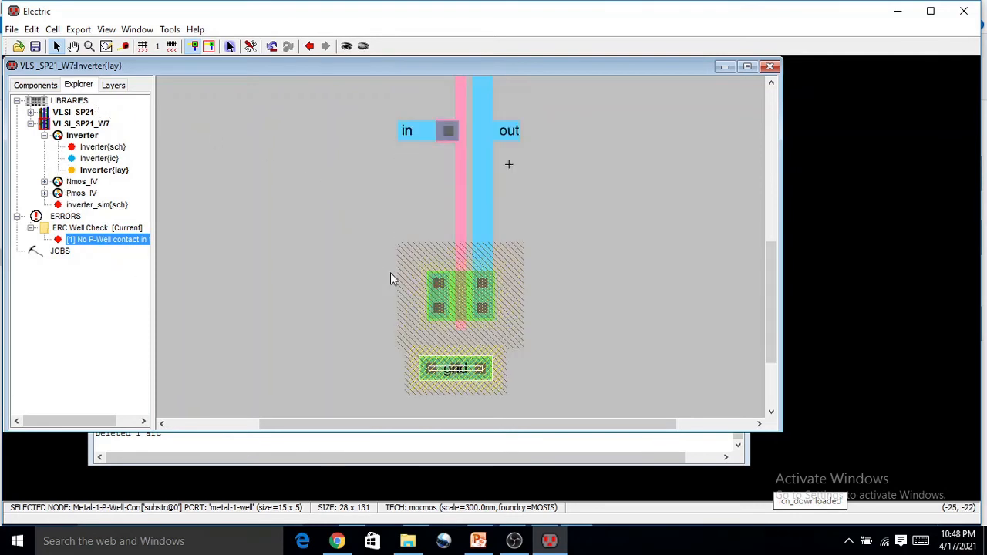
pyautogui.rightClick(437, 307)
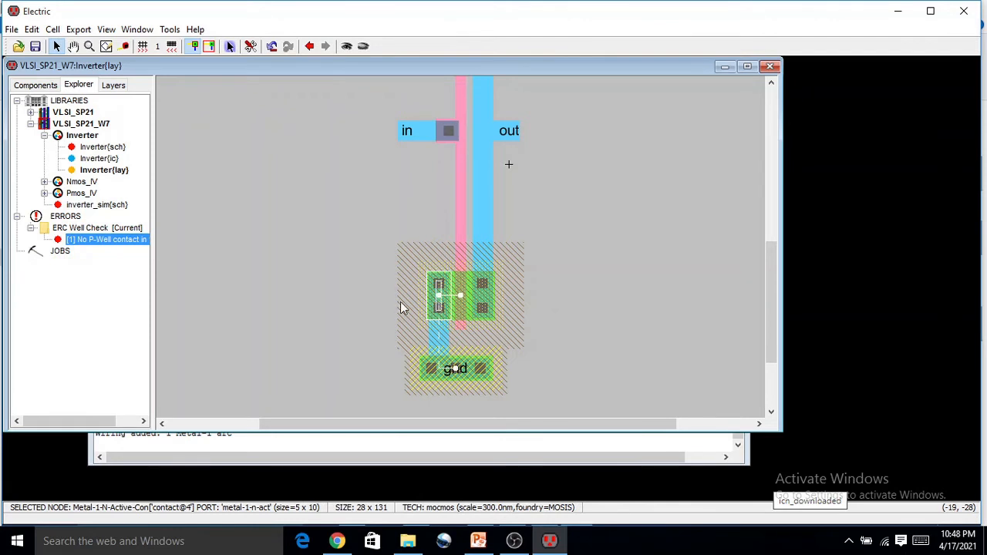
pyautogui.click(400, 307)
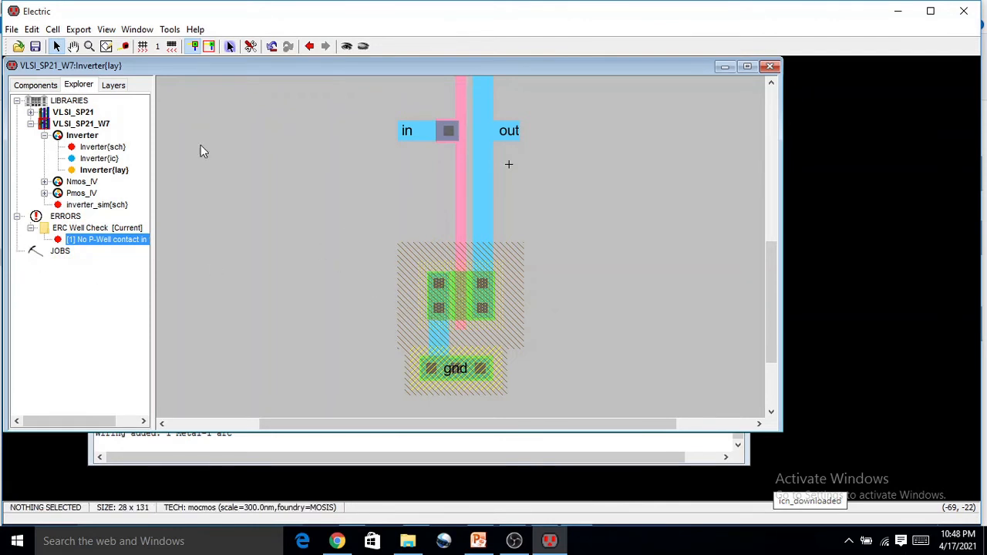
# Rerun the ERC well check on the layout and delete the old entries from the error list.
pyautogui.click(170, 29)
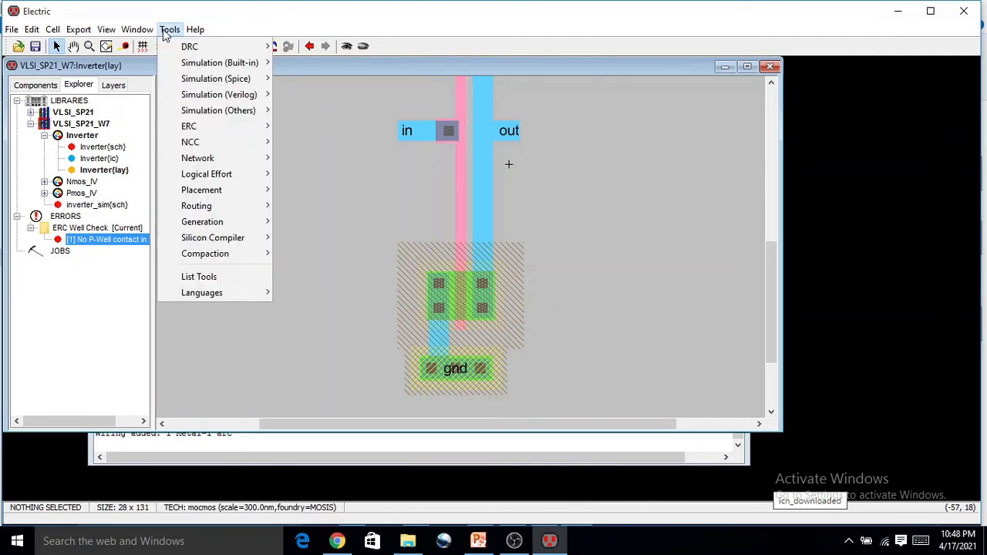
pyautogui.moveTo(215, 137)
pyautogui.click(303, 128)
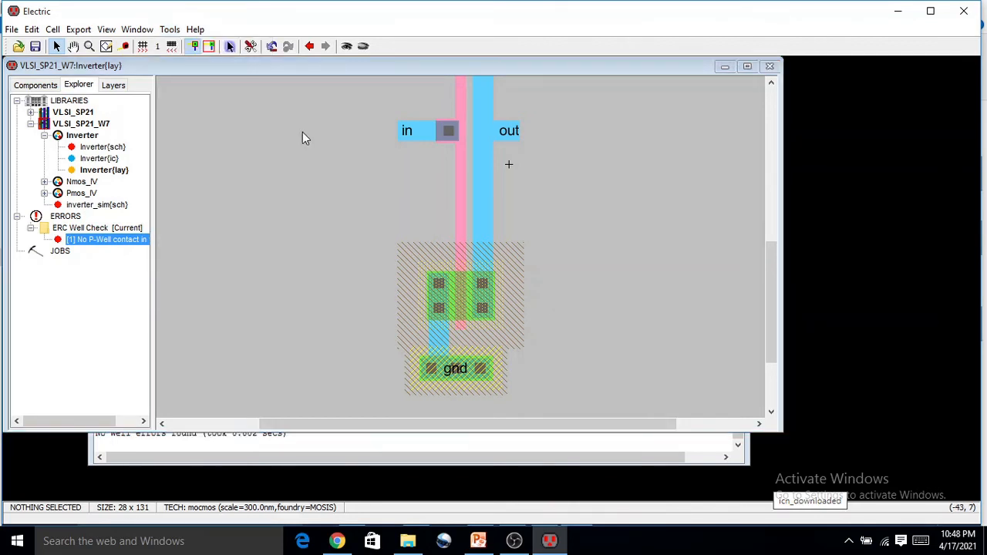
pyautogui.rightClick(71, 218)
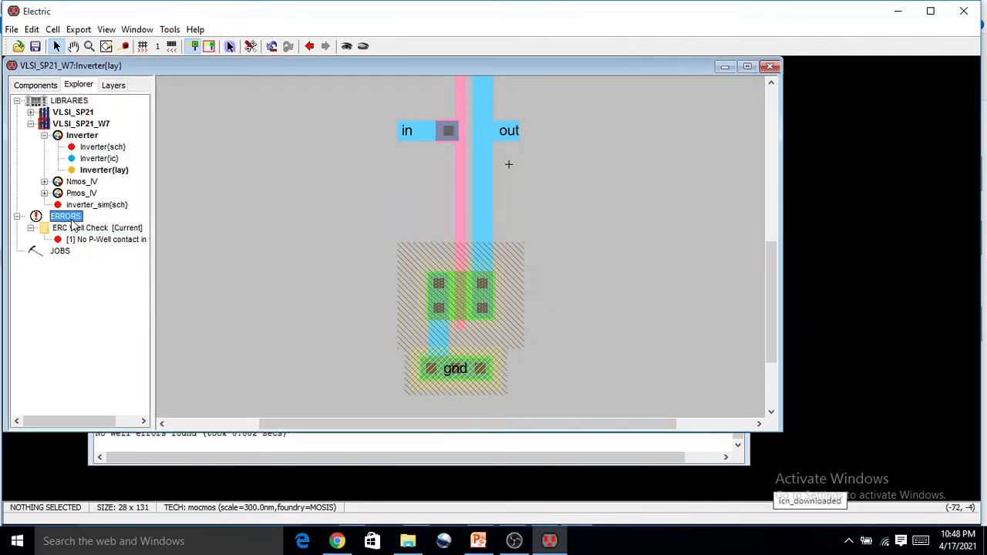
pyautogui.click(113, 301)
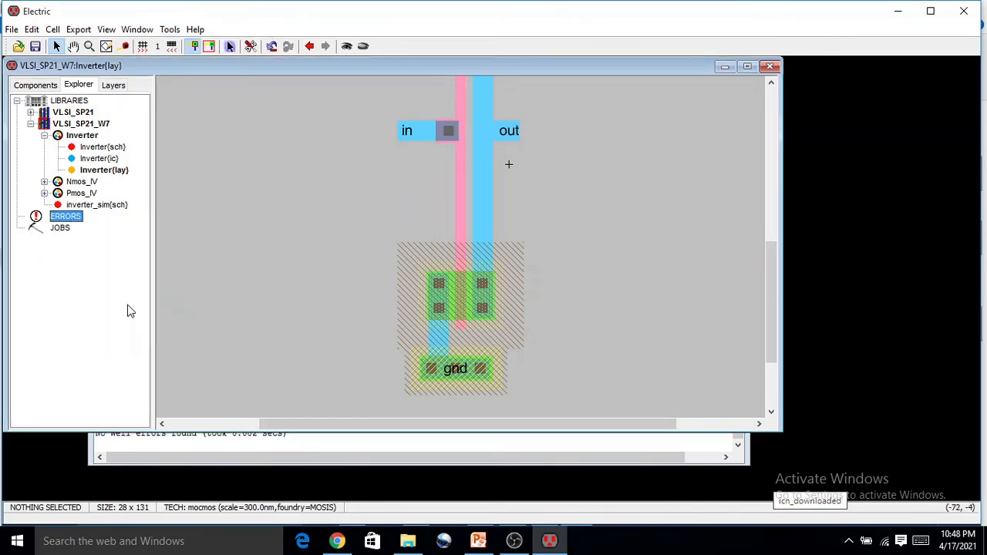
# Run the hierarchical DRC check on the Inverter layout and bring the messages window forward to read the result.
pyautogui.click(169, 31)
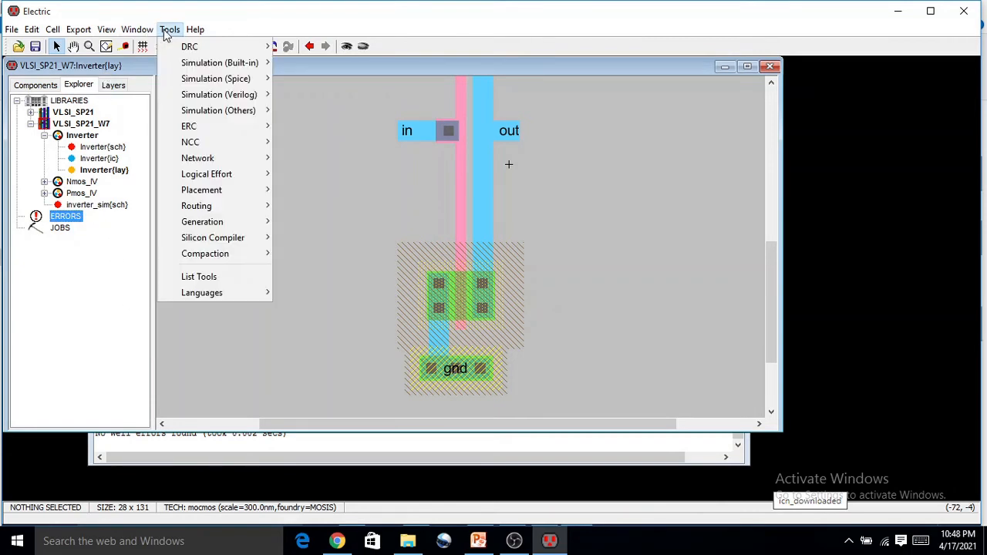
pyautogui.moveTo(230, 44)
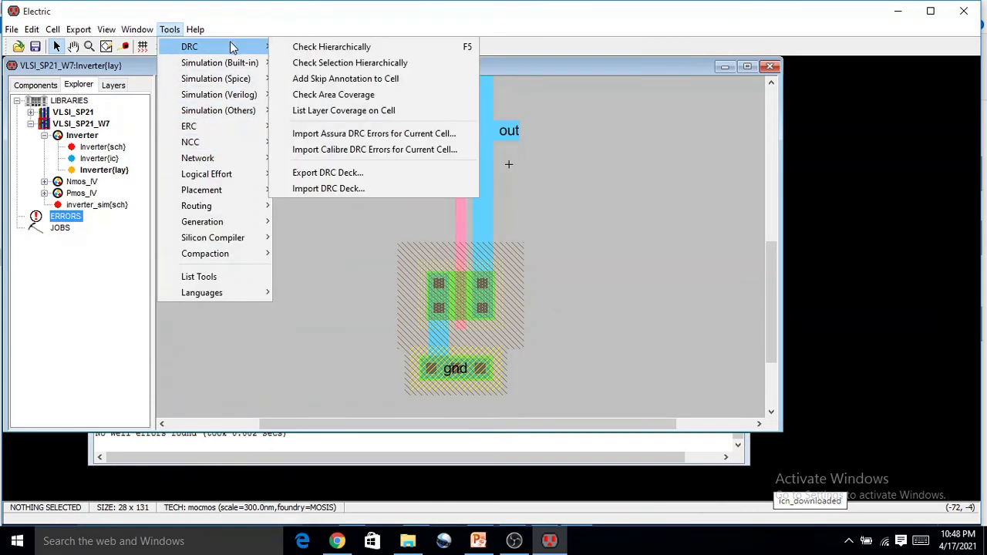
pyautogui.click(345, 46)
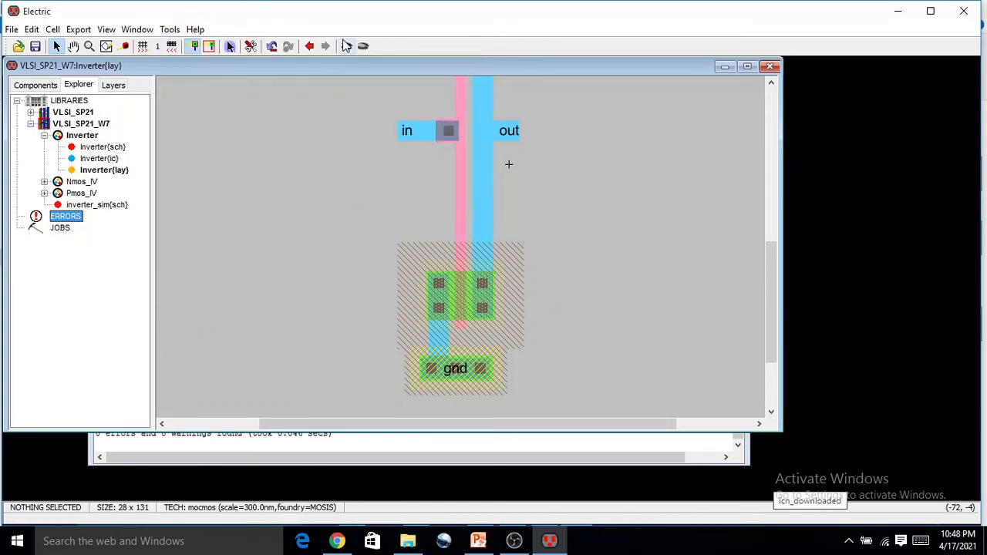
pyautogui.click(278, 448)
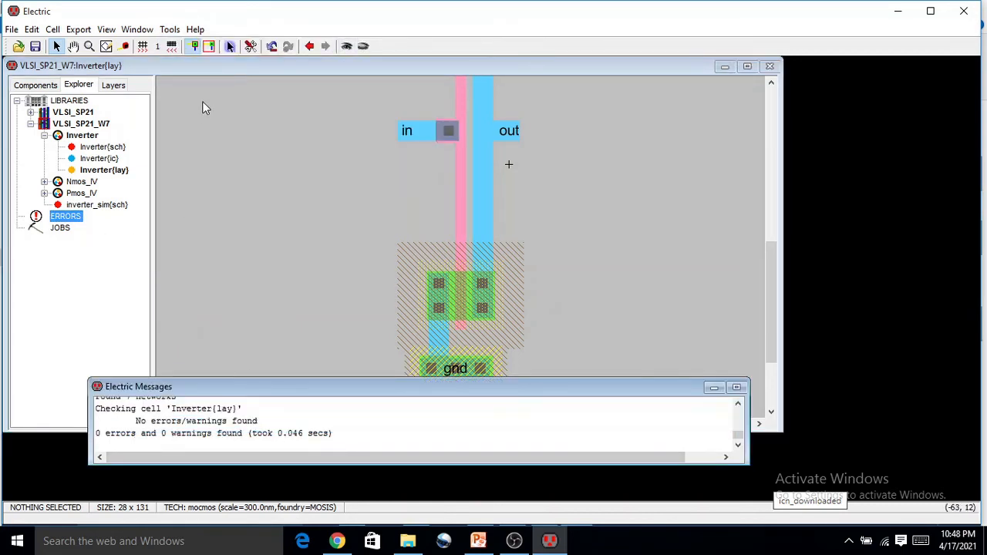
# Rerun the ERC well check on the Inverter layout and move the messages window lower to clear the gnd contact.
pyautogui.click(169, 29)
pyautogui.moveTo(200, 126)
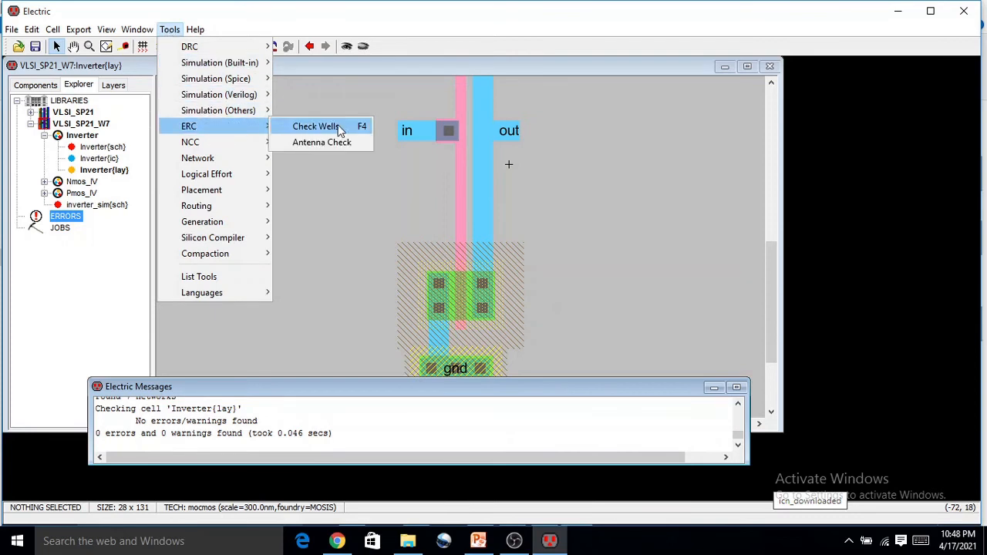
pyautogui.click(347, 128)
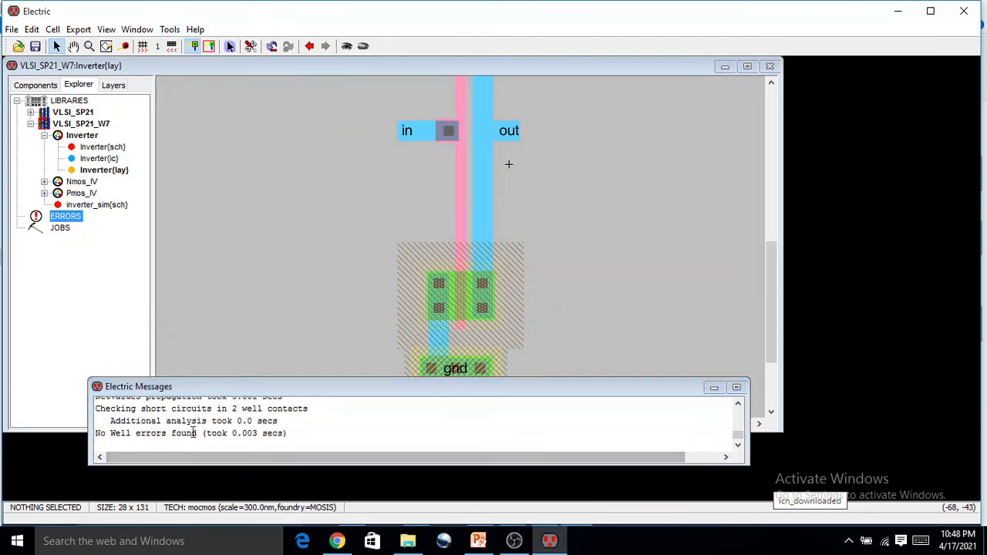
pyautogui.moveTo(557, 380); pyautogui.dragTo(556, 413)
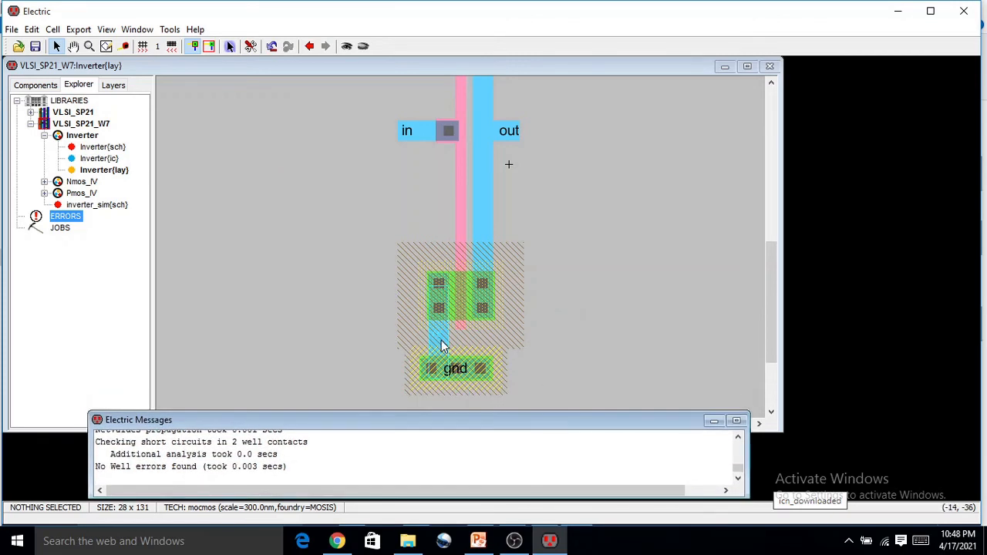
# Compare the Inverter schematic with its layout using NCC and read the summary on exports, topologies and sizes.
pyautogui.keyDown('ctrl'); pyautogui.scroll(-1, 511, 328); pyautogui.keyUp('ctrl')
pyautogui.keyDown('ctrl'); pyautogui.scroll(-1, 512, 328); pyautogui.keyUp('ctrl')
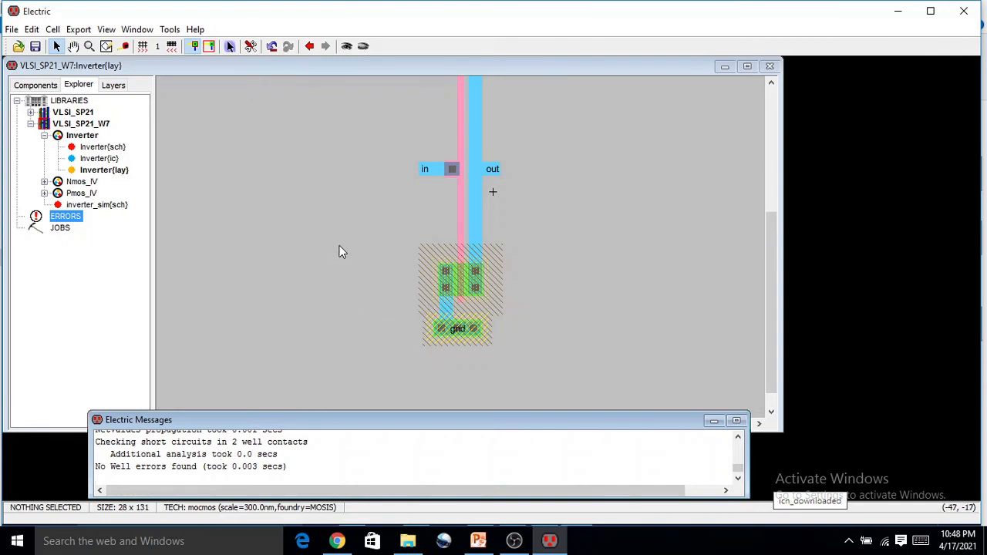
pyautogui.click(169, 29)
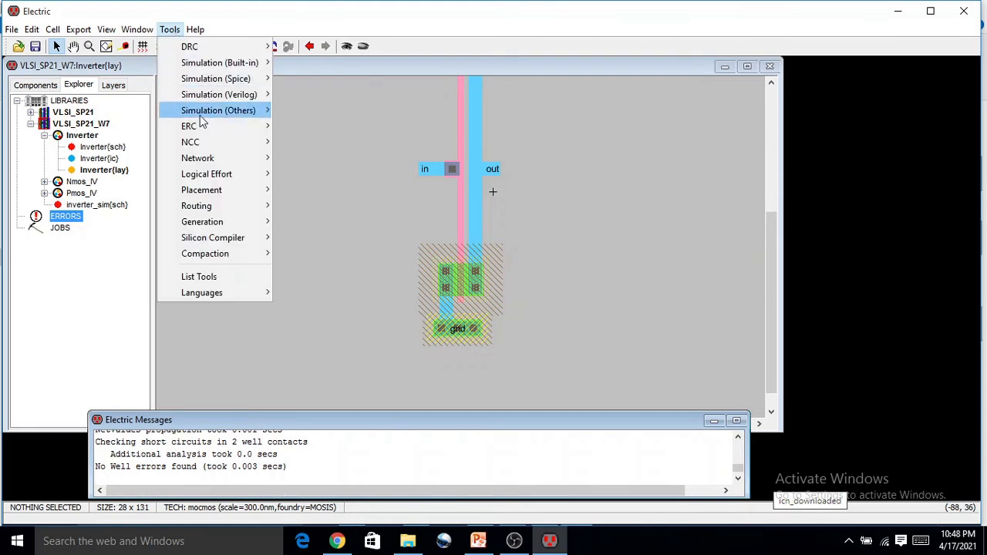
pyautogui.moveTo(203, 144)
pyautogui.click(293, 146)
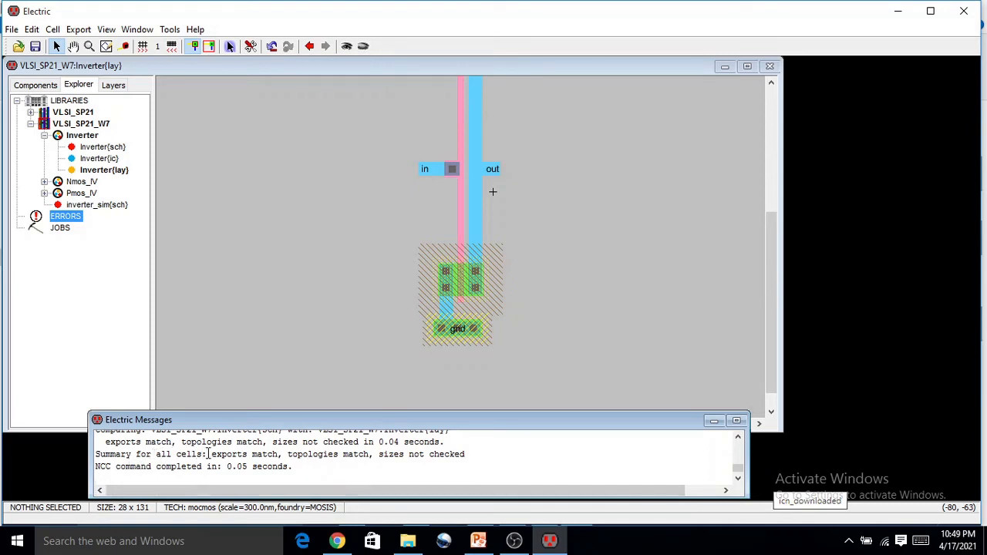
pyautogui.moveTo(207, 454); pyautogui.dragTo(466, 454)
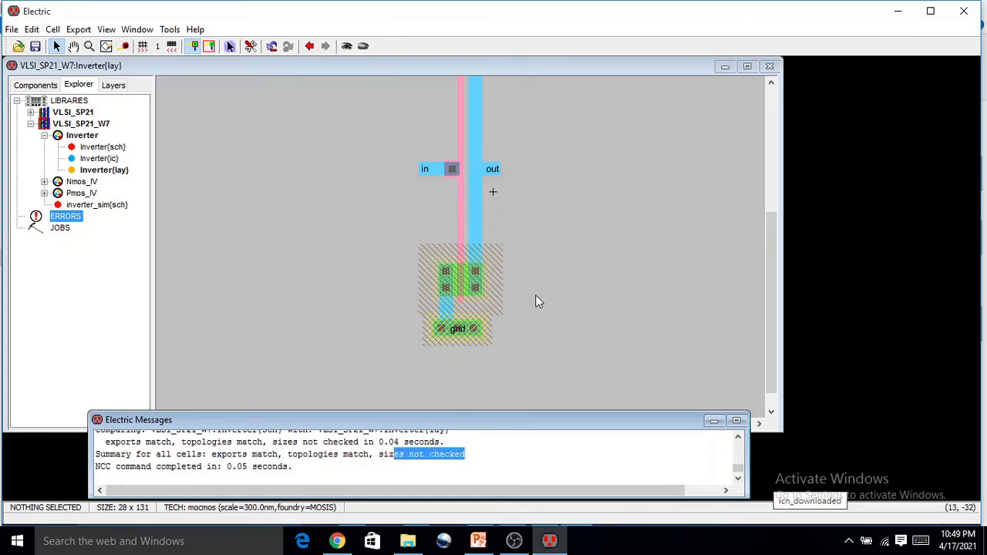
pyautogui.keyDown('ctrl'); pyautogui.scroll(-2, 534, 295); pyautogui.keyUp('ctrl')
pyautogui.keyDown('ctrl'); pyautogui.scroll(-1, 534, 295); pyautogui.keyUp('ctrl')
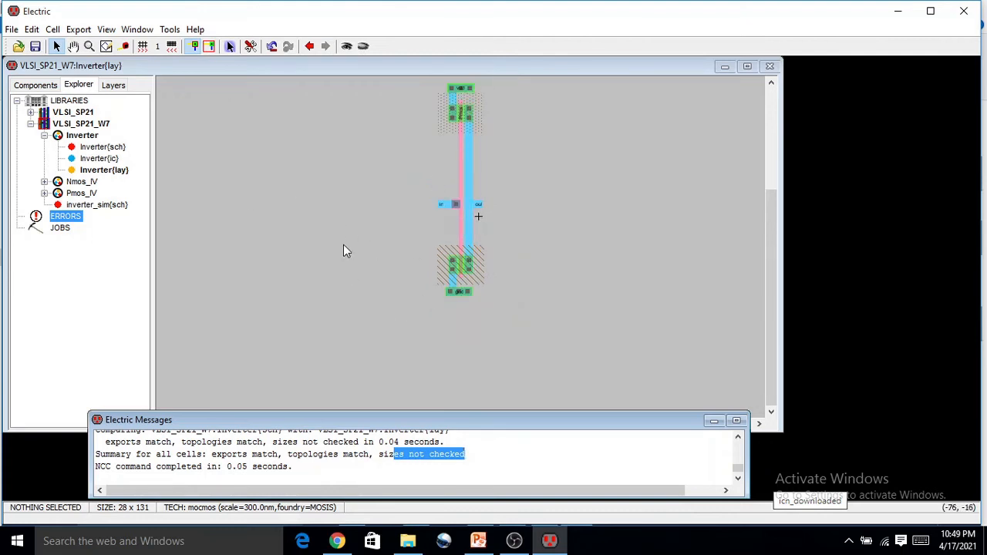
pyautogui.keyDown('ctrl'); pyautogui.scroll(2, 474, 230); pyautogui.keyUp('ctrl')
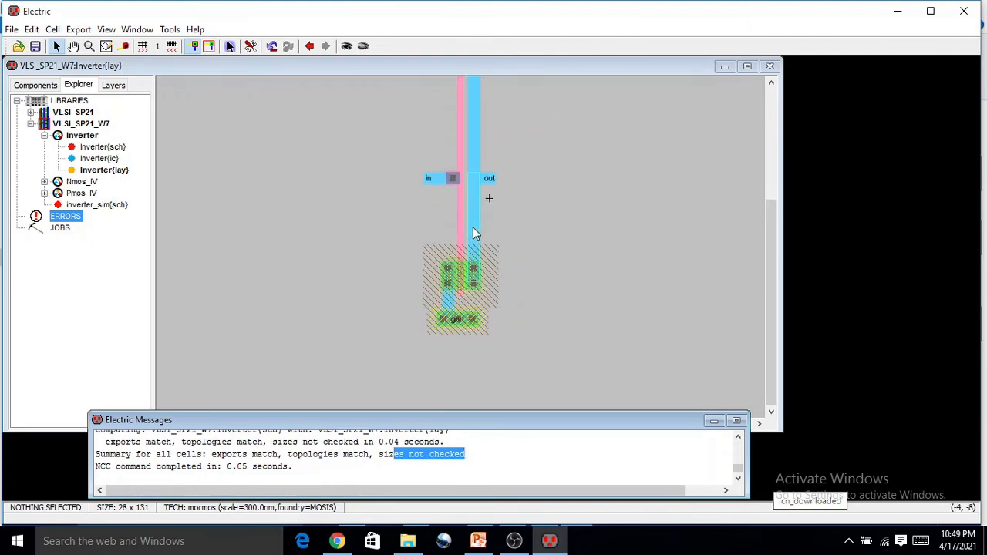
pyautogui.keyDown('ctrl'); pyautogui.scroll(-1, 474, 232); pyautogui.keyUp('ctrl')
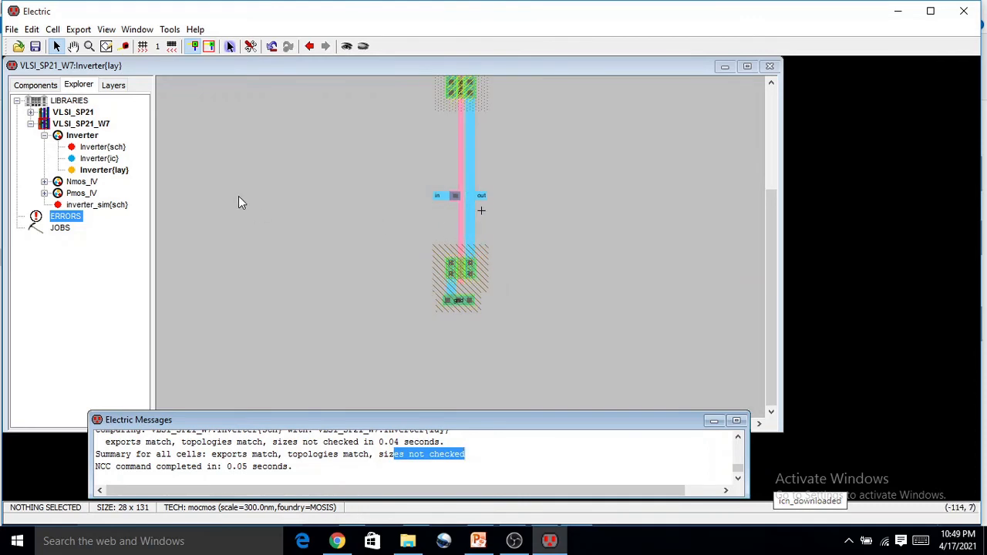
# Create a new cell named inverter_sim with the layout view and mocmos technology in library VLSI_SP21_W7.
pyautogui.click(83, 208)
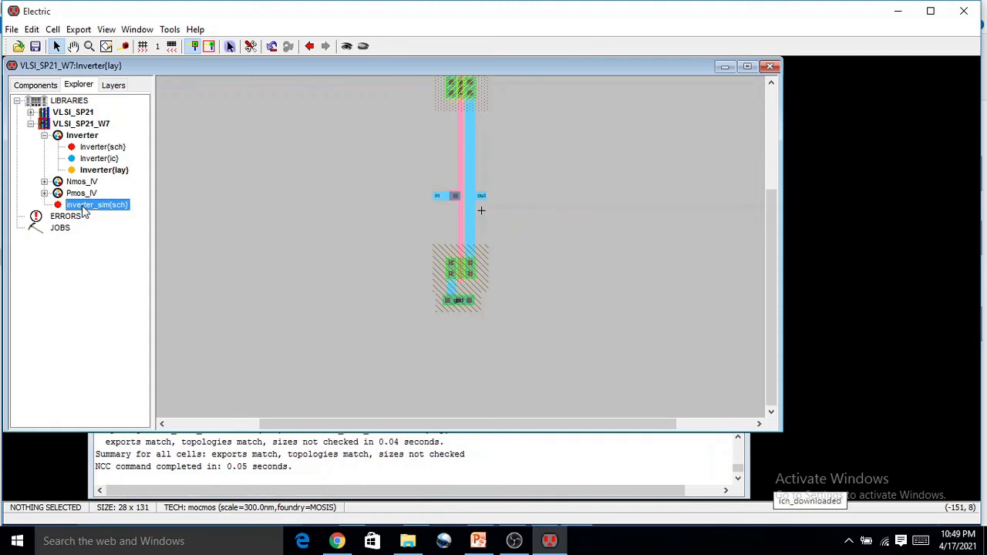
pyautogui.rightClick(84, 208)
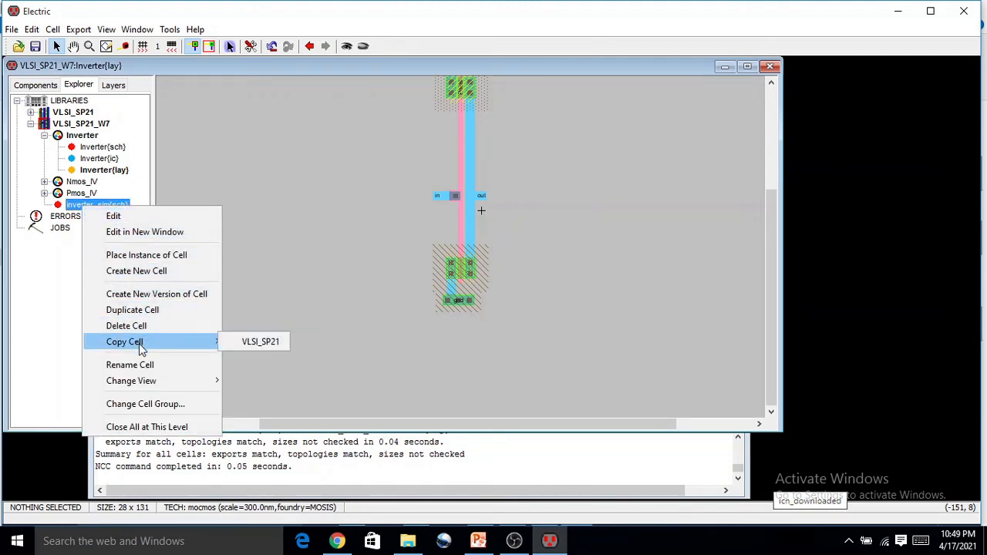
pyautogui.click(154, 272)
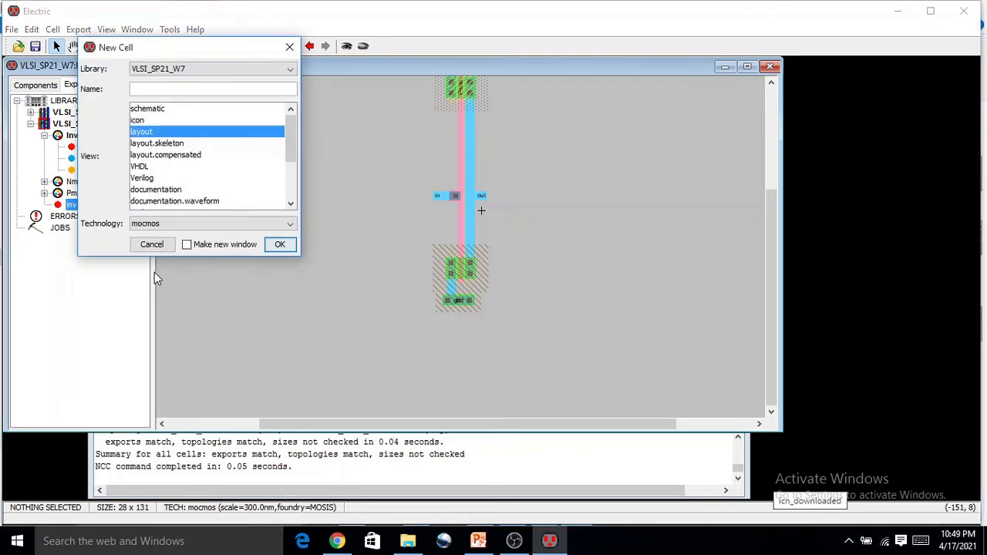
pyautogui.moveTo(183, 52); pyautogui.dragTo(480, 49)
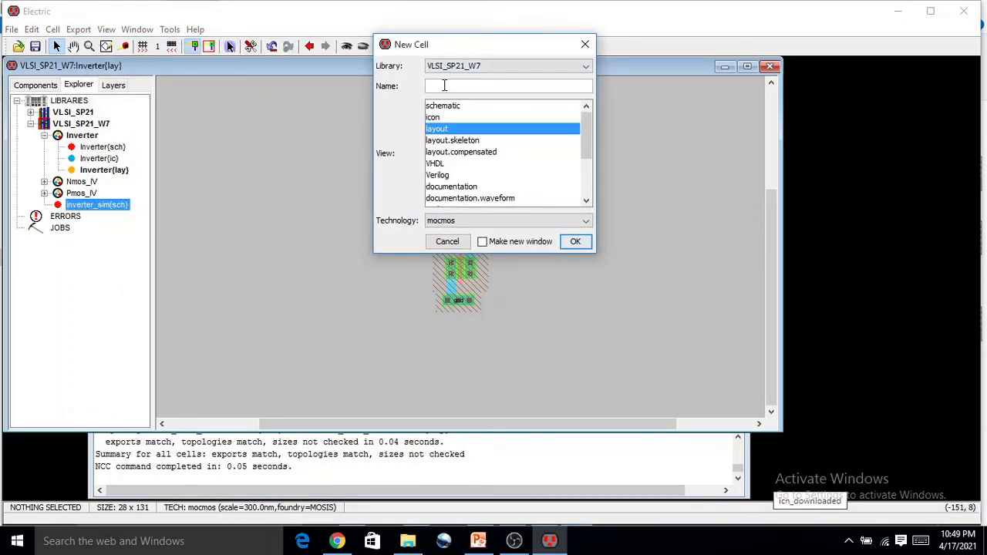
pyautogui.write('inverter_sim')
pyautogui.click(575, 241)
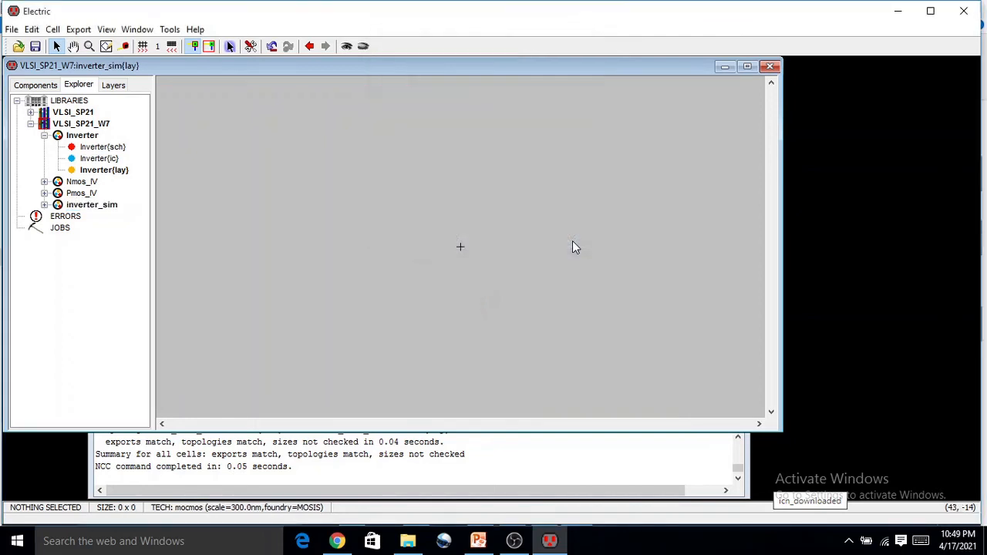
# Open the inverter_sim schematic, select its SPICE code text, and return to the empty inverter_sim layout.
pyautogui.click(44, 205)
pyautogui.doubleClick(110, 217)
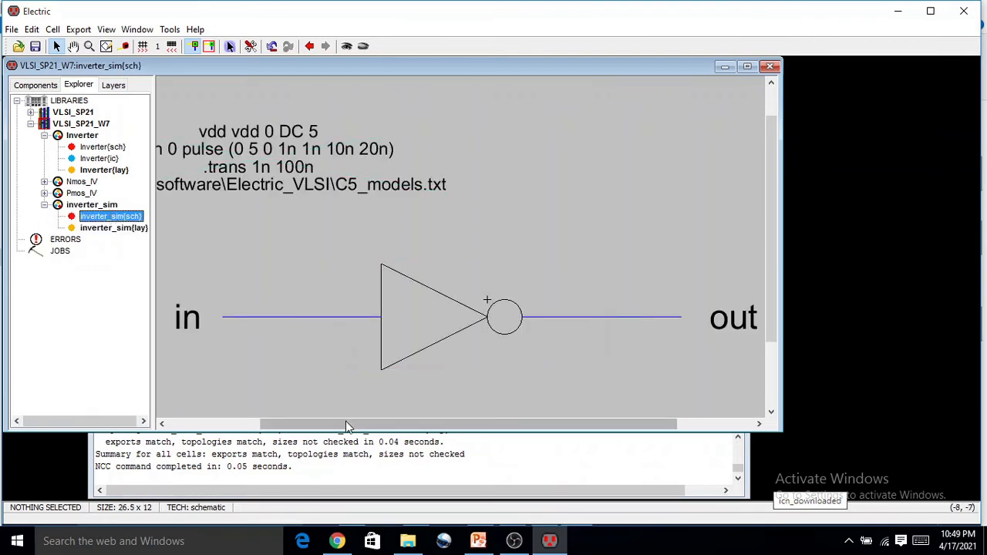
pyautogui.moveTo(346, 421); pyautogui.dragTo(253, 421)
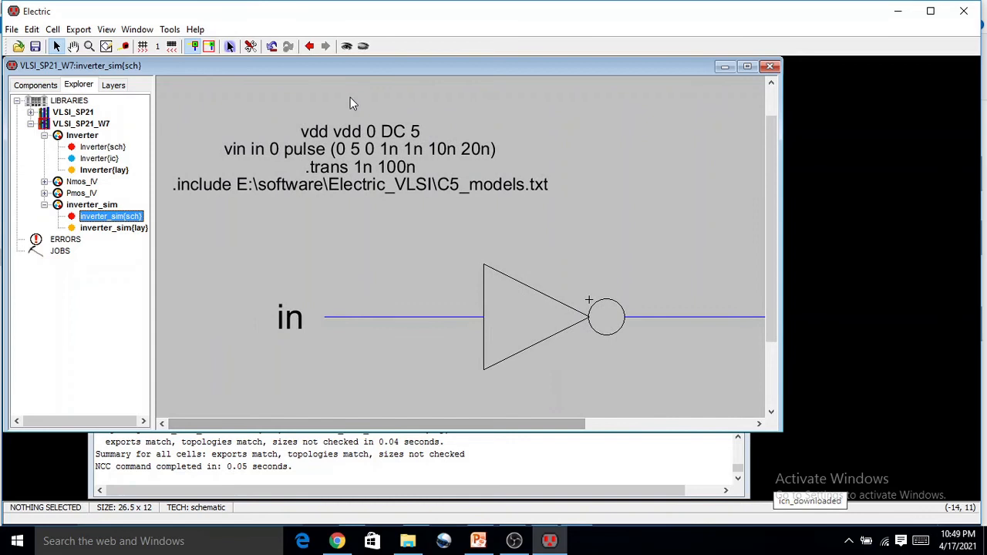
pyautogui.click(349, 154)
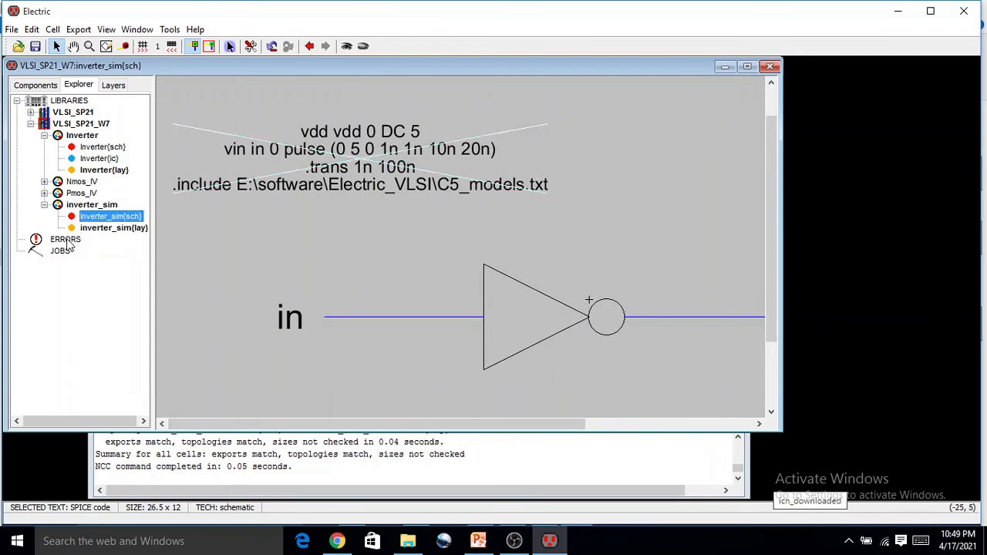
pyautogui.doubleClick(110, 229)
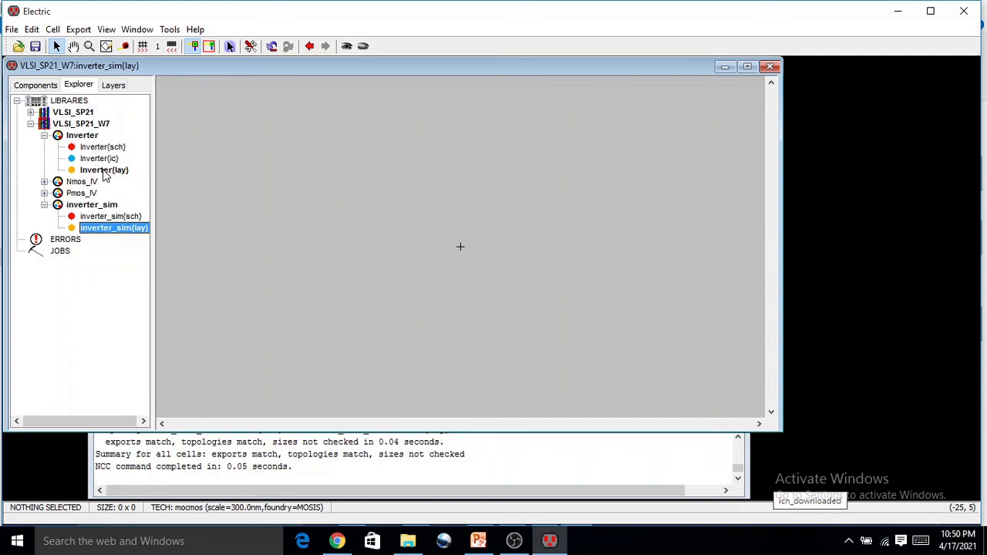
# Place an instance of the Inverter layout cell in the inverter_sim layout, just beside the origin.
pyautogui.click(104, 172)
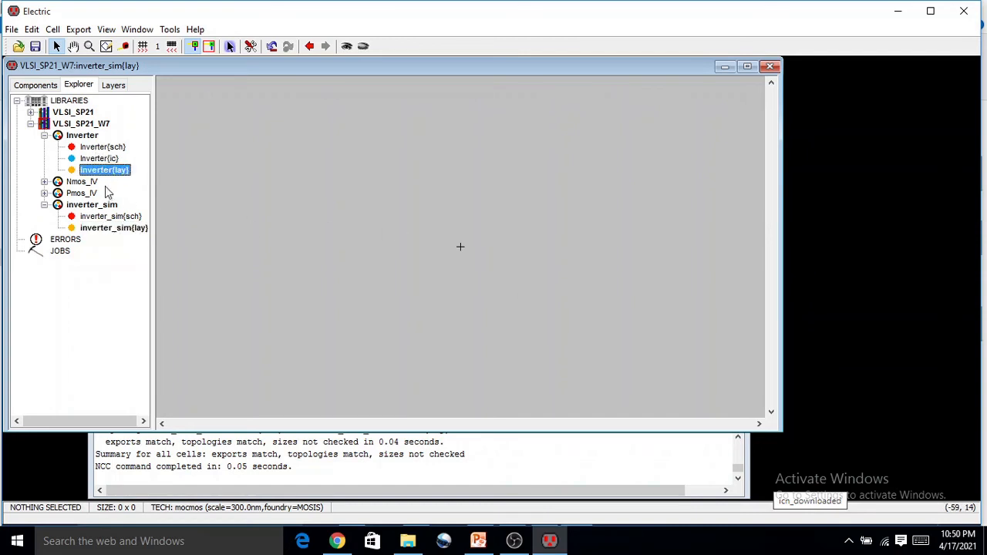
pyautogui.click(44, 135)
pyautogui.click(45, 136)
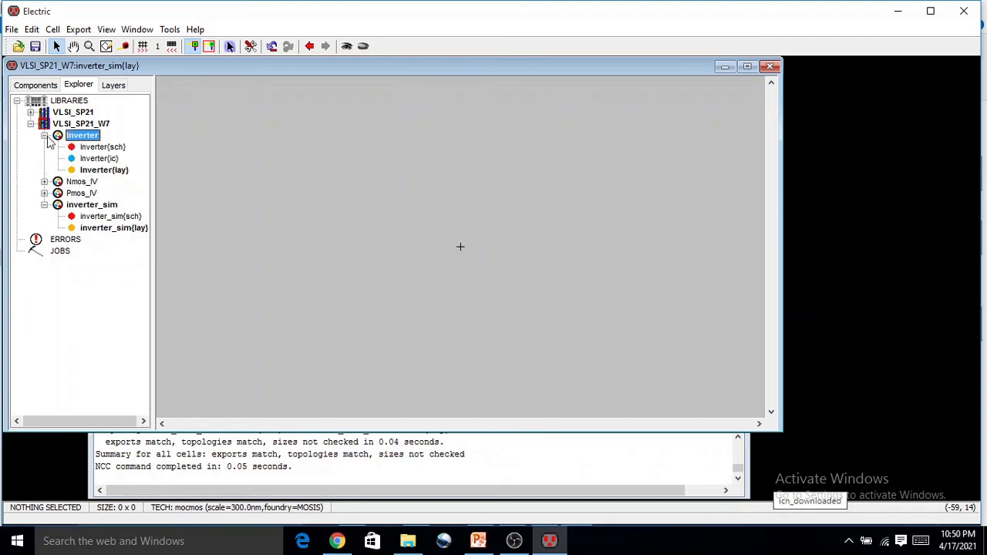
pyautogui.click(103, 171)
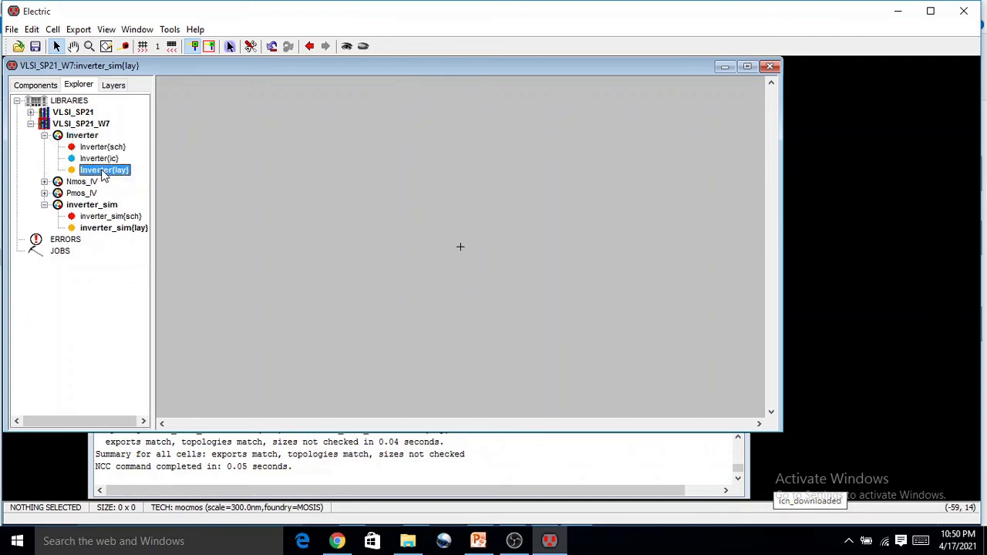
pyautogui.moveTo(103, 173); pyautogui.dragTo(441, 287)
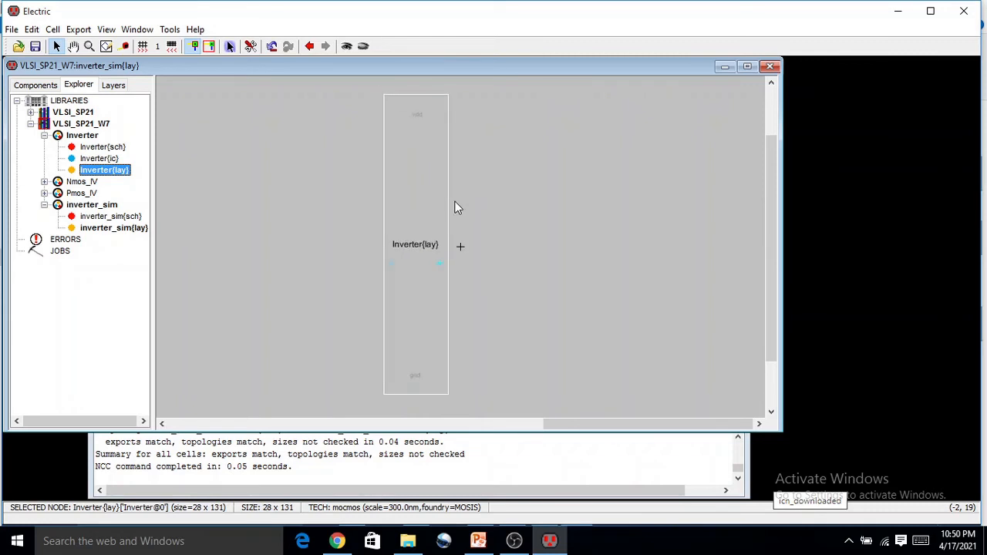
# Select the placed Inverter instance and expand it to display its internal layout.
pyautogui.keyDown('ctrl'); pyautogui.scroll(6, 455, 207); pyautogui.keyUp('ctrl')
pyautogui.keyDown('ctrl'); pyautogui.scroll(-5, 455, 207); pyautogui.keyUp('ctrl')
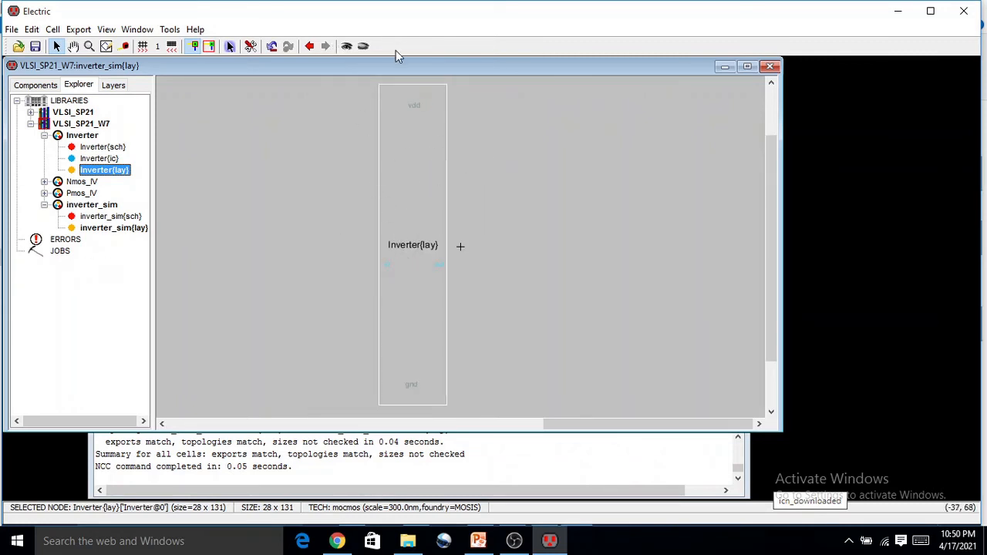
pyautogui.click(499, 201)
pyautogui.click(419, 192)
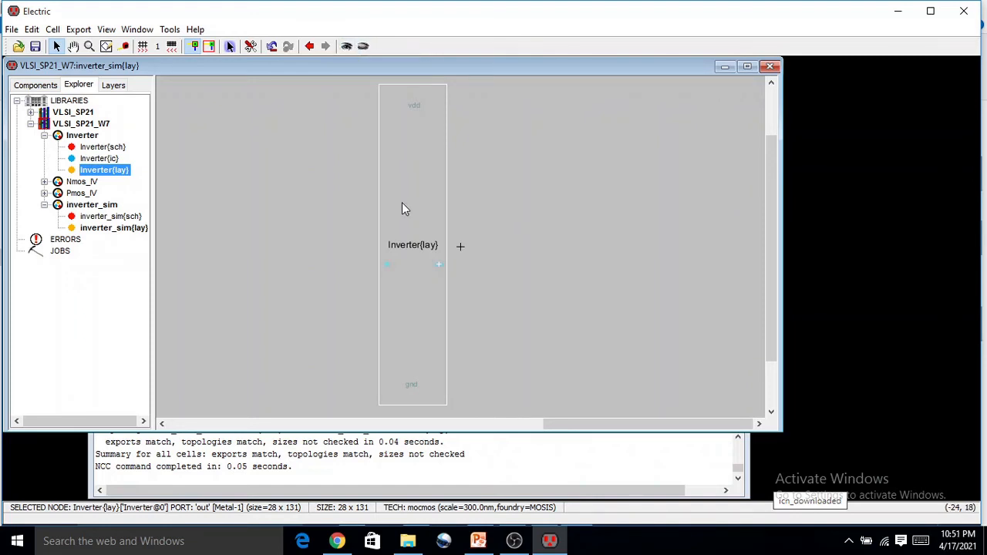
pyautogui.click(347, 48)
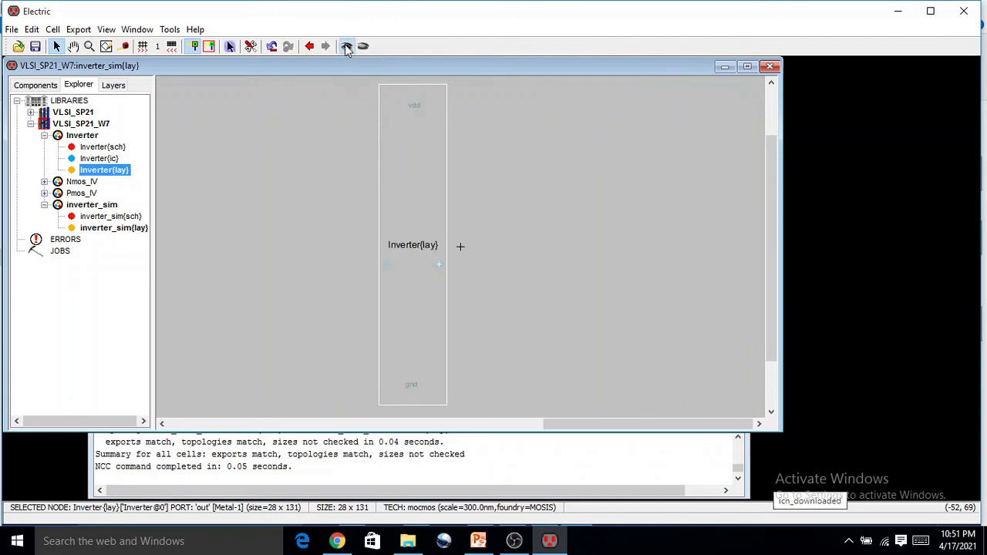
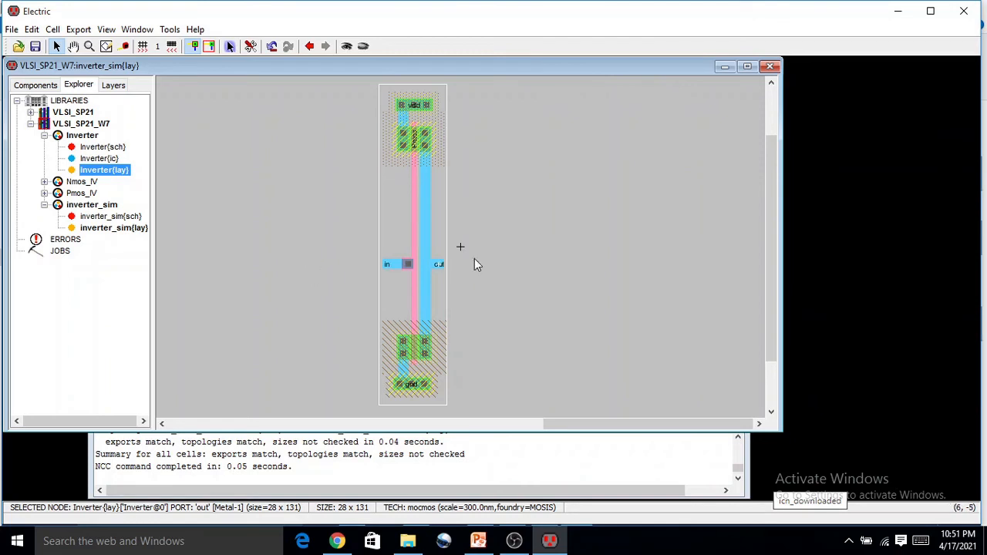
# Extend Metal-1 arcs horizontally from the instance's out port, about 8.5 units past its edge, and from its in port, about 11.5 units past.
pyautogui.keyDown('ctrl'); pyautogui.scroll(2, 435, 266); pyautogui.keyUp('ctrl')
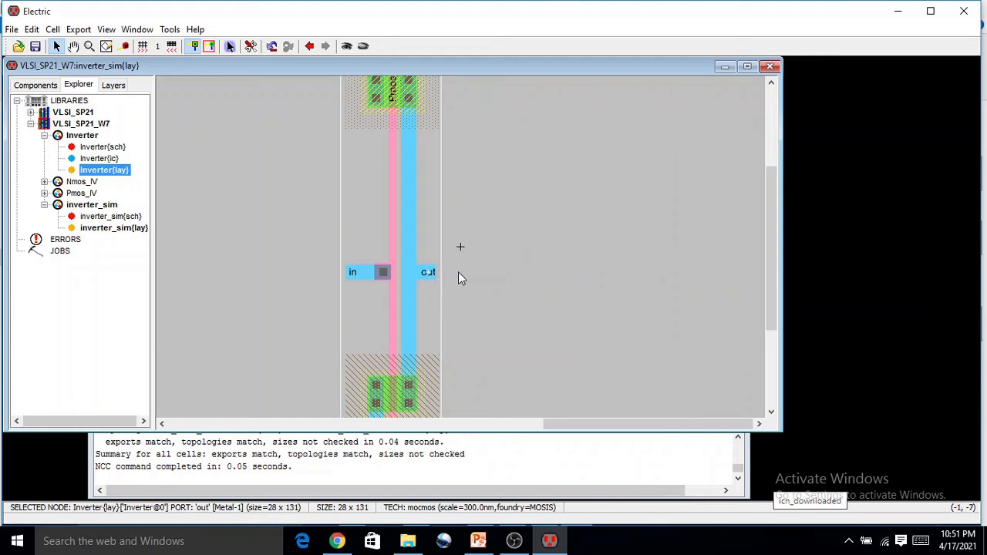
pyautogui.rightClick(465, 272)
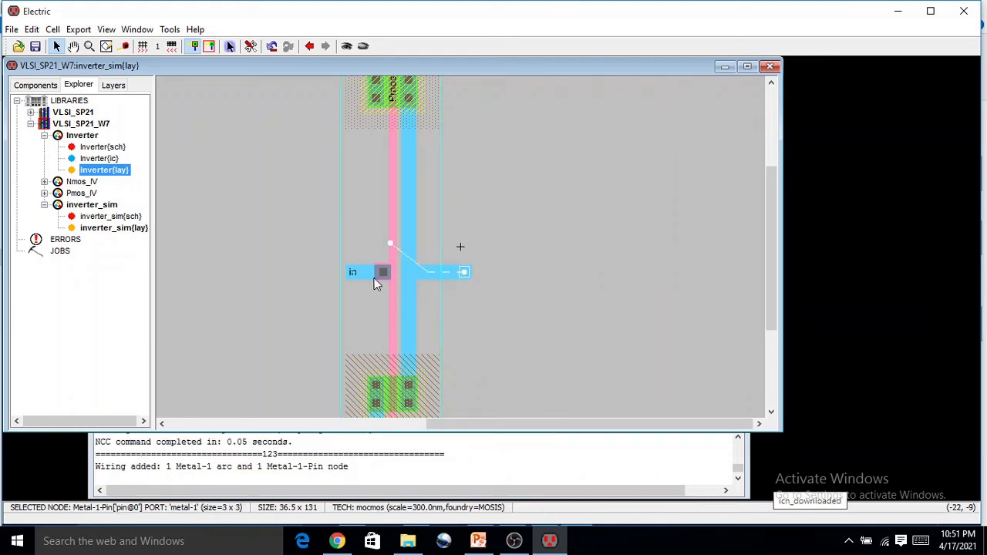
pyautogui.click(349, 275)
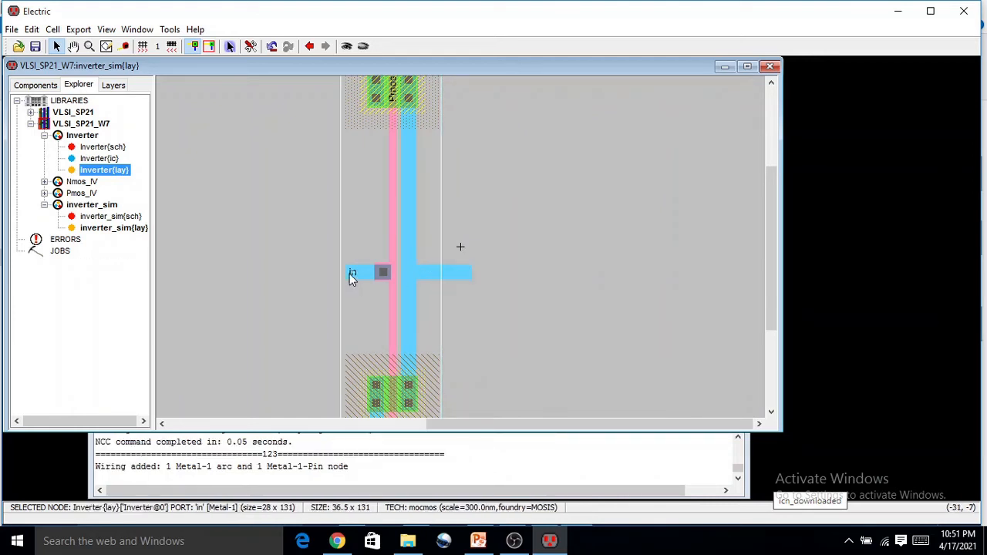
pyautogui.rightClick(307, 272)
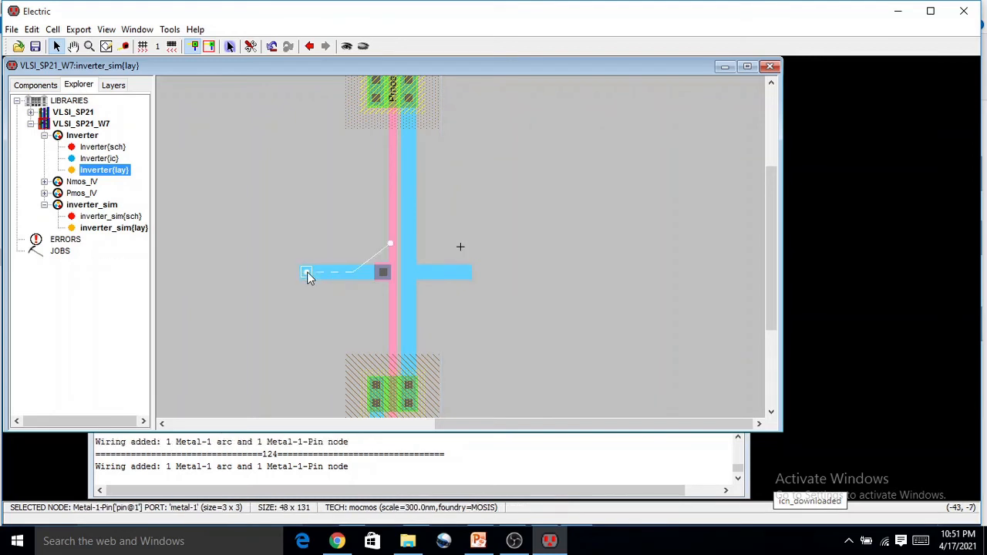
# Create an export named out on the Metal-1 pin ending the output wire.
pyautogui.click(465, 273)
pyautogui.click(78, 30)
pyautogui.click(115, 47)
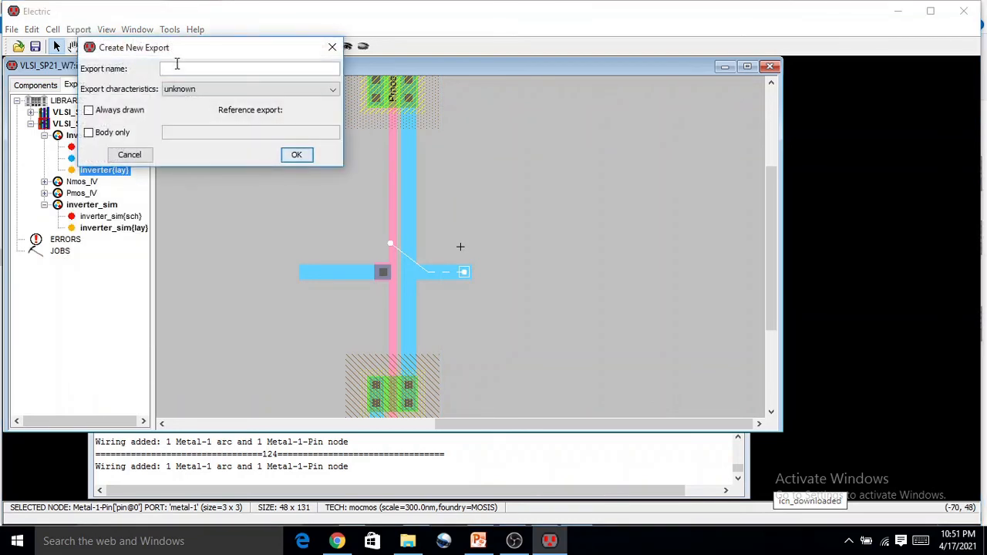
pyautogui.write('out')
pyautogui.click(296, 156)
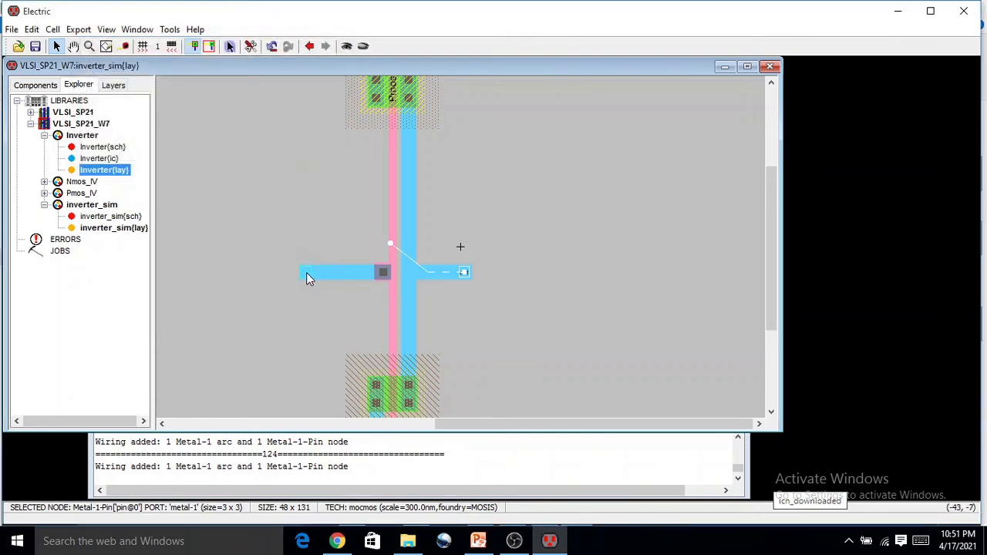
# Create an export named in on the Metal-1 pin ending the input wire.
pyautogui.click(306, 272)
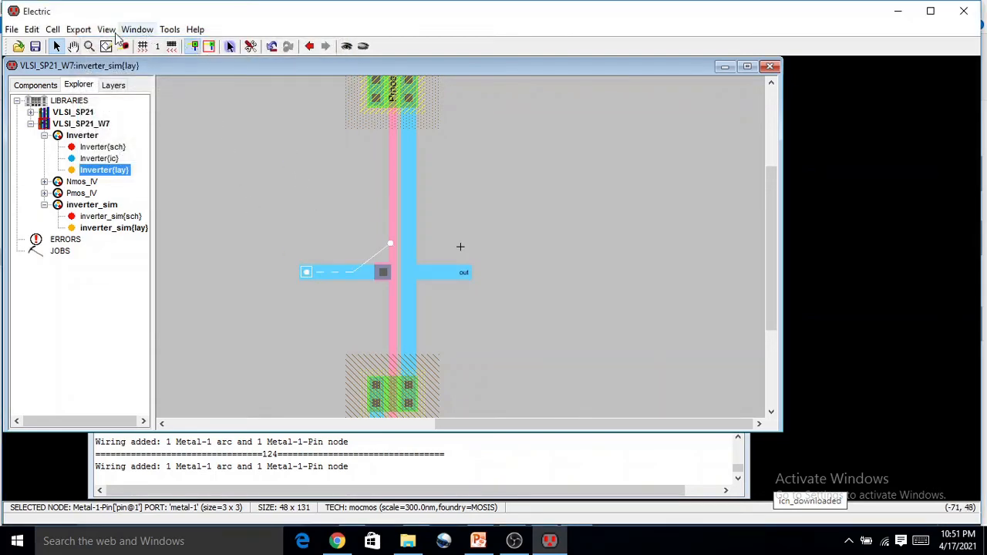
pyautogui.click(78, 29)
pyautogui.click(100, 44)
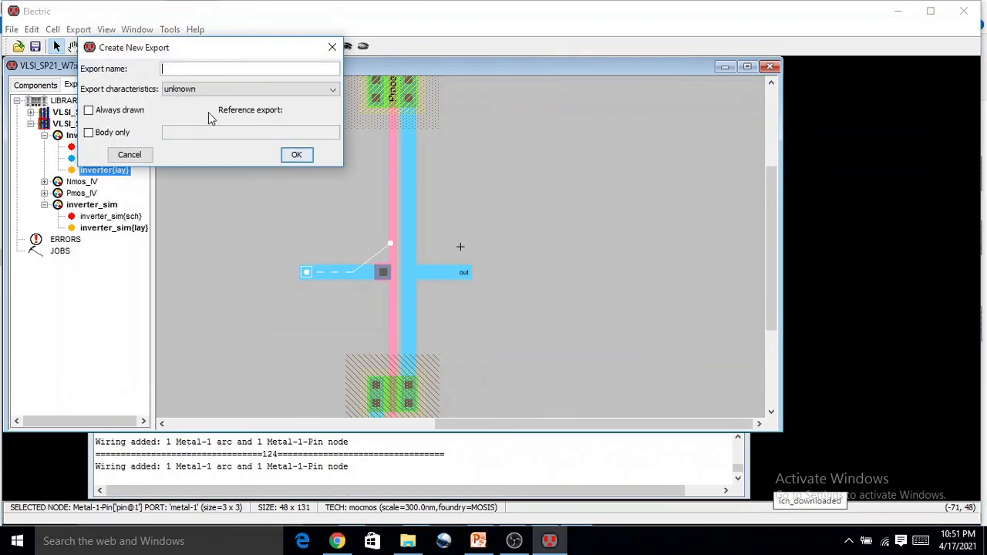
pyautogui.write('in')
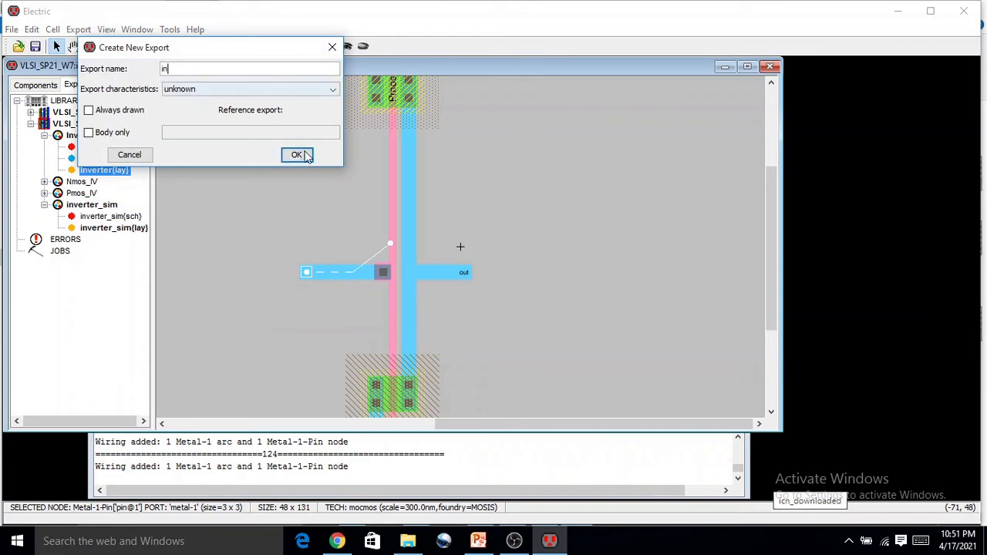
pyautogui.click(297, 155)
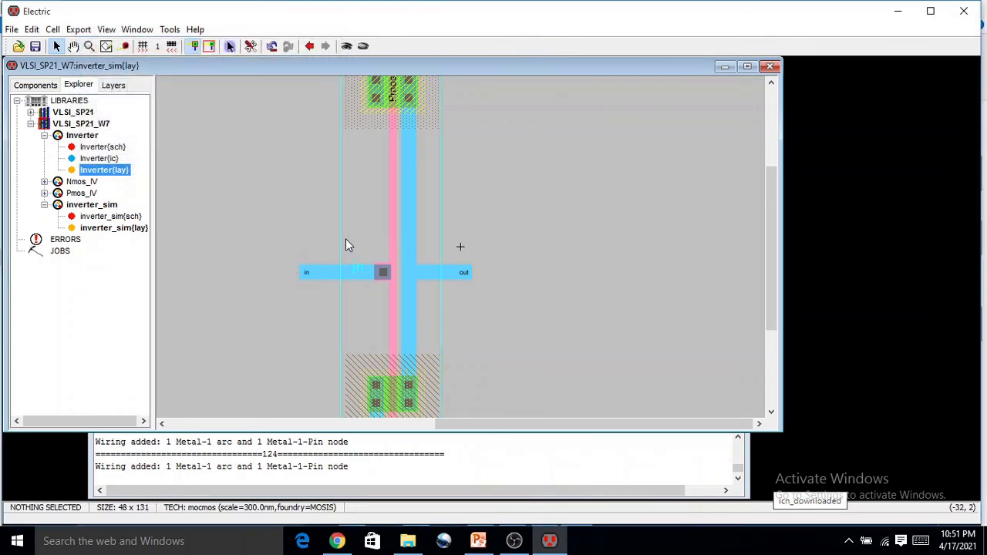
# Extend a horizontal Metal-1 arc from the instance's vdd port to about x = -1 and export its end pin as vdd.
pyautogui.scroll(3, 346, 245)
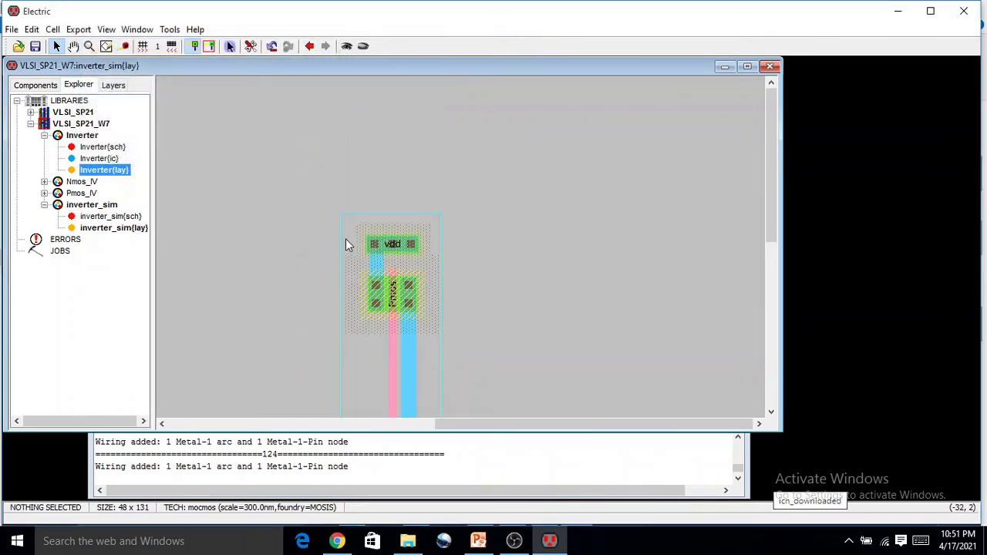
pyautogui.click(410, 247)
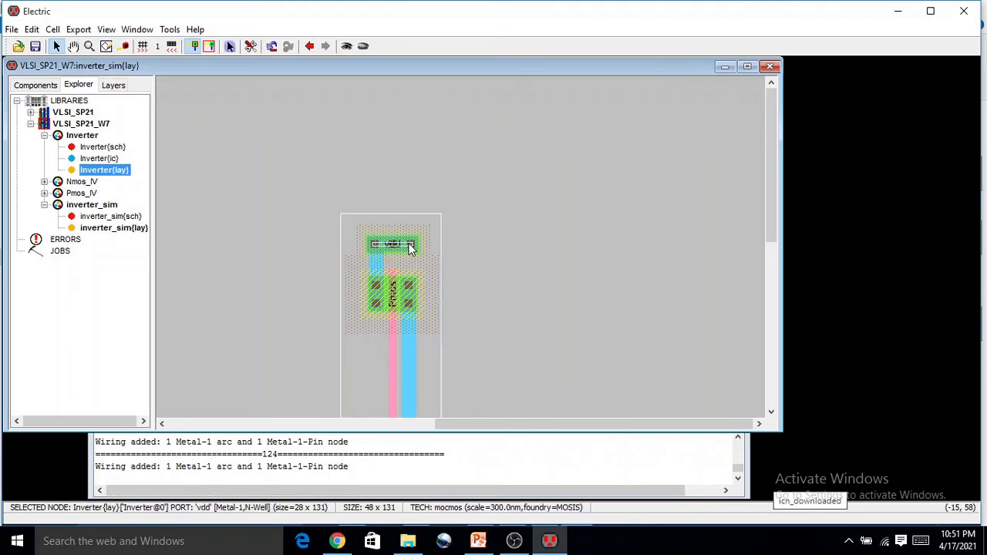
pyautogui.rightClick(457, 244)
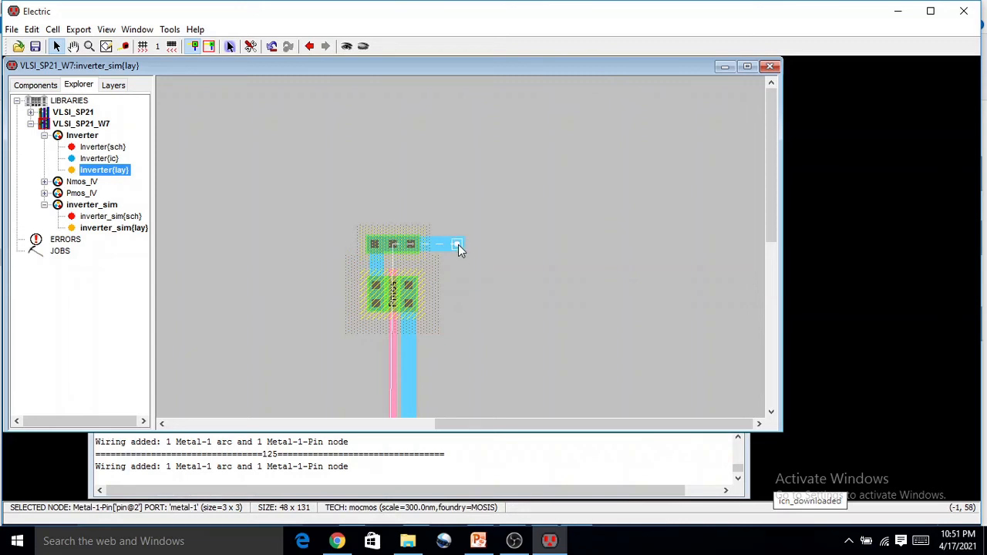
pyautogui.click(78, 29)
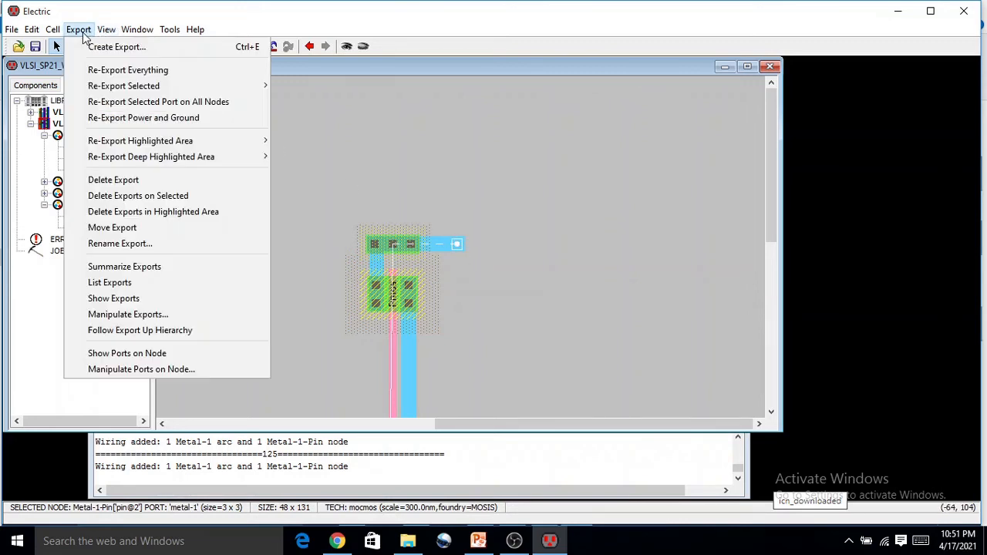
pyautogui.click(93, 49)
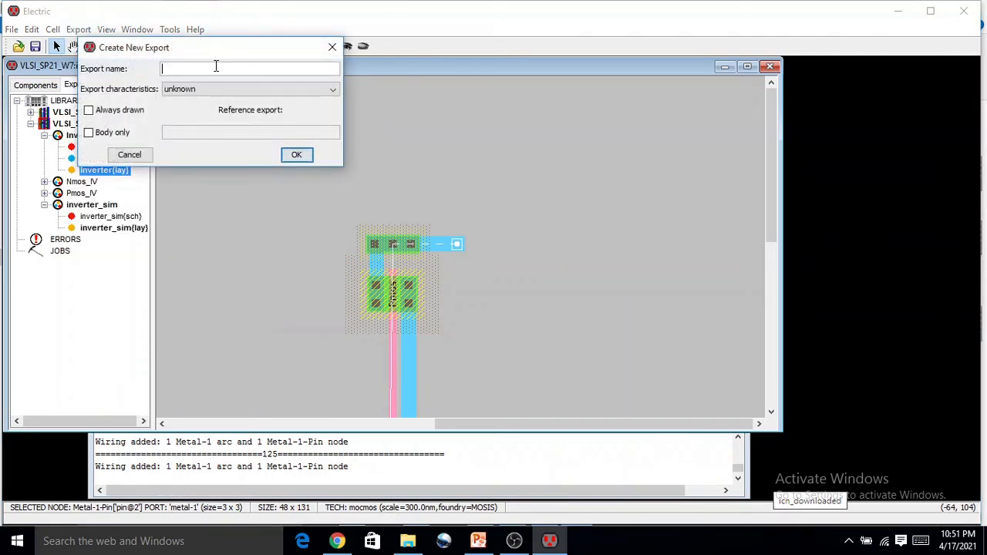
pyautogui.write('vdd')
pyautogui.click(296, 155)
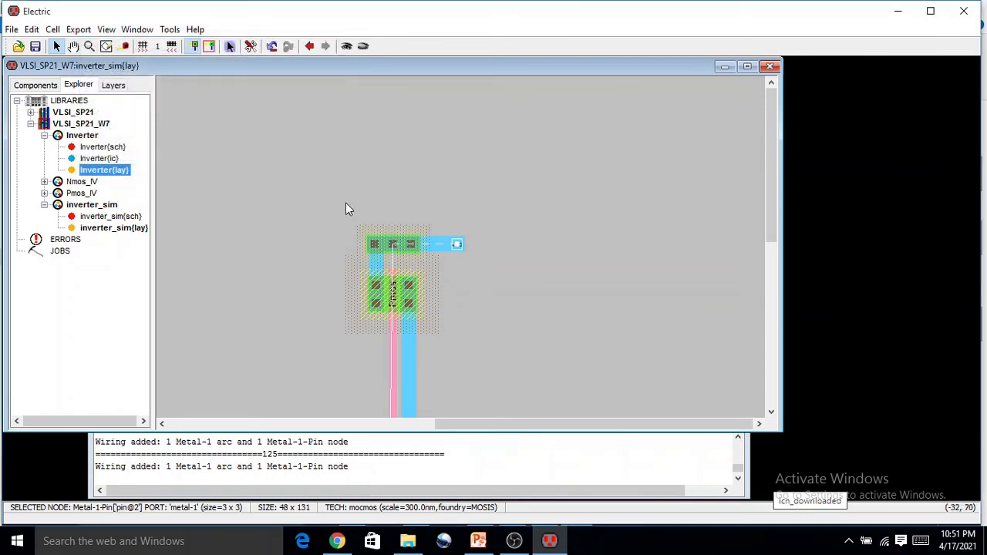
# Extend a horizontal Metal-1 arc from the instance's gnd port to about x = -1 and export its end pin as gnd.
pyautogui.scroll(-5, 351, 212)
pyautogui.click(409, 143)
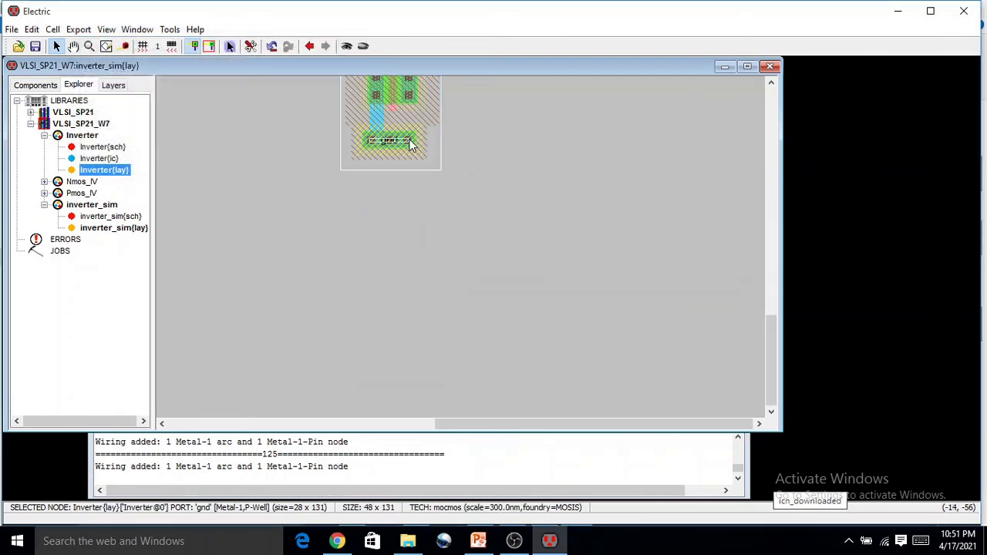
pyautogui.rightClick(455, 149)
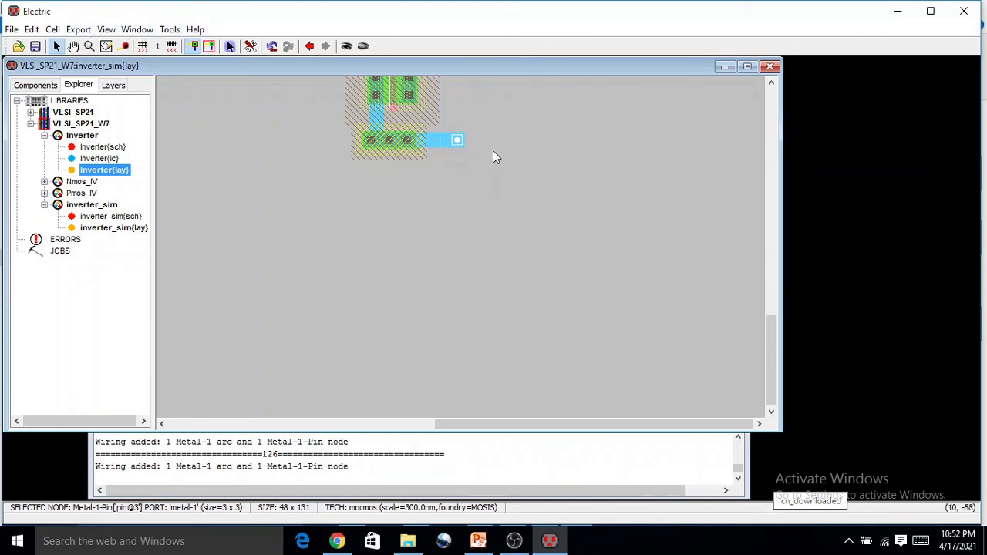
pyautogui.click(78, 30)
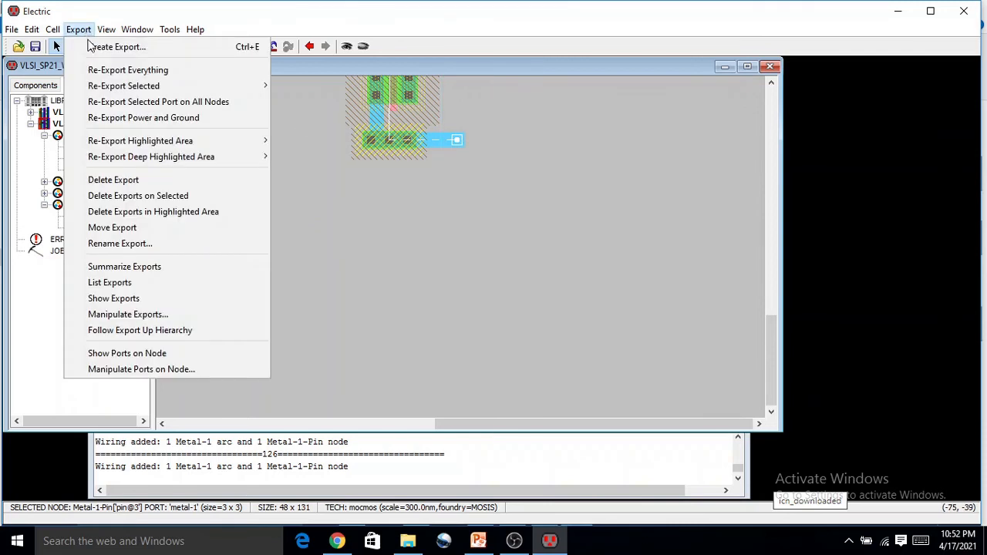
pyautogui.click(93, 47)
pyautogui.write('g')
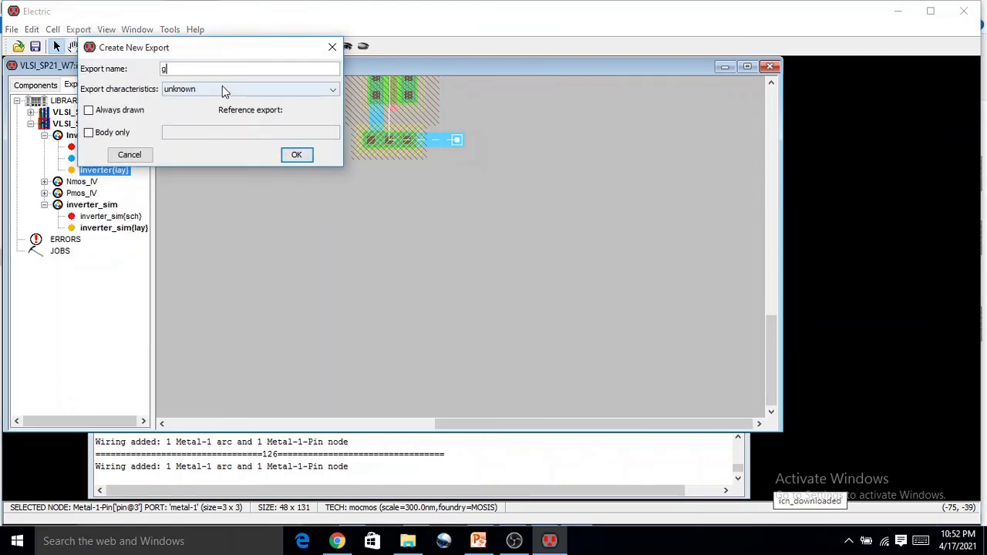
pyautogui.write('nd')
pyautogui.click(297, 154)
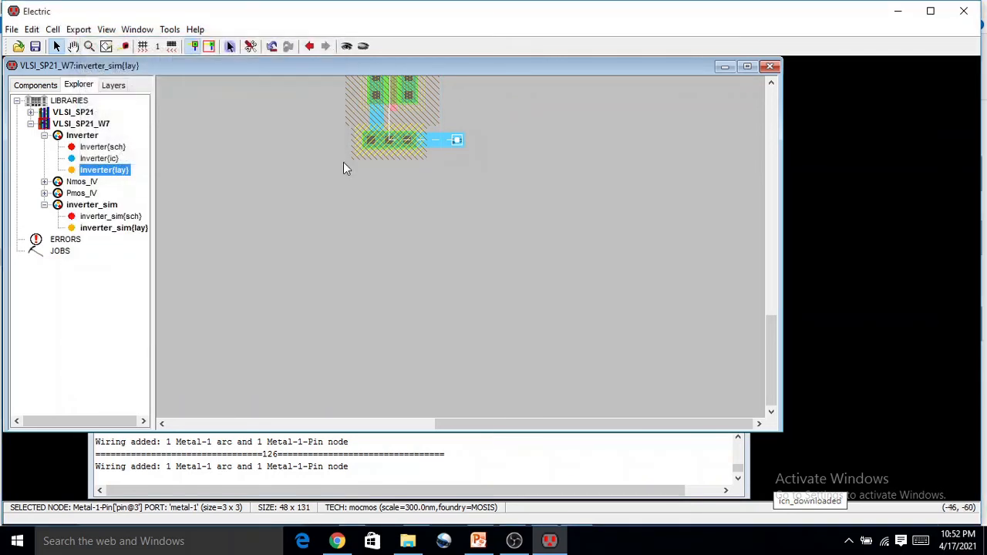
# Examine the inverter_sim layout along its full height, checking the vdd, in, out and gnd wires.
pyautogui.keyDown('ctrl'); pyautogui.scroll(3, 444, 195); pyautogui.keyUp('ctrl')
pyautogui.keyDown('ctrl'); pyautogui.scroll(-6, 444, 195); pyautogui.keyUp('ctrl')
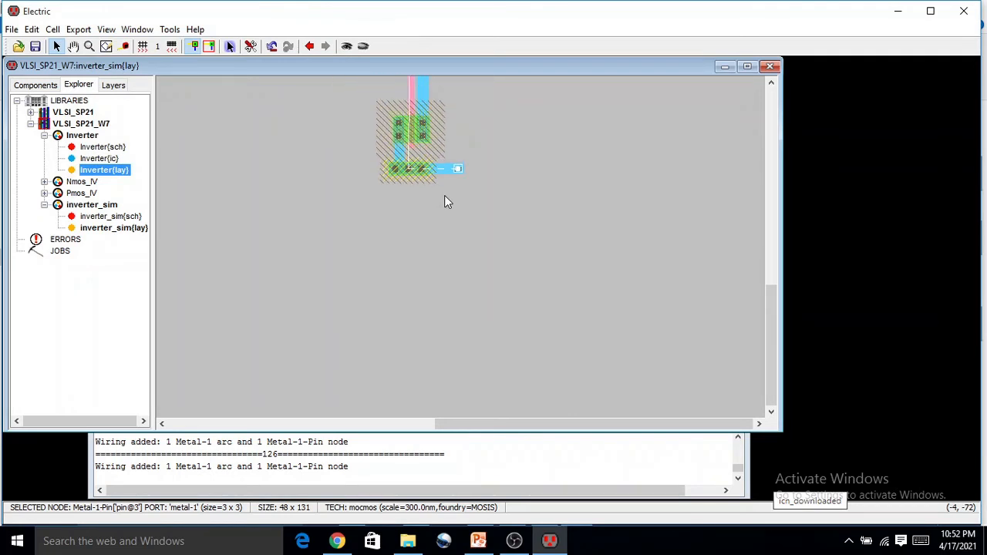
pyautogui.keyDown('ctrl'); pyautogui.scroll(2, 419, 127); pyautogui.keyUp('ctrl')
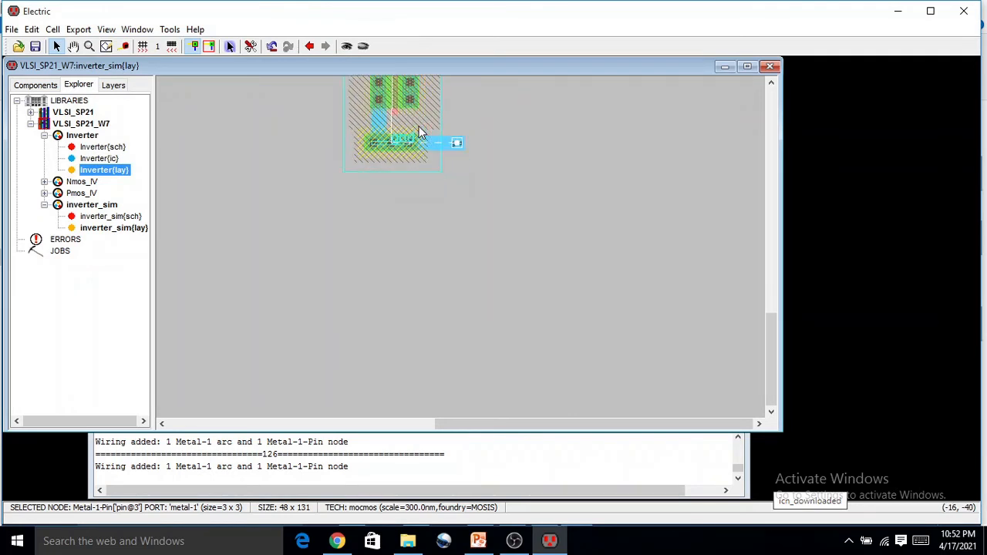
pyautogui.keyDown('ctrl'); pyautogui.scroll(1, 421, 132); pyautogui.keyUp('ctrl')
pyautogui.keyDown('ctrl'); pyautogui.scroll(-7, 419, 126); pyautogui.keyUp('ctrl')
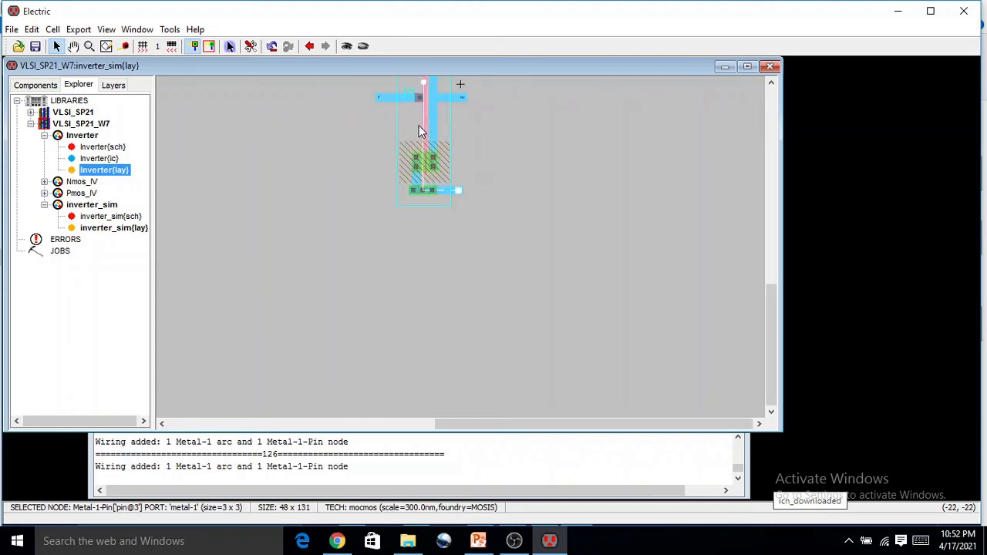
pyautogui.scroll(5, 468, 139)
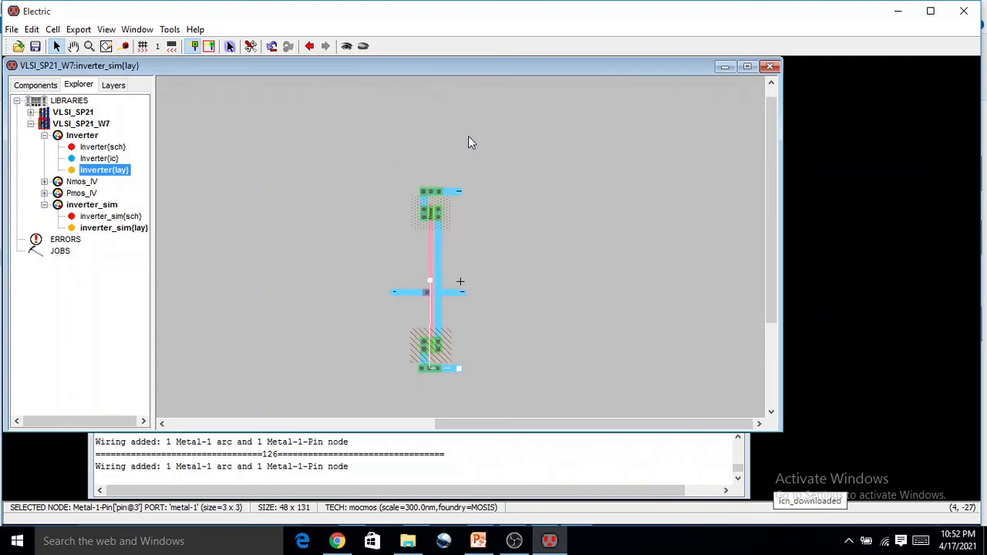
pyautogui.keyDown('ctrl'); pyautogui.scroll(1, 469, 142); pyautogui.keyUp('ctrl')
pyautogui.scroll(-5, 470, 141)
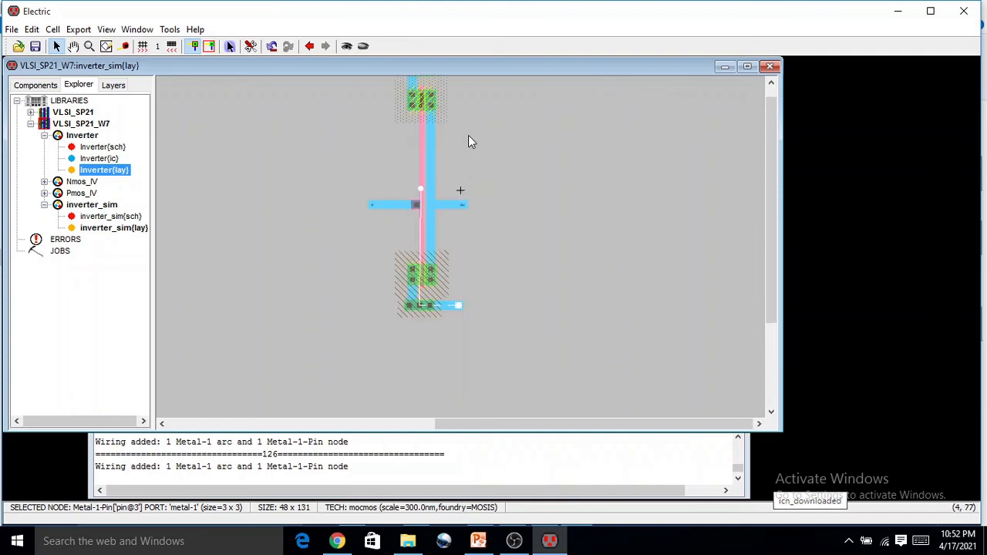
pyautogui.scroll(3, 468, 139)
pyautogui.scroll(2, 470, 155)
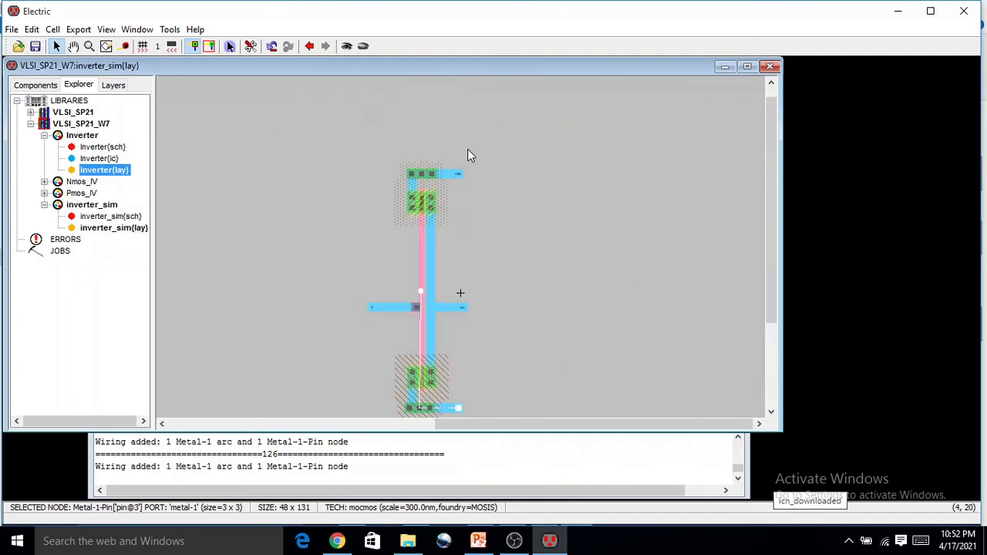
pyautogui.scroll(-2, 470, 155)
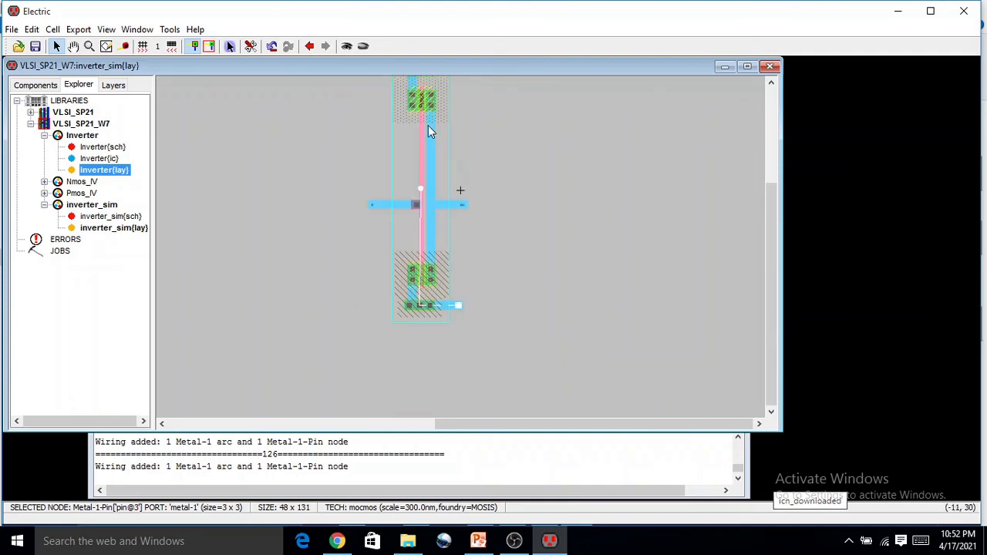
# Review the Inverter schematic and icon, and examine the full SPICE code of the inverter_sim schematic in its text properties.
pyautogui.doubleClick(108, 147)
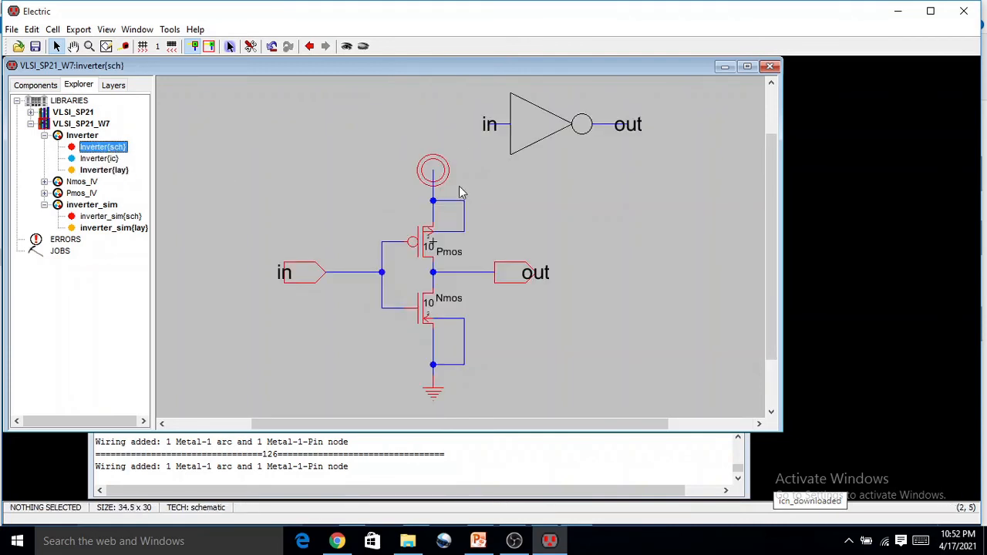
pyautogui.doubleClick(105, 159)
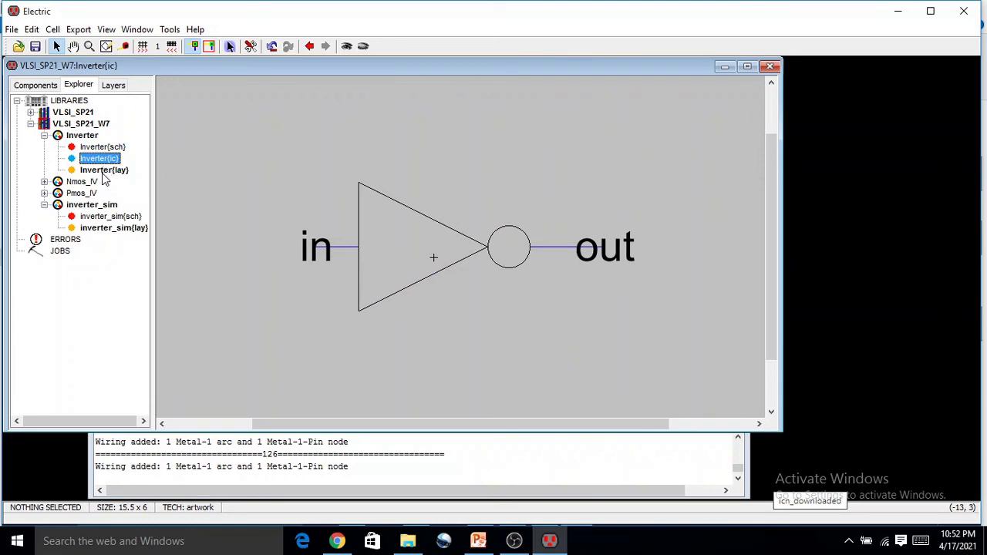
pyautogui.doubleClick(108, 216)
pyautogui.click(253, 160)
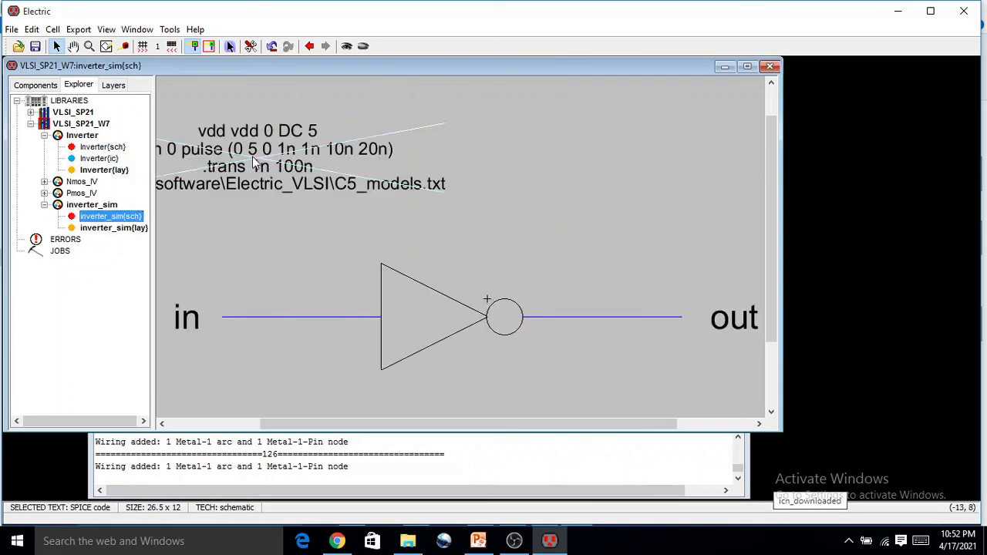
pyautogui.rightClick(252, 158)
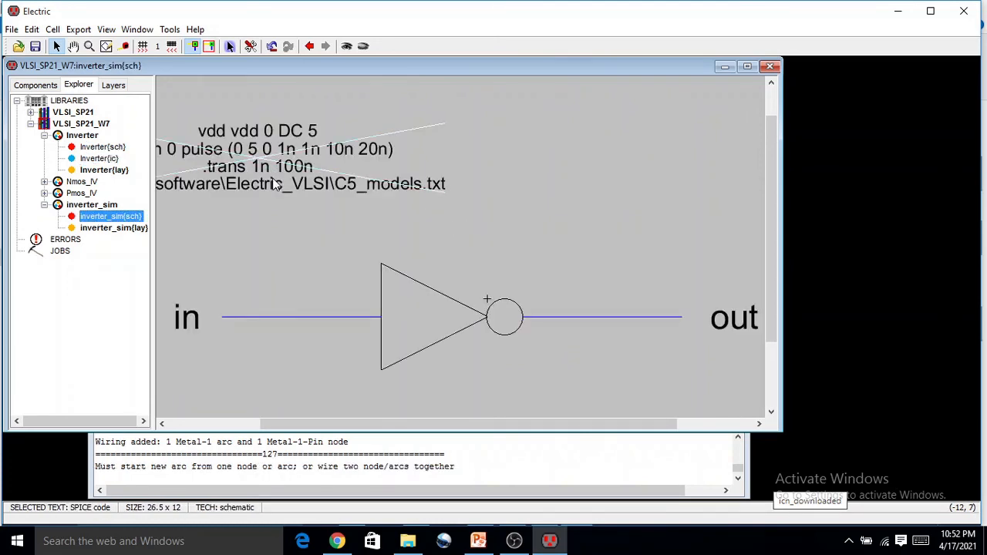
pyautogui.doubleClick(273, 184)
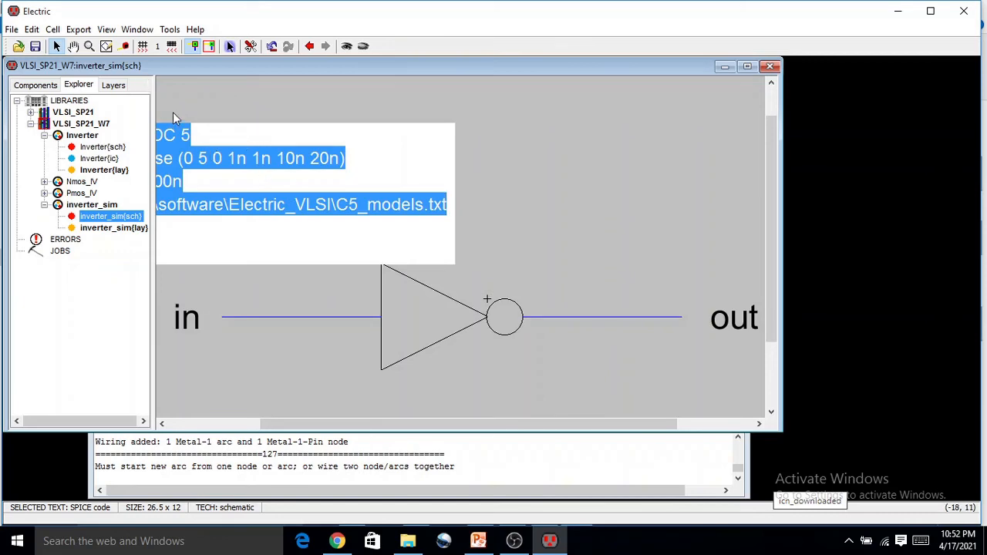
pyautogui.hotkey('ctrl', 'i')
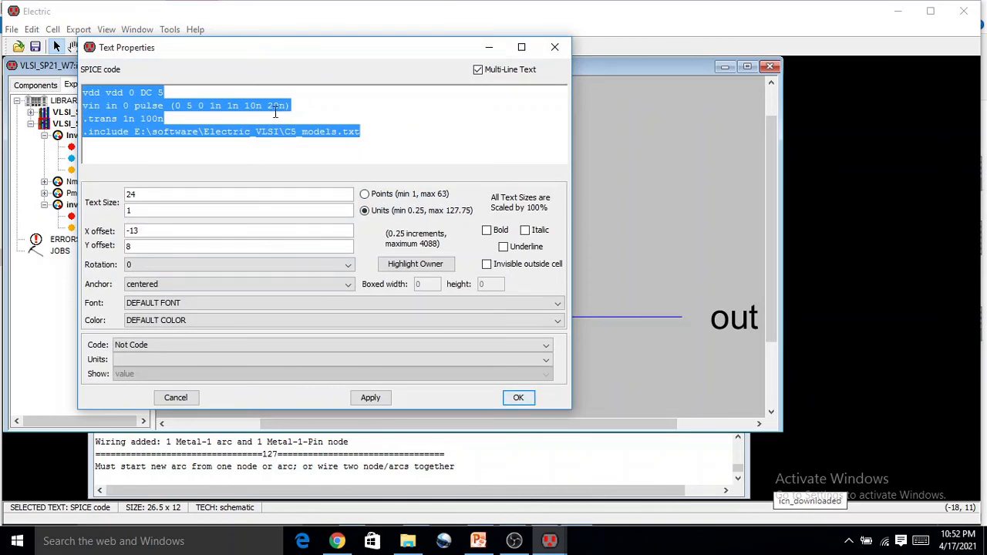
pyautogui.click(555, 48)
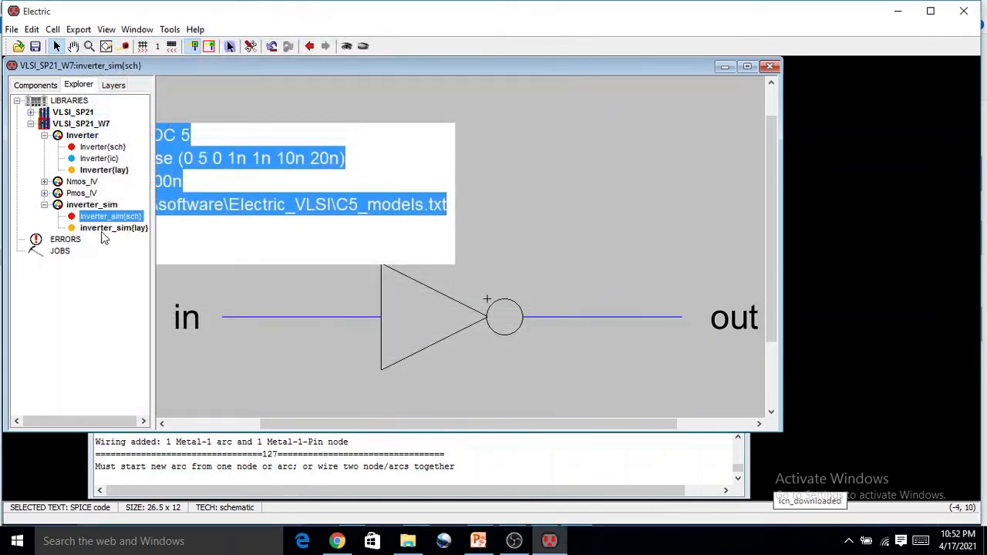
# Place a SPICE code text object in the inverter_sim layout at about (-111, 37), in the empty area beside the inverter.
pyautogui.doubleClick(113, 228)
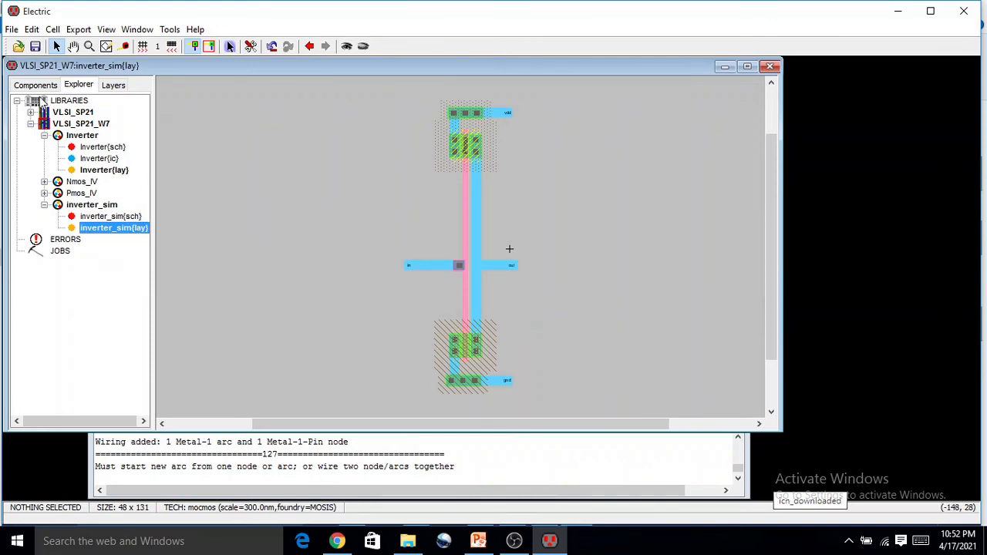
pyautogui.click(36, 86)
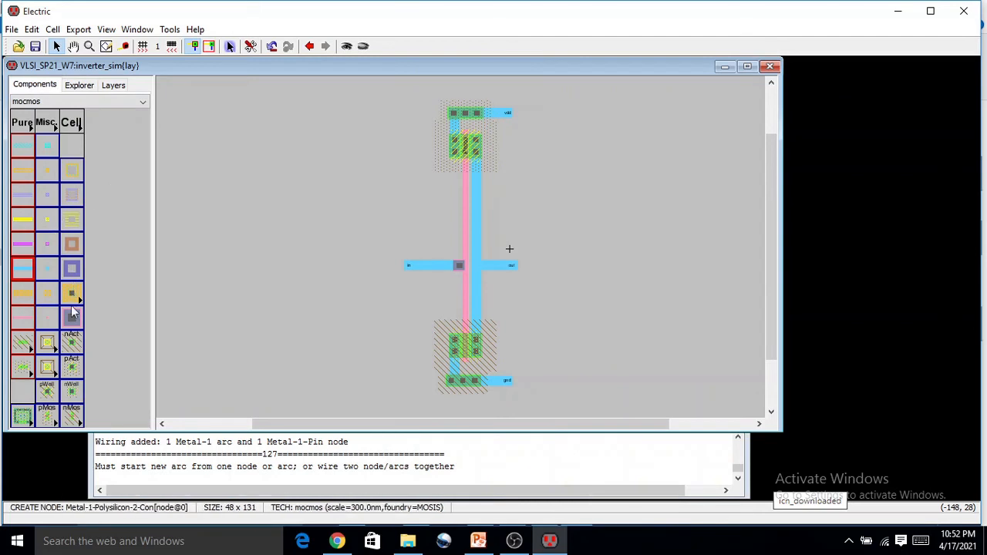
pyautogui.click(56, 127)
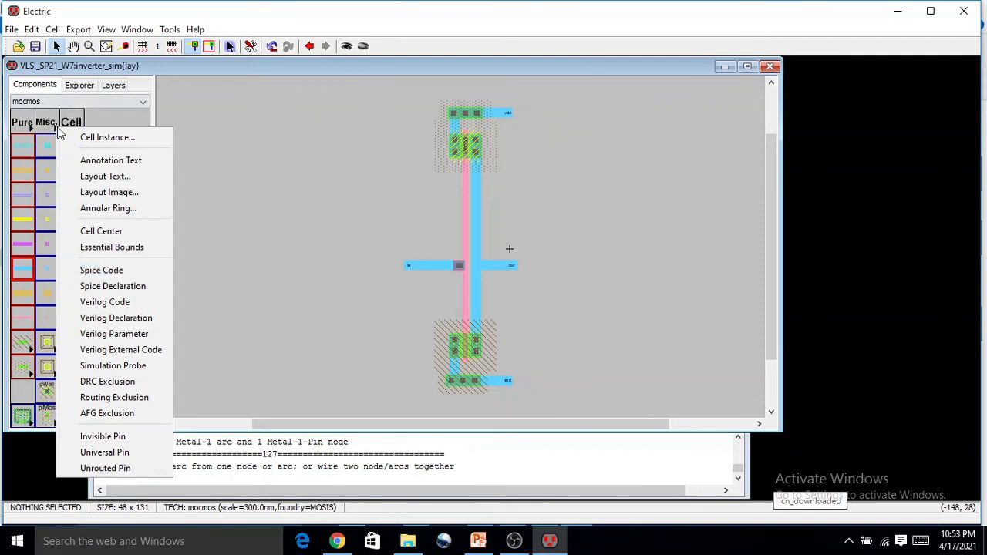
pyautogui.click(101, 270)
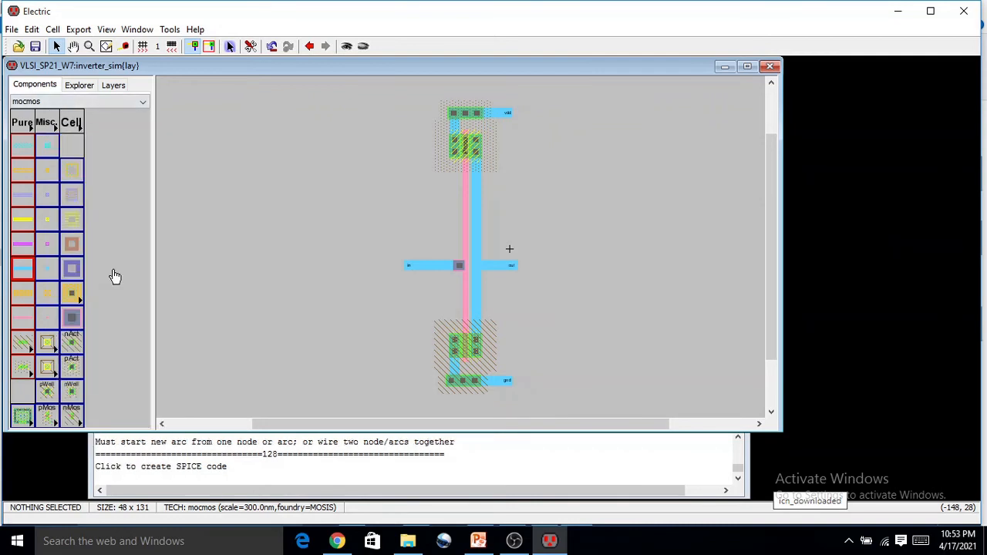
pyautogui.click(252, 169)
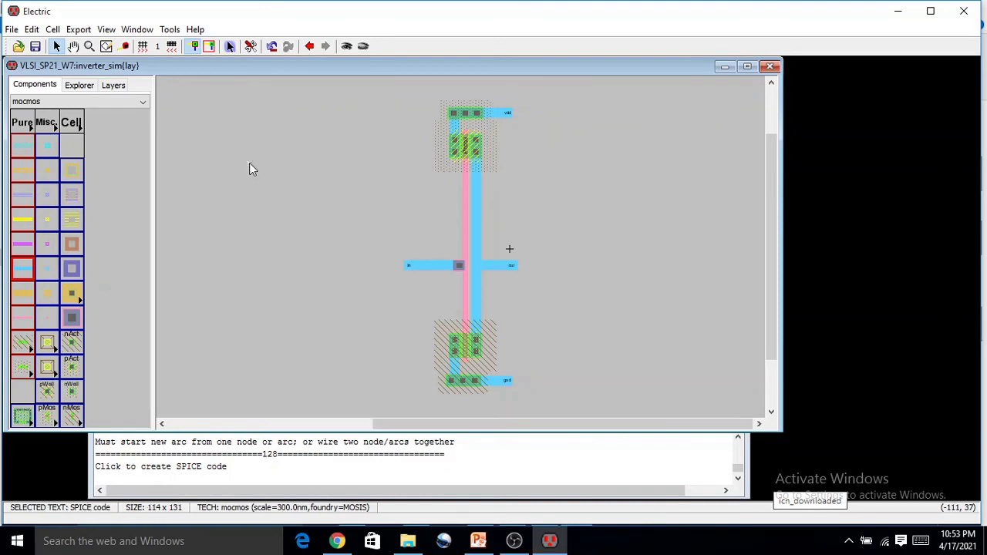
pyautogui.keyDown('ctrl'); pyautogui.scroll(2, 250, 163); pyautogui.keyUp('ctrl')
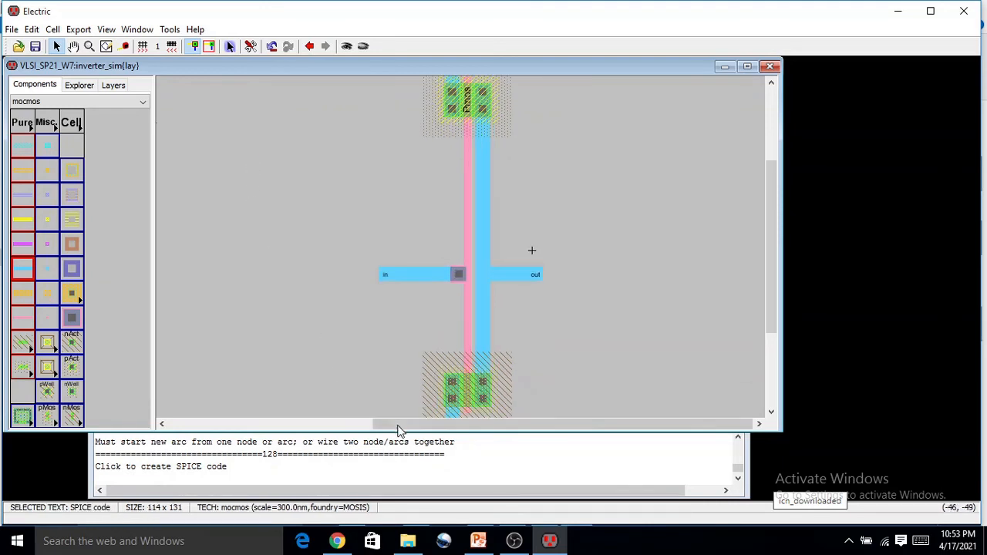
# Make the placed text multi-line SPICE code: vdd vdd 0 DC 5, vin in 0 pulse (0 5 0 1n 1n 10n 20n), .trans 1n 100n, .include E:\software\Electric_VLSI\C5_models.txt.
pyautogui.moveTo(396, 426); pyautogui.dragTo(198, 424)
pyautogui.keyDown('ctrl'); pyautogui.scroll(1, 327, 117); pyautogui.keyUp('ctrl')
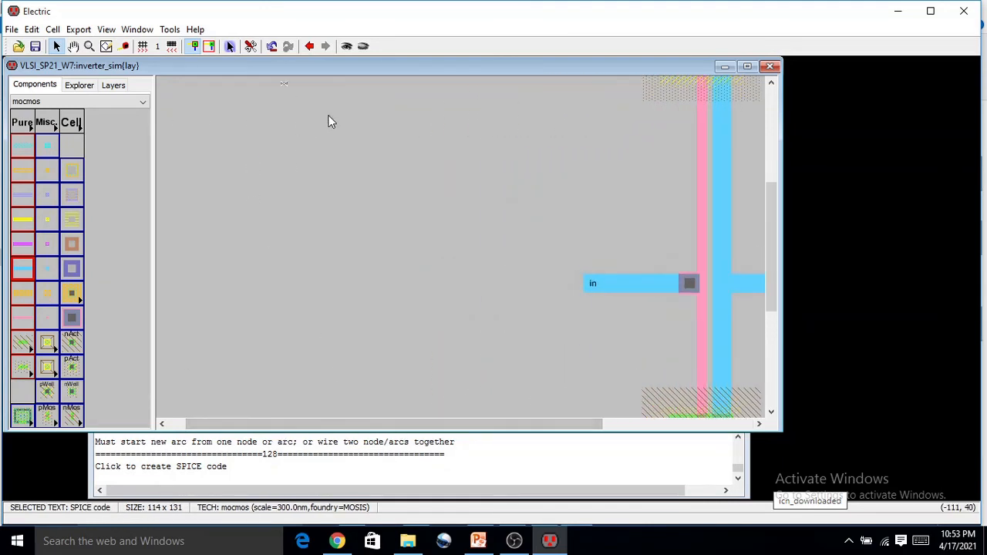
pyautogui.scroll(3, 288, 140)
pyautogui.keyDown('ctrl'); pyautogui.scroll(1, 276, 309); pyautogui.keyUp('ctrl')
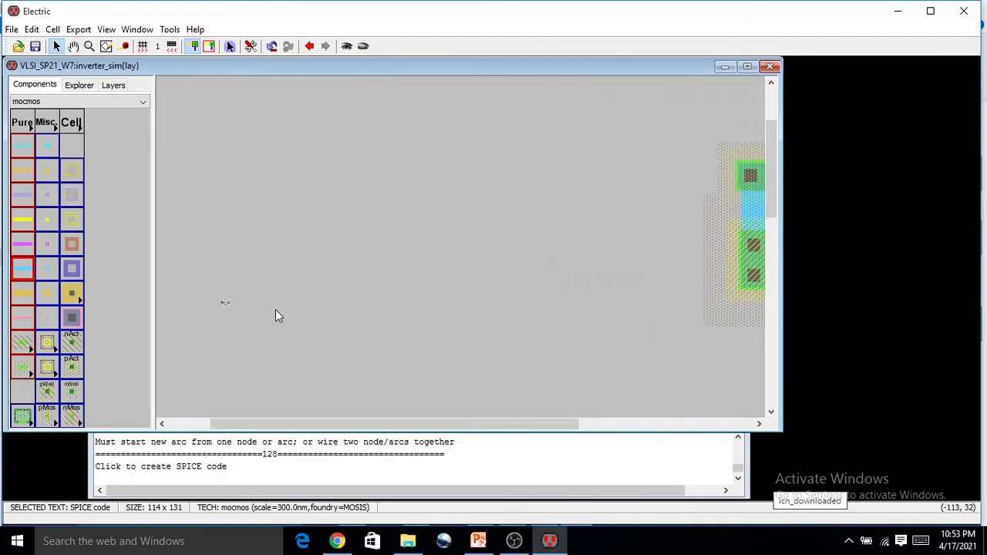
pyautogui.moveTo(286, 434); pyautogui.dragTo(202, 420)
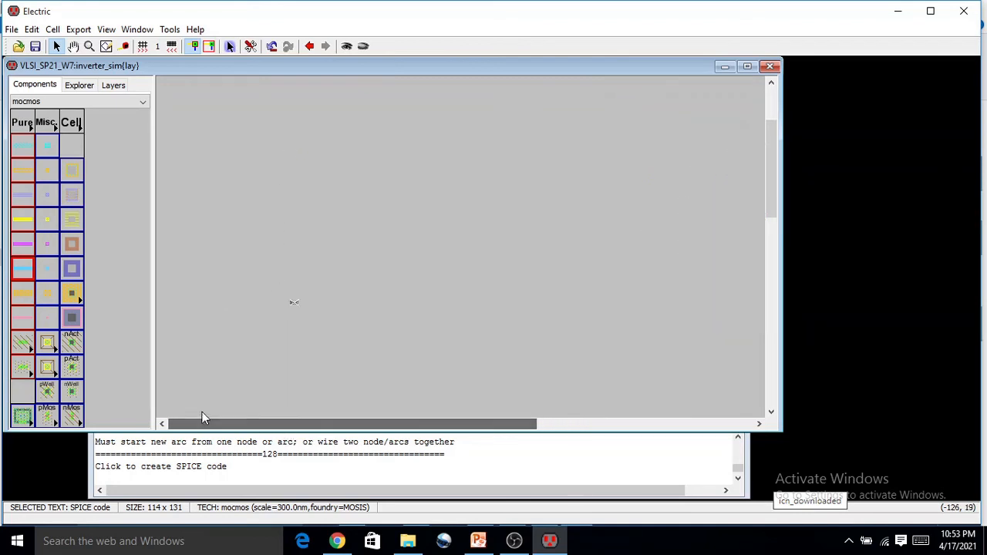
pyautogui.moveTo(263, 271); pyautogui.dragTo(322, 328)
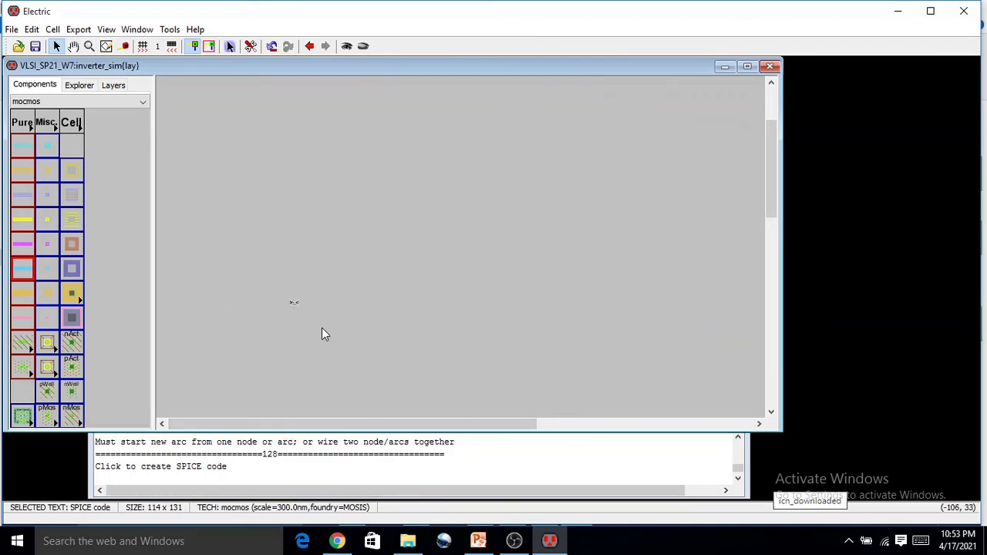
pyautogui.click(88, 46)
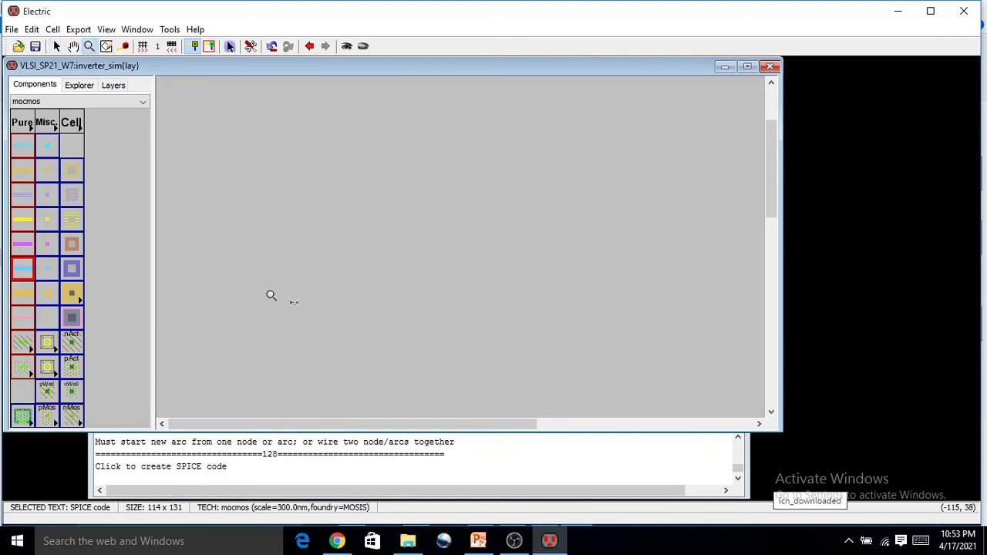
pyautogui.moveTo(271, 293); pyautogui.dragTo(324, 318)
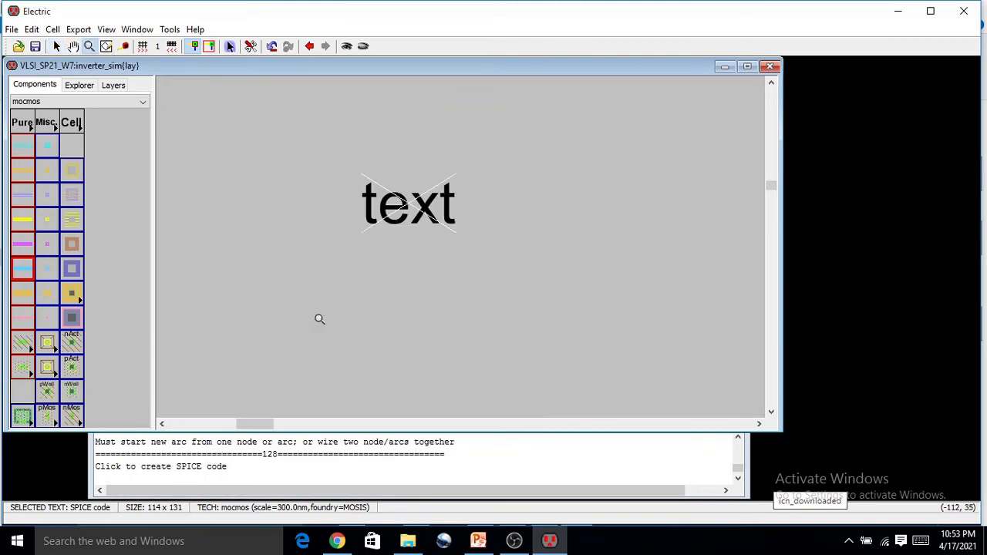
pyautogui.click(407, 206)
pyautogui.click(407, 206)
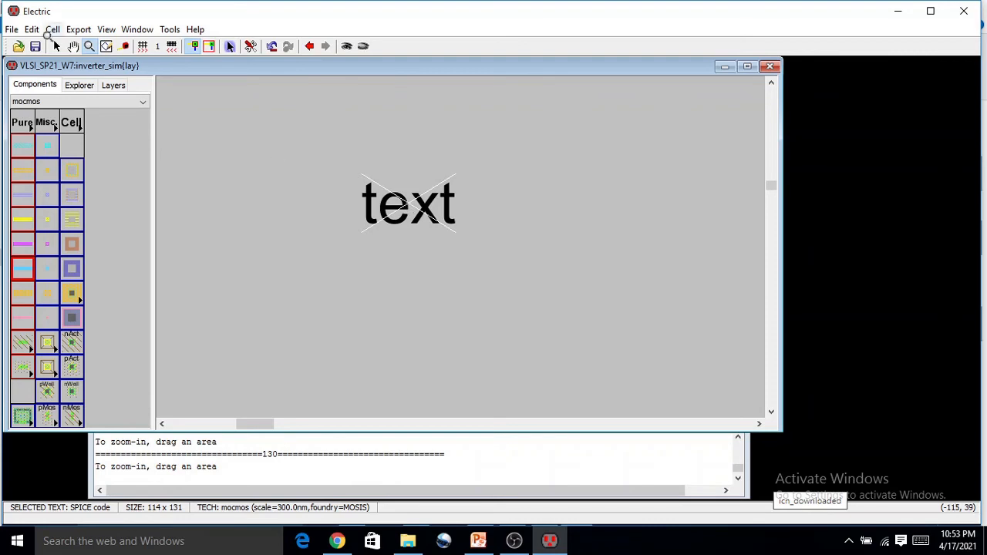
pyautogui.click(55, 47)
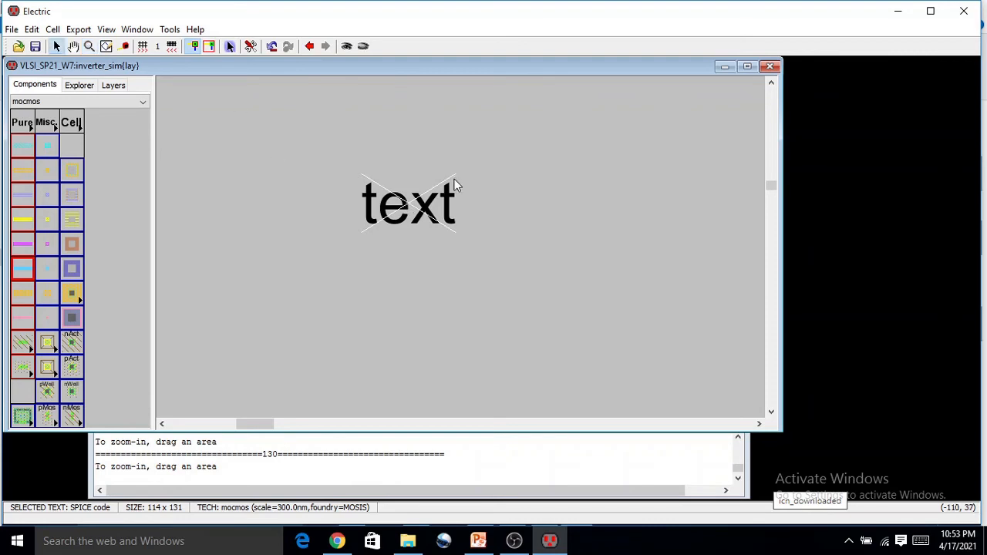
pyautogui.doubleClick(405, 207)
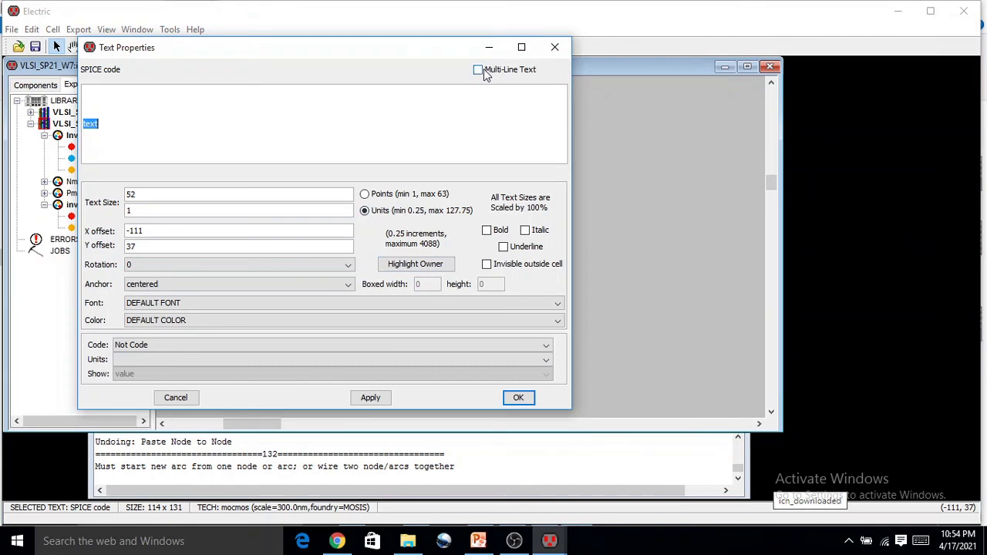
pyautogui.click(478, 69)
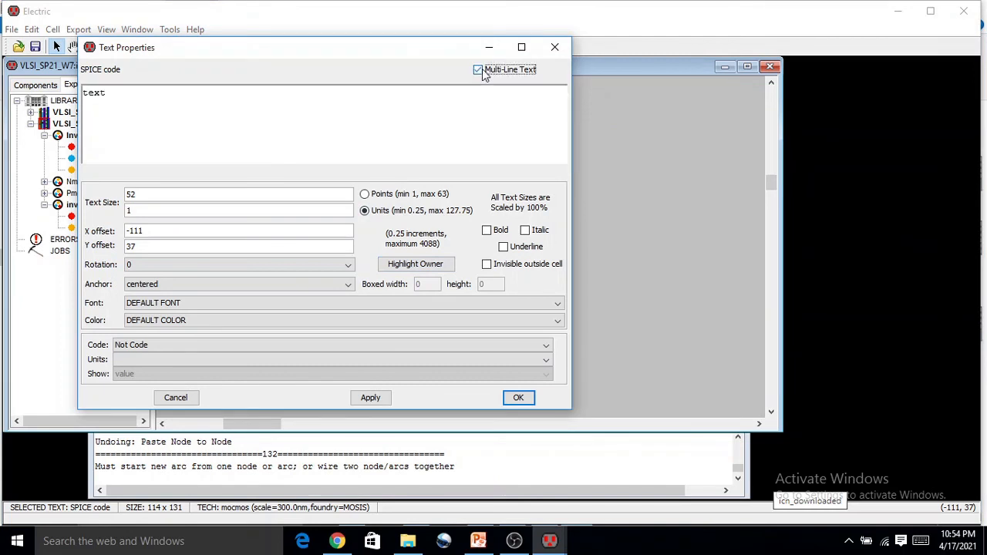
pyautogui.moveTo(154, 98); pyautogui.dragTo(23, 97)
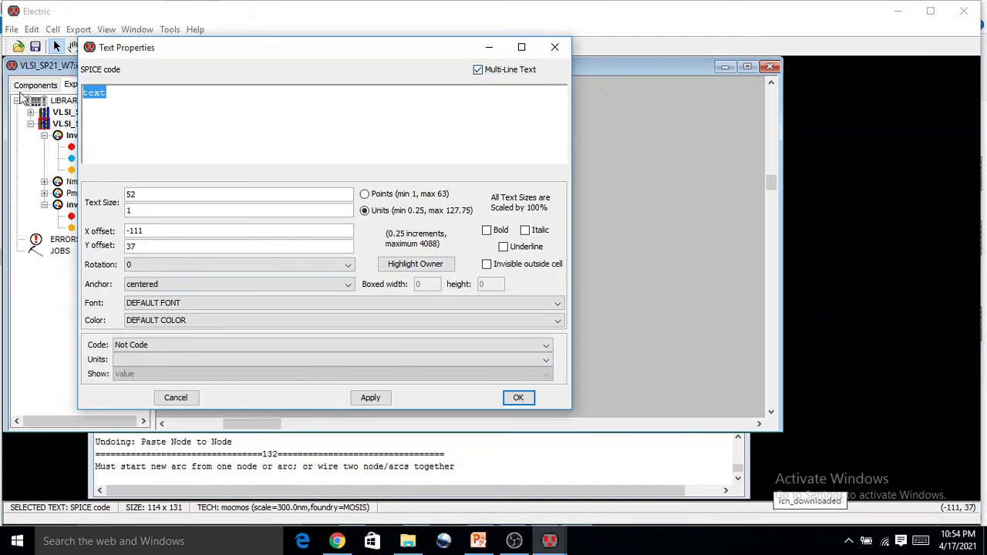
pyautogui.write('vdd vdd 0 DC 5 vin in 0 pulse (0 5 0 1n 1n 10n 20n) .trans 1n 100n .include E:\\software\\Electric_VLSI\\C5_models.txt')
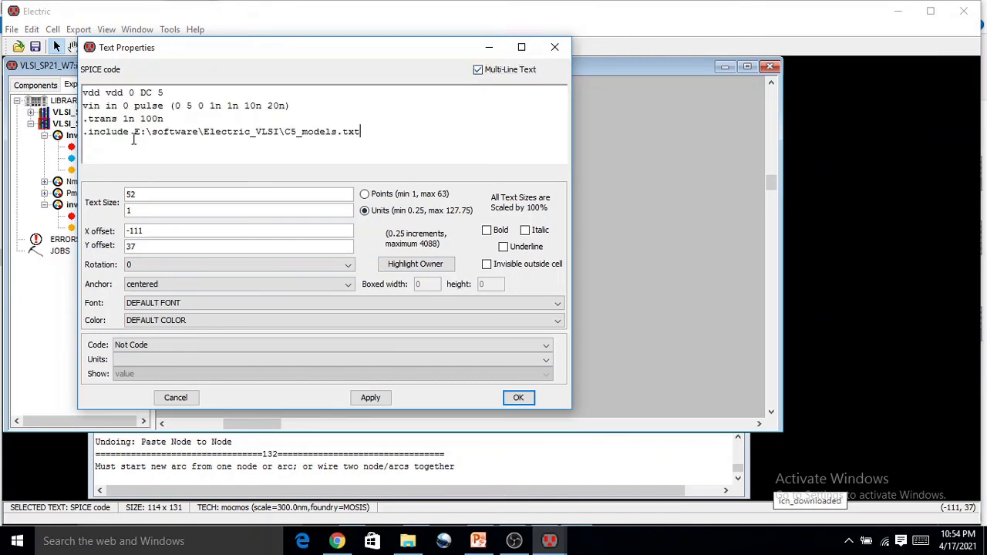
pyautogui.click(518, 398)
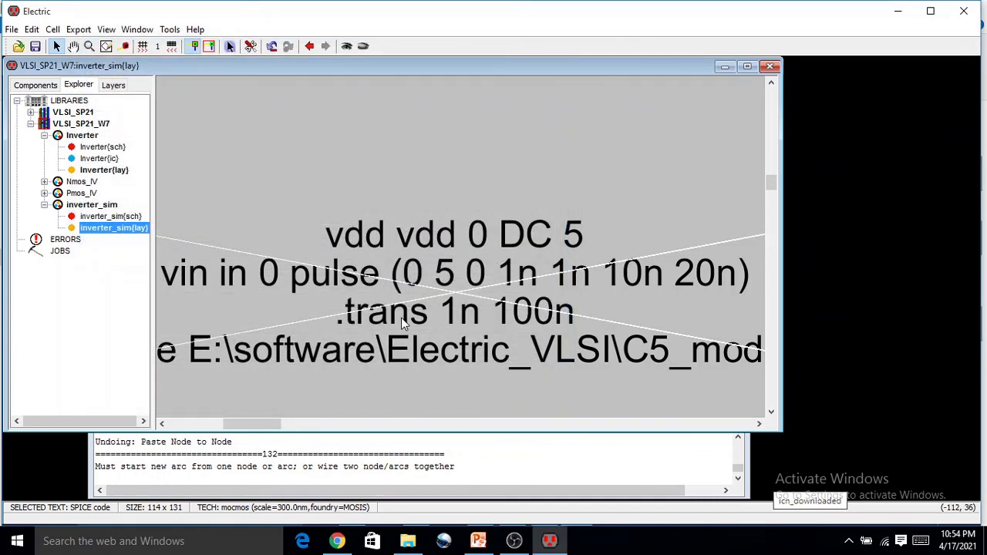
# Set the text size of the SPICE code object in the inverter_sim layout to 5 units.
pyautogui.keyDown('ctrl'); pyautogui.scroll(-4, 401, 317); pyautogui.keyUp('ctrl')
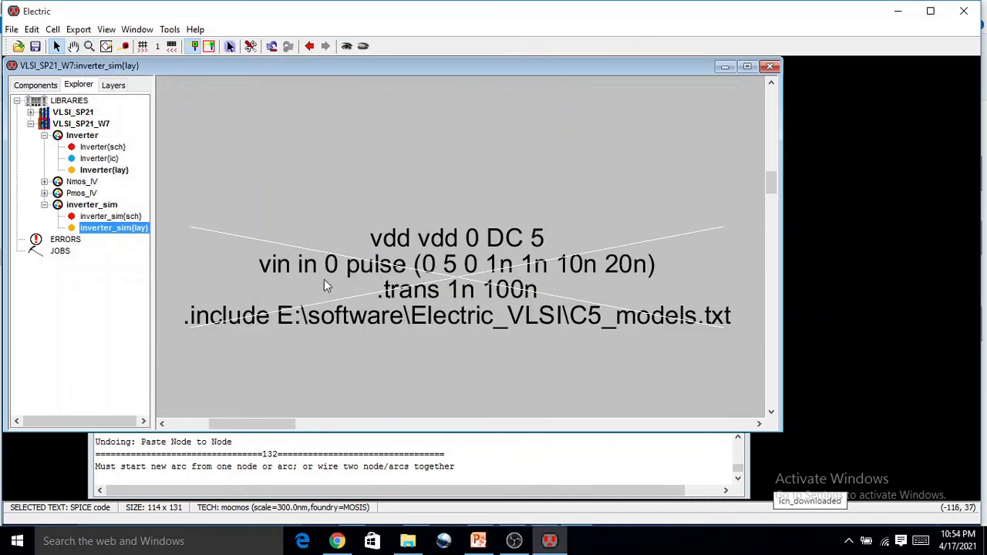
pyautogui.keyDown('ctrl'); pyautogui.scroll(-3, 466, 328); pyautogui.keyUp('ctrl')
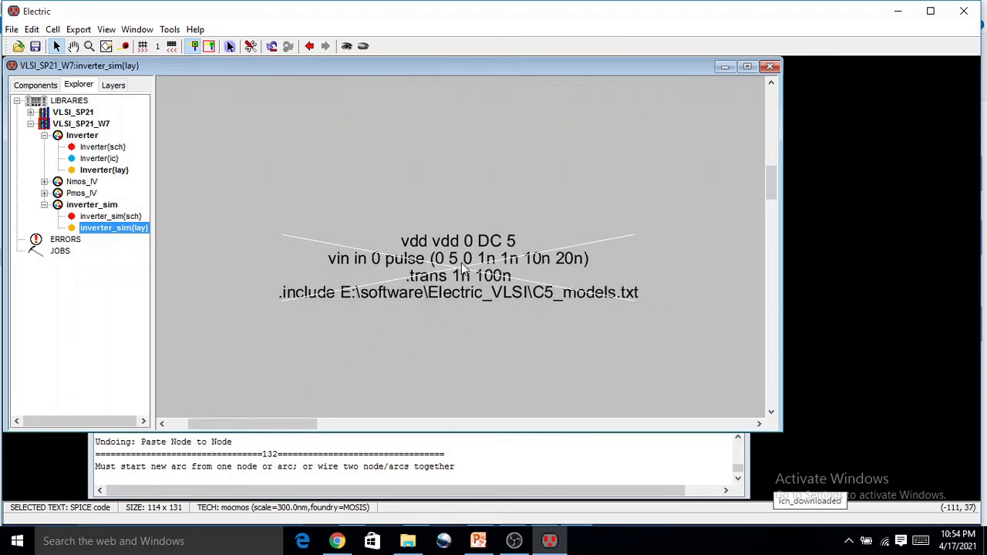
pyautogui.doubleClick(463, 266)
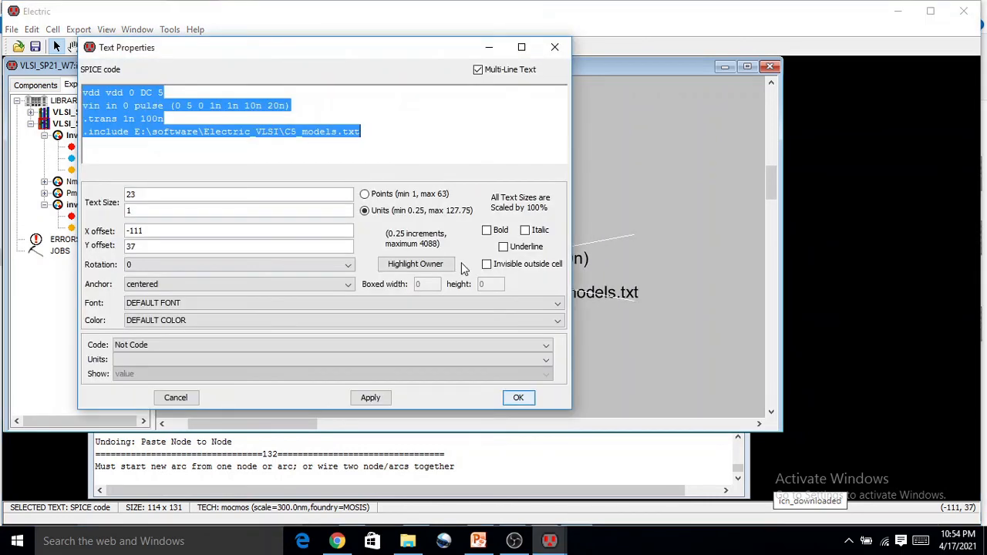
pyautogui.doubleClick(132, 210)
pyautogui.write('5')
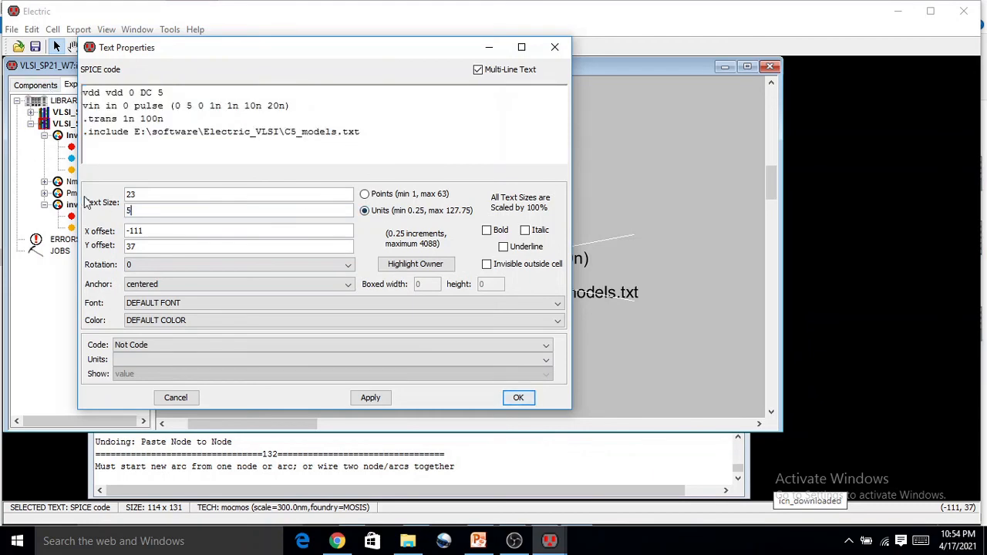
pyautogui.click(508, 398)
# Run a hierarchical design rule check on the complete inverter_sim layout with its SPICE code.
pyautogui.keyDown('ctrl'); pyautogui.scroll(-5, 528, 334); pyautogui.keyUp('ctrl')
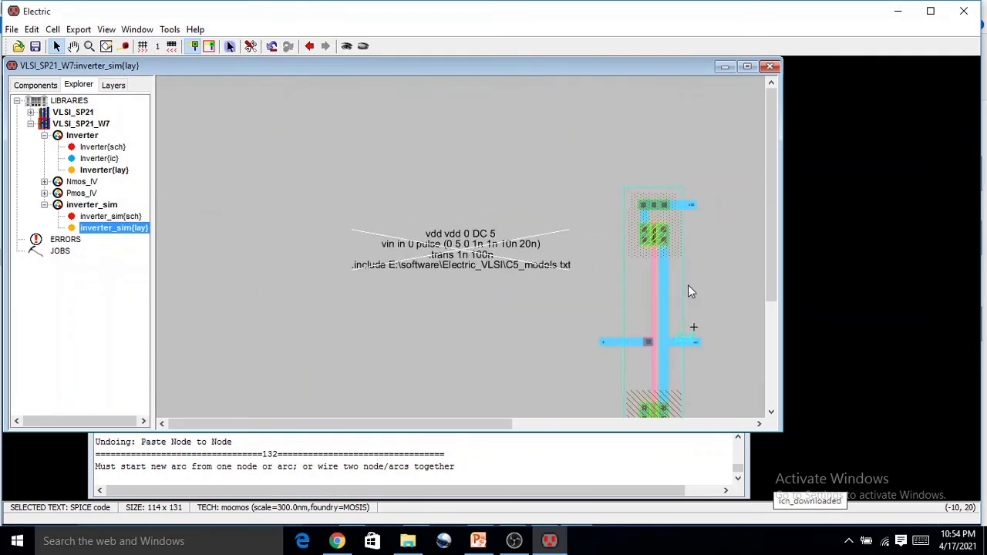
pyautogui.moveTo(494, 423); pyautogui.dragTo(533, 427)
pyautogui.scroll(-3, 678, 280)
pyautogui.scroll(2, 678, 280)
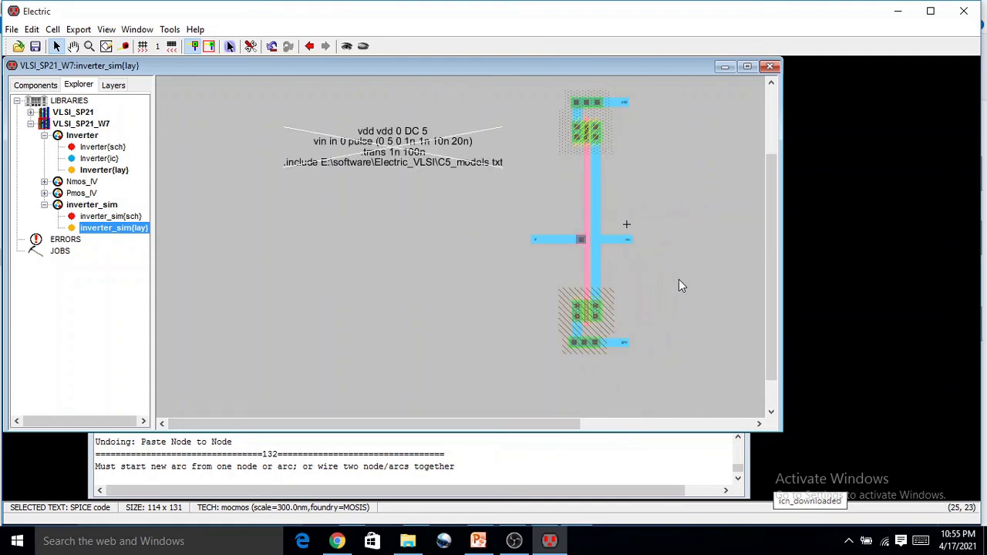
pyautogui.scroll(1, 678, 281)
pyautogui.scroll(-1, 679, 286)
pyautogui.click(172, 31)
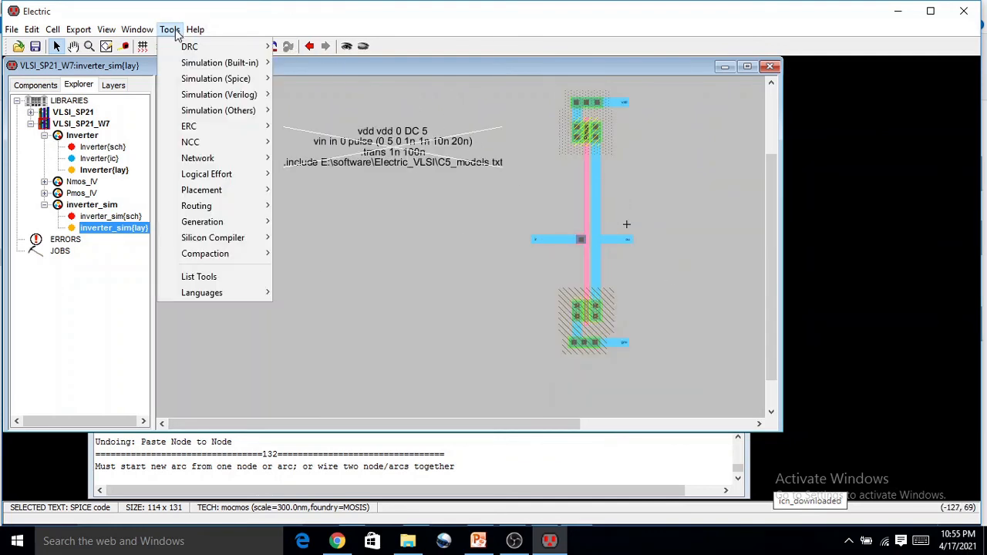
pyautogui.moveTo(193, 46)
pyautogui.click(292, 47)
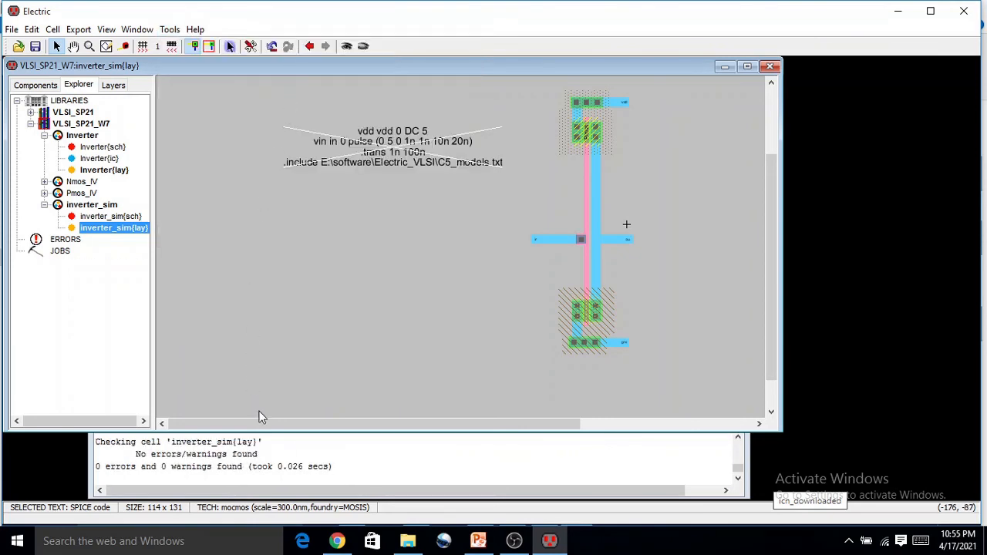
# Write the Spice deck of the inverter_sim layout, continue the LTspice simulation with the default model, and close the error log and LTspice.
pyautogui.click(170, 31)
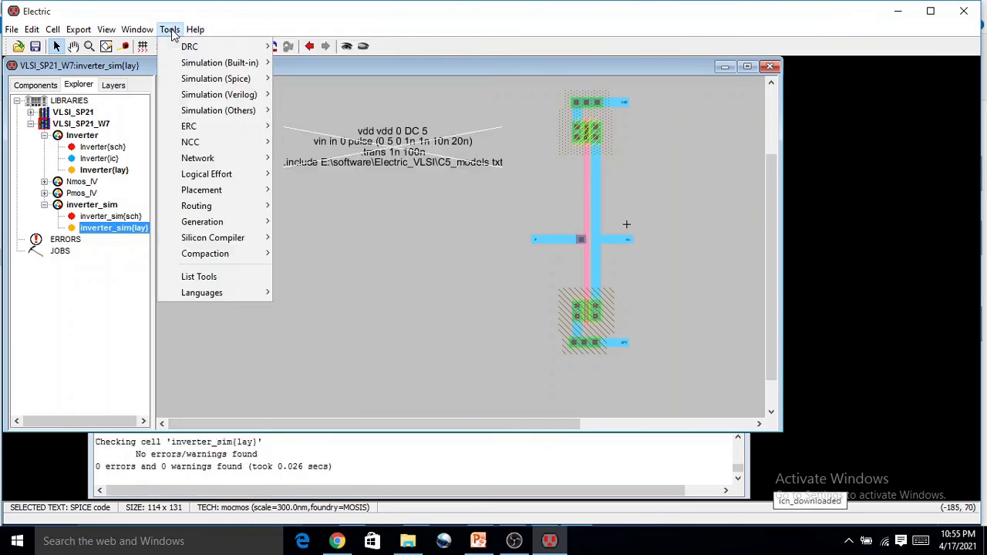
pyautogui.moveTo(202, 81)
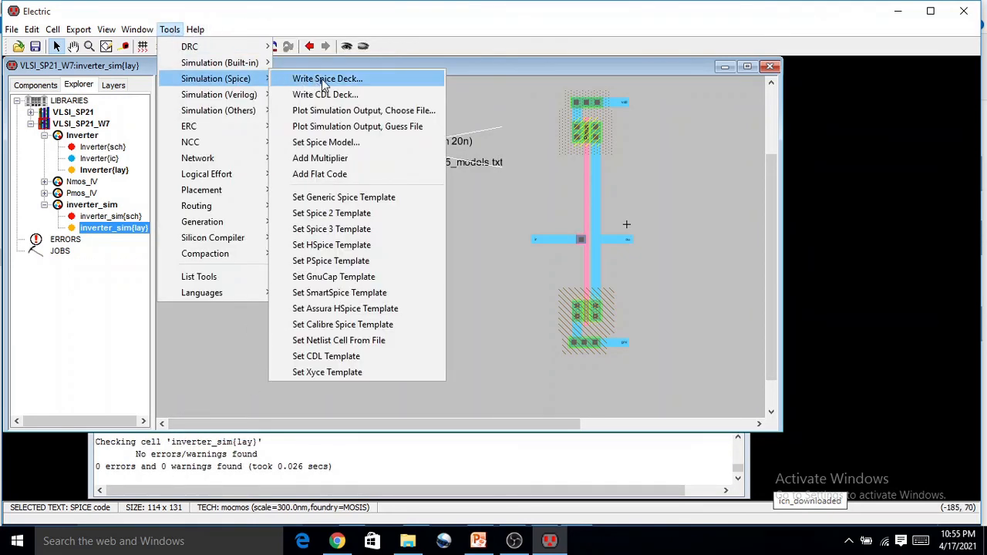
pyautogui.click(324, 80)
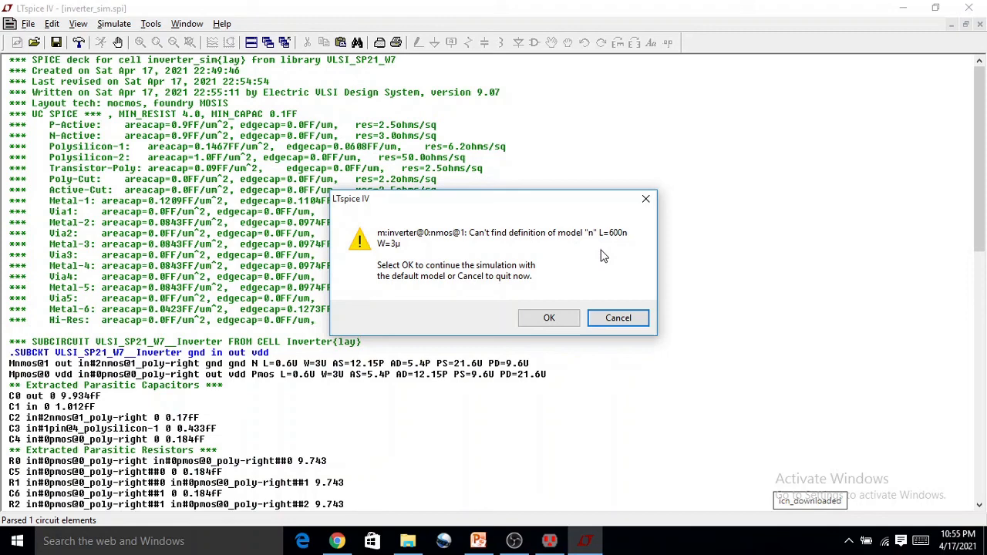
pyautogui.click(559, 323)
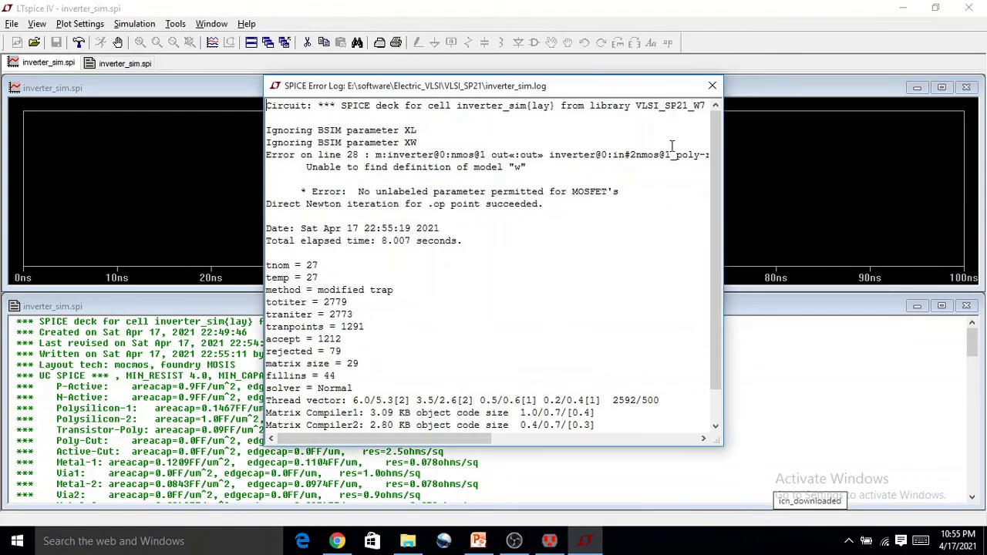
pyautogui.click(712, 85)
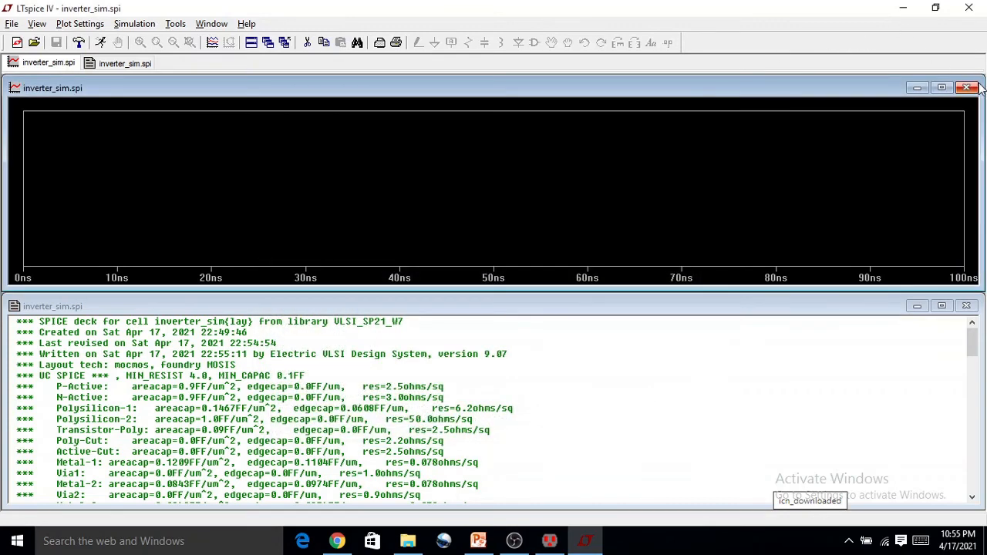
pyautogui.click(969, 8)
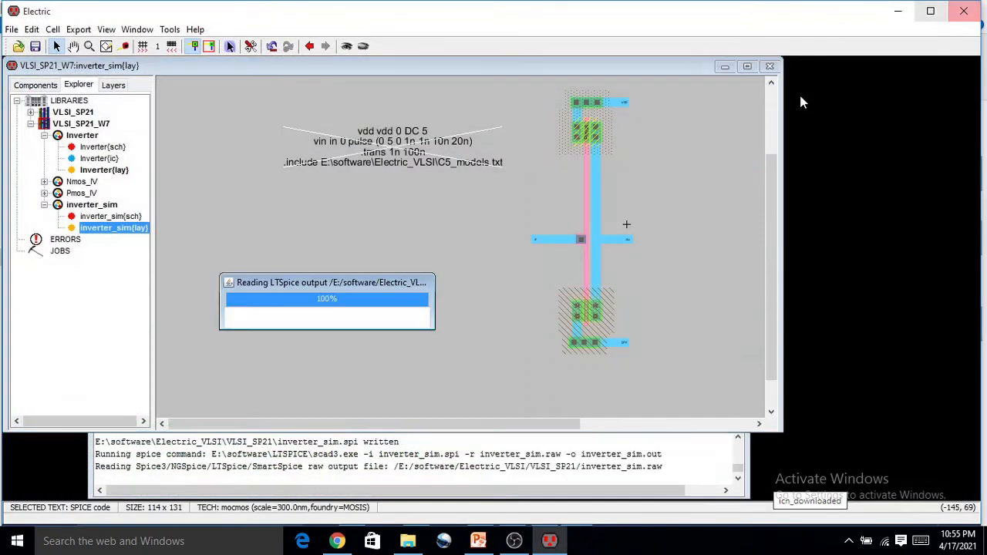
pyautogui.click(872, 167)
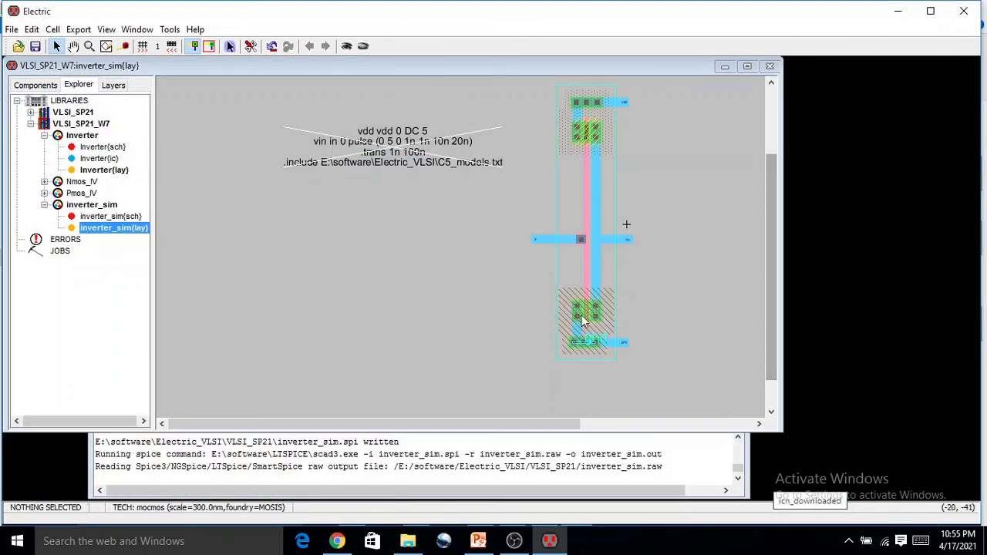
# Open the Inverter layout and attach a Spice model text to its N-transistor above the gnd contact.
pyautogui.click(600, 327)
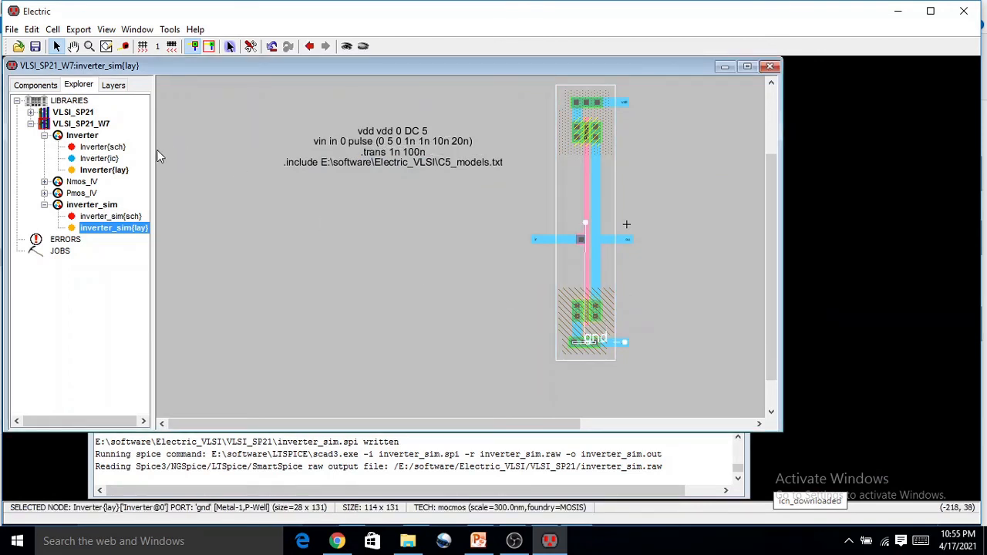
pyautogui.doubleClick(108, 170)
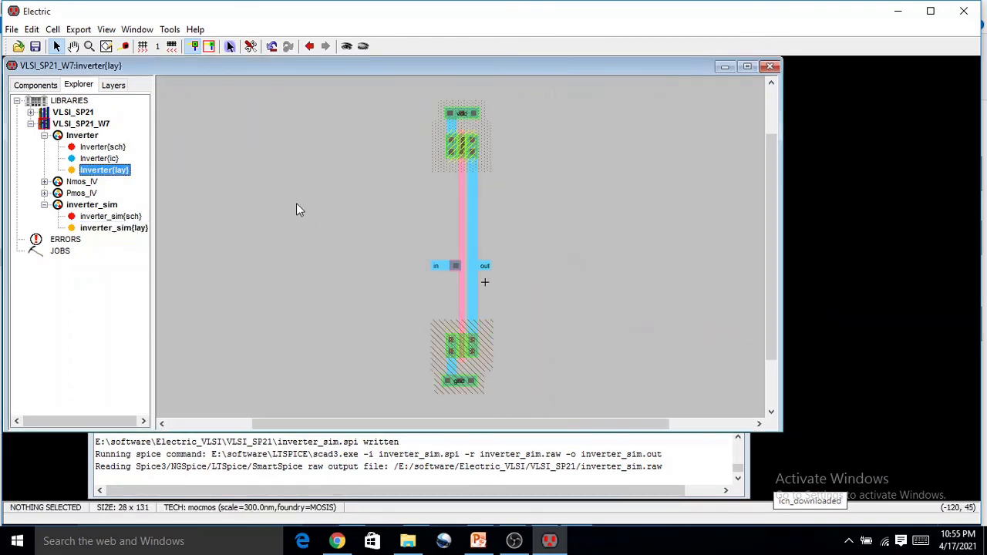
pyautogui.keyDown('ctrl'); pyautogui.scroll(3, 455, 351); pyautogui.keyUp('ctrl')
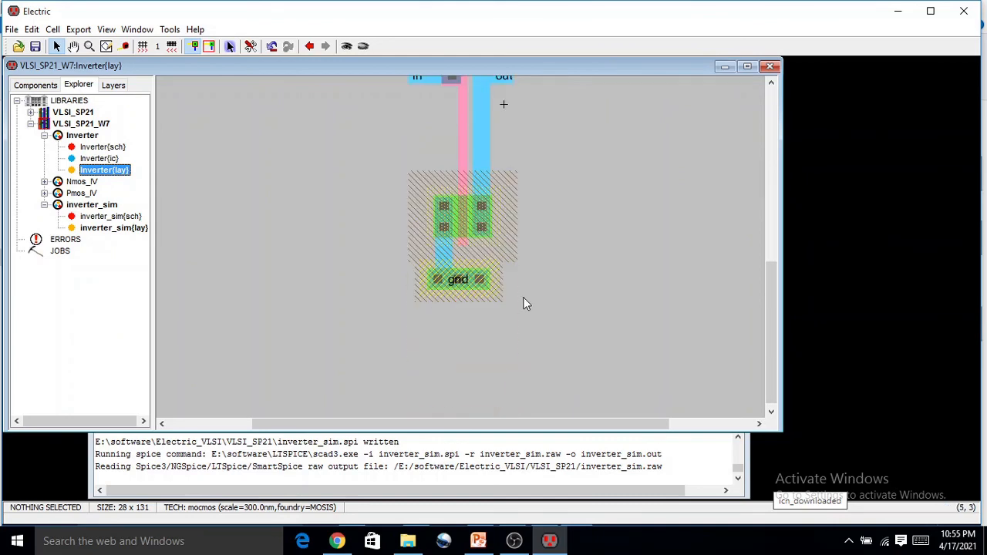
pyautogui.keyDown('ctrl'); pyautogui.scroll(2, 474, 219); pyautogui.keyUp('ctrl')
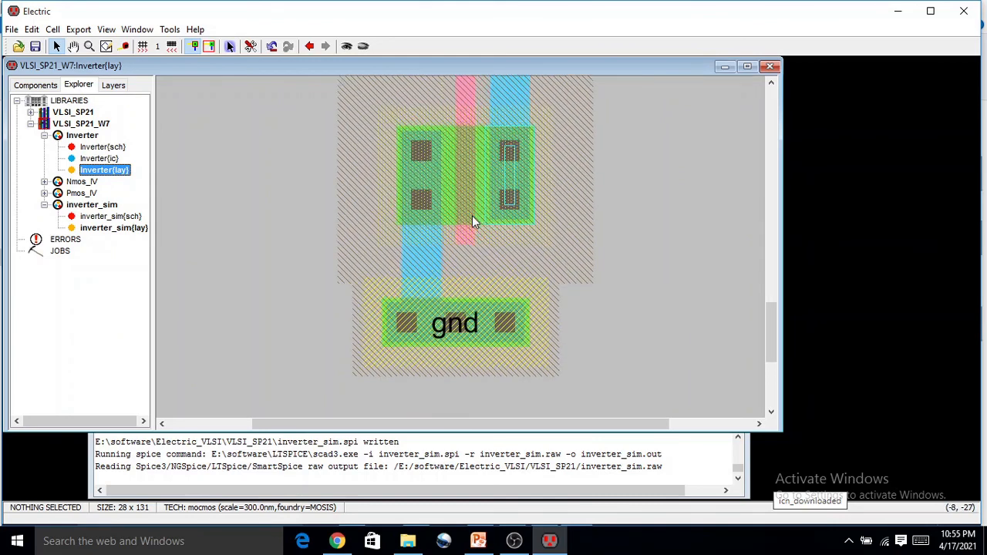
pyautogui.click(473, 170)
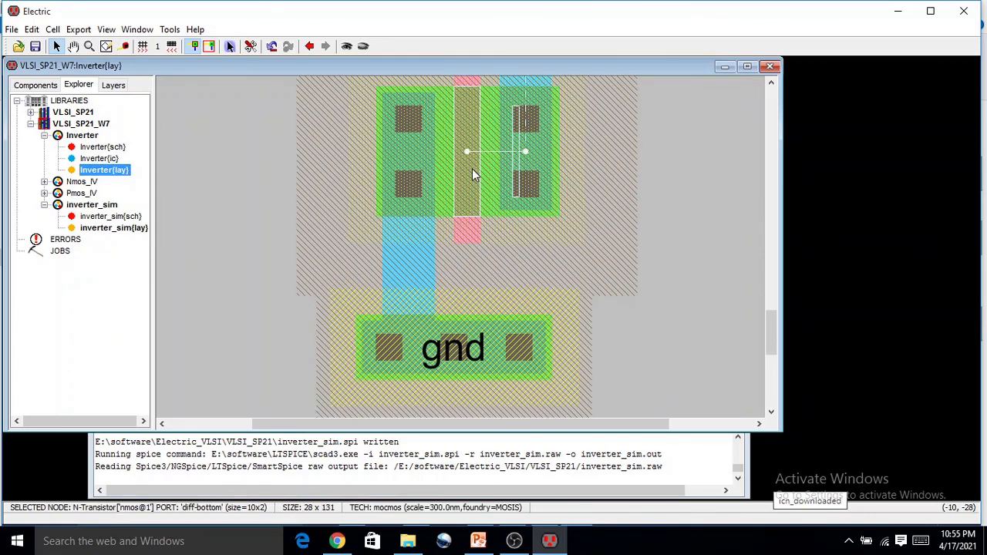
pyautogui.click(170, 30)
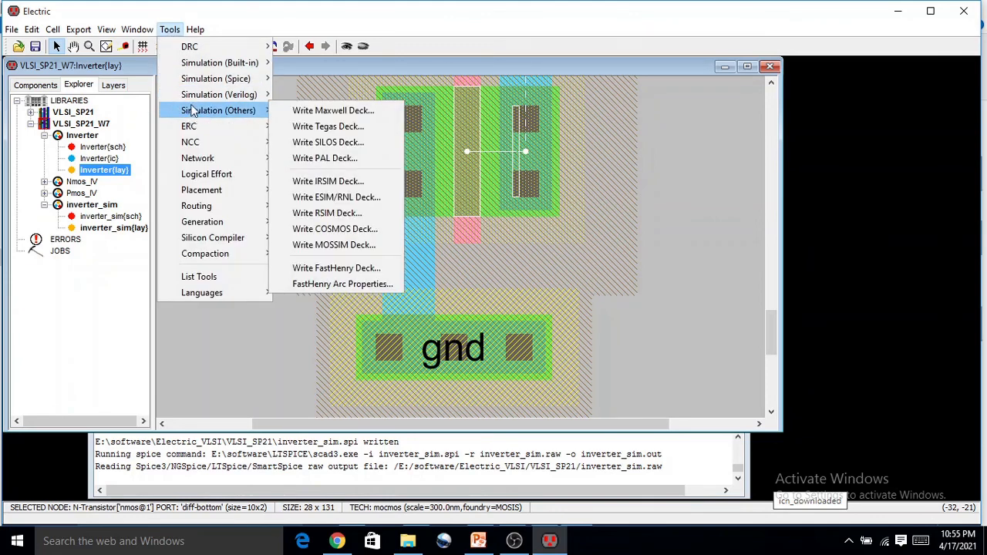
pyautogui.moveTo(203, 82)
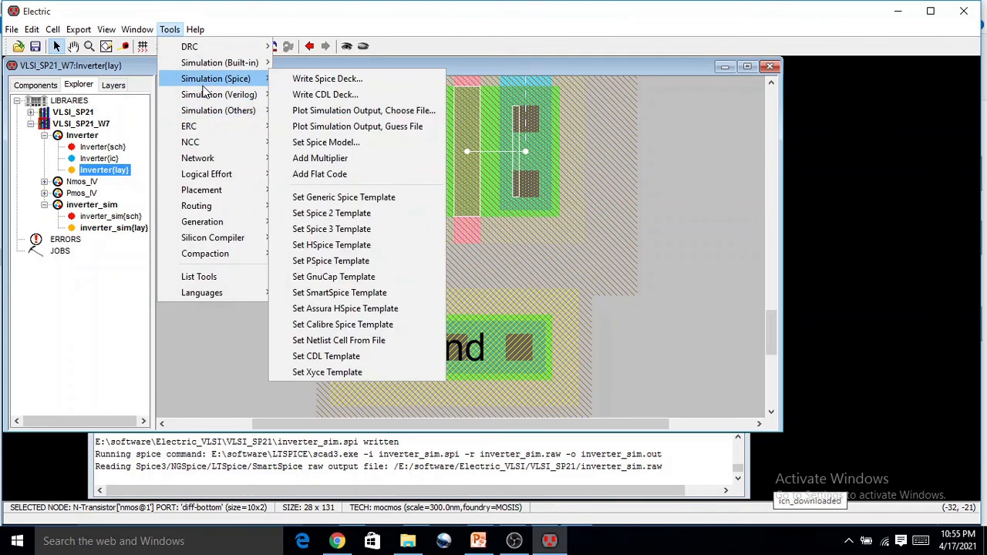
pyautogui.click(343, 142)
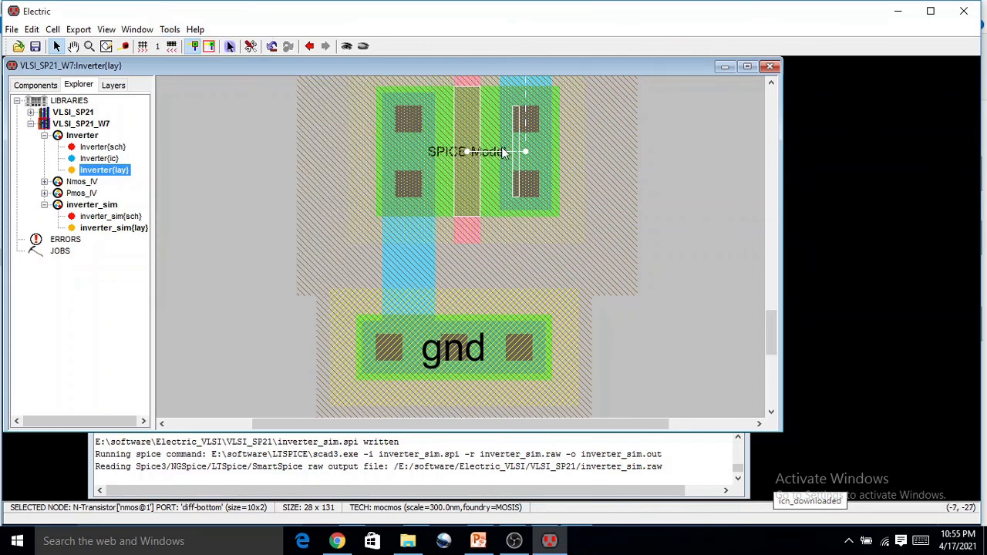
pyautogui.click(696, 181)
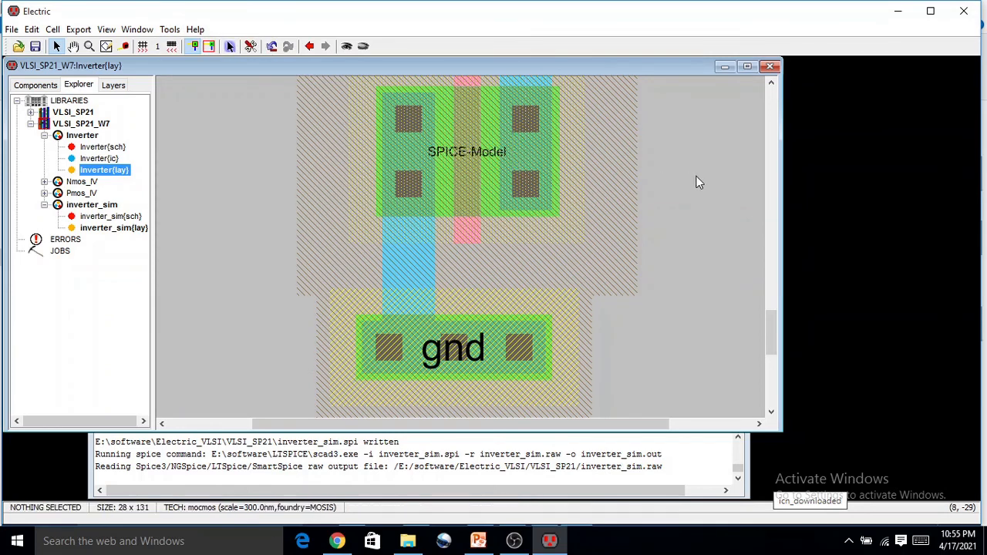
# Open the text properties of the N-transistor's SPICE model label and replace its text with Nmos.
pyautogui.click(441, 159)
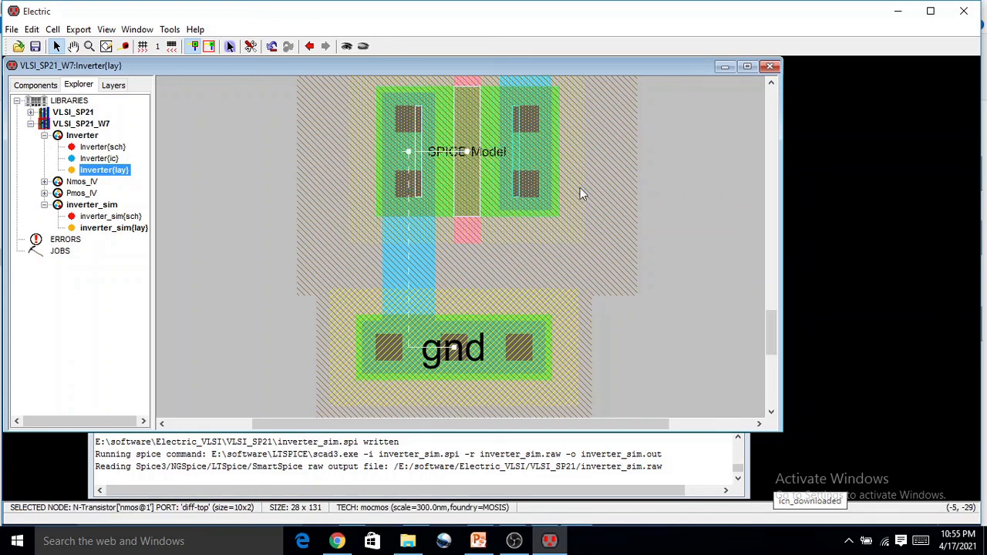
pyautogui.click(760, 202)
pyautogui.click(494, 158)
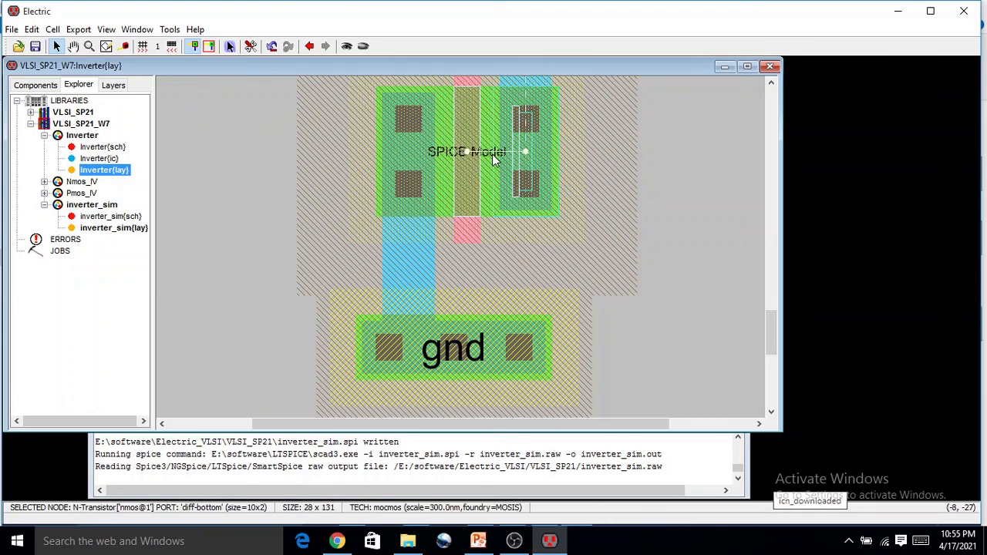
pyautogui.click(494, 158)
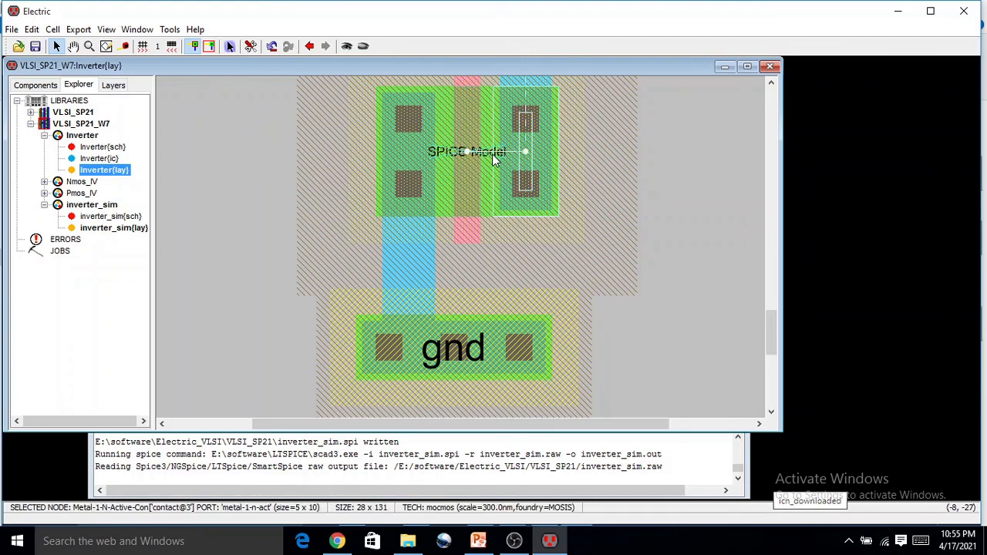
pyautogui.click(493, 158)
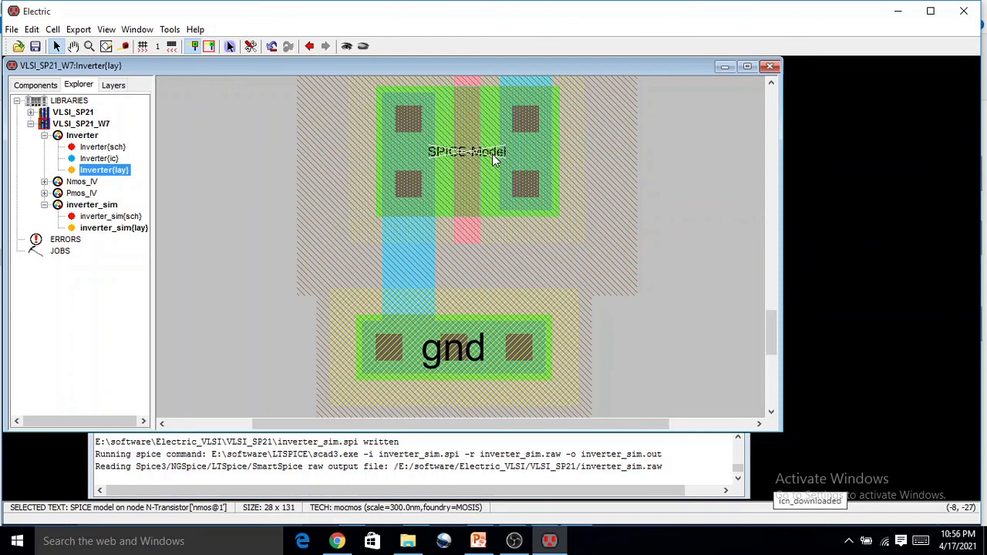
pyautogui.doubleClick(494, 158)
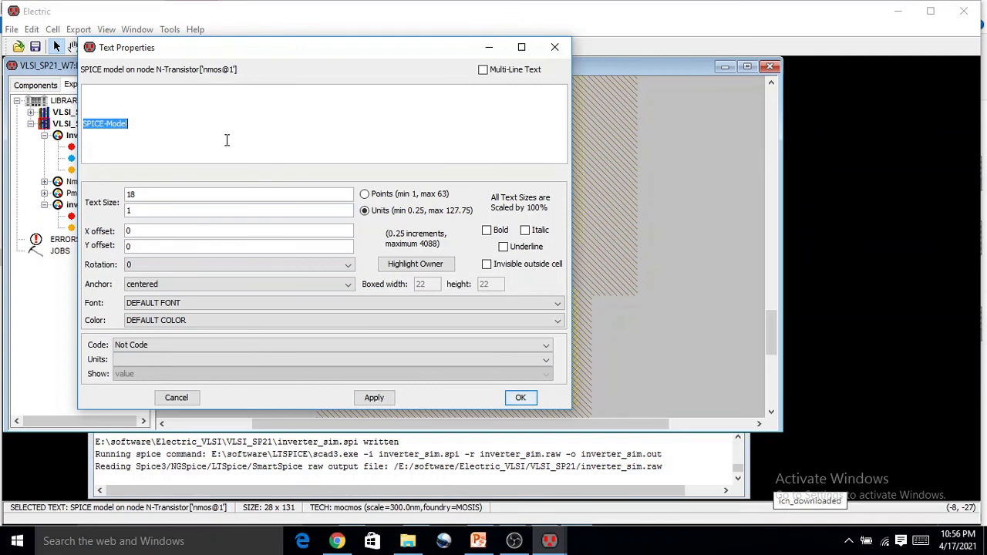
pyautogui.hotkey('ctrl', 'n')
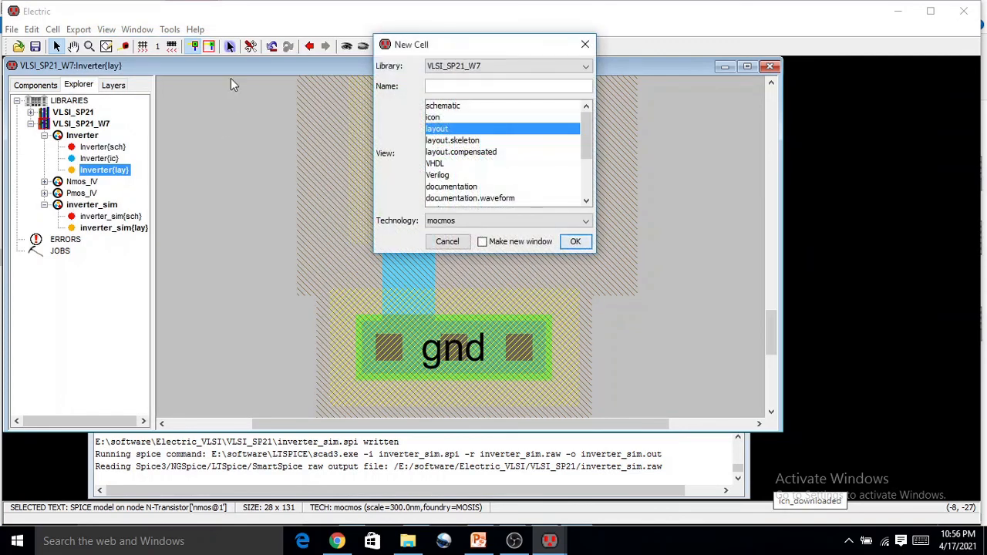
pyautogui.click(585, 45)
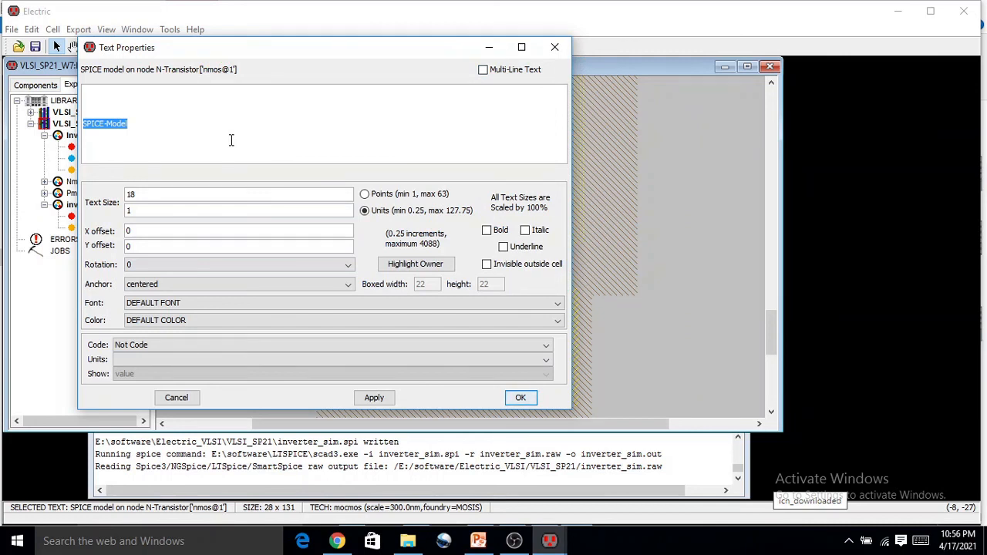
pyautogui.write('Nmos')
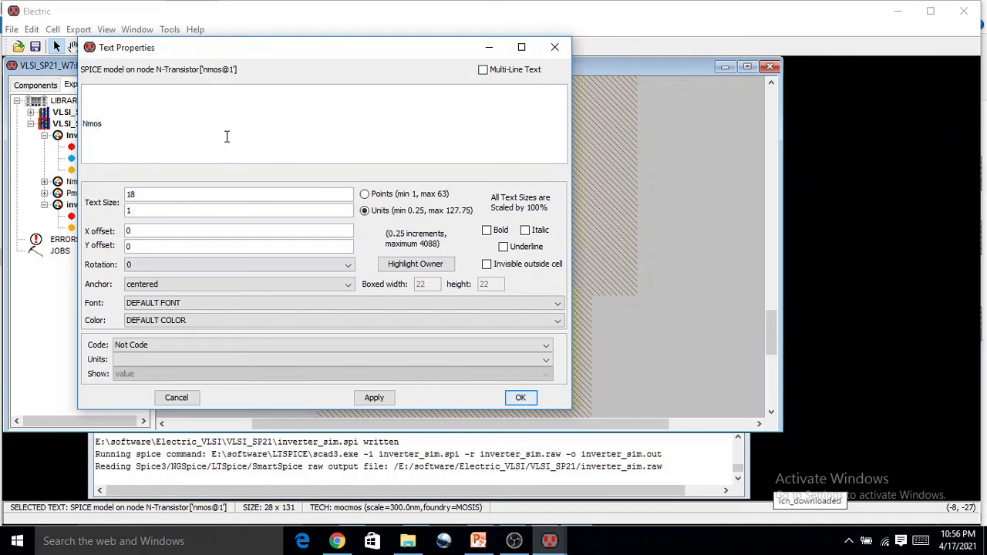
# Set the Nmos label's text size to 3 units and its rotation to 90, and accept the text properties.
pyautogui.click(170, 212)
pyautogui.moveTo(146, 213); pyautogui.dragTo(121, 215)
pyautogui.write('3')
pyautogui.click(154, 264)
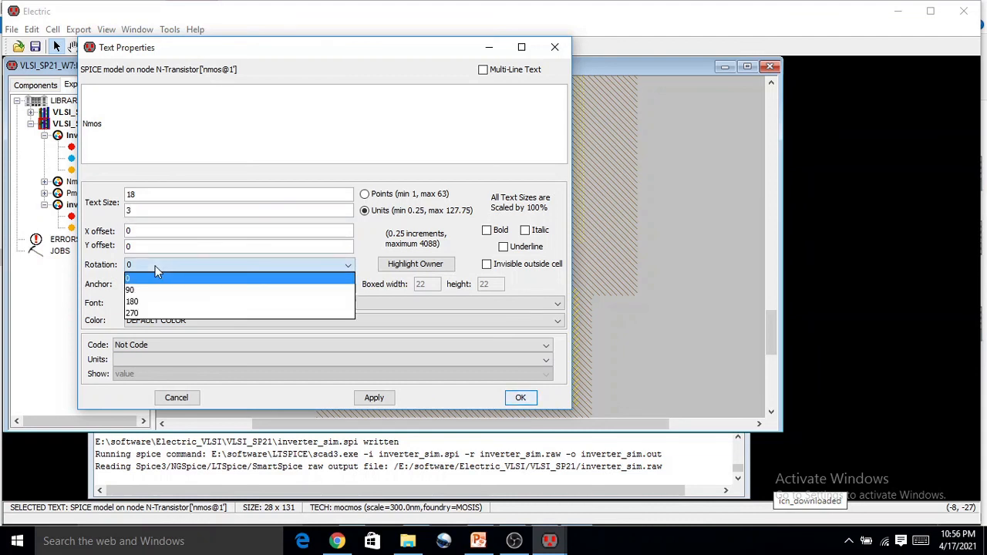
pyautogui.click(149, 287)
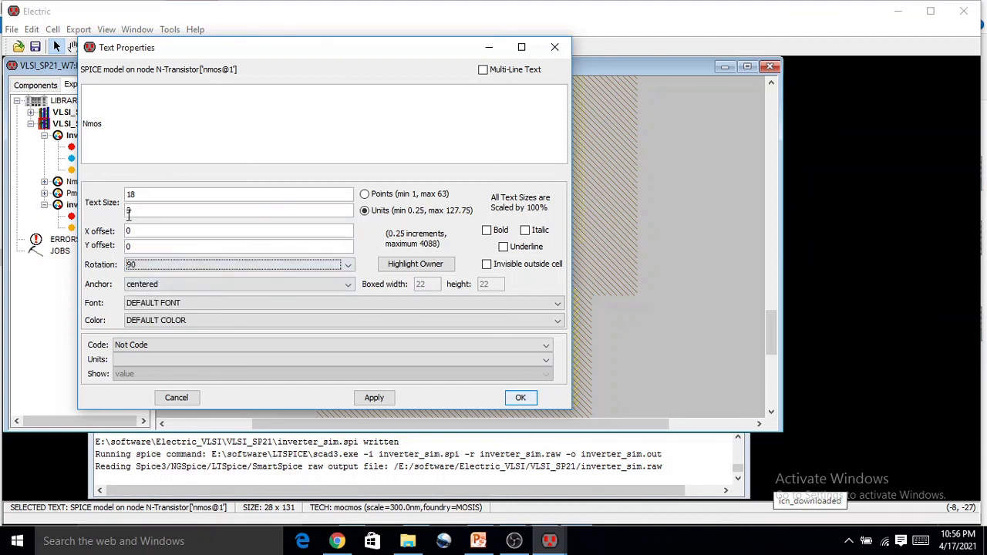
pyautogui.click(374, 398)
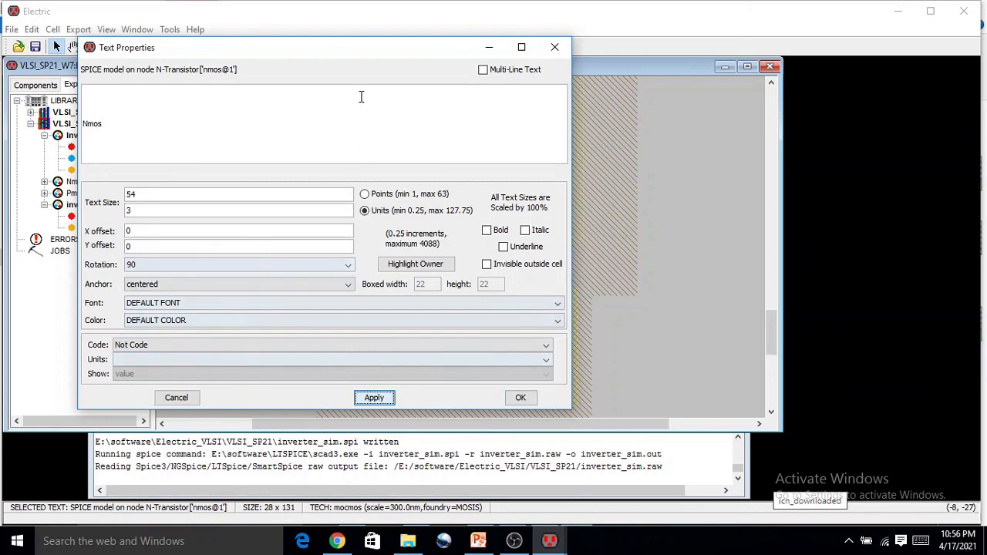
pyautogui.moveTo(368, 54); pyautogui.dragTo(322, 134)
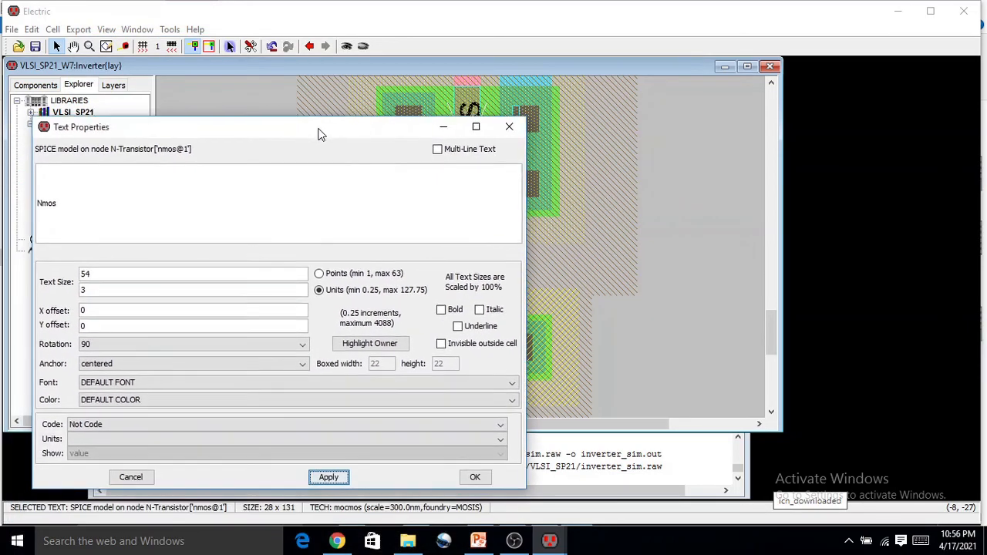
pyautogui.click(475, 476)
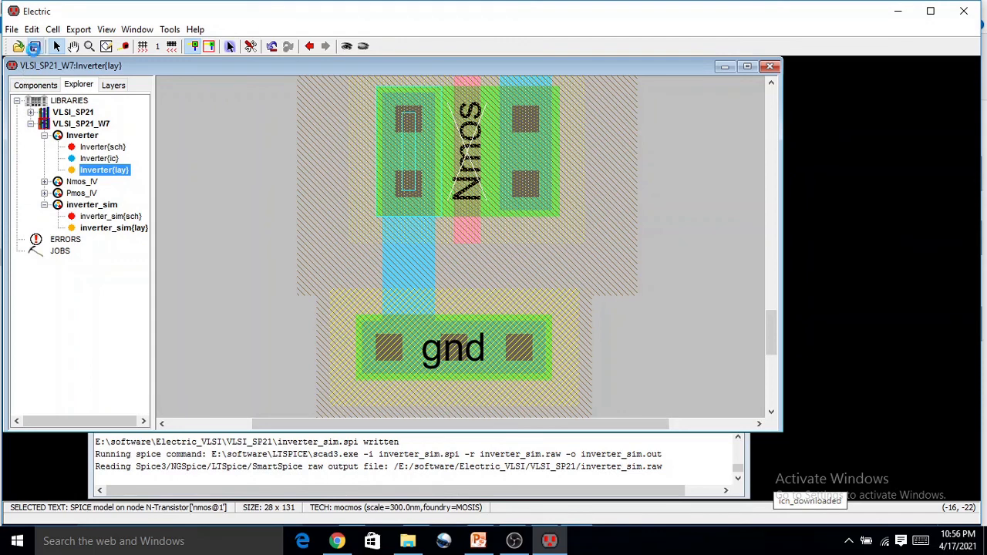
# Save the VLSI_SP21_W7 library and run a hierarchical design rule check on the Inverter layout.
pyautogui.click(34, 47)
pyautogui.click(169, 31)
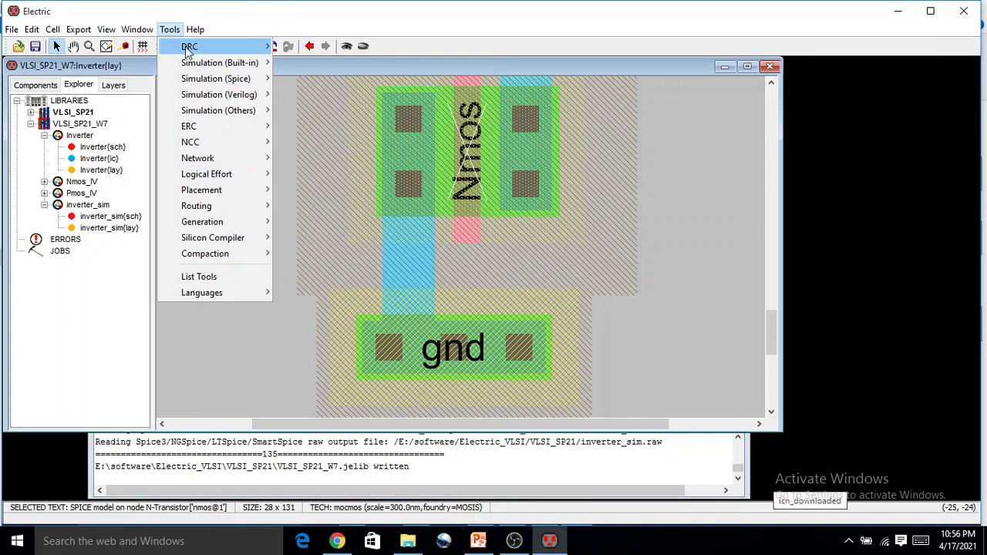
pyautogui.moveTo(189, 47)
pyautogui.click(336, 46)
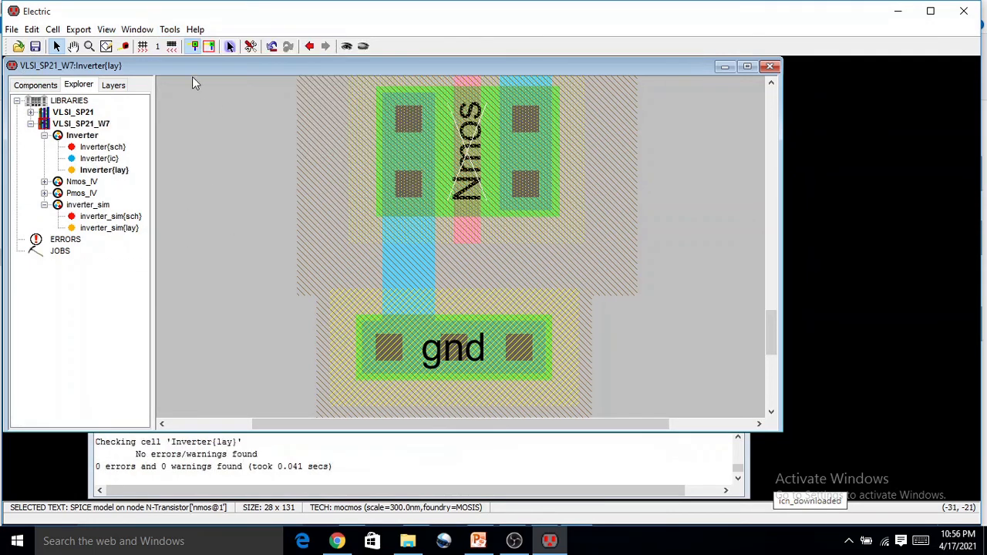
# Run the ERC well check on the Inverter layout and an NCC comparison of its schematic and layout views.
pyautogui.click(169, 29)
pyautogui.moveTo(235, 87)
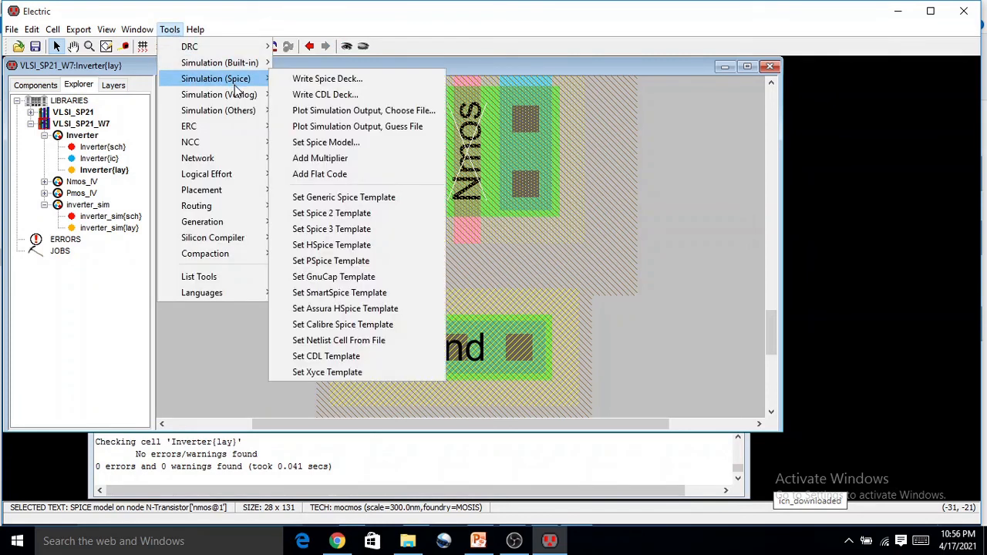
pyautogui.moveTo(224, 126)
pyautogui.click(296, 128)
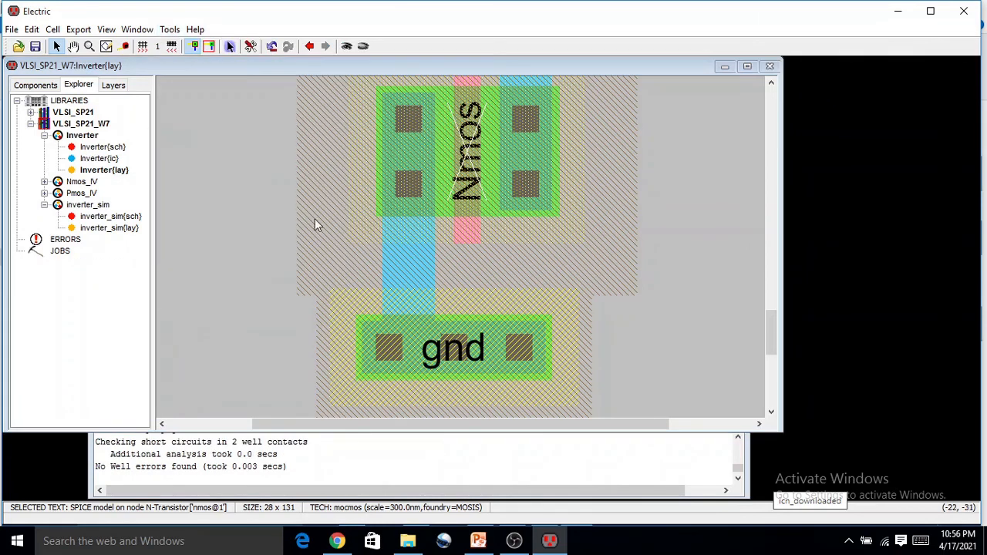
pyautogui.click(170, 29)
pyautogui.moveTo(222, 141)
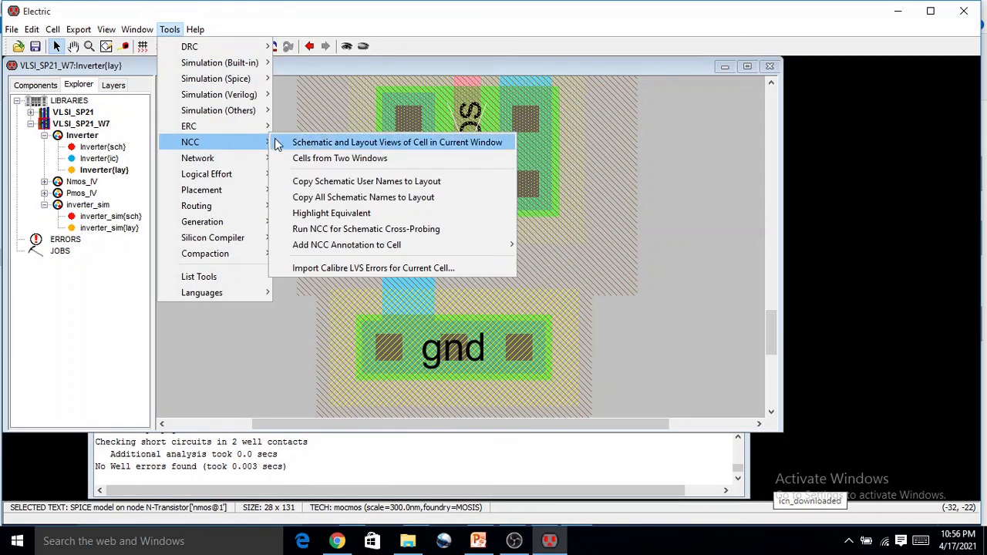
pyautogui.click(276, 142)
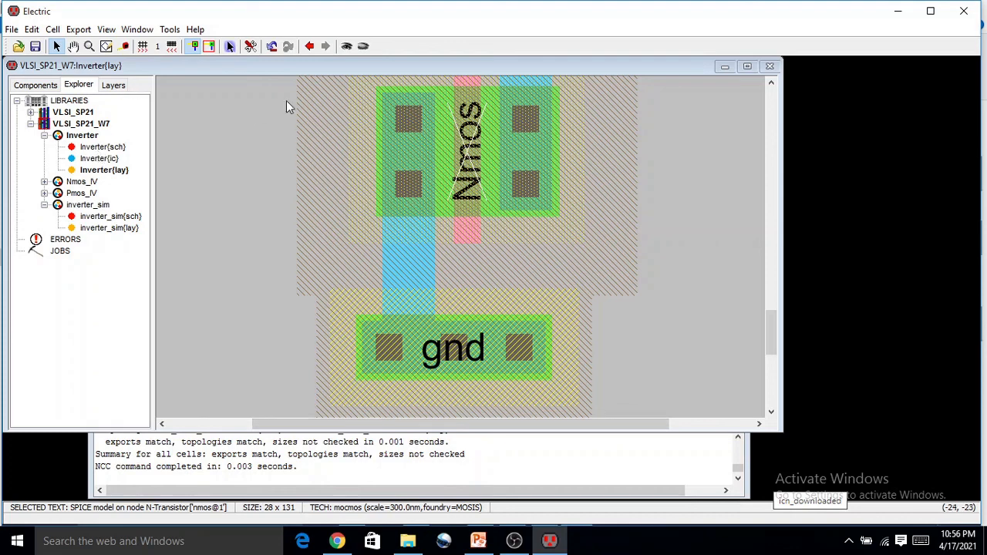
# Open the inverter_sim layout and run a hierarchical design rule check on it.
pyautogui.doubleClick(109, 227)
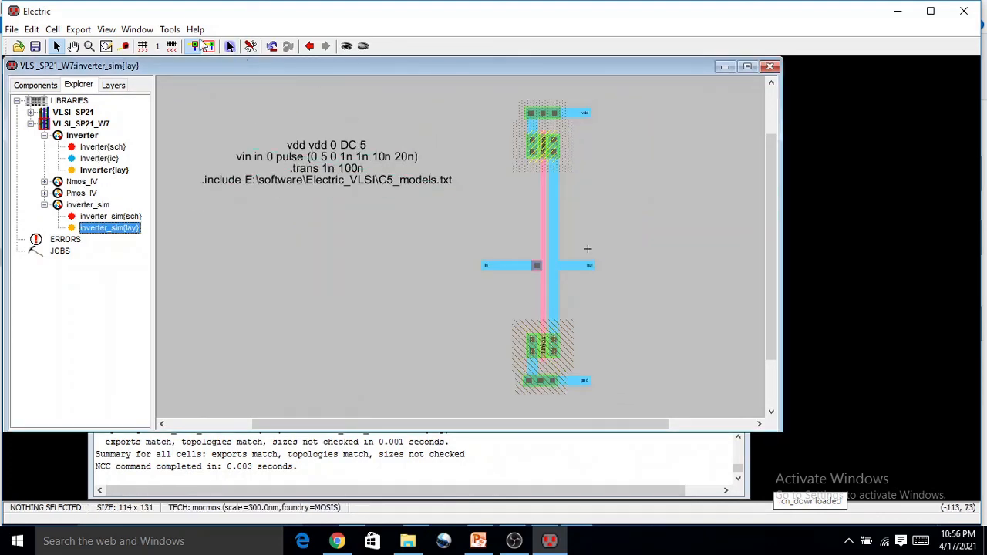
pyautogui.click(170, 29)
pyautogui.moveTo(262, 48)
pyautogui.click(332, 47)
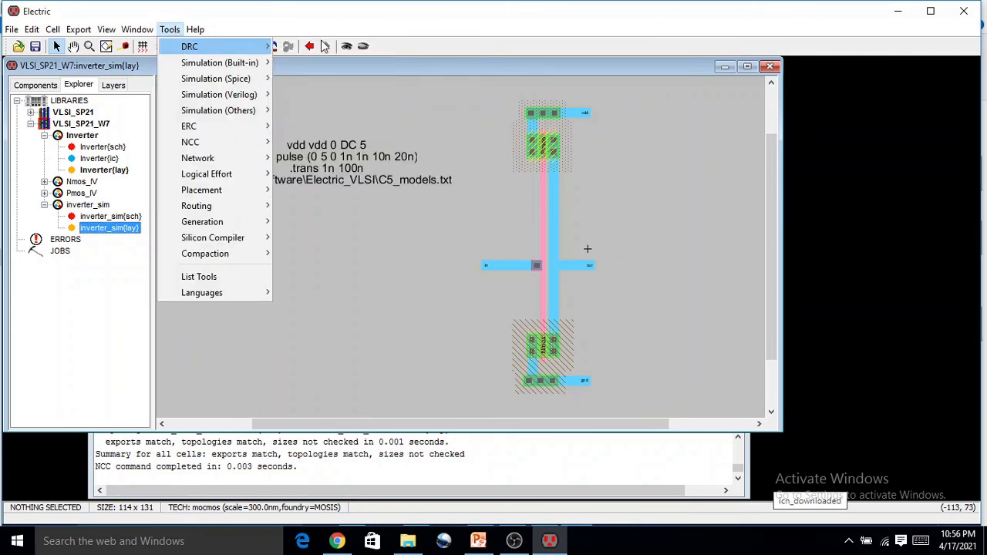
# Write the Spice deck of the inverter_sim layout and run it in LTspice.
pyautogui.click(169, 29)
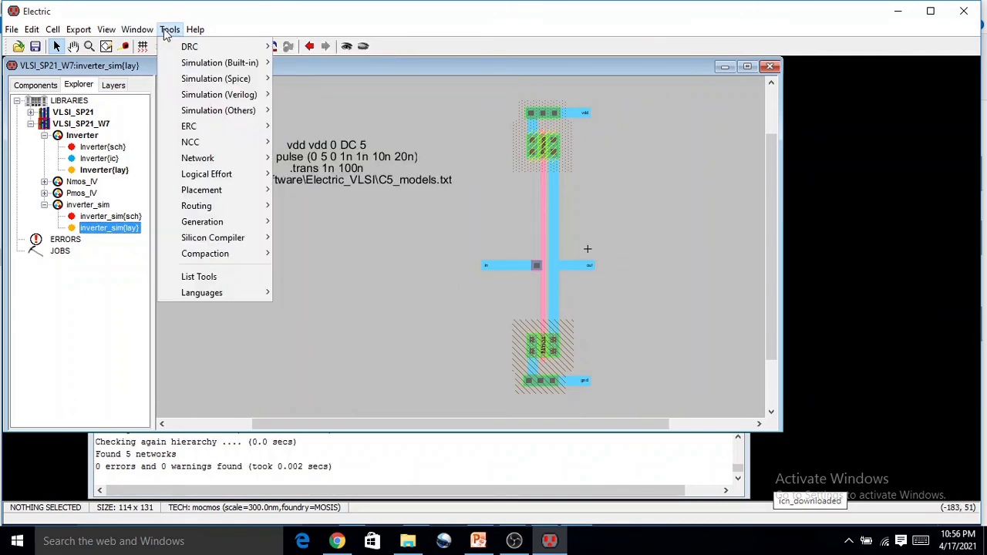
pyautogui.moveTo(205, 129)
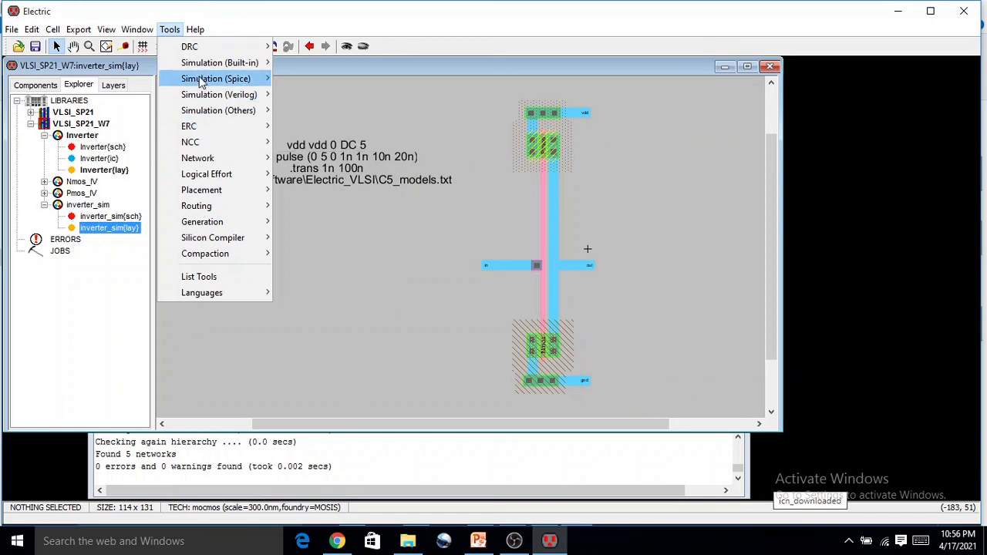
pyautogui.moveTo(220, 80)
pyautogui.click(297, 80)
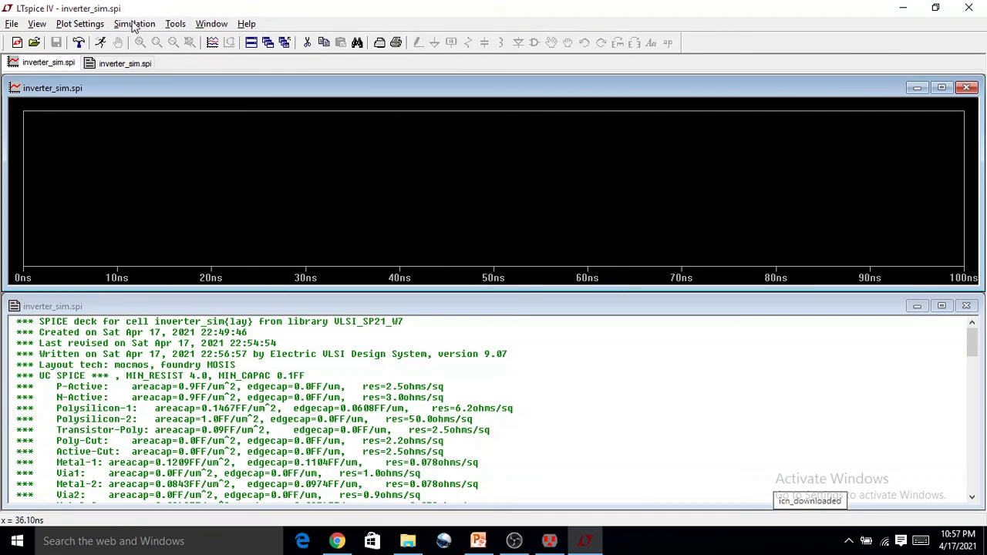
# Plot the V(in) and V(out) waveforms of the inverter_sim simulation together.
pyautogui.click(213, 42)
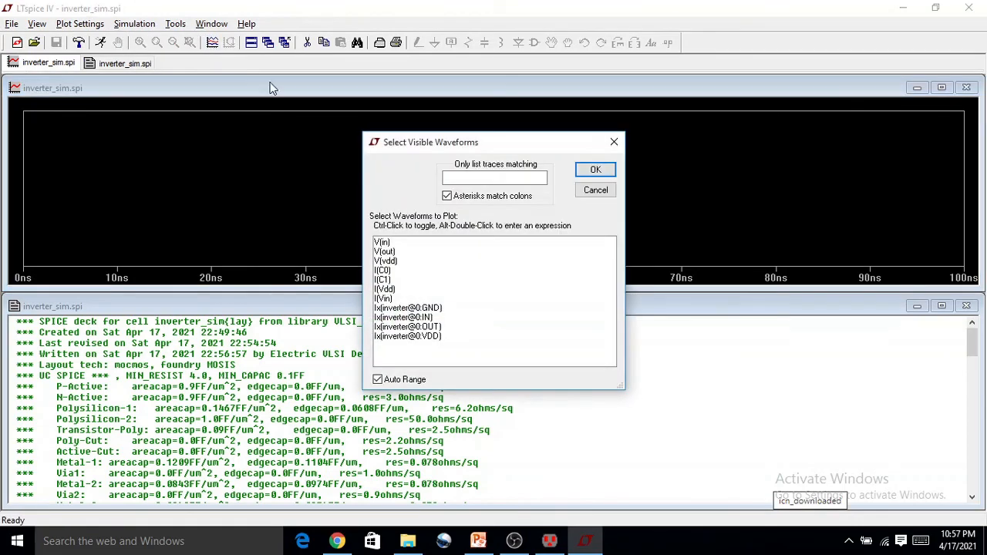
pyautogui.click(398, 244)
pyautogui.keyDown('ctrl'); pyautogui.click(398, 252); pyautogui.keyUp('ctrl')
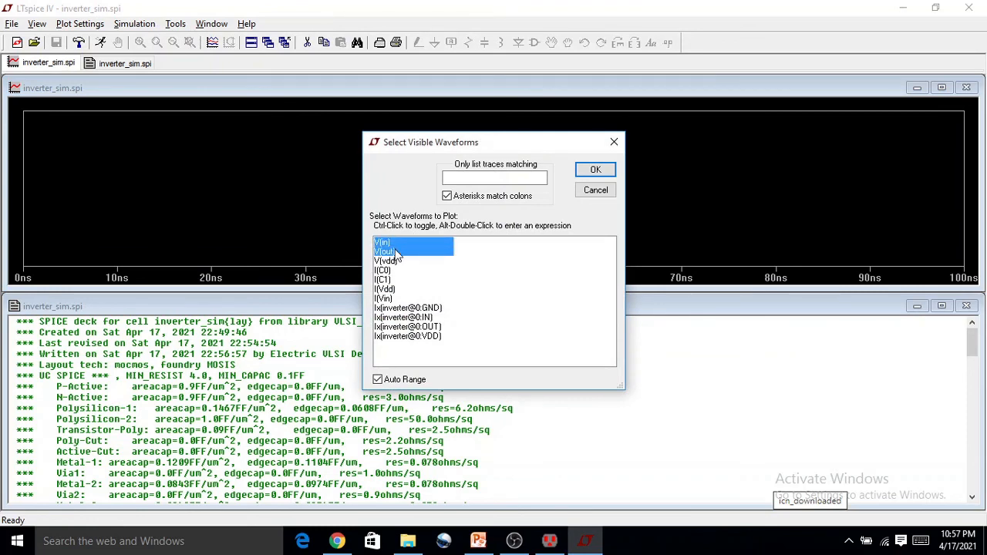
pyautogui.click(592, 170)
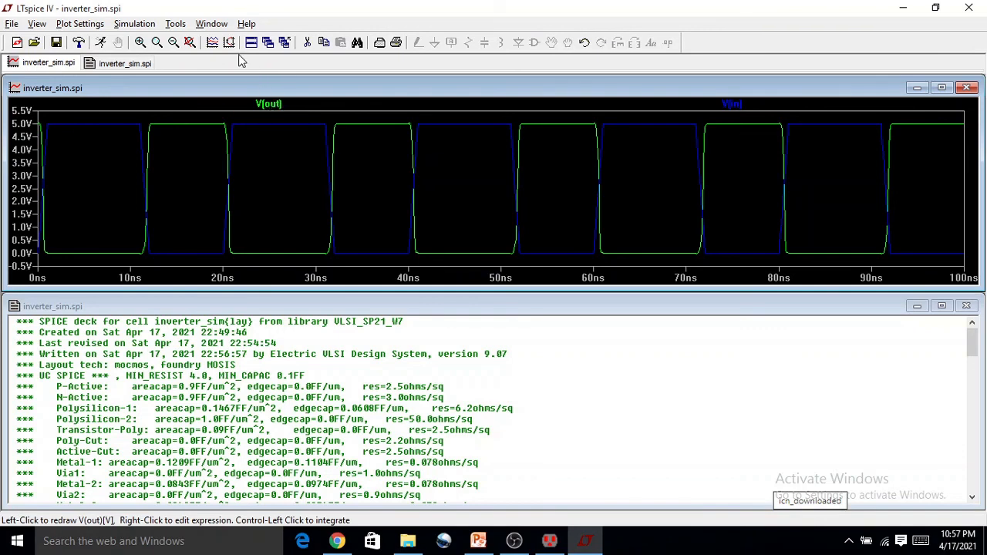
# Add a second plot pane and move the V(in) trace into it, leaving V(out) in the original pane.
pyautogui.click(44, 24)
pyautogui.moveTo(63, 27)
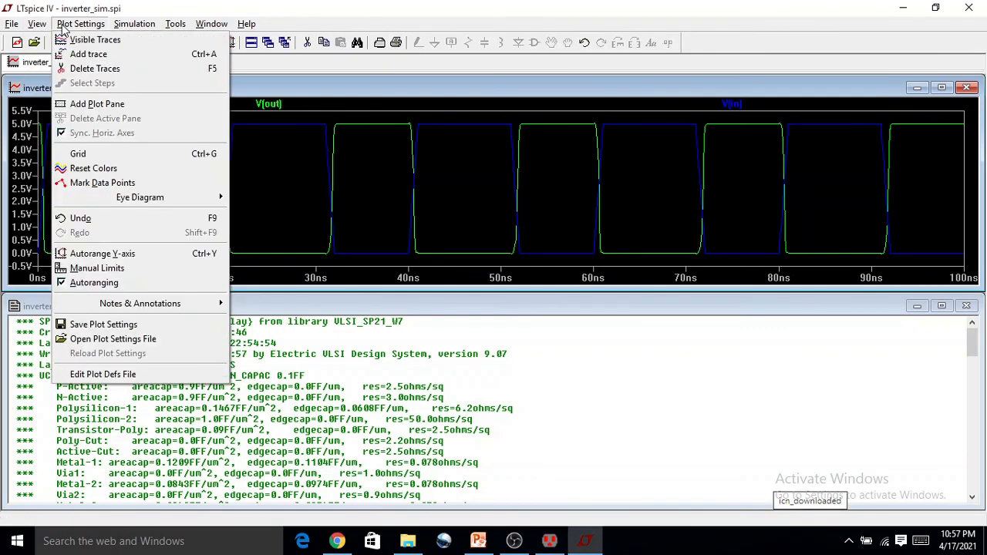
pyautogui.click(85, 105)
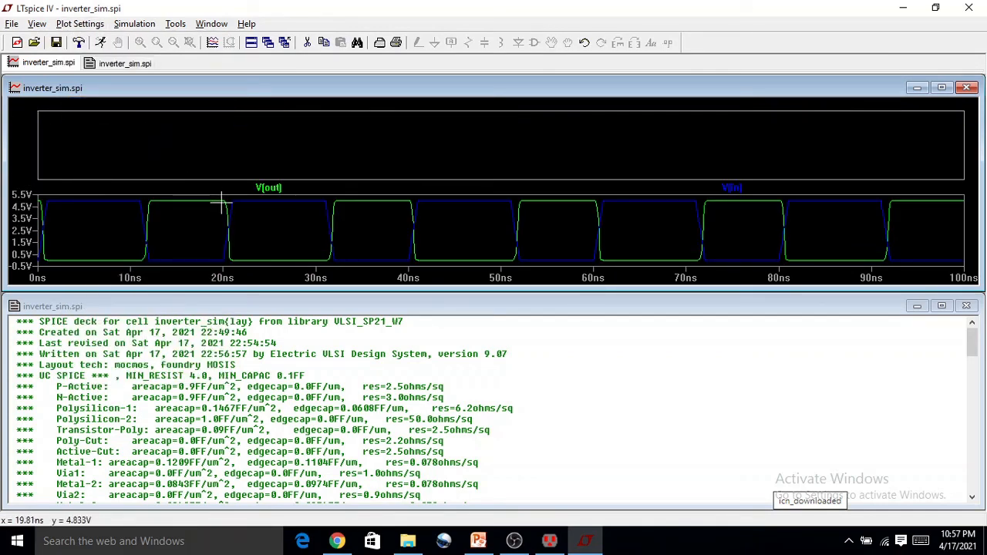
pyautogui.click(738, 189)
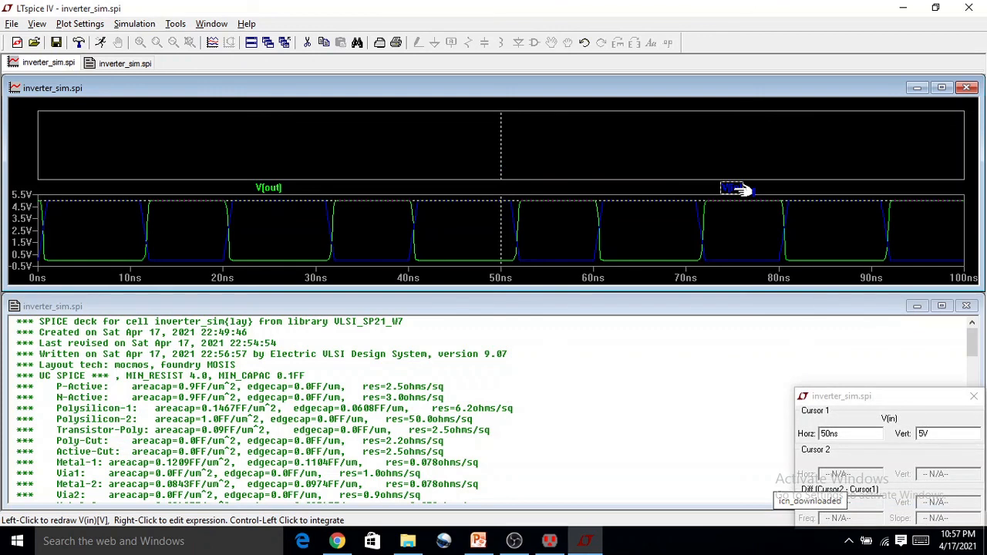
pyautogui.moveTo(739, 189); pyautogui.dragTo(733, 126)
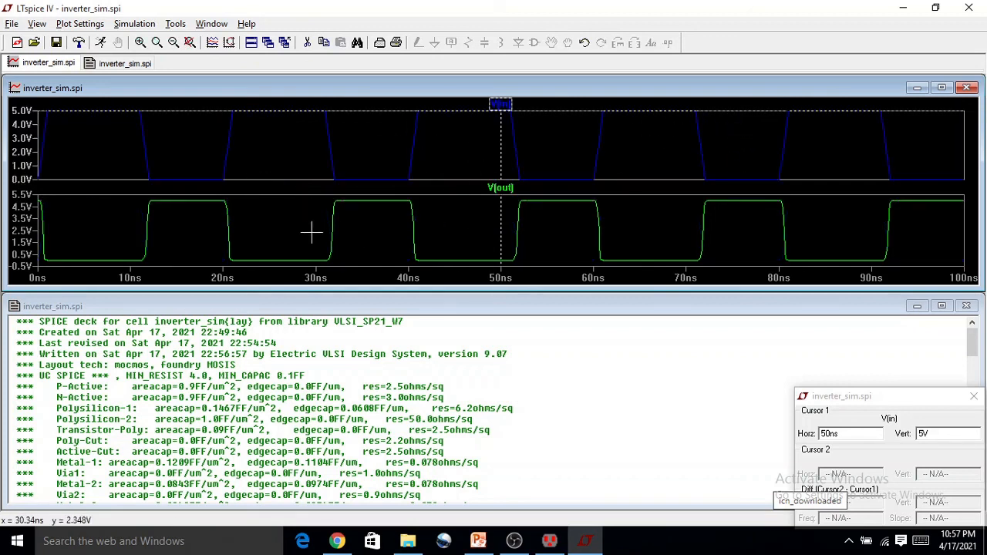
# Close LTspice to return to Electric, and list the transient sweeps and signals in the maximized inverter_sim waveform window.
pyautogui.click(970, 9)
pyautogui.moveTo(594, 219); pyautogui.dragTo(530, 90)
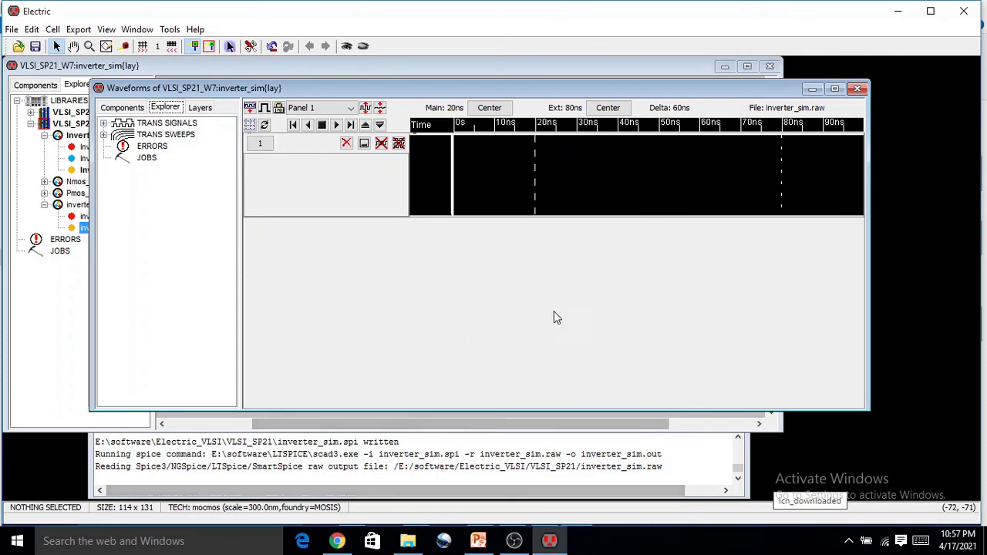
pyautogui.click(834, 90)
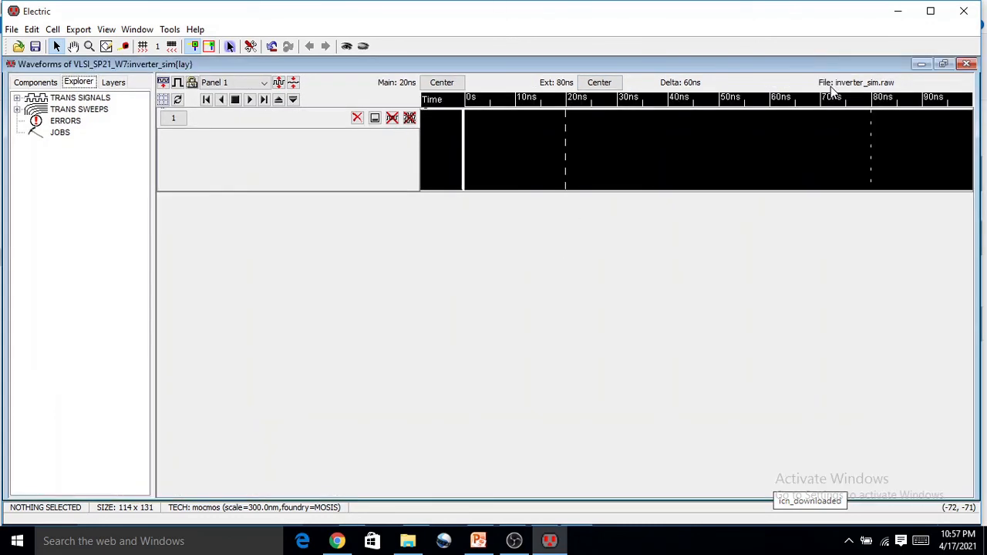
pyautogui.click(17, 110)
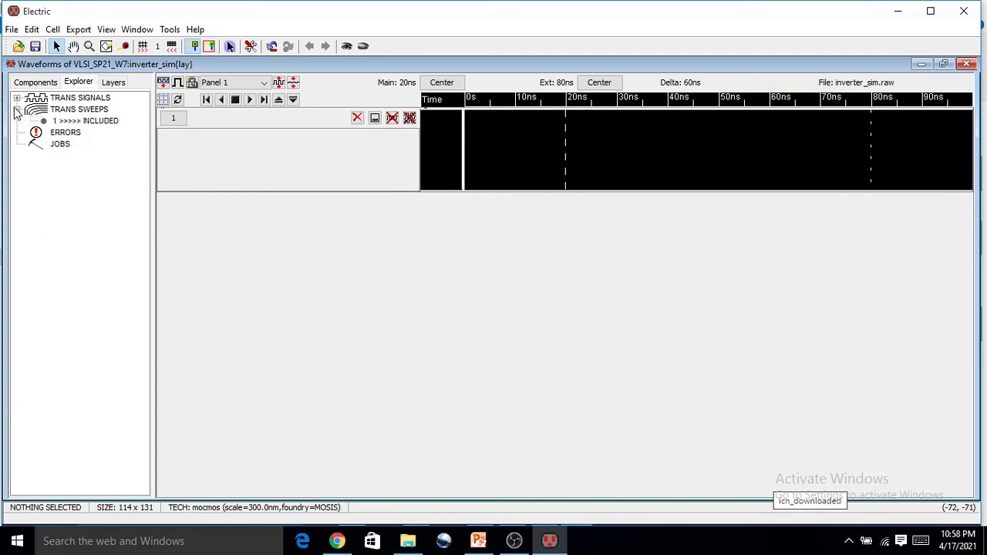
pyautogui.click(65, 123)
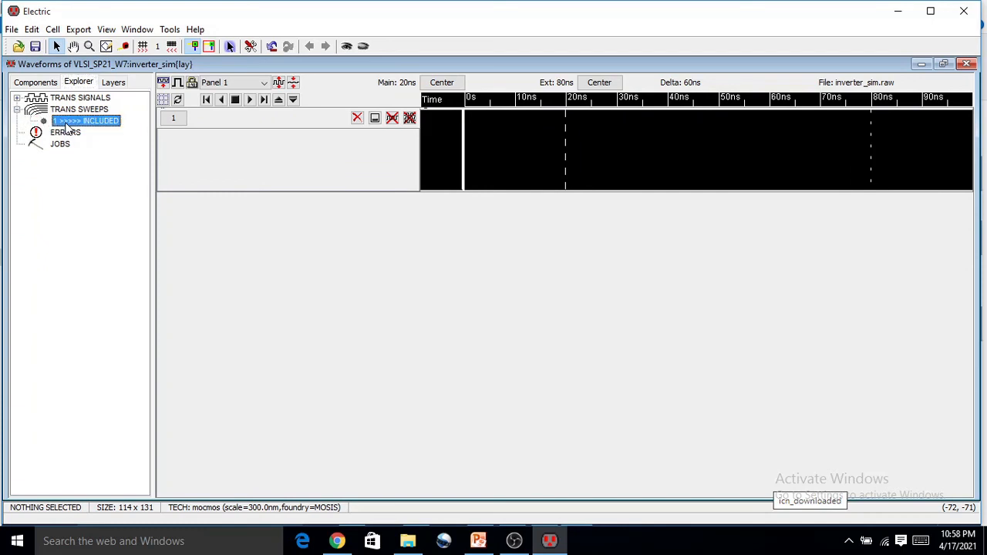
pyautogui.click(17, 98)
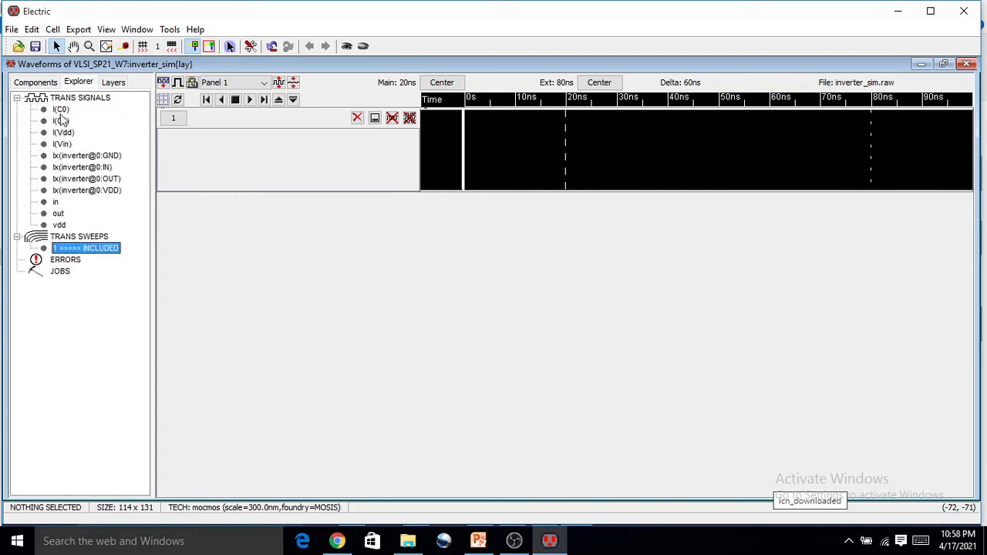
# Plot the in and out signals together in panel 1, and clear all signals from that panel.
pyautogui.click(56, 203)
pyautogui.moveTo(58, 210)
pyautogui.mouseDown()
pyautogui.moveTo(522, 142)
pyautogui.moveTo(322, 159)
pyautogui.moveTo(376, 137)
pyautogui.moveTo(503, 138)
pyautogui.moveTo(345, 139)
pyautogui.mouseUp()
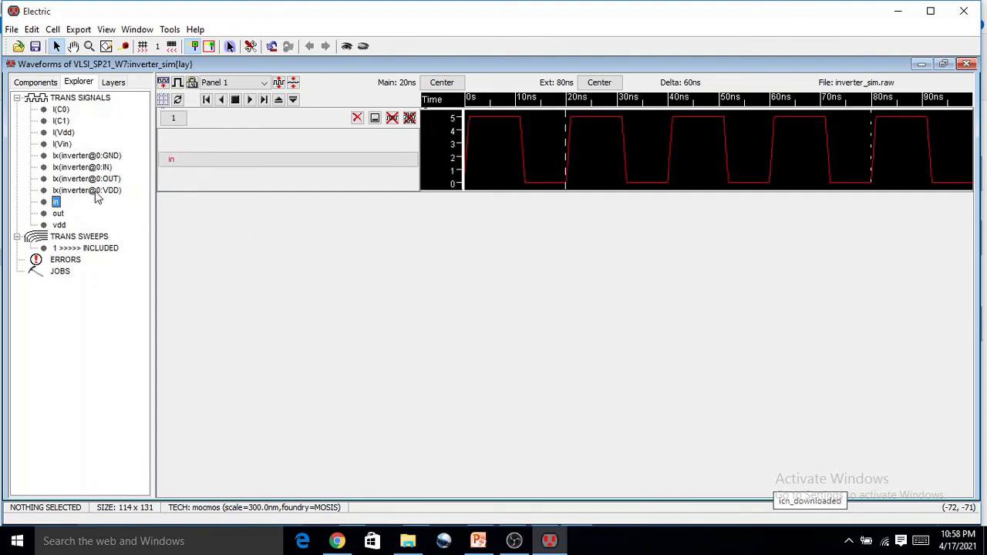
pyautogui.moveTo(58, 213); pyautogui.dragTo(302, 176)
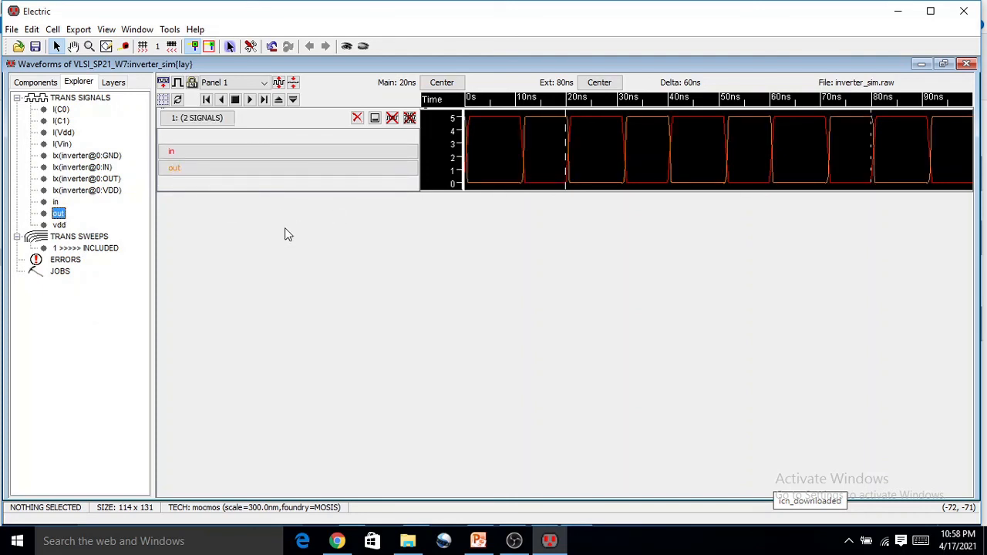
pyautogui.click(409, 117)
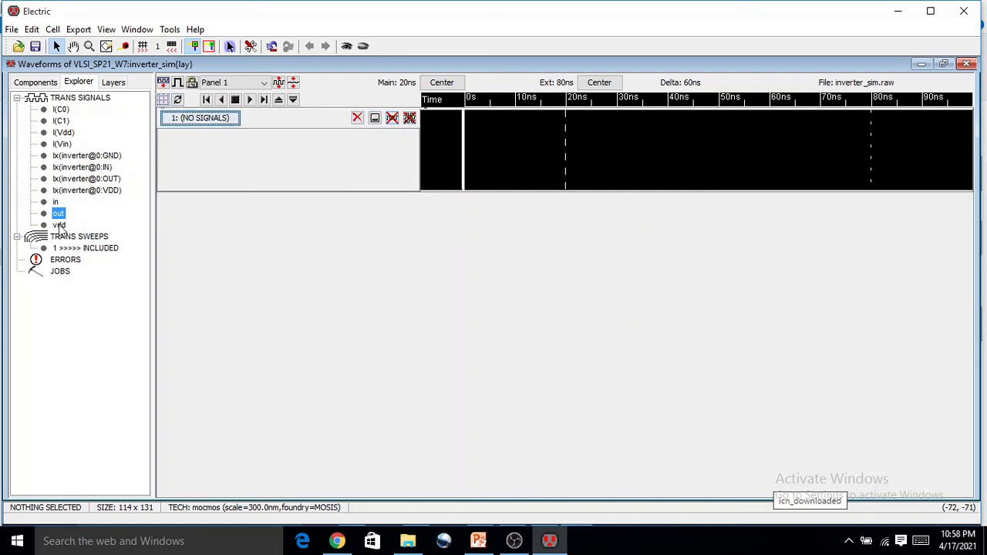
# Plot in on panel 1, add three panels with out plotted on panel 2, and close the waveform window.
pyautogui.moveTo(60, 201); pyautogui.dragTo(254, 138)
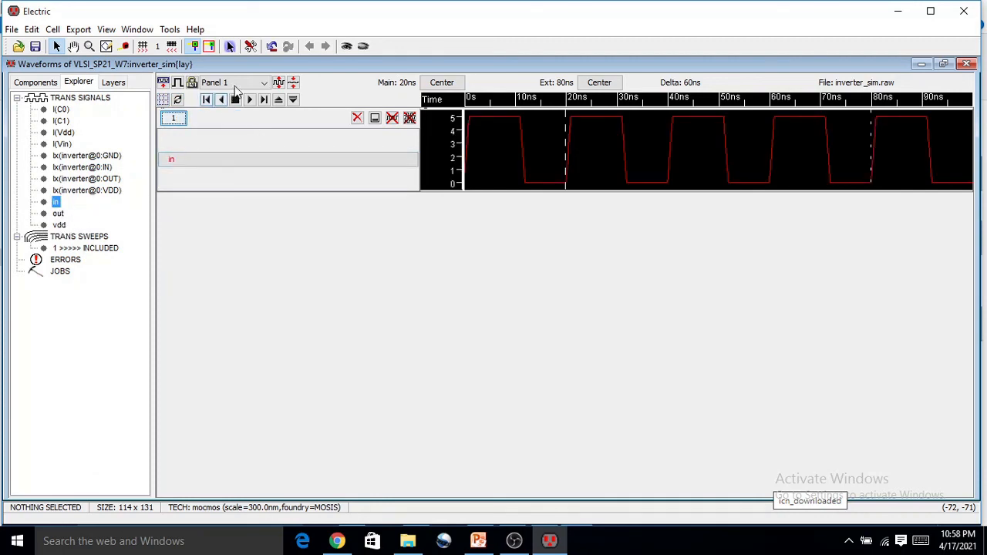
pyautogui.click(263, 83)
pyautogui.click(263, 88)
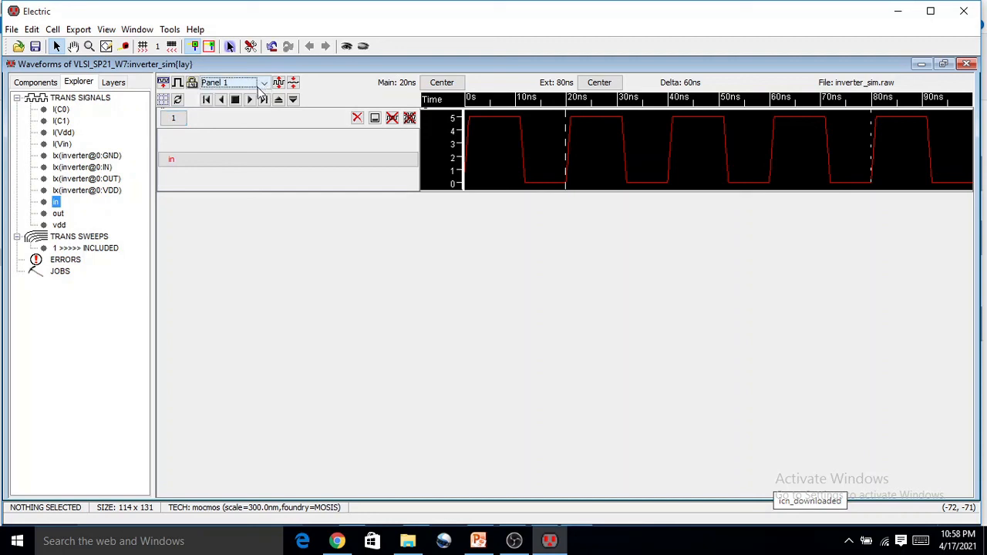
pyautogui.click(163, 83)
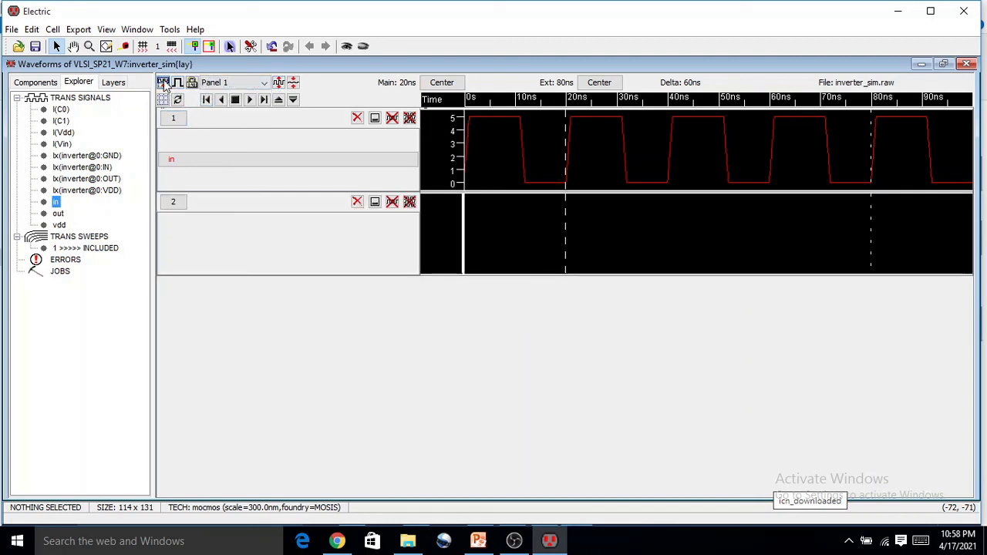
pyautogui.click(164, 83)
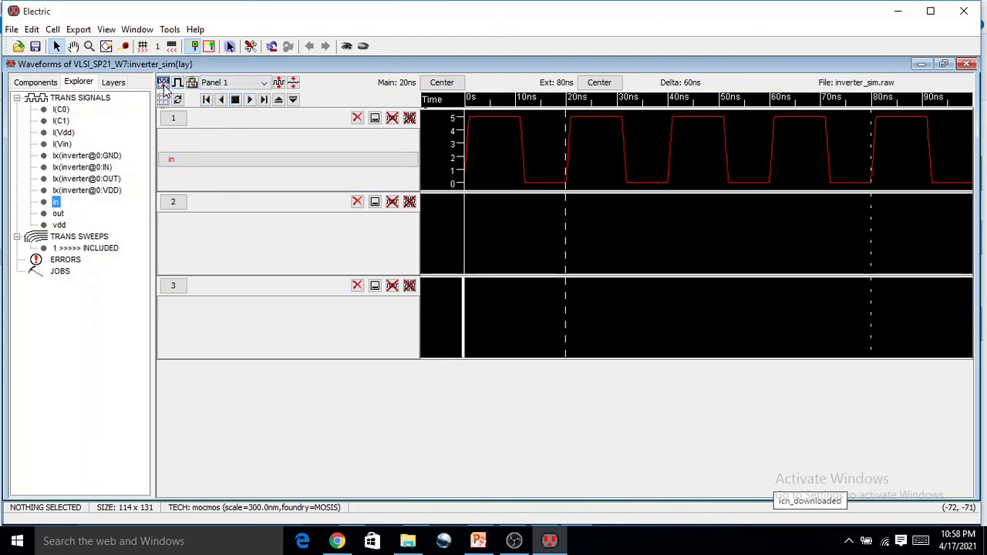
pyautogui.click(163, 84)
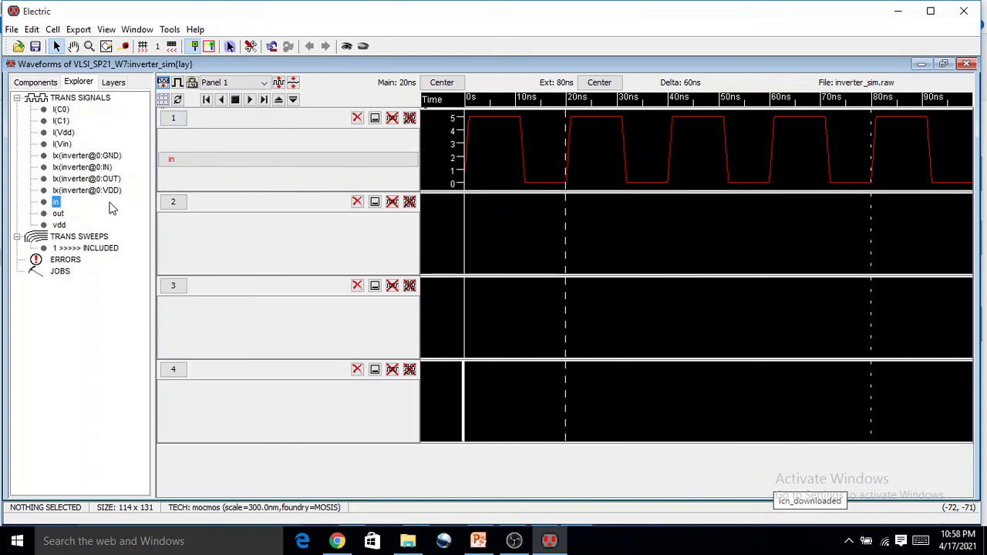
pyautogui.moveTo(58, 215); pyautogui.dragTo(266, 232)
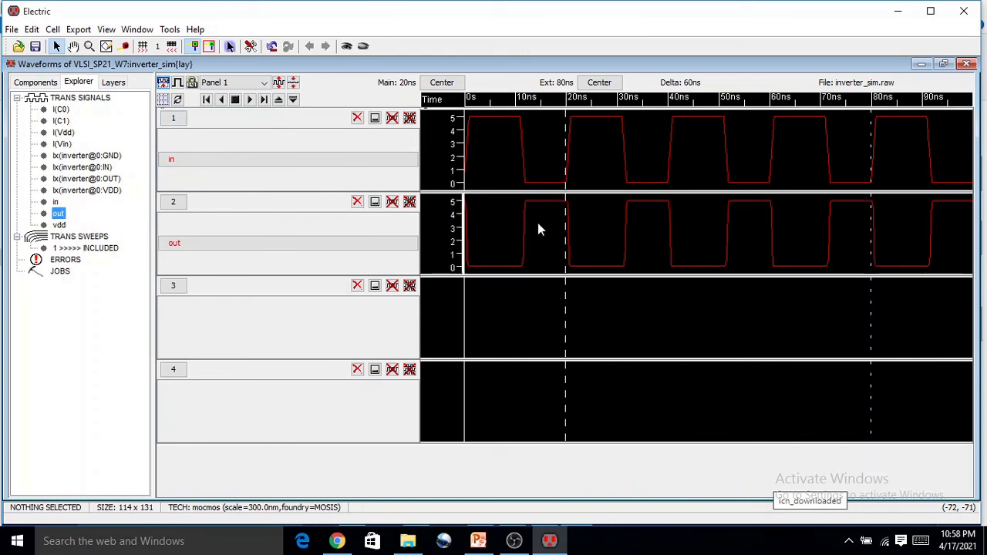
pyautogui.click(969, 65)
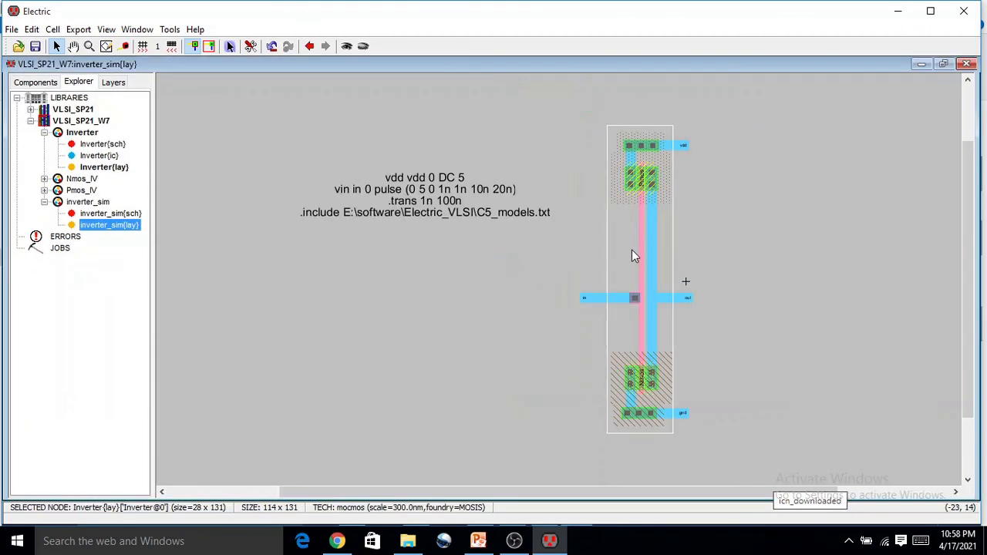